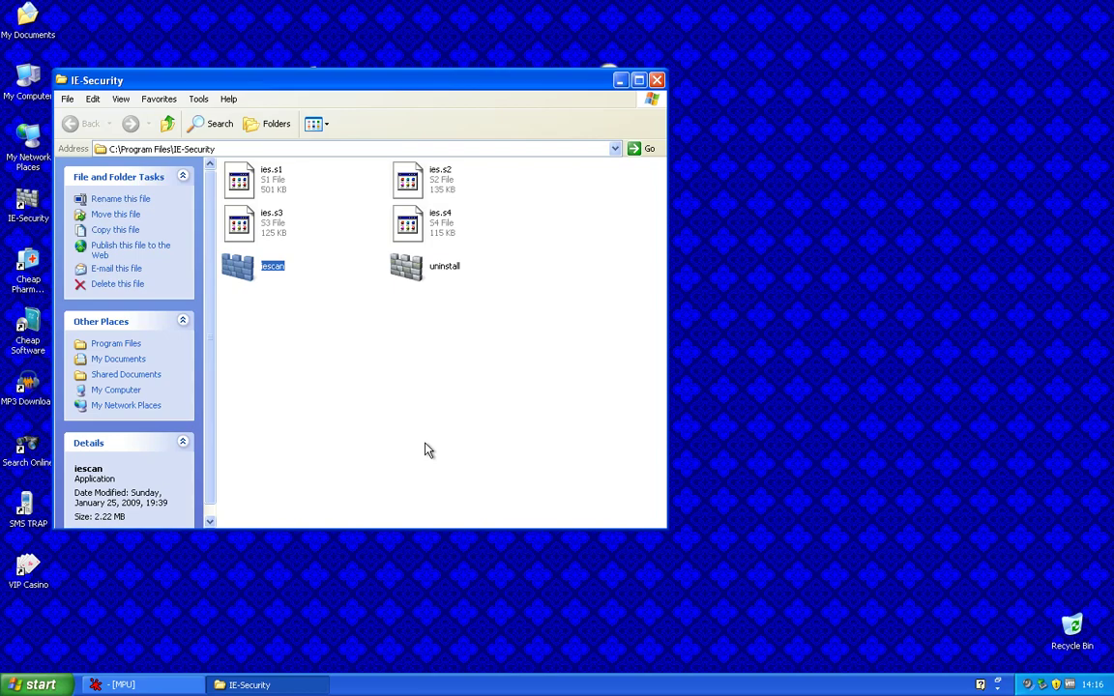
Load iescan.exe from the IE-Security folder into PhantOm by dropping it onto the debugger
{"action": "left_click", "coordinate": [116, 685]}
{"action": "left_click", "coordinate": [250, 685]}
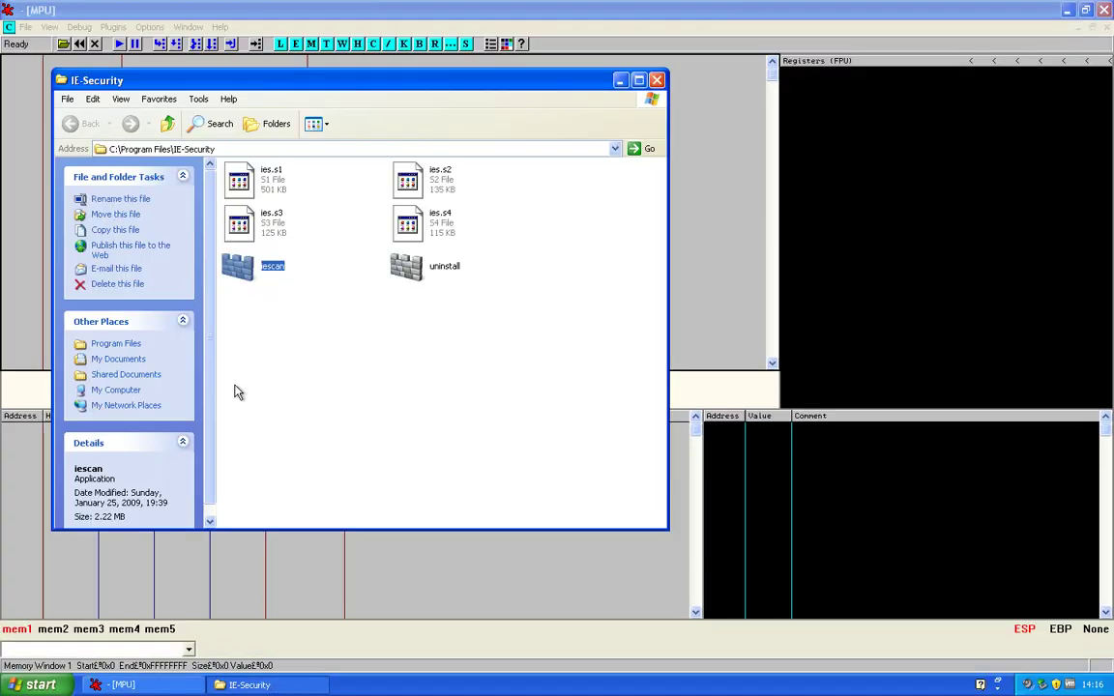
{"action": "left_click_drag", "start_coordinate": [242, 271], "coordinate": [730, 274]}
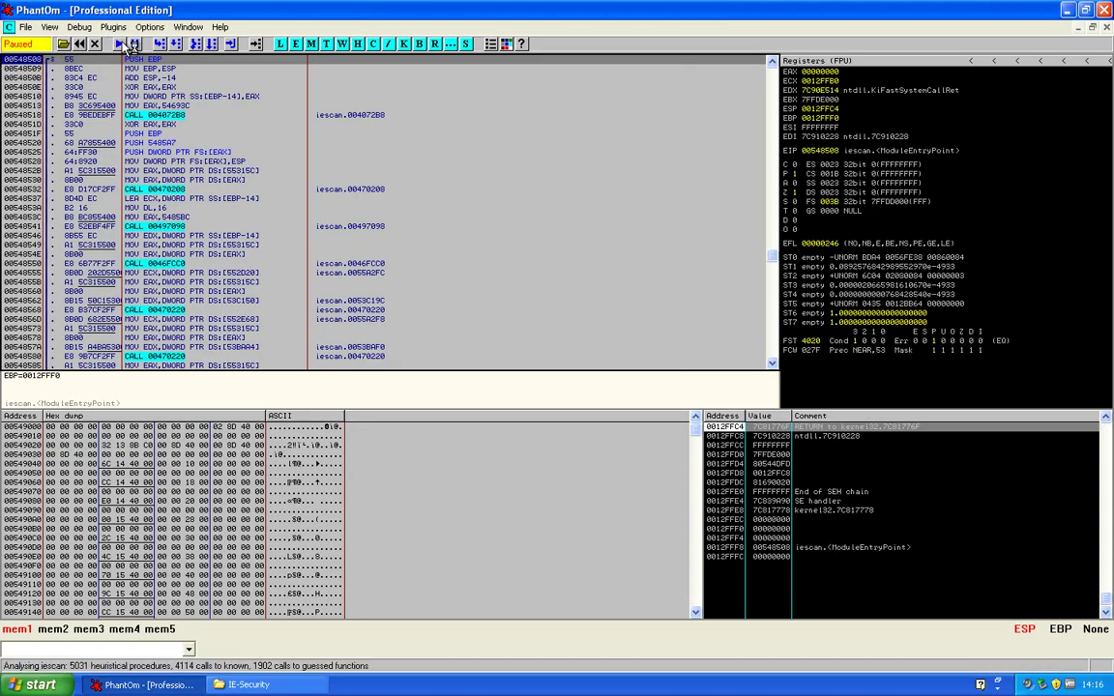
Run iescan and list all text strings referenced in its disassembly
{"action": "left_click", "coordinate": [120, 45]}
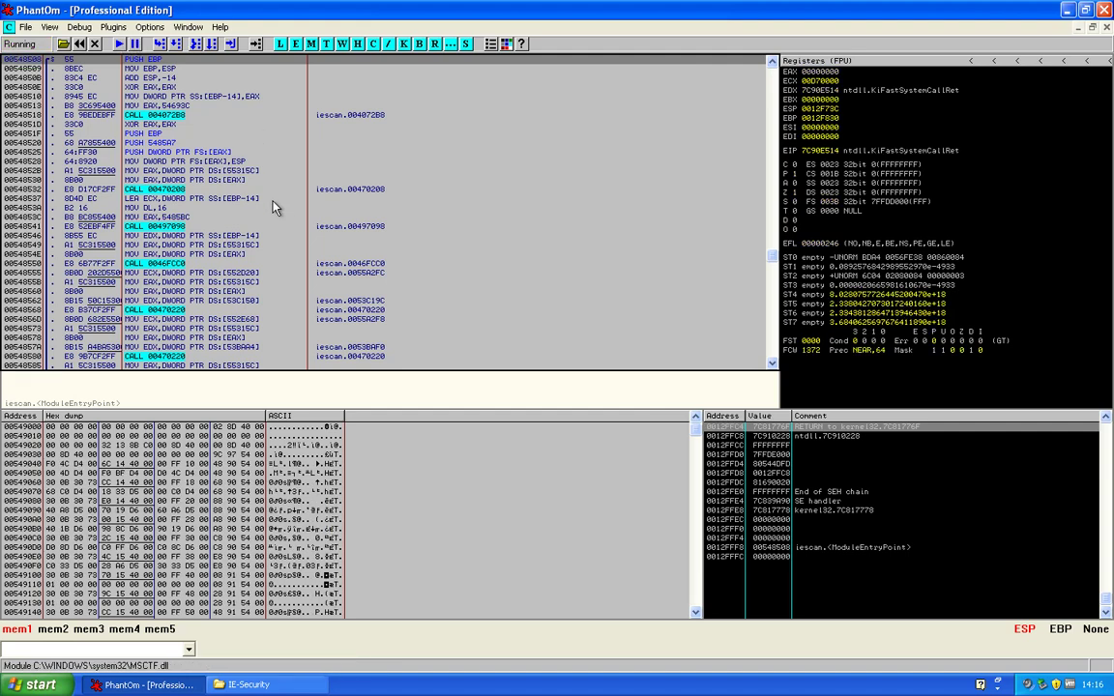
{"action": "left_click", "coordinate": [274, 199]}
{"action": "right_click", "coordinate": [275, 200]}
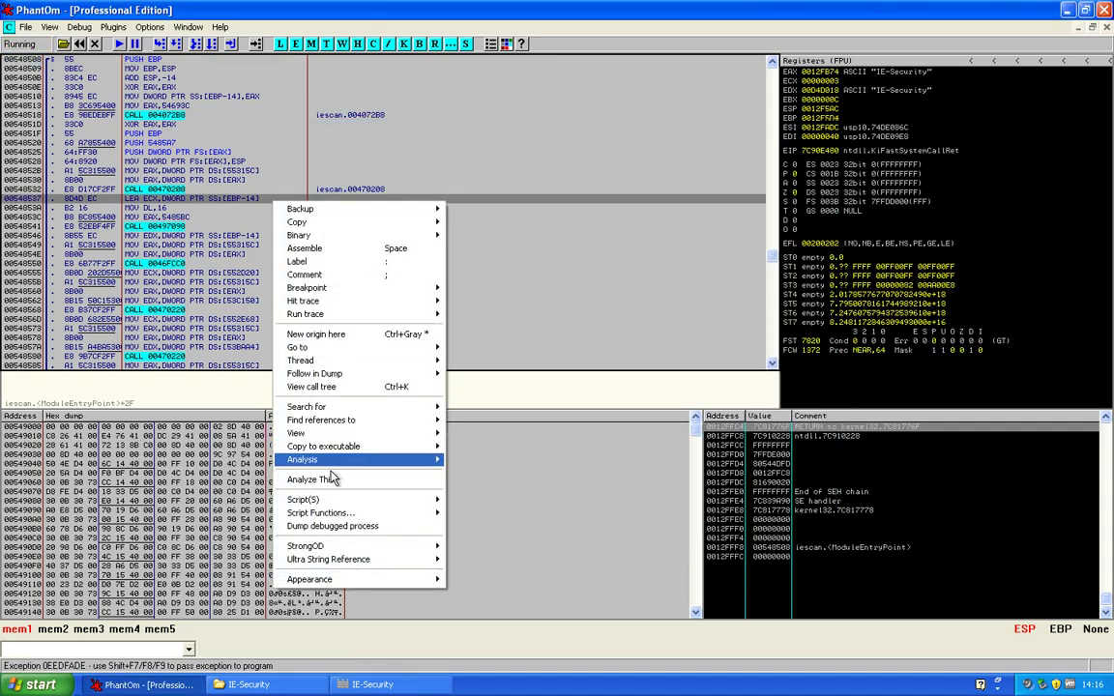
{"action": "mouse_move", "coordinate": [319, 407]}
{"action": "left_click", "coordinate": [503, 566]}
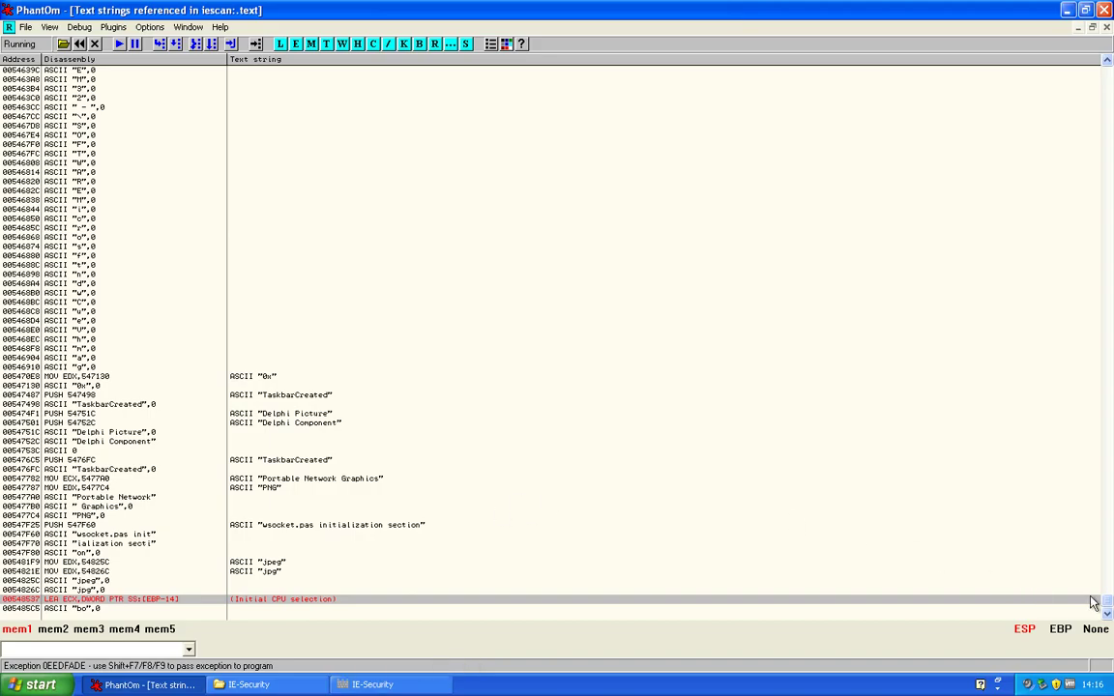
{"action": "left_click_drag", "start_coordinate": [1103, 559], "coordinate": [1107, 103]}
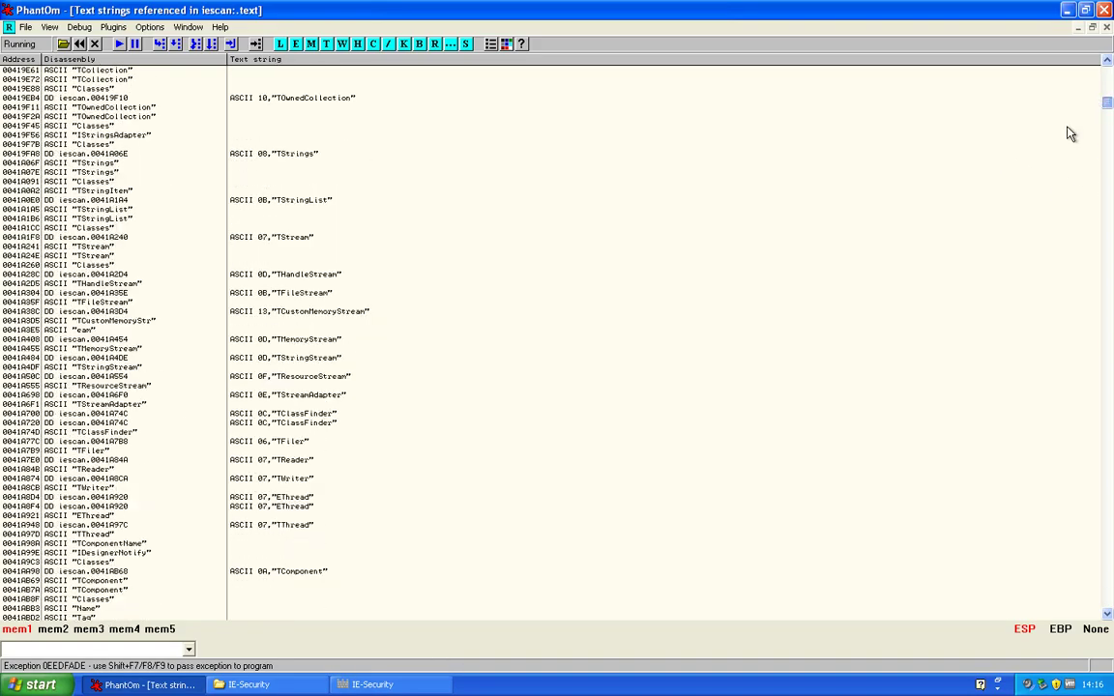
Check IE-Security's running scan, selecting the WhazIt threat, then return to the strings list
{"action": "left_click", "coordinate": [372, 684]}
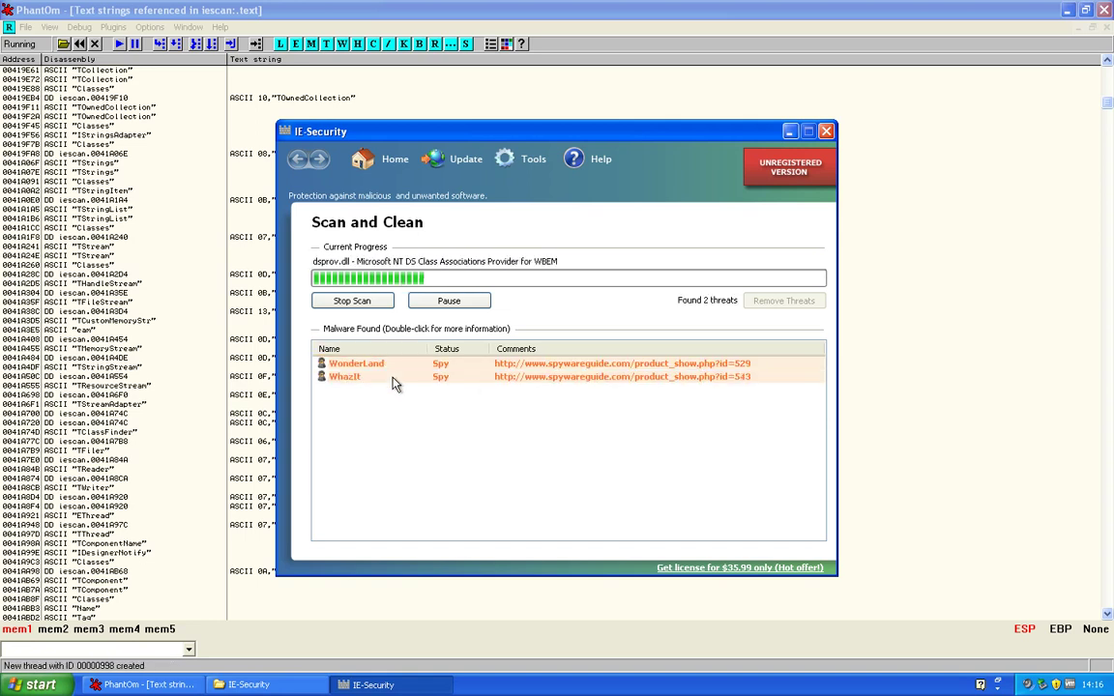
{"action": "left_click", "coordinate": [392, 377]}
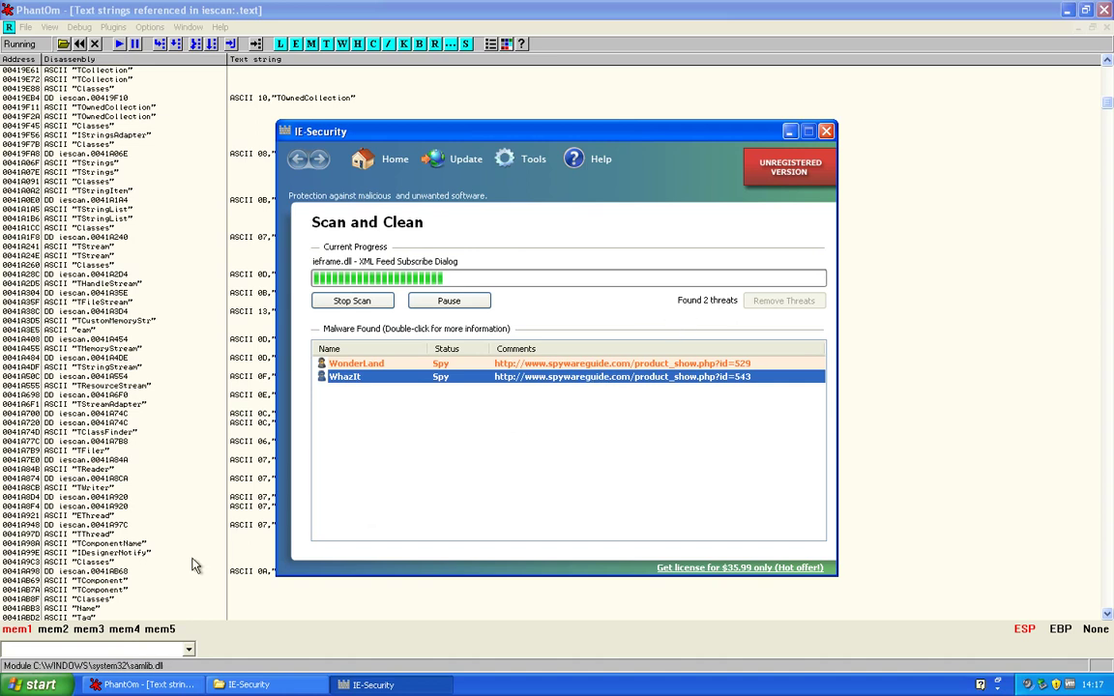
{"action": "left_click", "coordinate": [219, 431]}
Search the referenced strings for 'Key' and select the nearby StdCtrls entry
{"action": "right_click", "coordinate": [263, 251]}
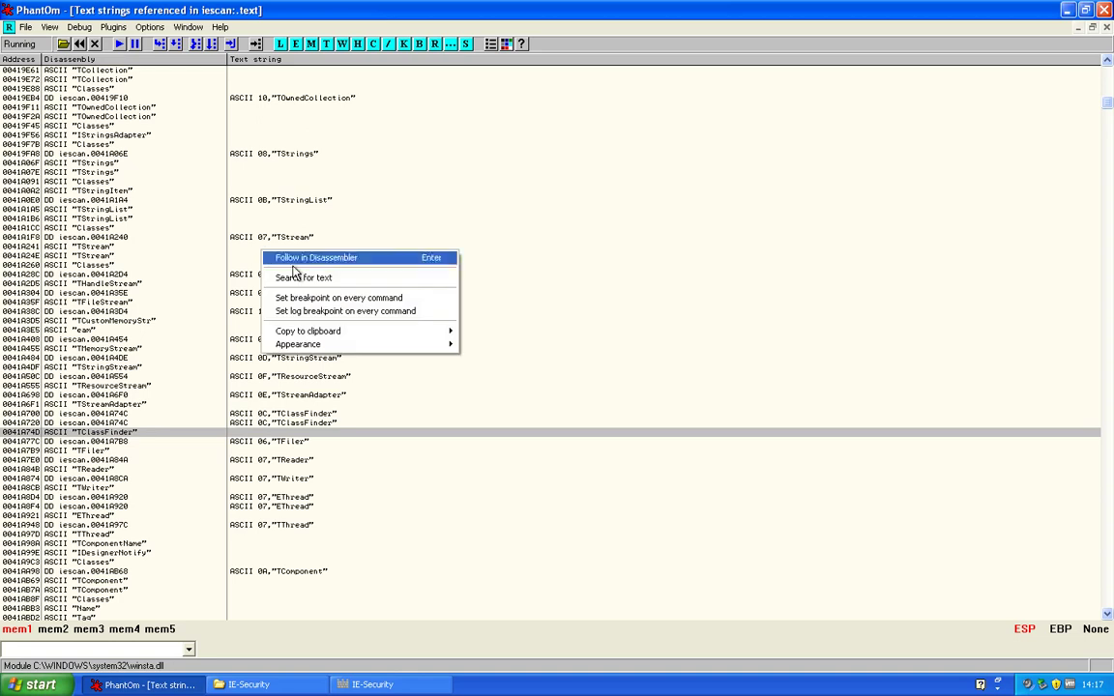
{"action": "left_click", "coordinate": [307, 278]}
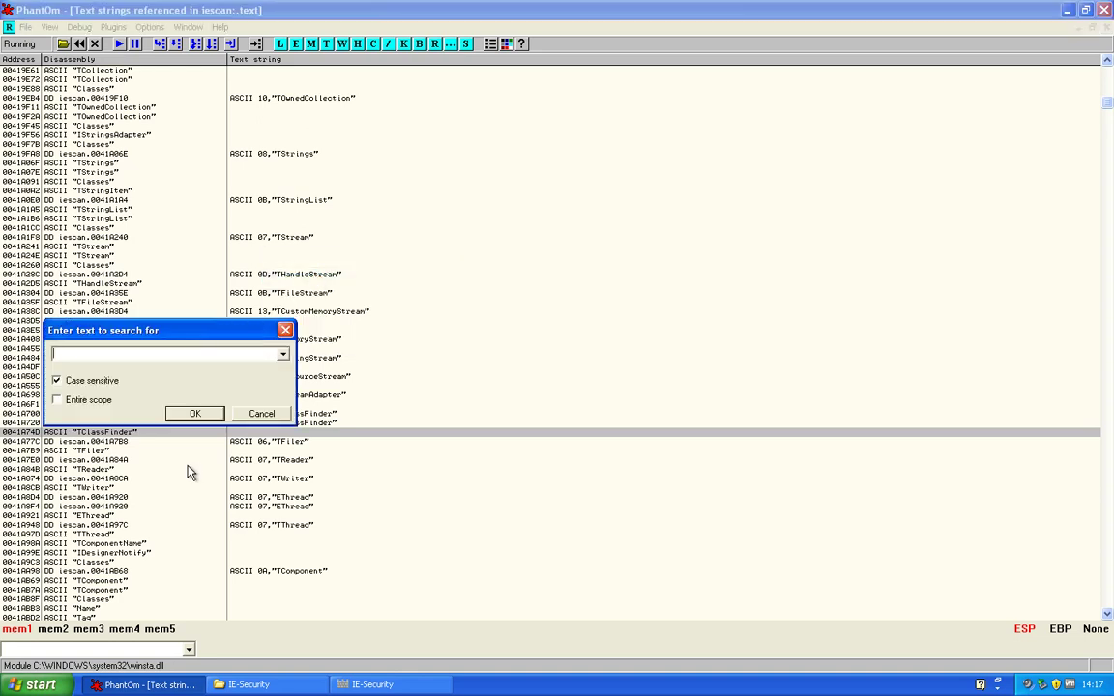
{"action": "type", "text": "Key"}
{"action": "key", "text": "Return"}
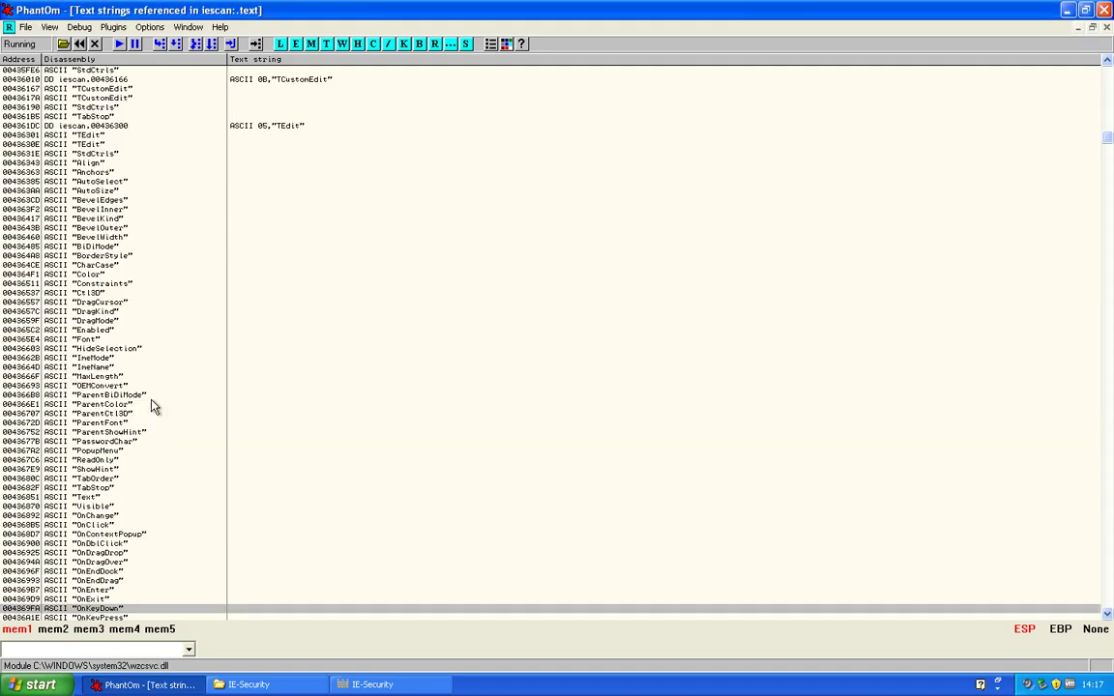
{"action": "scroll", "coordinate": [149, 405], "scroll_direction": "down", "scroll_amount": 15}
{"action": "left_click", "coordinate": [297, 387]}
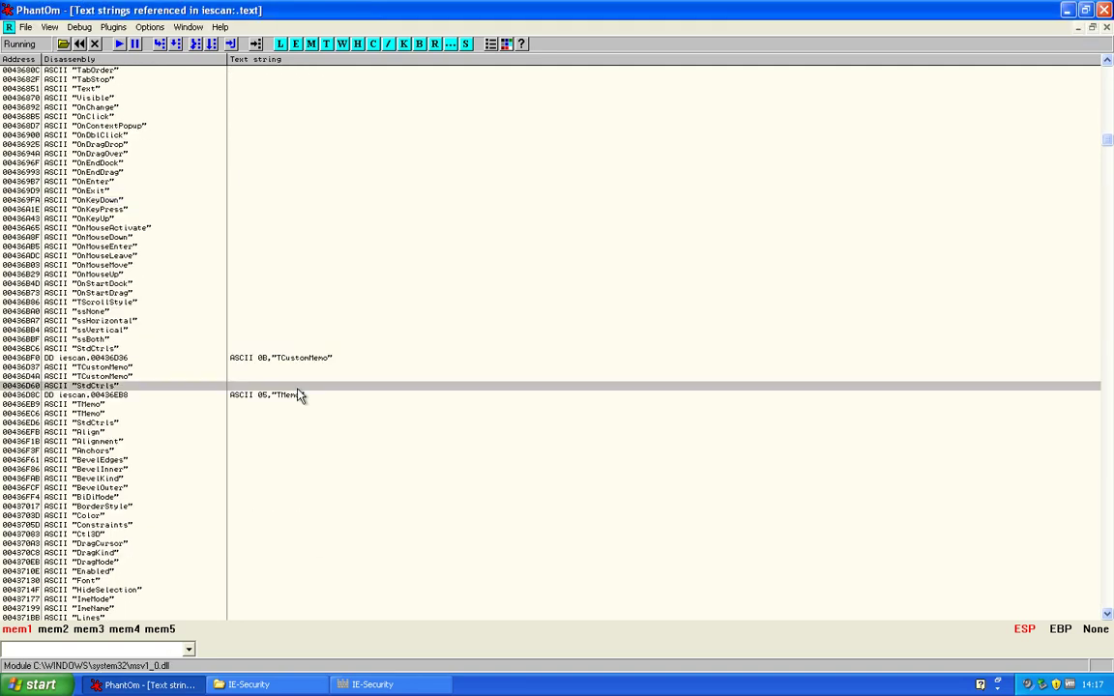
{"action": "left_click", "coordinate": [372, 685]}
Dismiss the spyware warning, decline the System Error prompt, and view the Trojan-Downloader details
{"action": "left_click", "coordinate": [635, 459]}
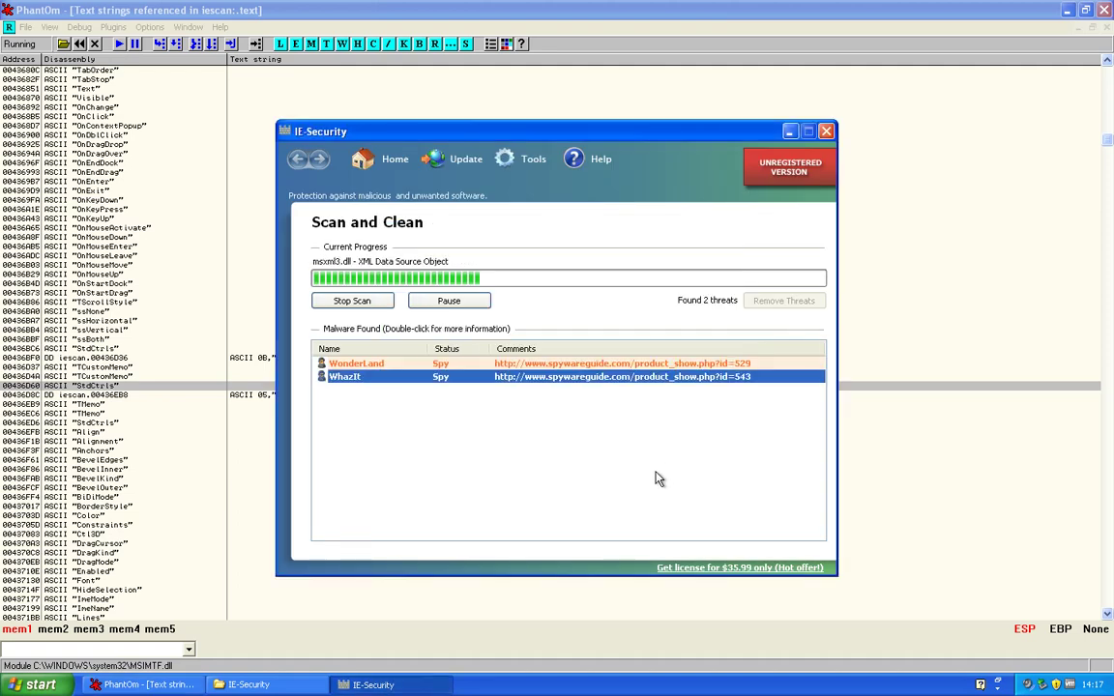
{"action": "left_click", "coordinate": [742, 571]}
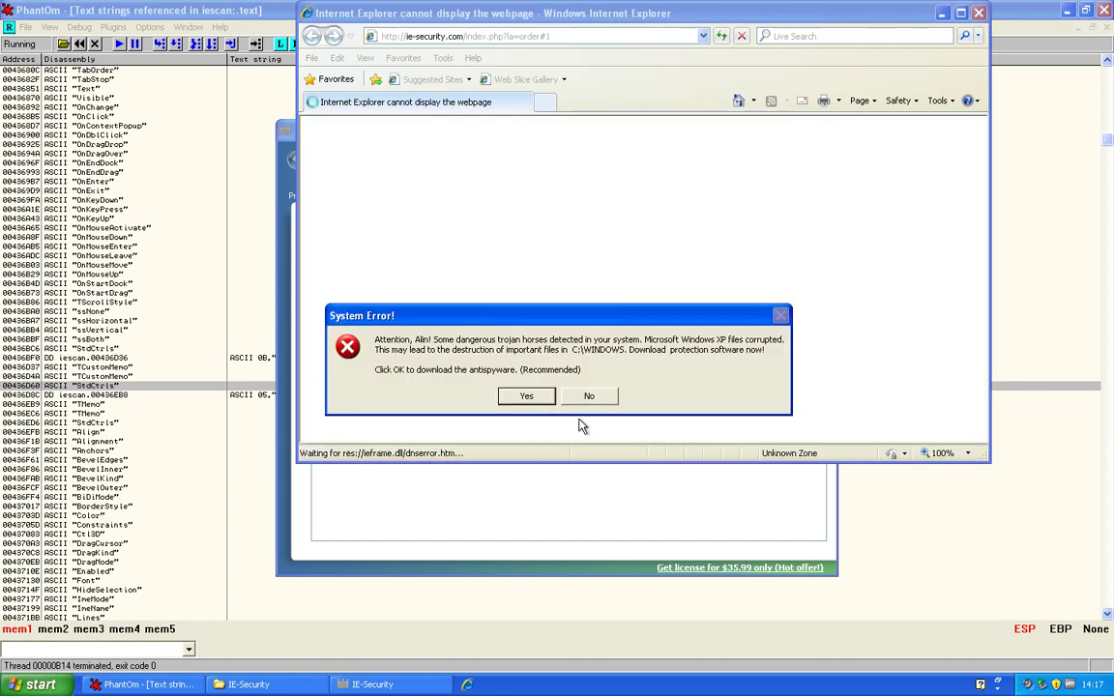
{"action": "left_click", "coordinate": [585, 398]}
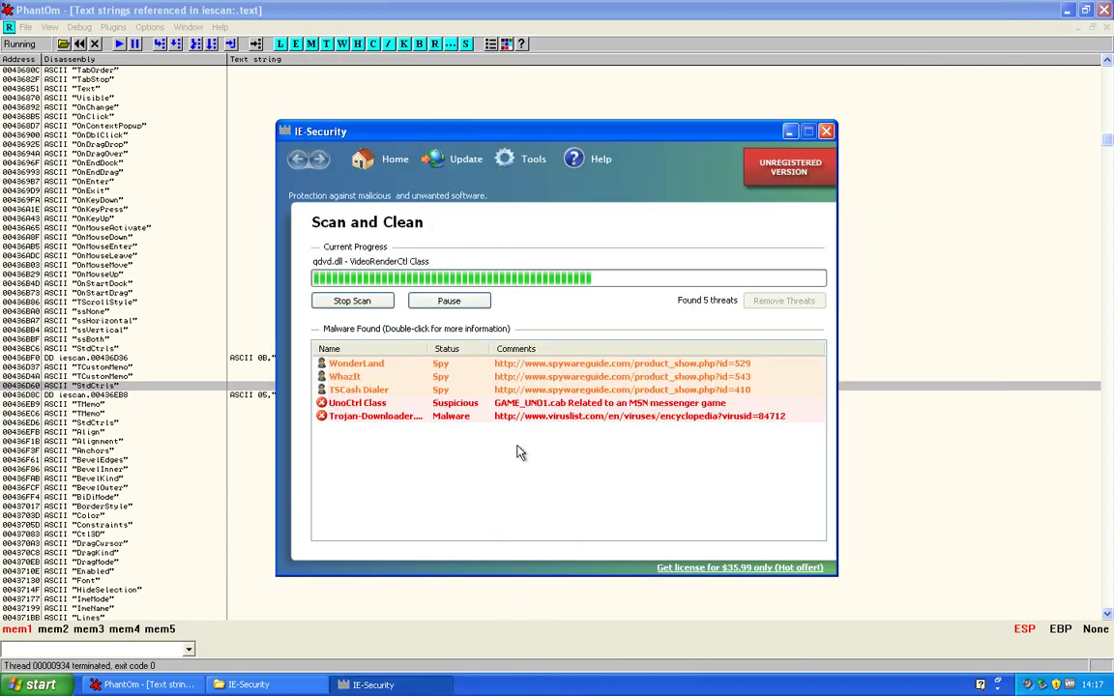
{"action": "double_click", "coordinate": [473, 417]}
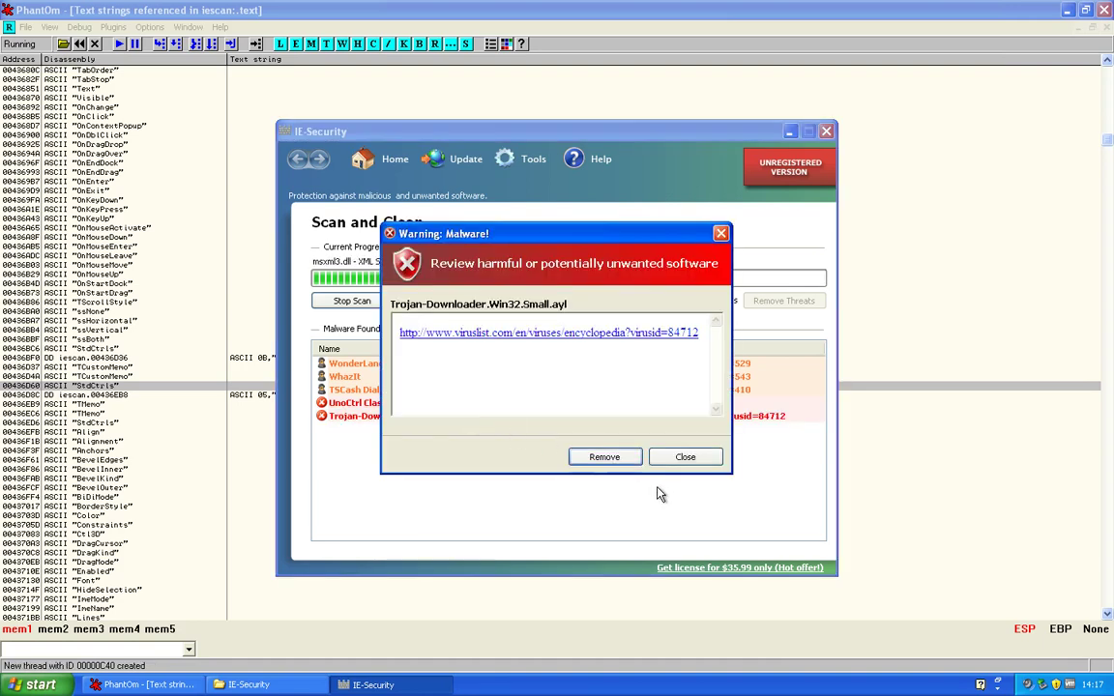
{"action": "left_click", "coordinate": [685, 459]}
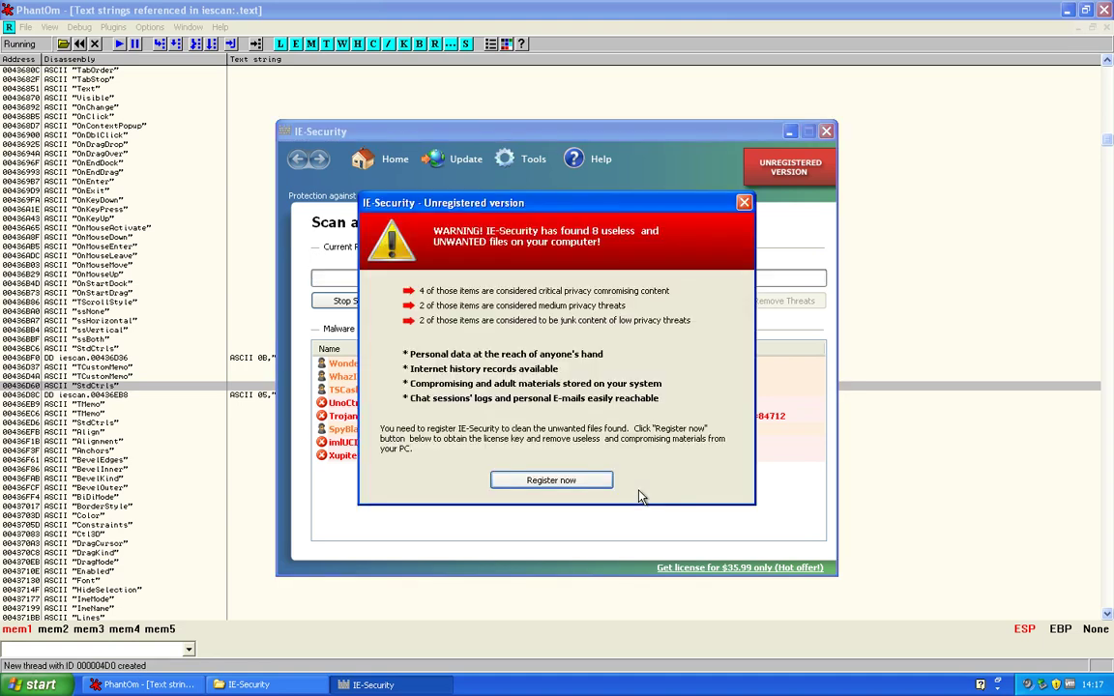
Close the Register now order page and open the UNREGISTERED VERSION activation dialog
{"action": "left_click", "coordinate": [591, 483]}
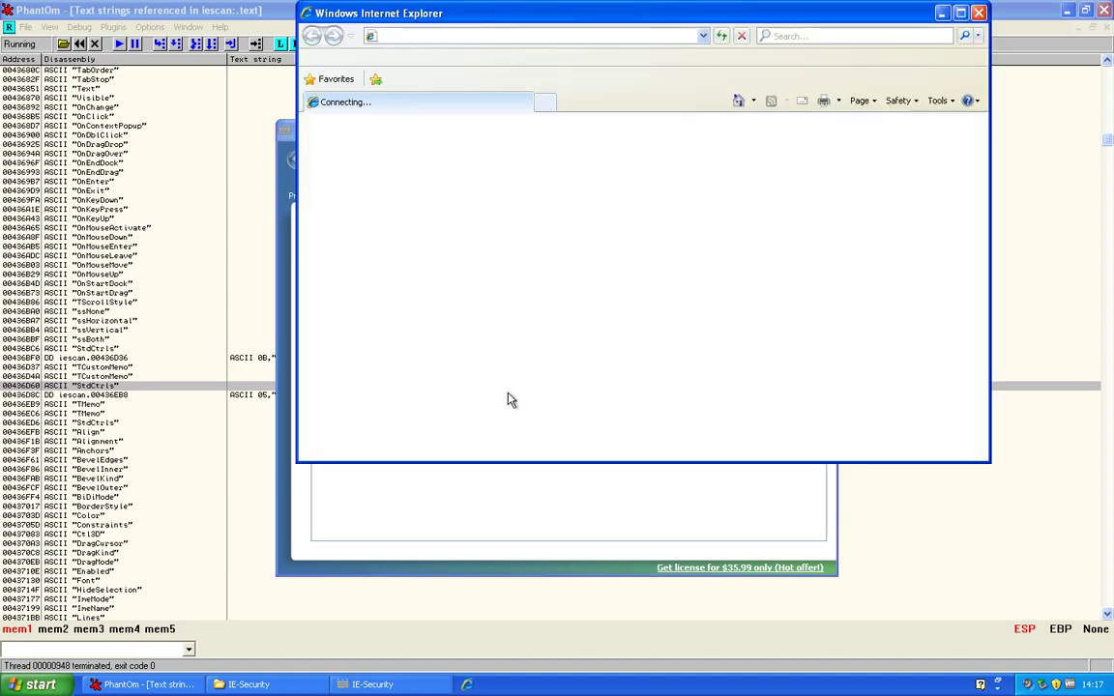
{"action": "key", "text": "alt+F4"}
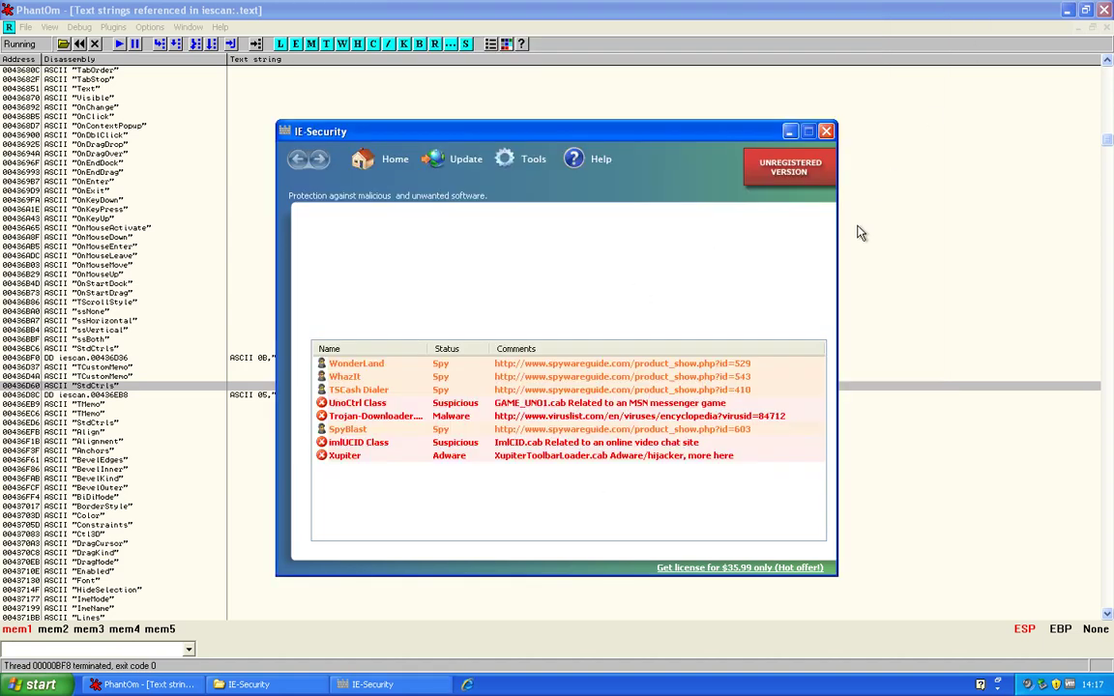
{"action": "left_click", "coordinate": [779, 175]}
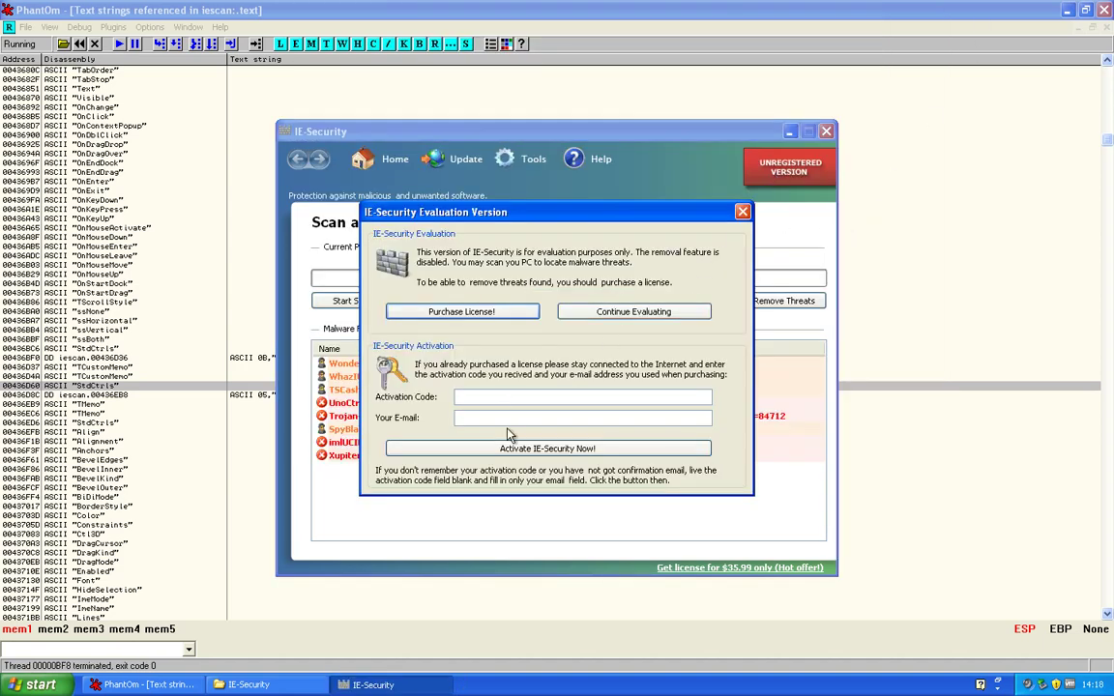
Fill in an e-mail address in the activation dialog, adding the missing dot
{"action": "left_click", "coordinate": [484, 416]}
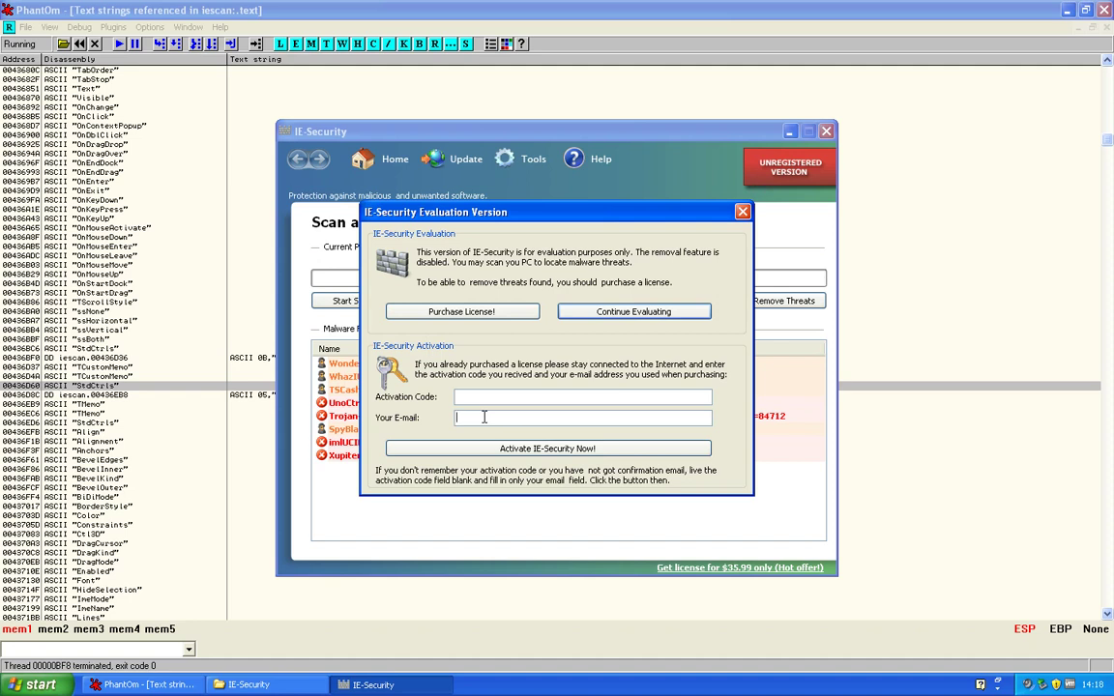
{"action": "left_click", "coordinate": [484, 417]}
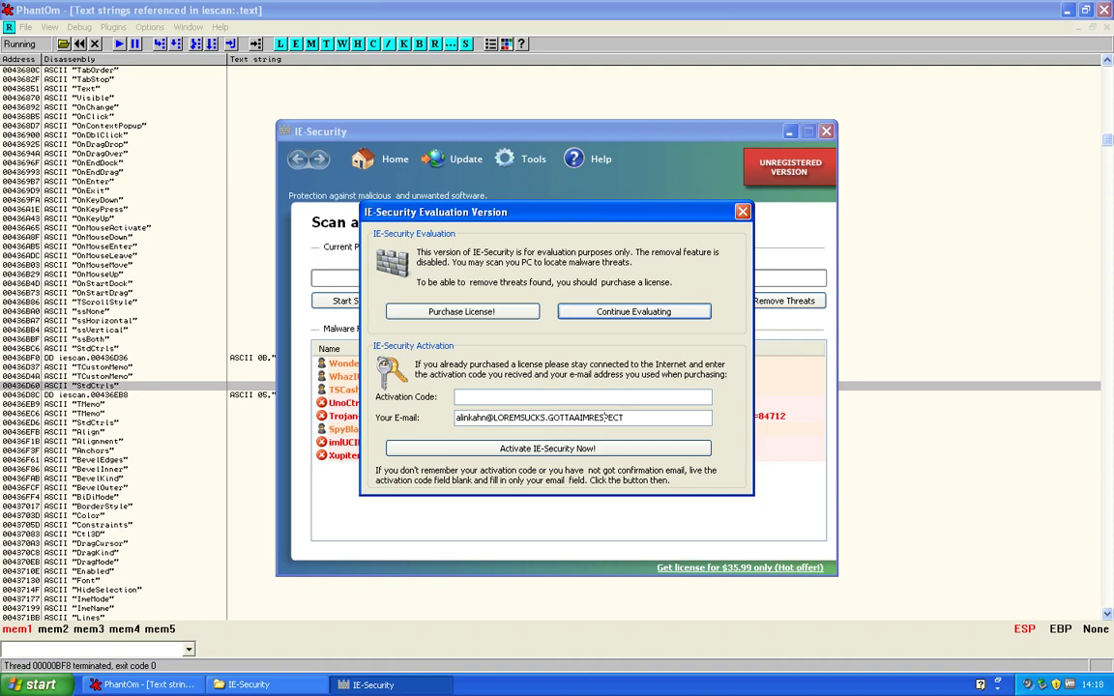
{"action": "left_click", "coordinate": [589, 416]}
{"action": "type", "text": "."}
Enter a numeric test activation code and submit it with Activate IE-Security Now!
{"action": "left_click", "coordinate": [462, 397]}
{"action": "type", "text": "456568578957854753233468870"}
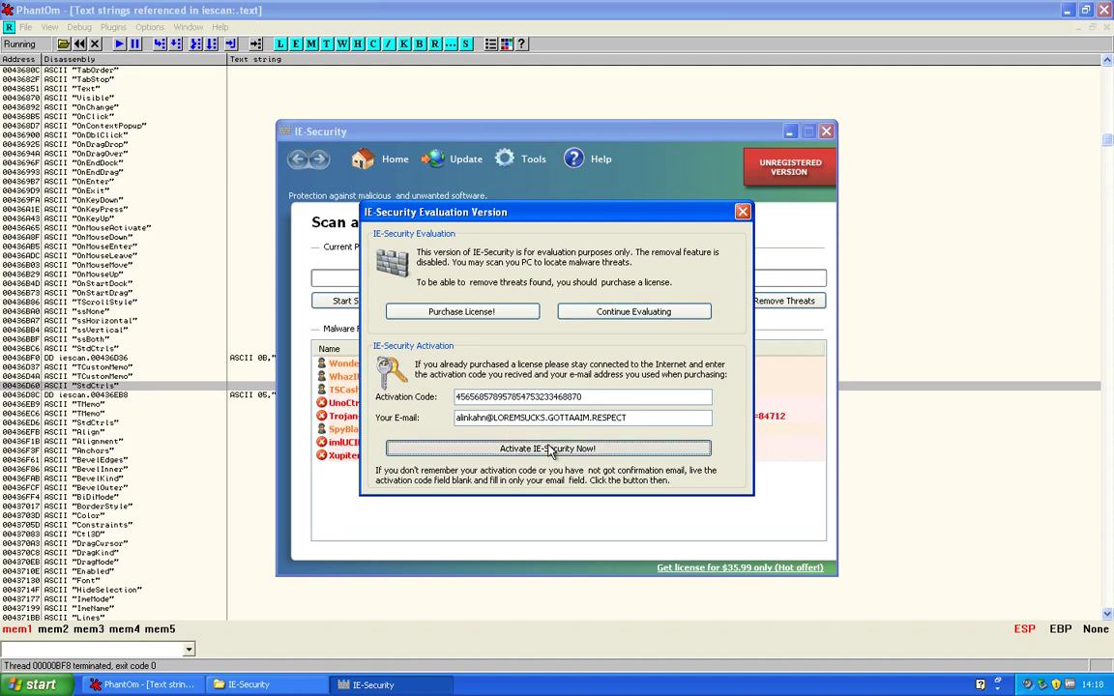
{"action": "left_click", "coordinate": [534, 448]}
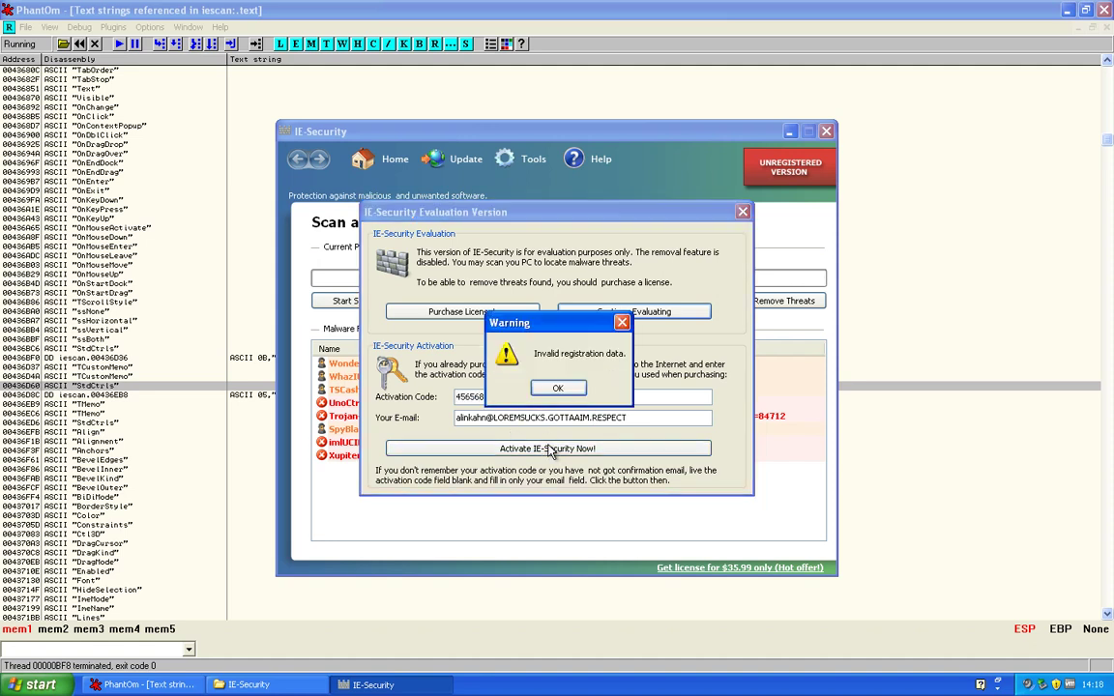
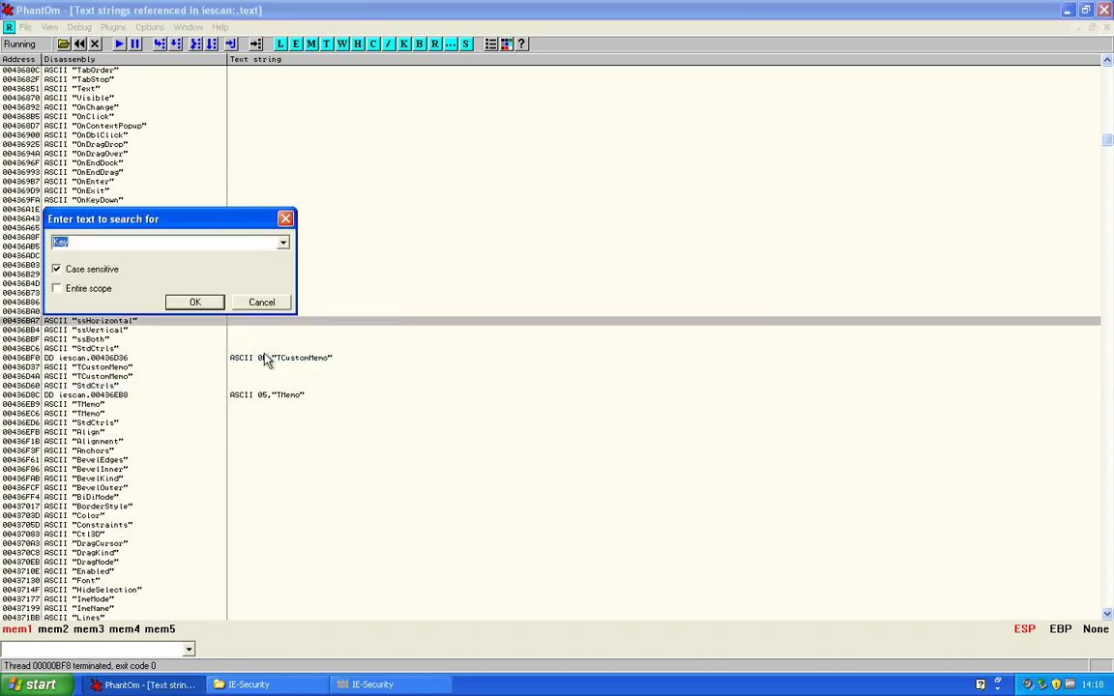
Enter INVALID REGISTRATION as the text to search for among the referenced strings
{"action": "type", "text": "NVALID"}
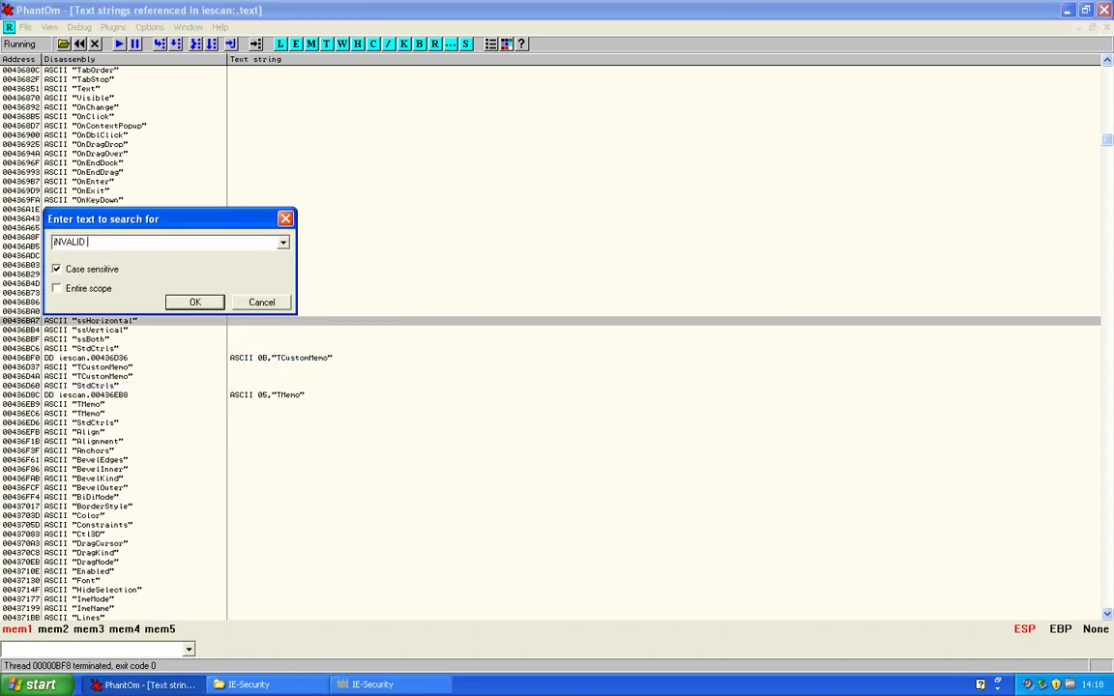
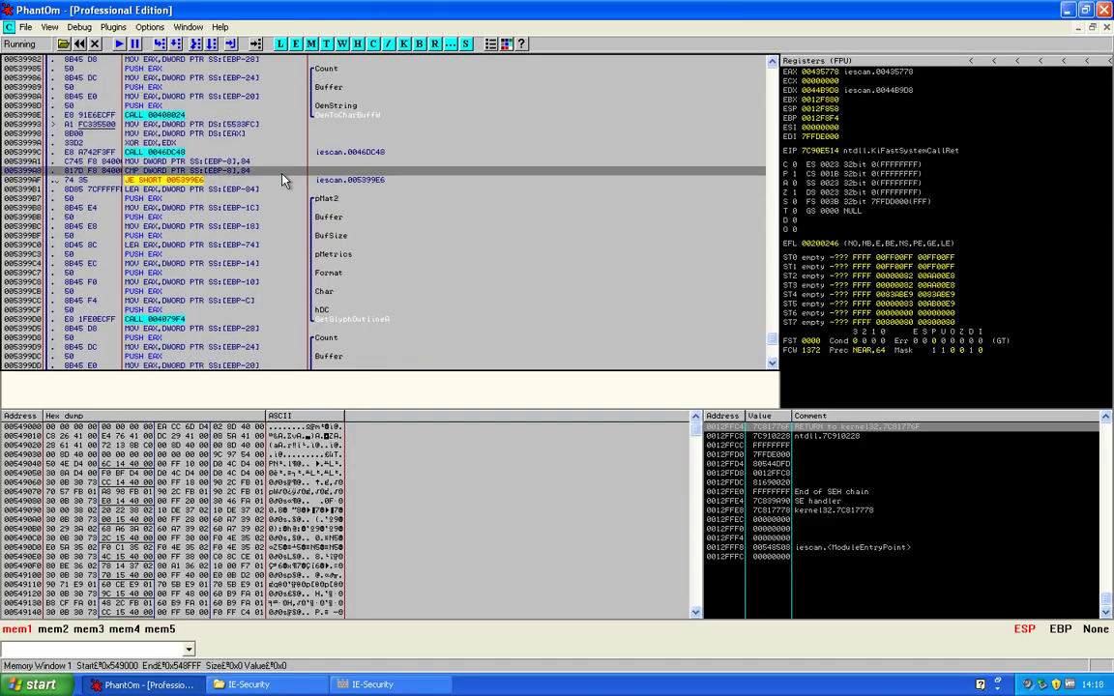
Select the JE SHORT 005399E6 conditional jump at address 005399AF in the disassembly
{"action": "left_click", "coordinate": [269, 181]}
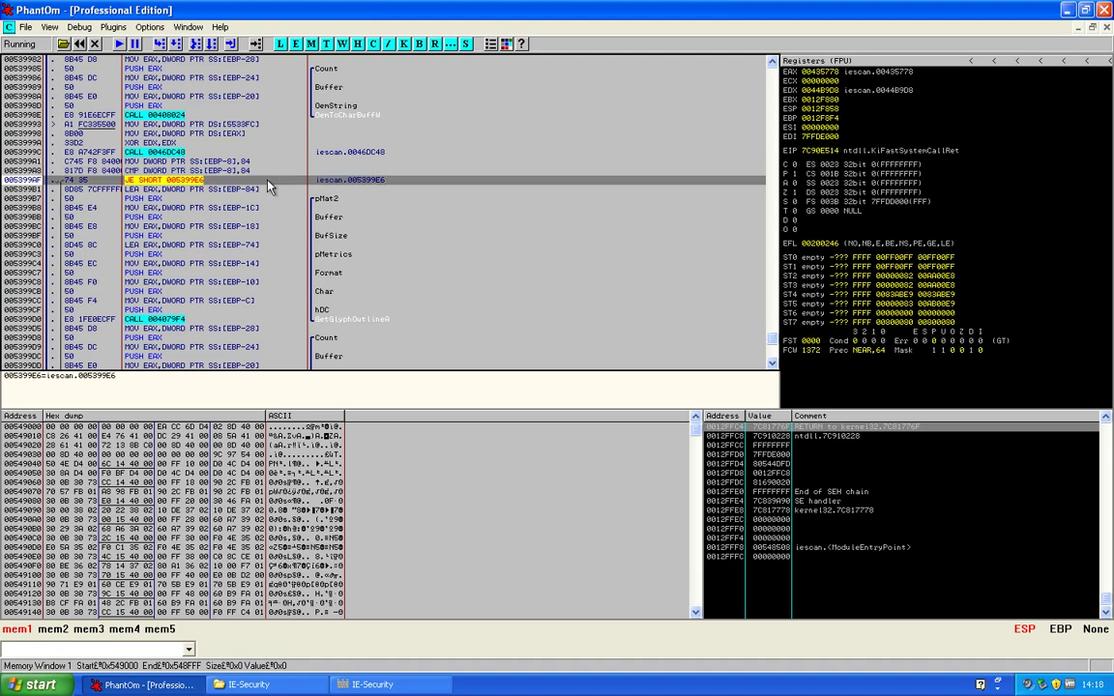
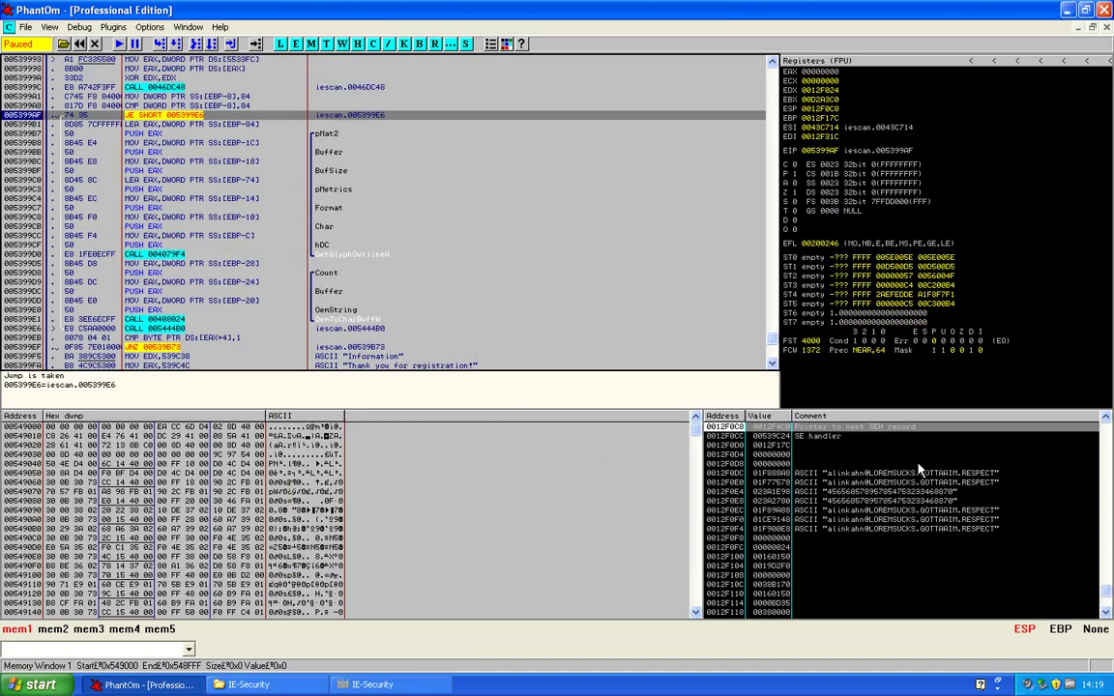
Scroll the stack pane up from 0012F0C8 to around 0012F038, above the serial string entries
{"action": "scroll", "coordinate": [870, 484], "scroll_direction": "up", "scroll_amount": 12}
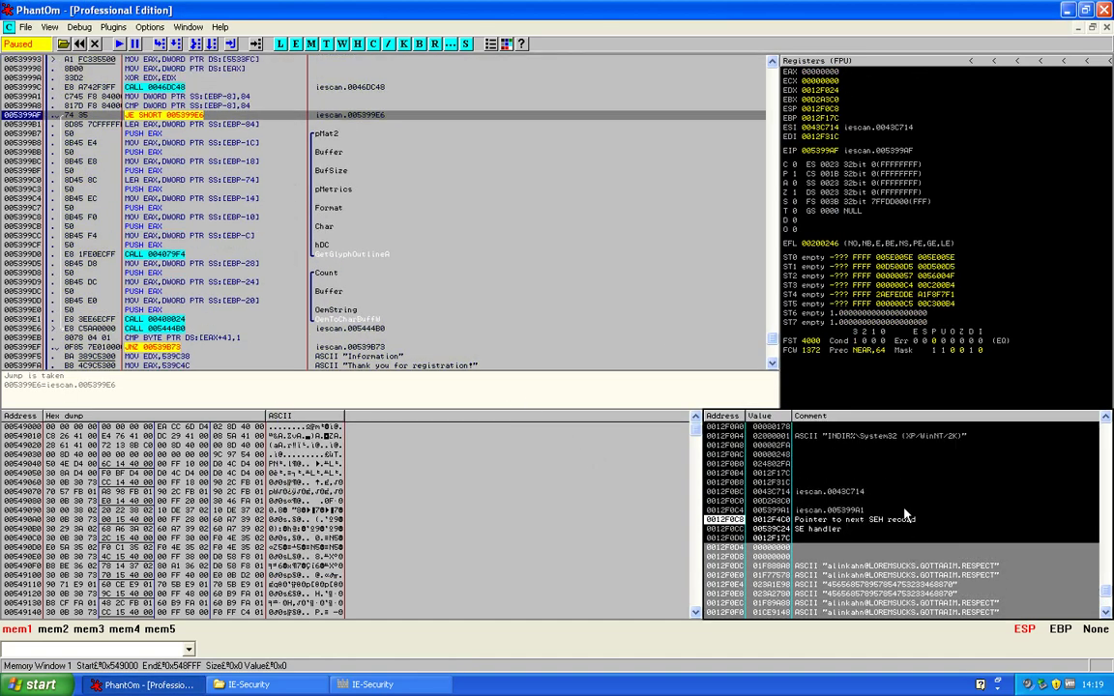
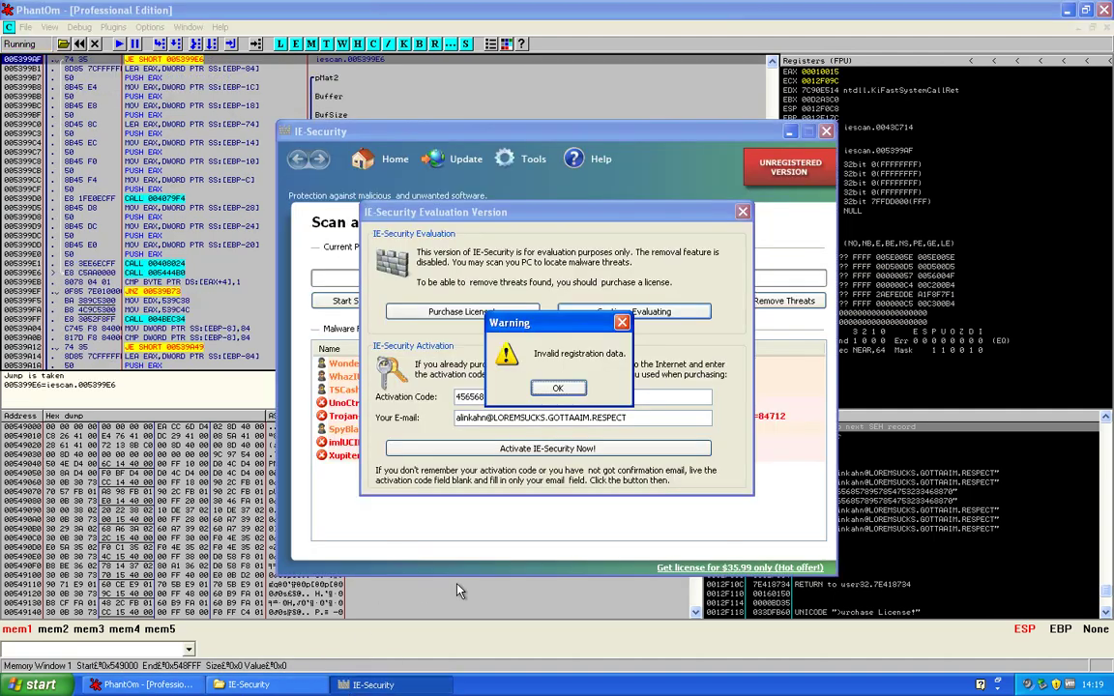
Dismiss the 'Invalid registration data' warning to return to the debugger's disassembly and register views
{"action": "left_click", "coordinate": [577, 386]}
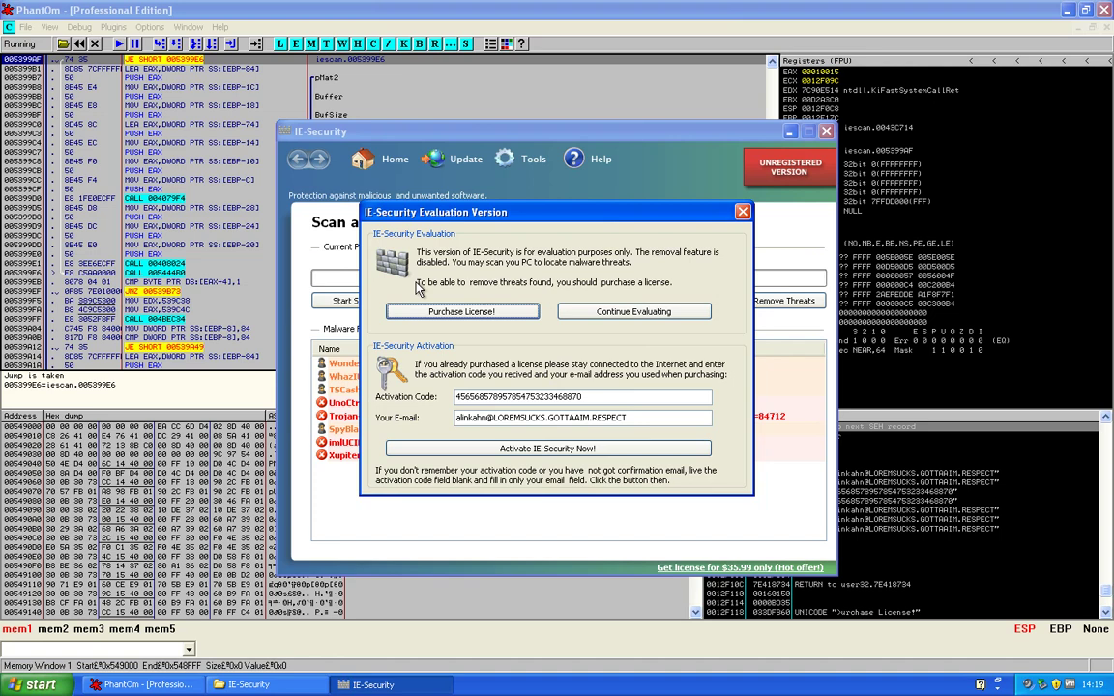
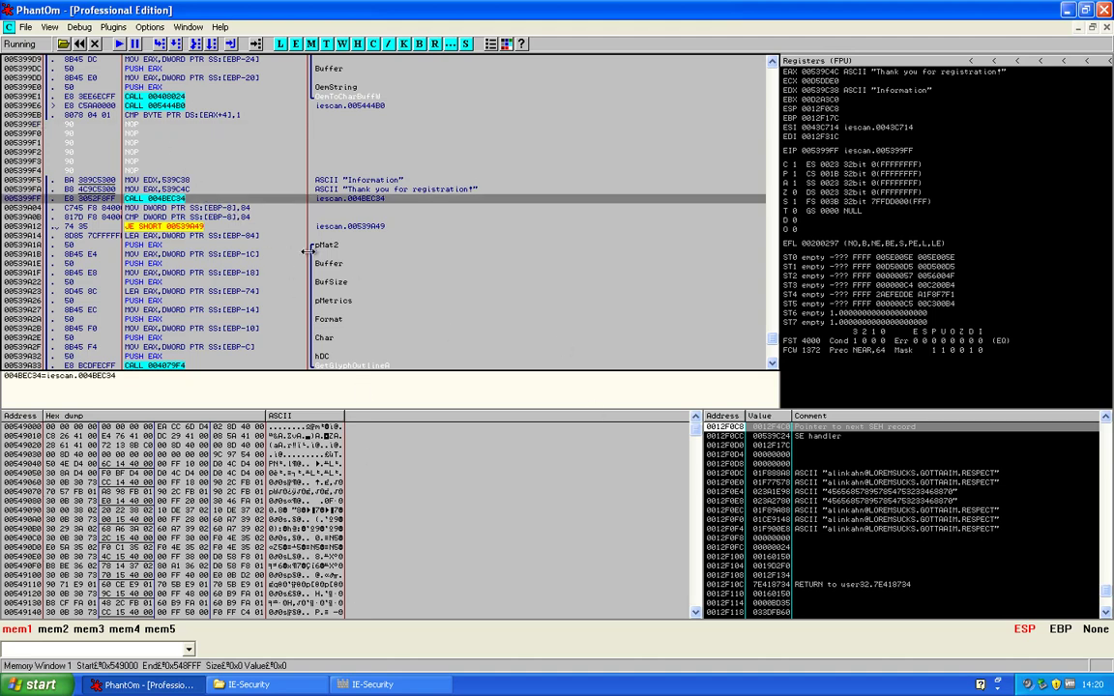
Scroll the disassembly down past the JE SHORT checks following the 'Thank you for registration!' call
{"action": "scroll", "coordinate": [174, 190], "scroll_direction": "down", "scroll_amount": 6}
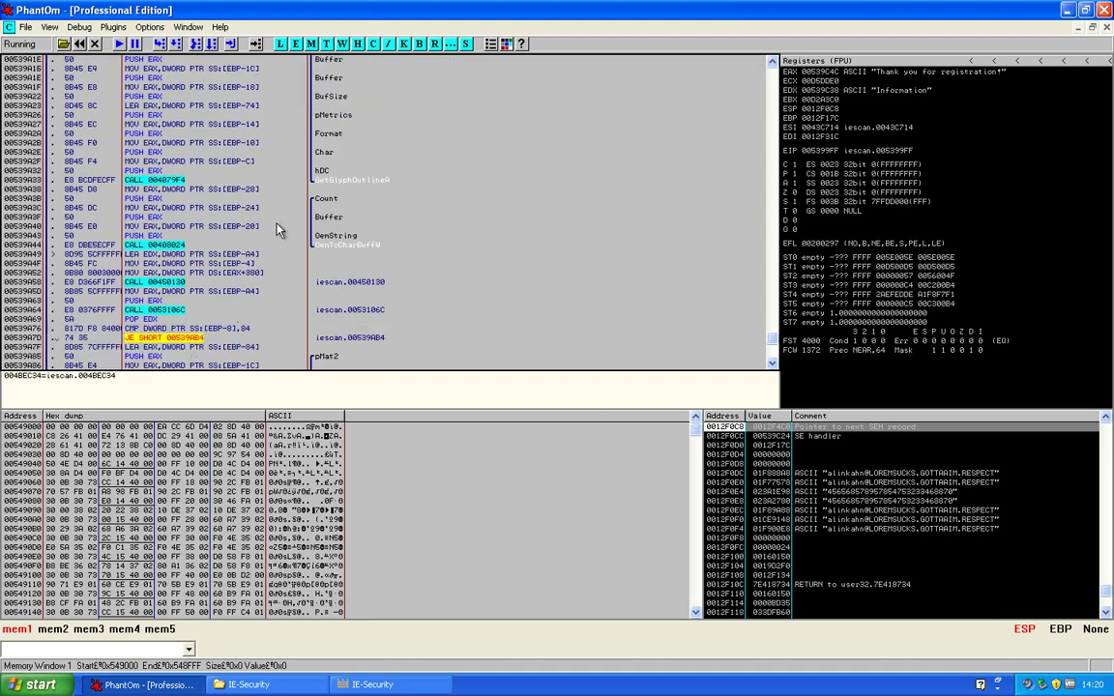
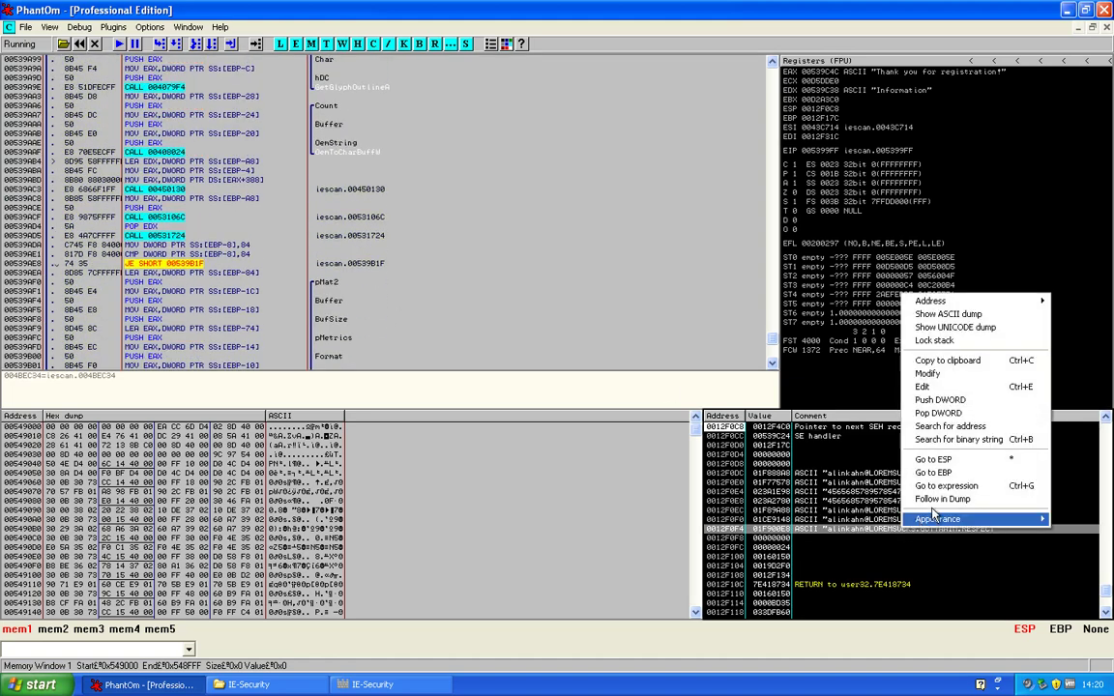
Follow the stacked registration string in the dump, then dismiss IE-Security's 'Thank you for registration!' box
{"action": "left_click", "coordinate": [939, 499]}
{"action": "scroll", "coordinate": [463, 456], "scroll_direction": "up", "scroll_amount": 4}
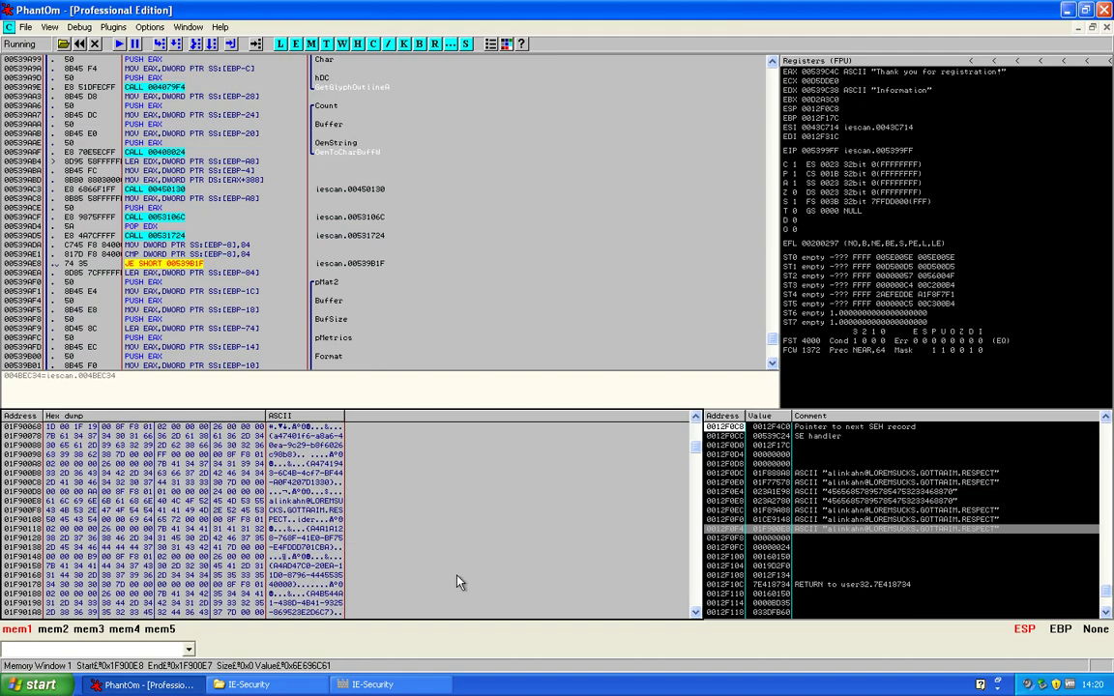
{"action": "left_click", "coordinate": [373, 685]}
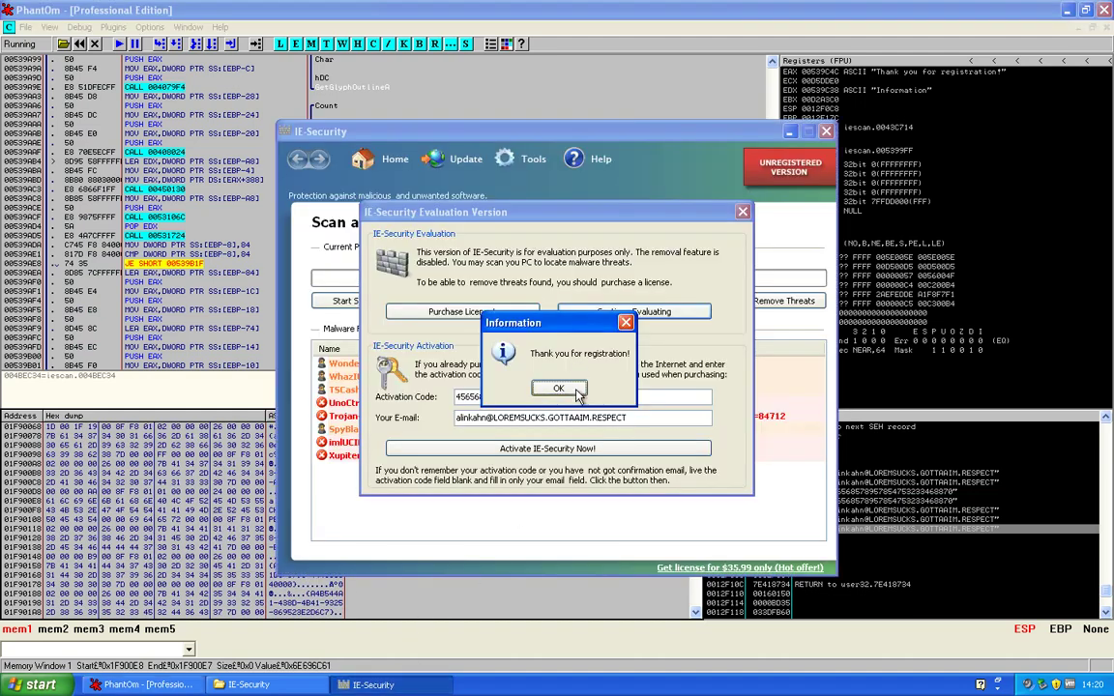
{"action": "left_click", "coordinate": [577, 392]}
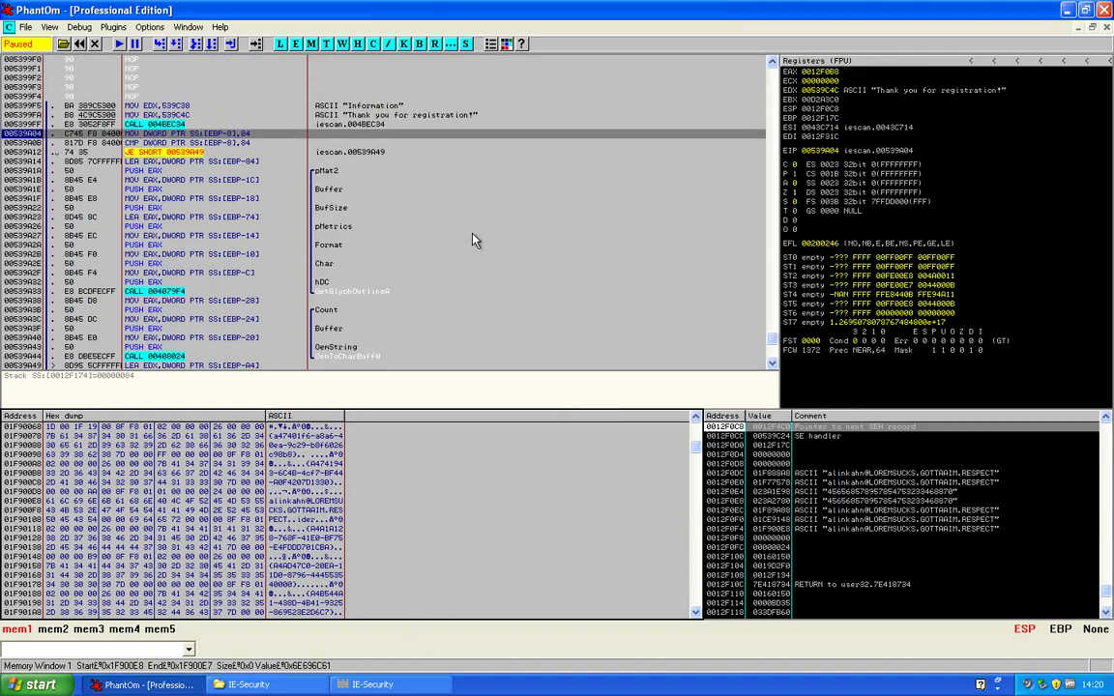
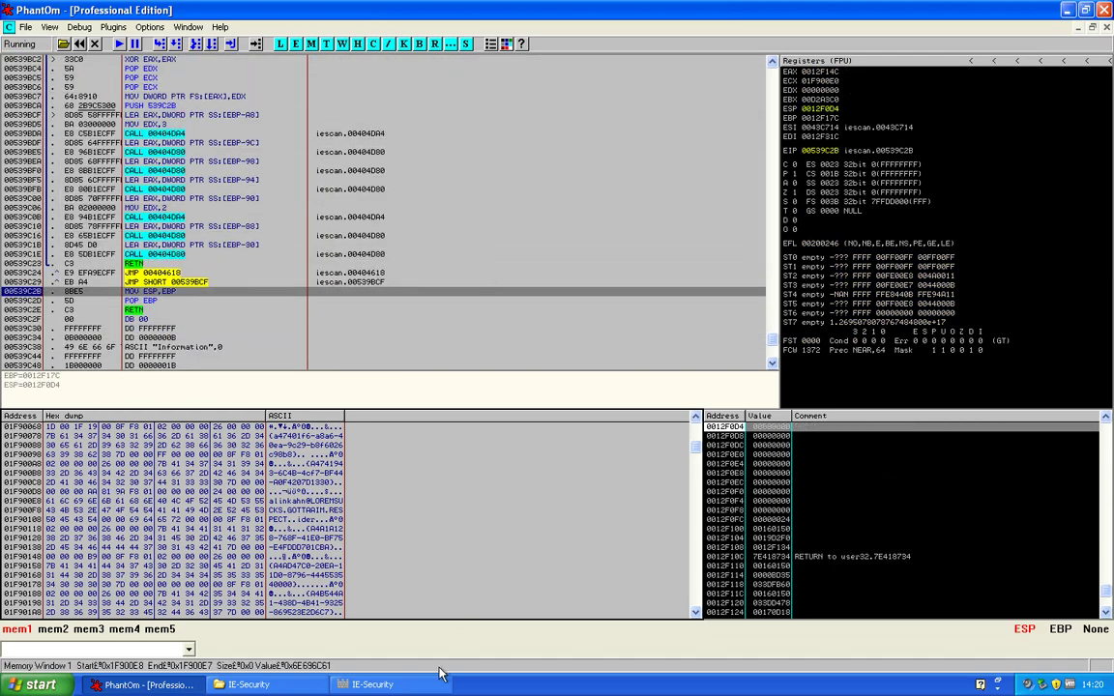
Bring the IE-Security Scan and Clean window forward to view its fake threat list
{"action": "left_click", "coordinate": [435, 682]}
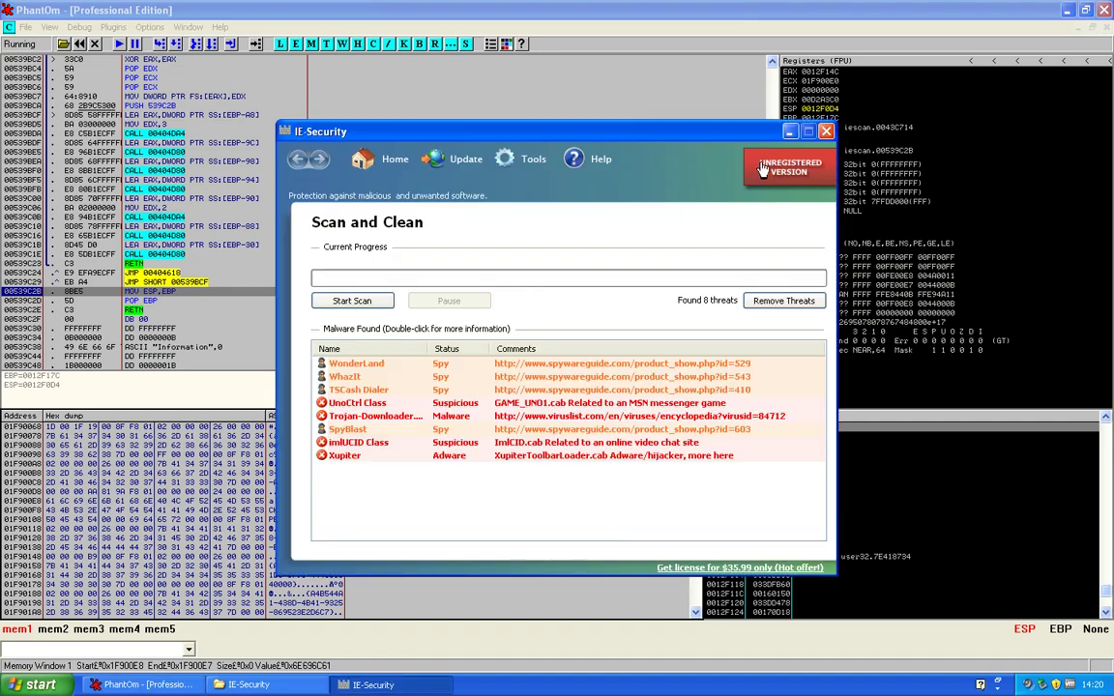
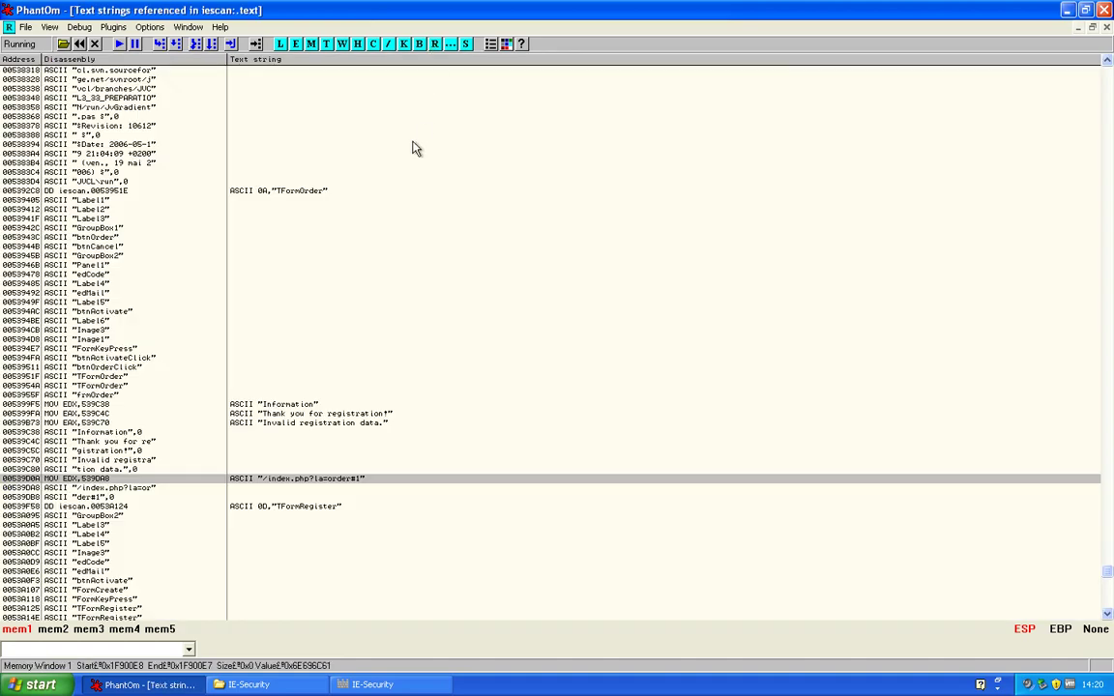
Below the Button2 entry, search the referenced text strings for 'INVALID REGISTRATION'
{"action": "scroll", "coordinate": [385, 374], "scroll_direction": "down", "scroll_amount": 13}
{"action": "right_click", "coordinate": [385, 367]}
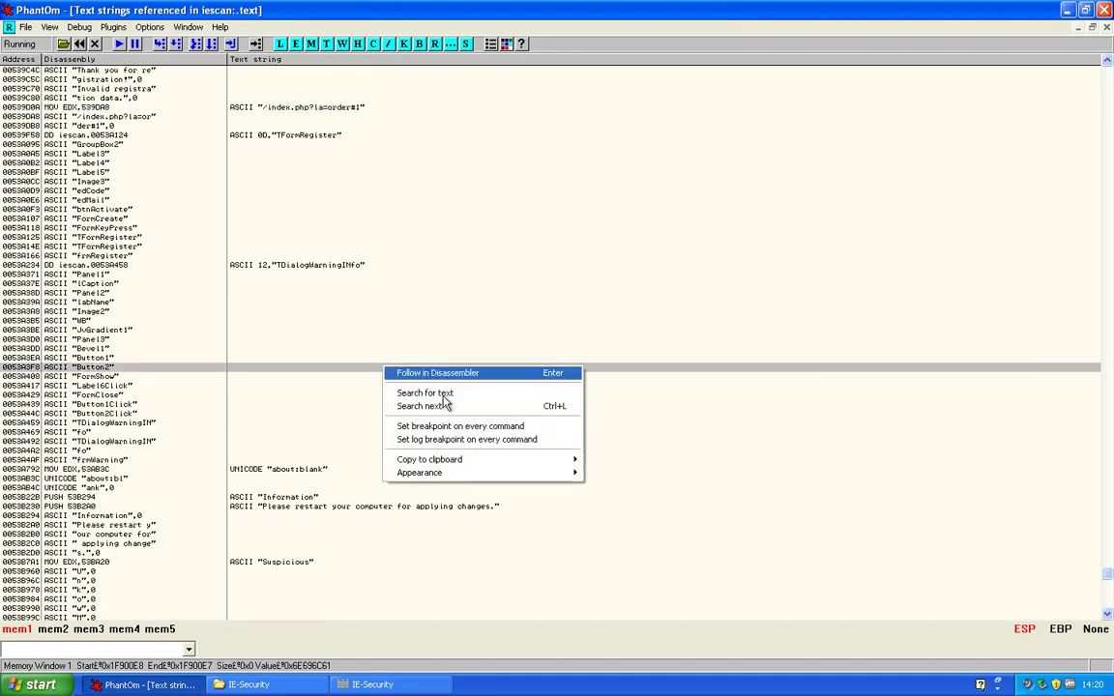
{"action": "left_click", "coordinate": [460, 393]}
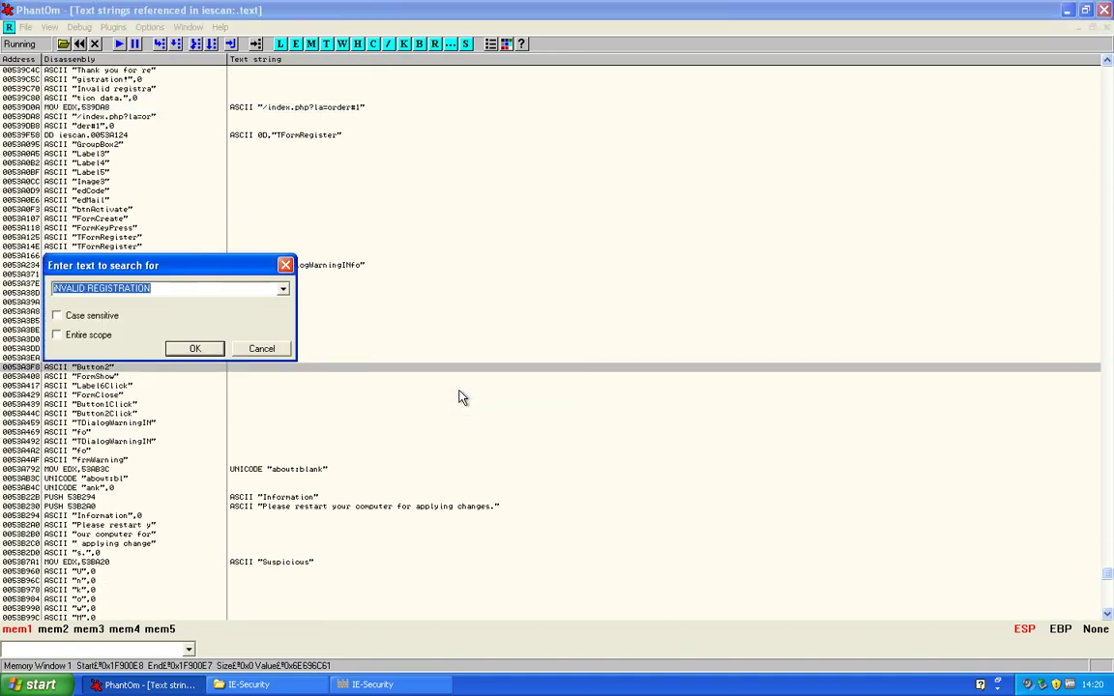
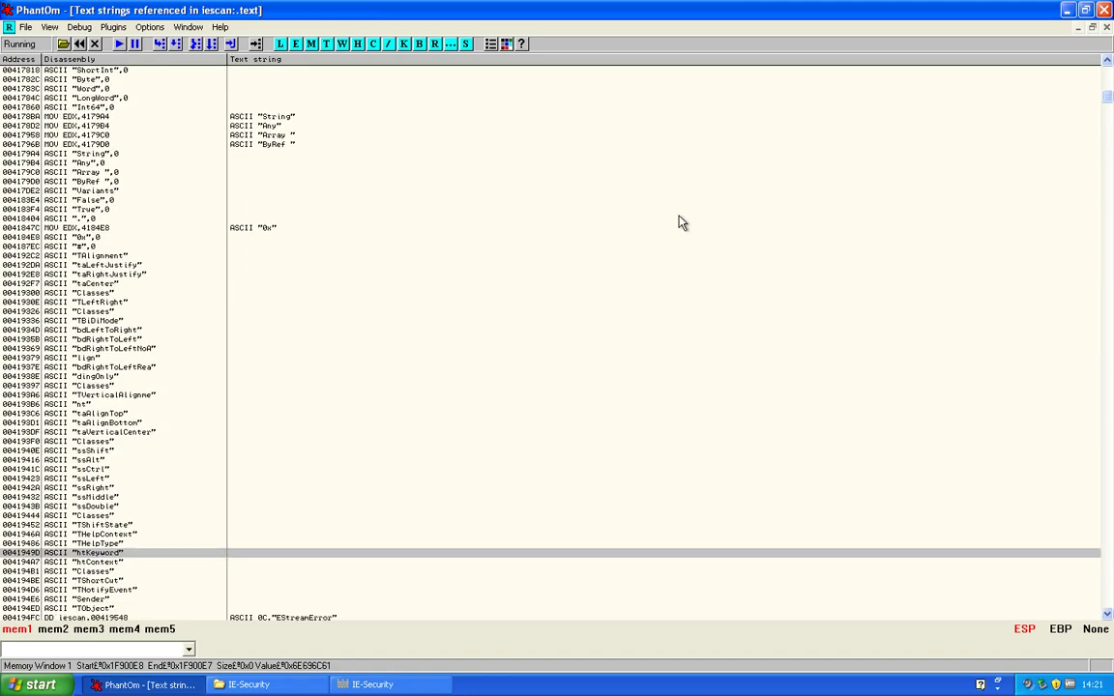
Page down the iescan text-strings list until the TApplication and GlassFrame entries show
{"action": "key", "text": "Down"}
{"action": "key", "text": "Down"}
{"action": "key", "text": "Down"}
{"action": "key", "text": "Down"}
{"action": "key", "text": "Down"}
{"action": "key", "text": "Down"}
{"action": "key", "text": "Down"}
{"action": "key", "text": "Down"}
{"action": "key", "text": "Down"}
{"action": "key", "text": "Down"}
{"action": "key", "text": "Down"}
{"action": "key", "text": "Down"}
{"action": "key", "text": "Down"}
{"action": "key", "text": "Down"}
{"action": "key", "text": "Down"}
{"action": "key", "text": "Down"}
{"action": "key", "text": "Down"}
{"action": "key", "text": "Down"}
{"action": "key", "text": "Down"}
{"action": "key", "text": "Down"}
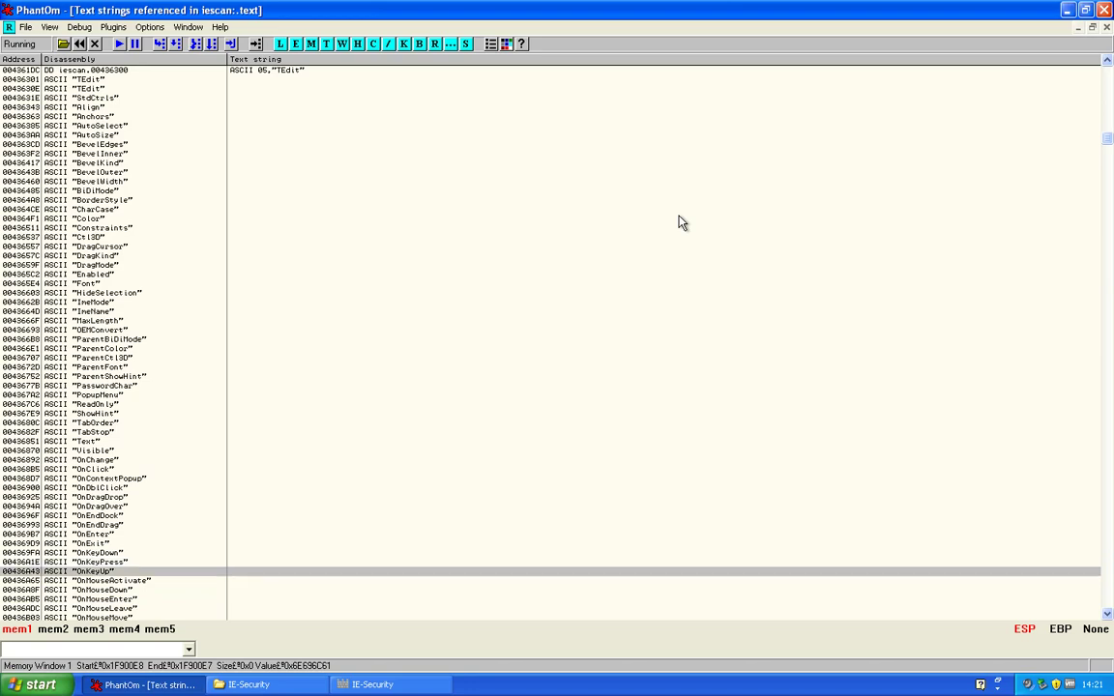
{"action": "key", "text": "Down"}
{"action": "key", "text": "Down"}
{"action": "key", "text": "Down"}
{"action": "key", "text": "Down"}
{"action": "key", "text": "Down"}
{"action": "key", "text": "Down"}
{"action": "key", "text": "Down"}
{"action": "key", "text": "Down"}
{"action": "key", "text": "Down"}
{"action": "key", "text": "Down"}
{"action": "key", "text": "Down"}
{"action": "key", "text": "Down"}
{"action": "key", "text": "Down"}
{"action": "key", "text": "Down"}
{"action": "key", "text": "Down"}
{"action": "key", "text": "Down"}
{"action": "key", "text": "Down"}
{"action": "key", "text": "Down"}
{"action": "key", "text": "Down"}
{"action": "key", "text": "Down"}
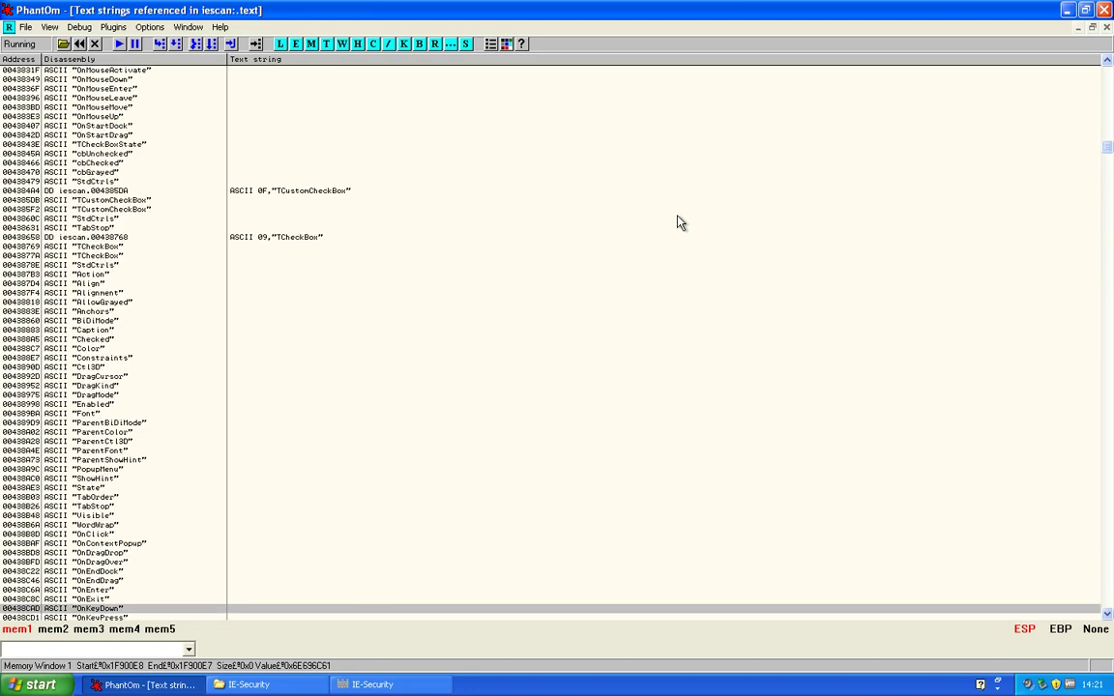
{"action": "key", "text": "Down"}
{"action": "key", "text": "Down"}
{"action": "key", "text": "Down"}
{"action": "key", "text": "Down"}
{"action": "key", "text": "Down"}
{"action": "key", "text": "Down"}
{"action": "key", "text": "Down"}
{"action": "key", "text": "Down"}
{"action": "key", "text": "Down"}
{"action": "key", "text": "Down"}
{"action": "key", "text": "Down"}
{"action": "key", "text": "Down"}
{"action": "key", "text": "Down"}
{"action": "key", "text": "Down"}
{"action": "key", "text": "Down"}
{"action": "key", "text": "Down"}
{"action": "key", "text": "Down"}
{"action": "key", "text": "Down"}
{"action": "key", "text": "Down"}
{"action": "key", "text": "Down"}
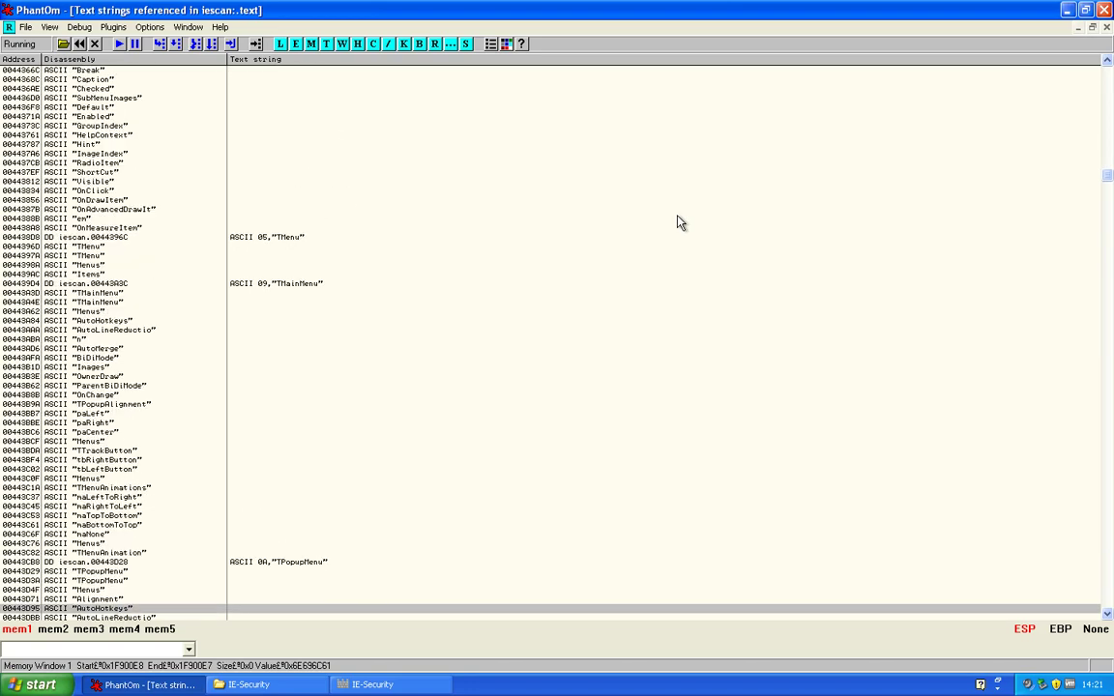
{"action": "scroll", "coordinate": [680, 223], "scroll_direction": "down", "scroll_amount": 2}
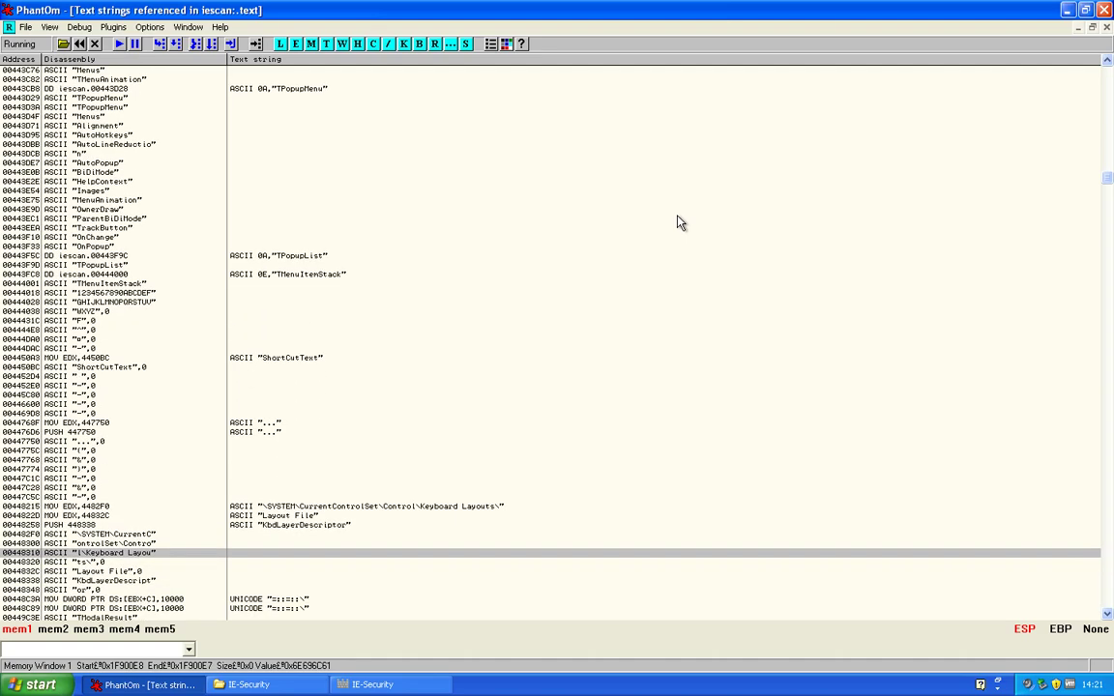
{"action": "key", "text": "Down"}
{"action": "key", "text": "Down"}
{"action": "key", "text": "Down"}
{"action": "key", "text": "Down"}
{"action": "key", "text": "Down"}
{"action": "key", "text": "Down"}
{"action": "key", "text": "Down"}
{"action": "key", "text": "Down"}
{"action": "key", "text": "Down"}
{"action": "key", "text": "Down"}
{"action": "key", "text": "Down"}
{"action": "key", "text": "Down"}
{"action": "key", "text": "Down"}
{"action": "key", "text": "Down"}
{"action": "key", "text": "Down"}
{"action": "key", "text": "Down"}
{"action": "key", "text": "Down"}
{"action": "key", "text": "Down"}
{"action": "key", "text": "Down"}
{"action": "key", "text": "Down"}
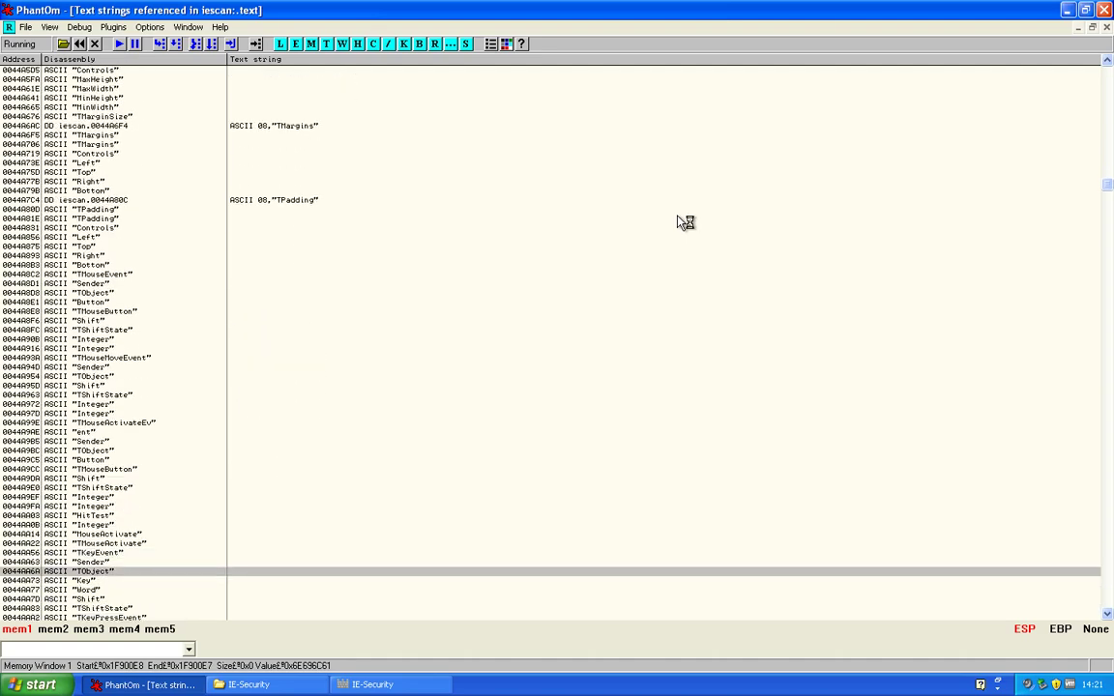
{"action": "key", "text": "Down"}
{"action": "key", "text": "Down"}
{"action": "key", "text": "Down"}
{"action": "key", "text": "Down"}
{"action": "key", "text": "Down"}
{"action": "key", "text": "Down"}
{"action": "key", "text": "Down"}
{"action": "key", "text": "Down"}
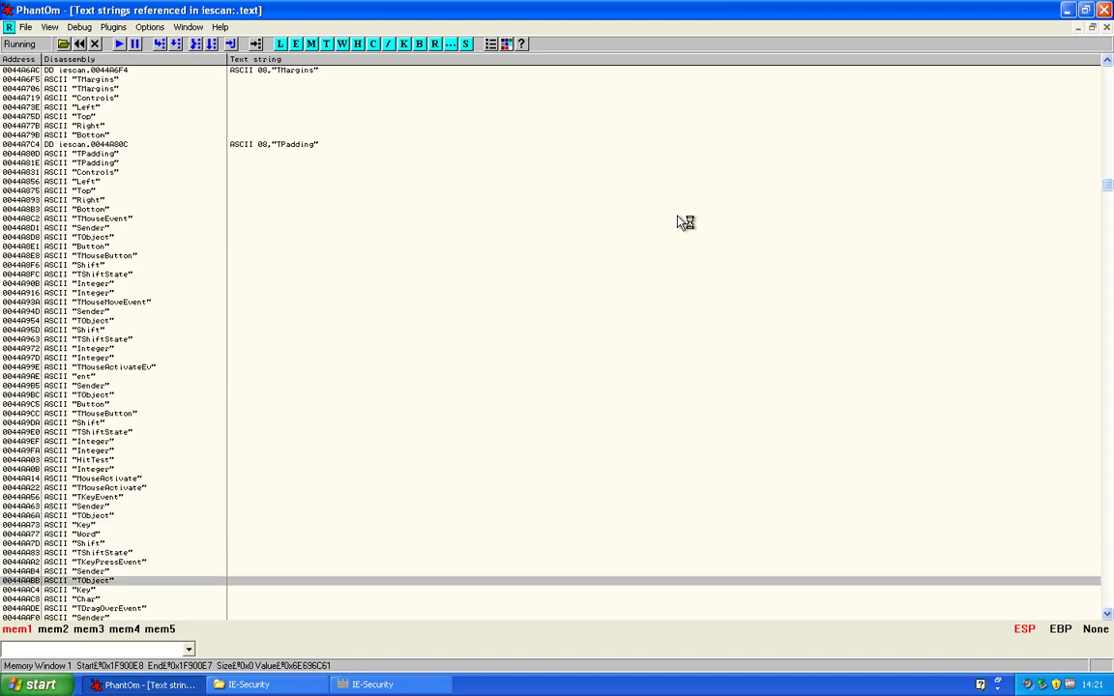
{"action": "key", "text": "Page_Down"}
{"action": "key", "text": "Page_Down"}
{"action": "key", "text": "Page_Down"}
{"action": "key", "text": "Page_Down"}
{"action": "key", "text": "Page_Down"}
{"action": "key", "text": "Page_Down"}
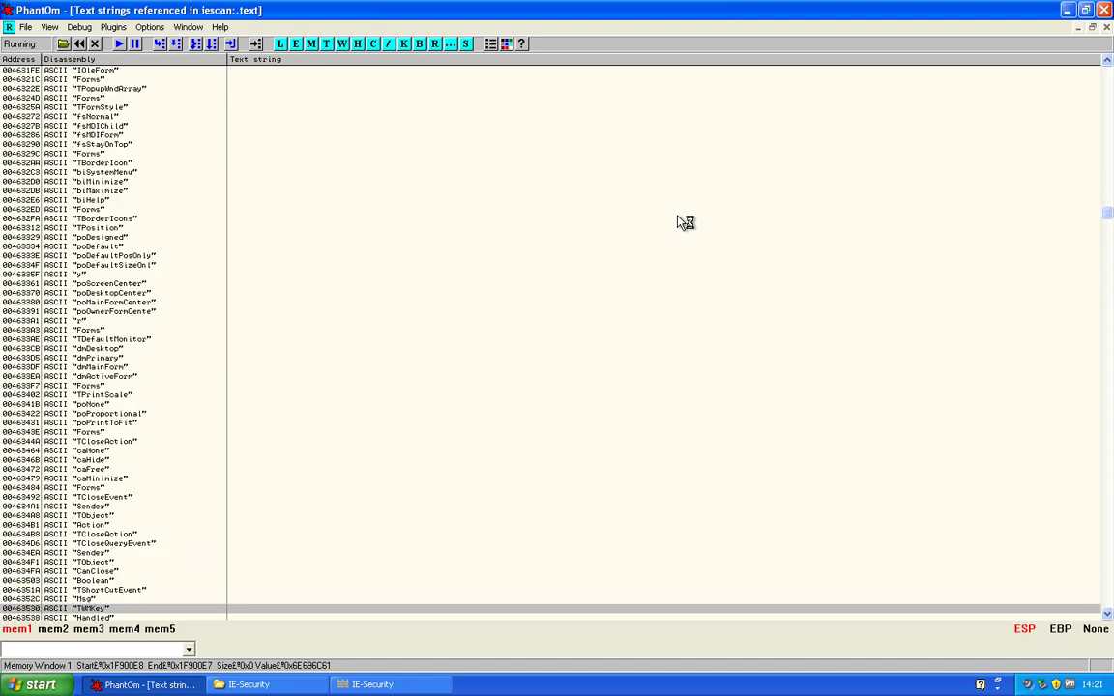
{"action": "key", "text": "Page_Down"}
{"action": "key", "text": "Page_Down"}
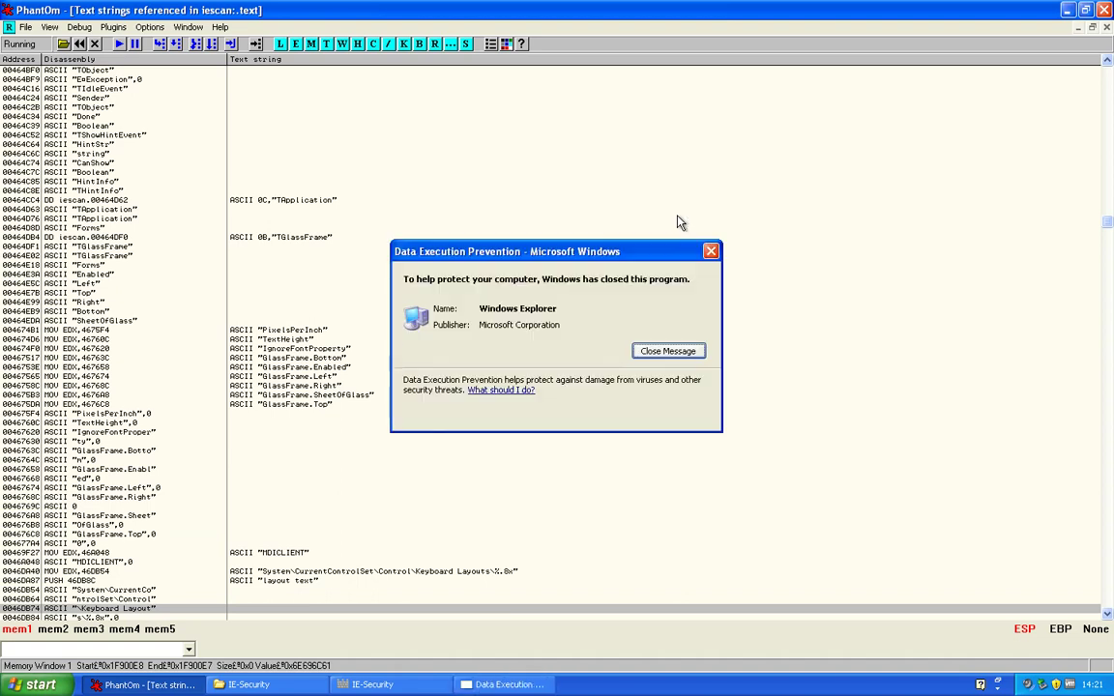
Close the Data Execution Prevention message and decline sending the Windows Explorer error report
{"action": "left_click", "coordinate": [682, 352]}
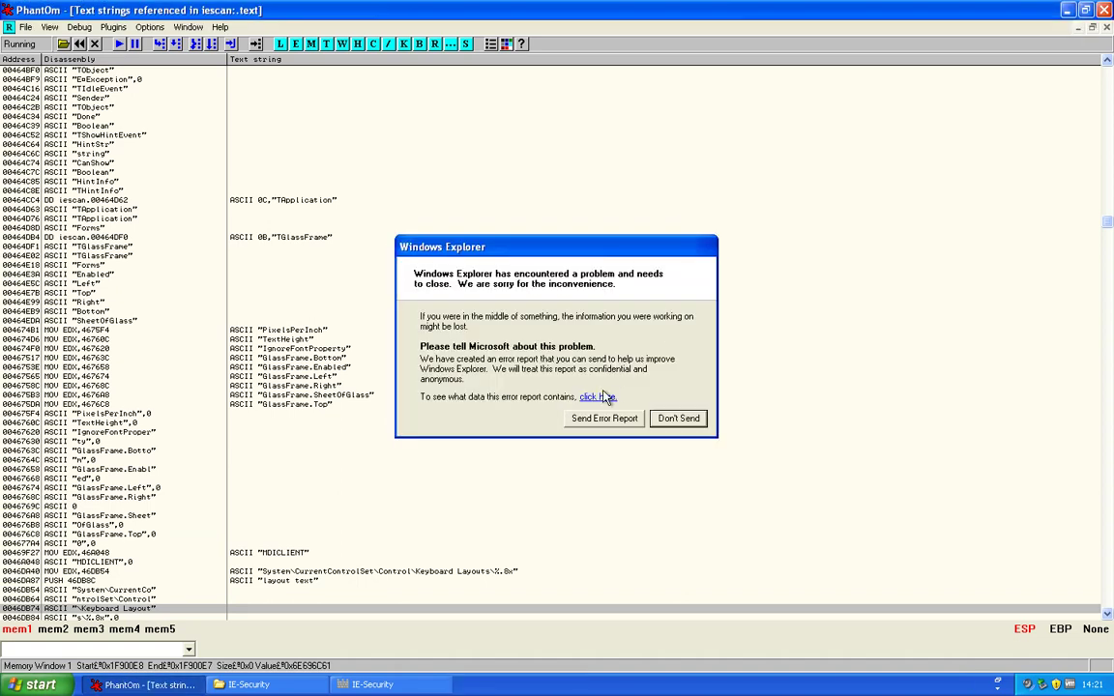
{"action": "left_click", "coordinate": [688, 422]}
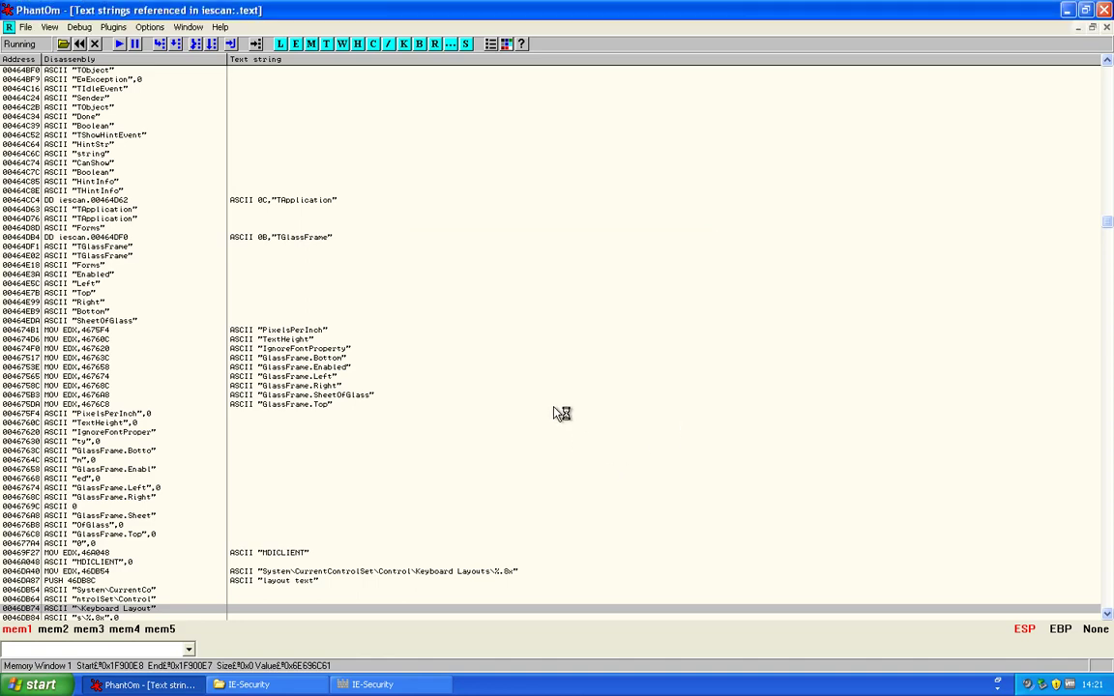
{"action": "scroll", "coordinate": [502, 440], "scroll_direction": "down", "scroll_amount": 5}
{"action": "scroll", "coordinate": [461, 468], "scroll_direction": "down", "scroll_amount": 20}
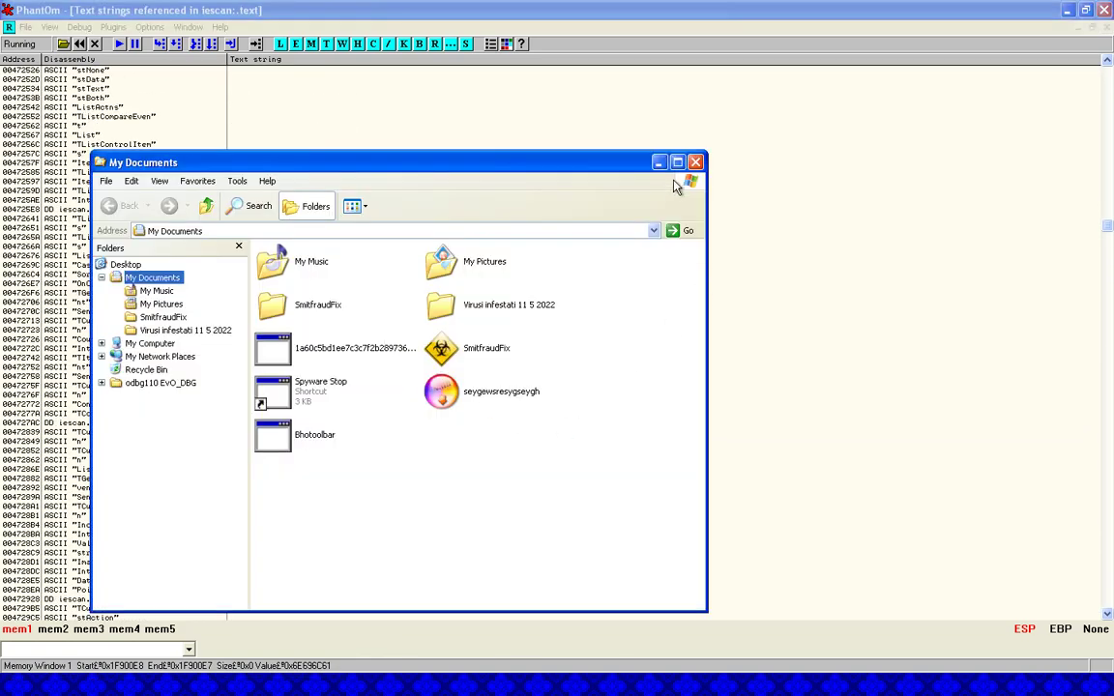
Close the My Documents window and restore the PhantOm debugger window
{"action": "left_click", "coordinate": [696, 162]}
{"action": "double_click", "coordinate": [484, 14]}
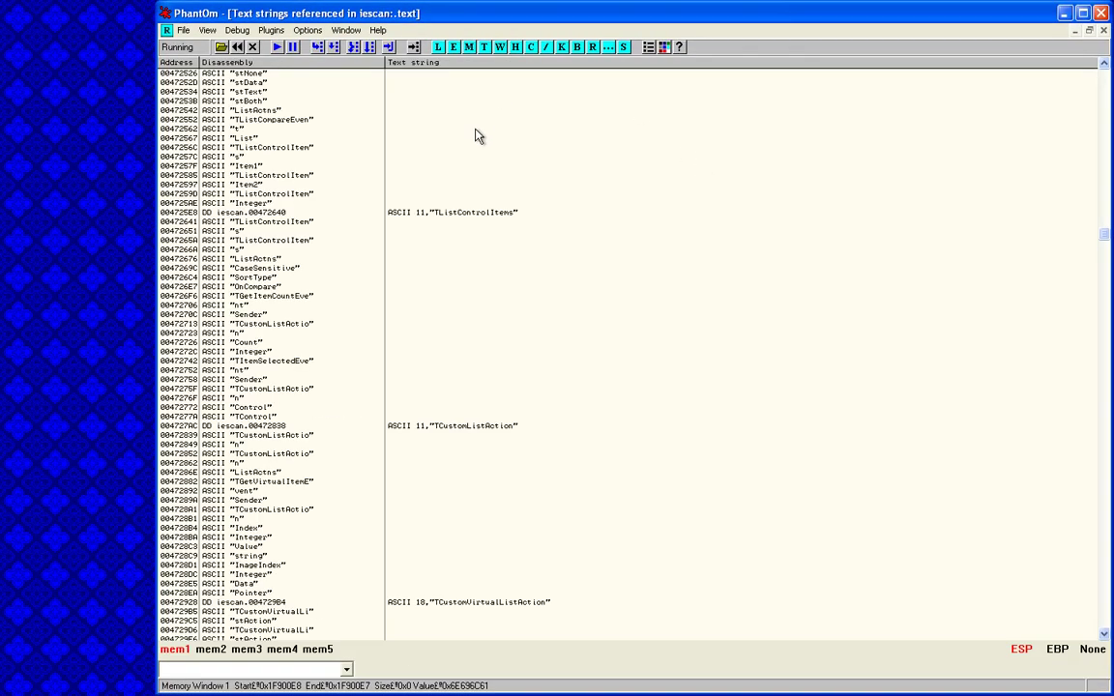
{"action": "scroll", "coordinate": [432, 367], "scroll_direction": "down", "scroll_amount": 10}
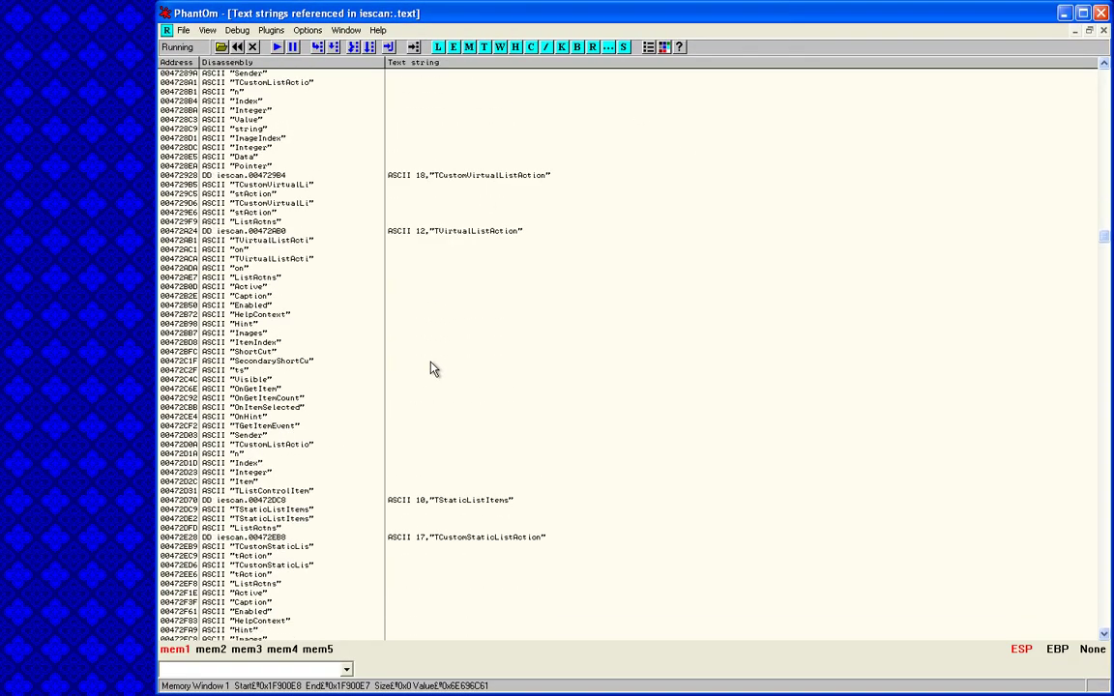
Go down to the 00531704 ASCII "key" string and open its code in the CPU view
{"action": "key", "text": "Page_Down"}
{"action": "key", "text": "Page_Down"}
{"action": "key", "text": "Page_Down"}
{"action": "key", "text": "Page_Down"}
{"action": "key", "text": "Page_Down"}
{"action": "key", "text": "Page_Down"}
{"action": "key", "text": "Page_Down"}
{"action": "key", "text": "Page_Down"}
{"action": "key", "text": "Page_Down"}
{"action": "key", "text": "Page_Down"}
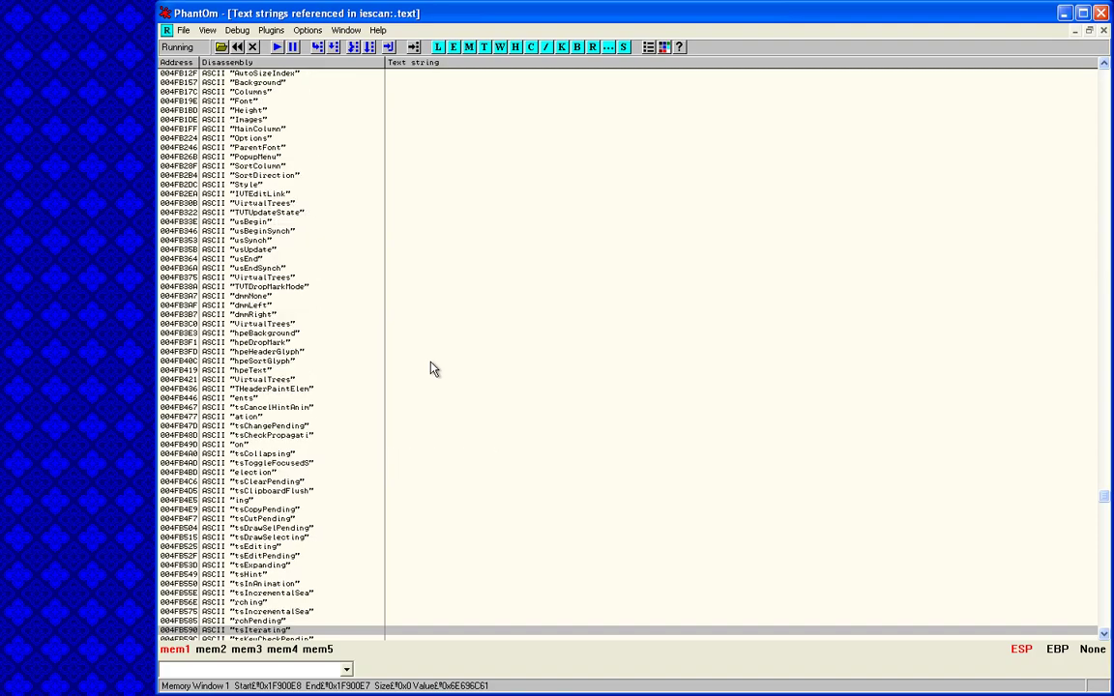
{"action": "key", "text": "Page_Down"}
{"action": "key", "text": "Page_Down"}
{"action": "key", "text": "Page_Down"}
{"action": "key", "text": "Page_Down"}
{"action": "key", "text": "Page_Down"}
{"action": "key", "text": "Page_Down"}
{"action": "key", "text": "Page_Down"}
{"action": "key", "text": "Page_Down"}
{"action": "key", "text": "Page_Down"}
{"action": "key", "text": "Page_Down"}
{"action": "key", "text": "Page_Down"}
{"action": "key", "text": "Page_Down"}
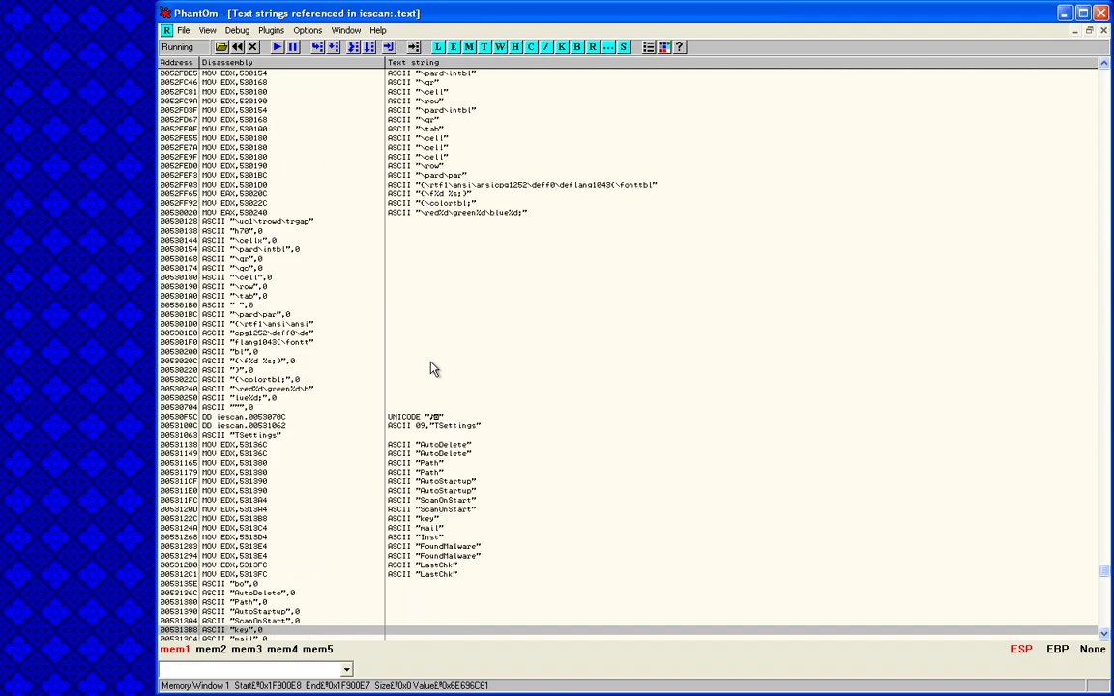
{"action": "key", "text": "Down"}
{"action": "key", "text": "Down"}
{"action": "key", "text": "Down"}
{"action": "key", "text": "Down"}
{"action": "key", "text": "Down"}
{"action": "key", "text": "Down"}
{"action": "key", "text": "Down"}
{"action": "key", "text": "Down"}
{"action": "key", "text": "Down"}
{"action": "key", "text": "Down"}
{"action": "key", "text": "Down"}
{"action": "key", "text": "Down"}
{"action": "key", "text": "Down"}
{"action": "key", "text": "Down"}
{"action": "key", "text": "Down"}
{"action": "key", "text": "Down"}
{"action": "key", "text": "Down"}
{"action": "key", "text": "Down"}
{"action": "scroll", "coordinate": [435, 387], "scroll_direction": "down", "scroll_amount": 3}
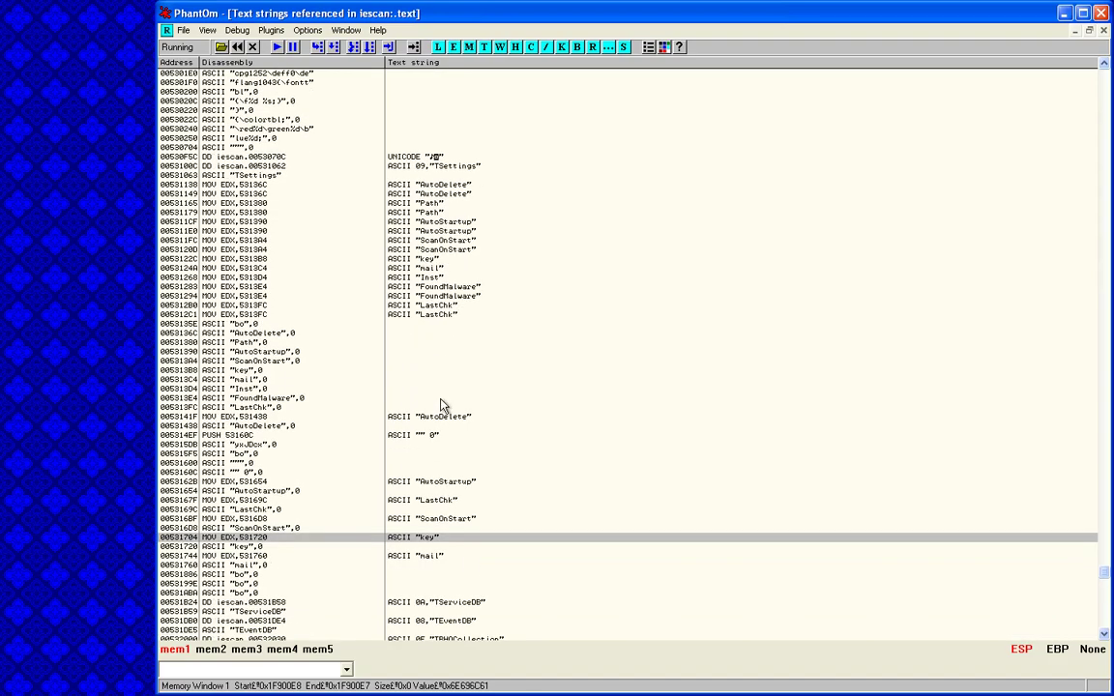
{"action": "double_click", "coordinate": [417, 539]}
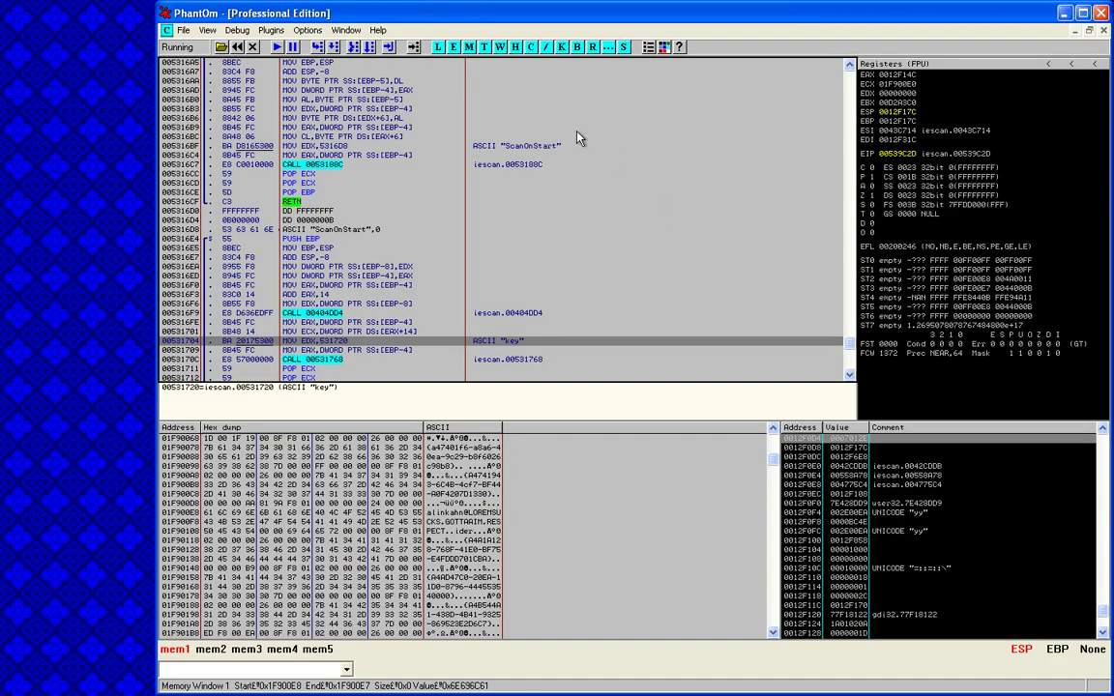
{"action": "scroll", "coordinate": [503, 244], "scroll_direction": "down", "scroll_amount": 2}
{"action": "scroll", "coordinate": [518, 259], "scroll_direction": "up", "scroll_amount": 4}
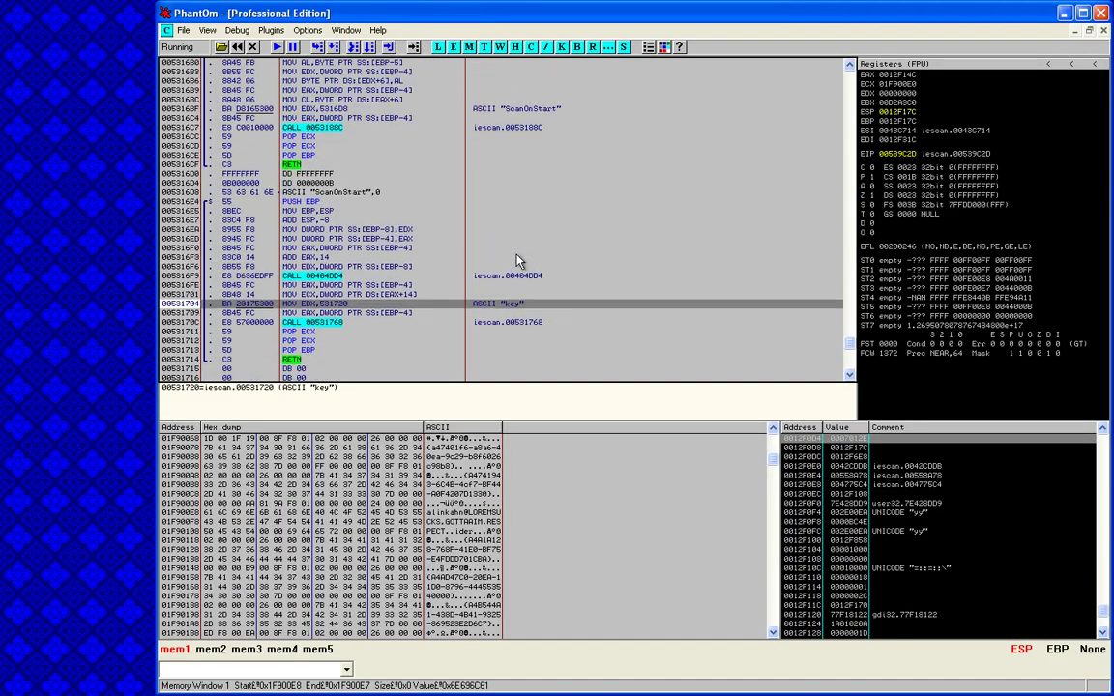
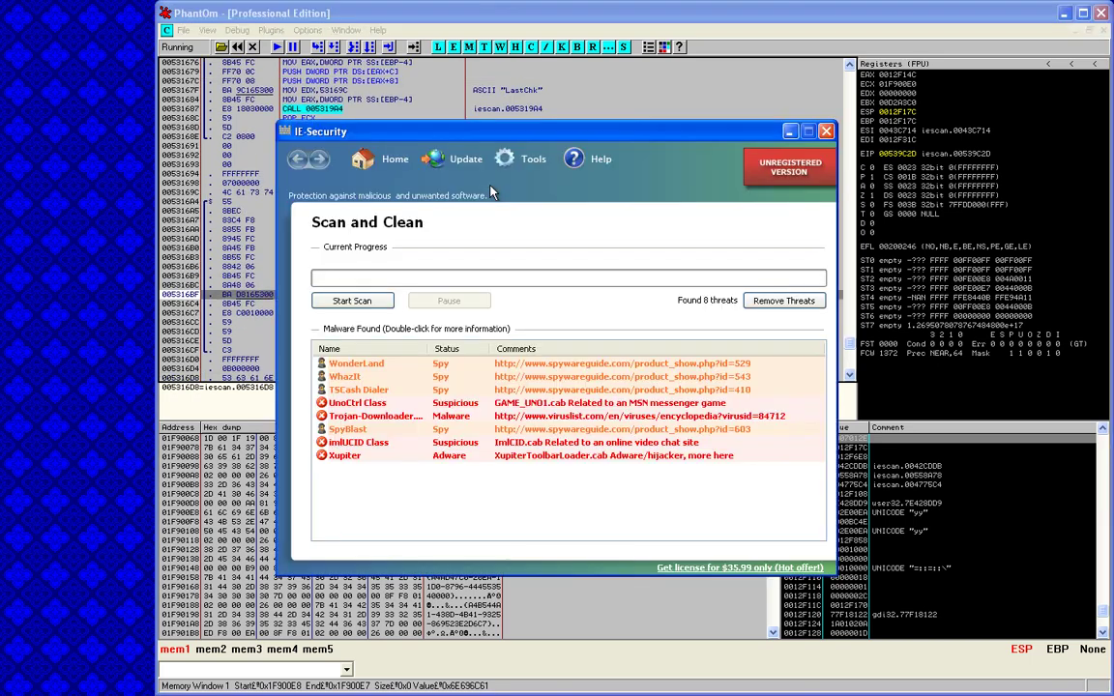
From UNREGISTERED VERSION, submit a dummy activation code and e-mail via Activate IE-Security Now!
{"action": "left_click", "coordinate": [788, 180]}
{"action": "left_click", "coordinate": [661, 392]}
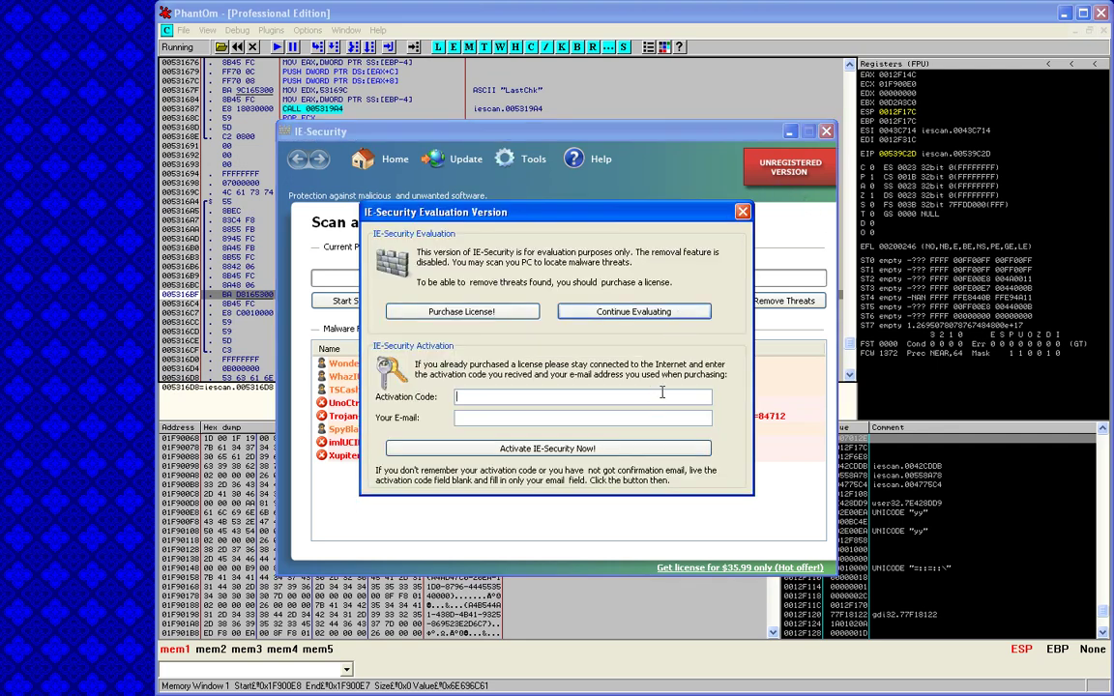
{"action": "type", "text": "loremsucks"}
{"action": "left_click", "coordinate": [692, 416]}
{"action": "type", "text": "evilfemale"}
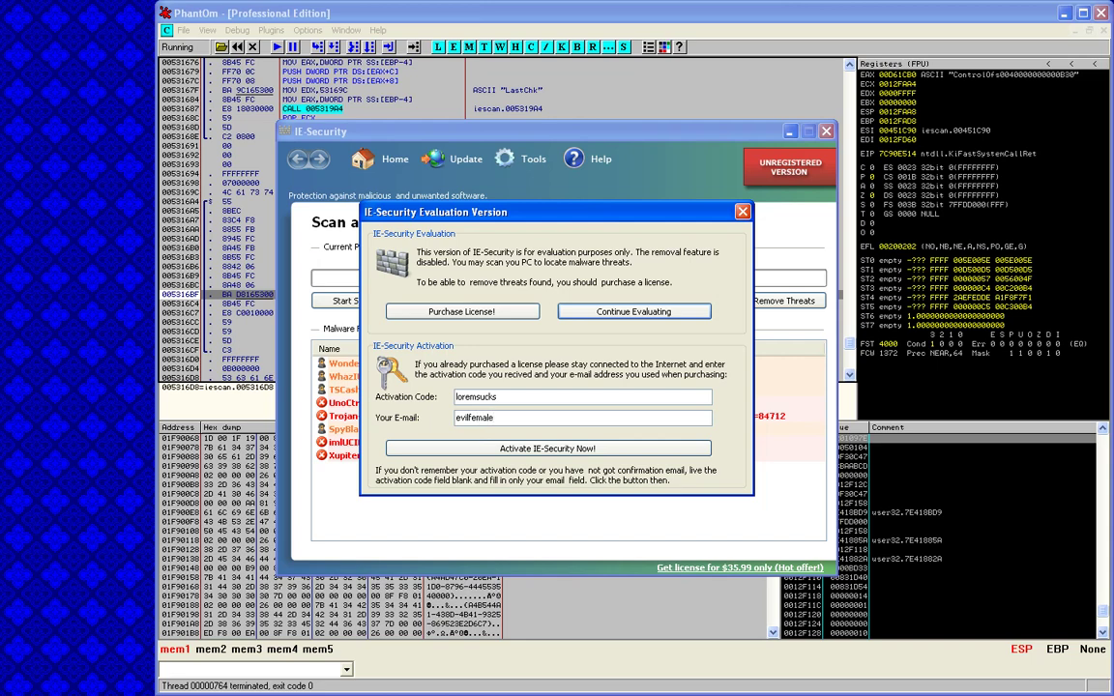
{"action": "type", "text": "suckshotdogs"}
{"action": "left_click", "coordinate": [569, 447]}
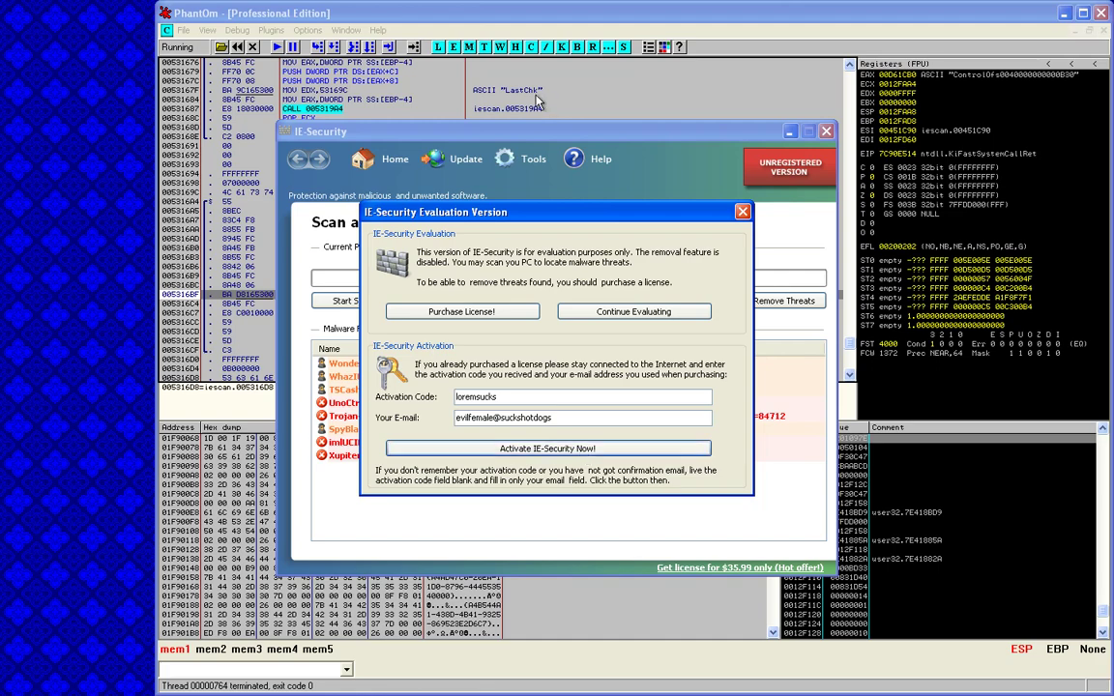
{"action": "scroll", "coordinate": [591, 142], "scroll_direction": "down", "scroll_amount": 10}
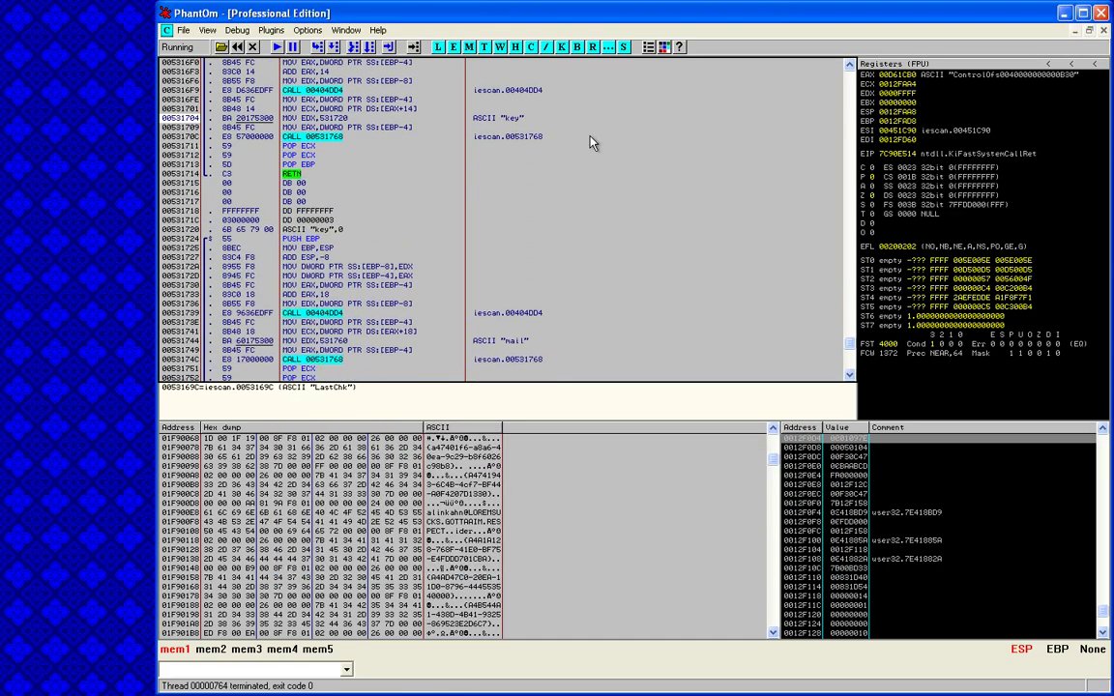
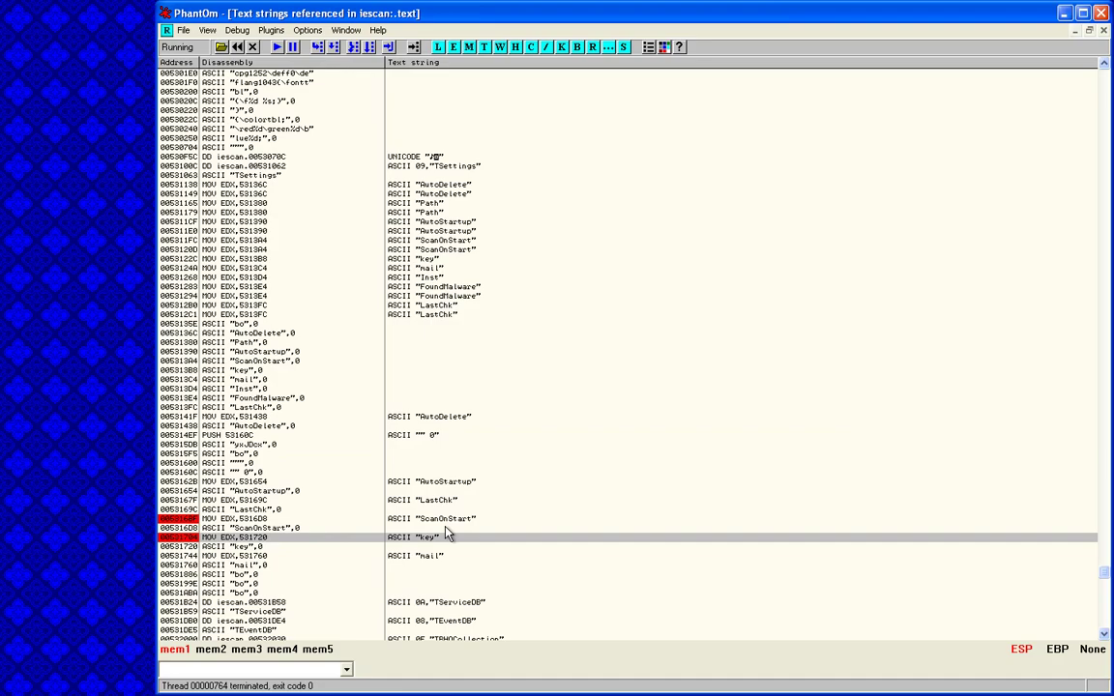
Put a breakpoint on MOV EDX,531760 for the mail string, then page down the text strings list
{"action": "scroll", "coordinate": [447, 534], "scroll_direction": "down", "scroll_amount": 9}
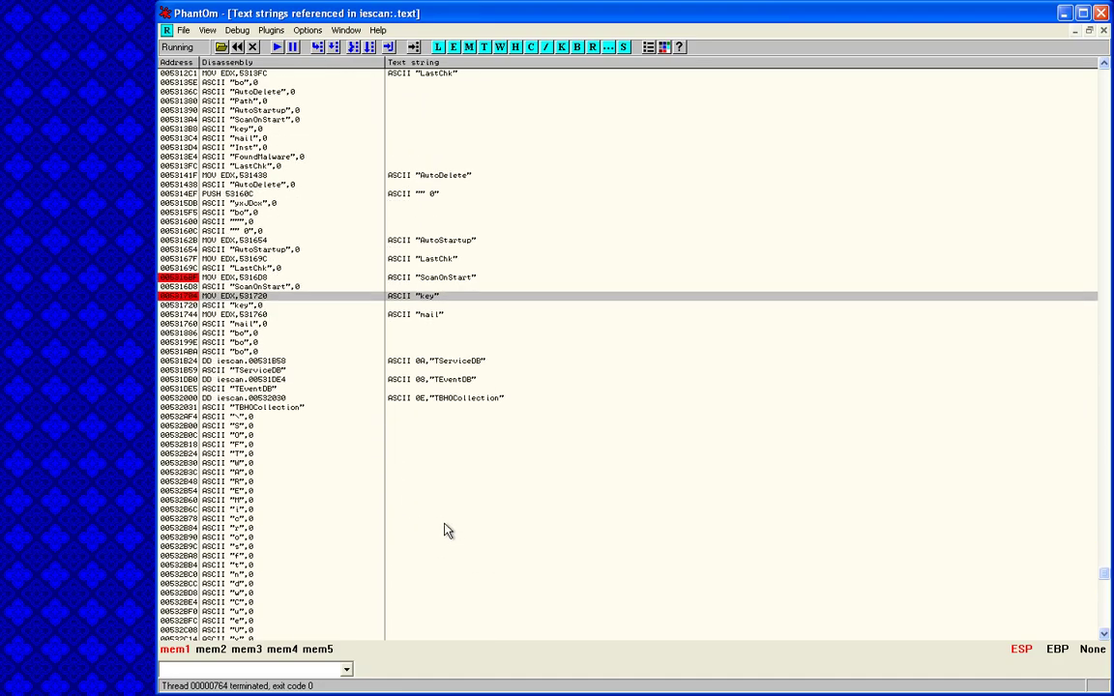
{"action": "double_click", "coordinate": [436, 297]}
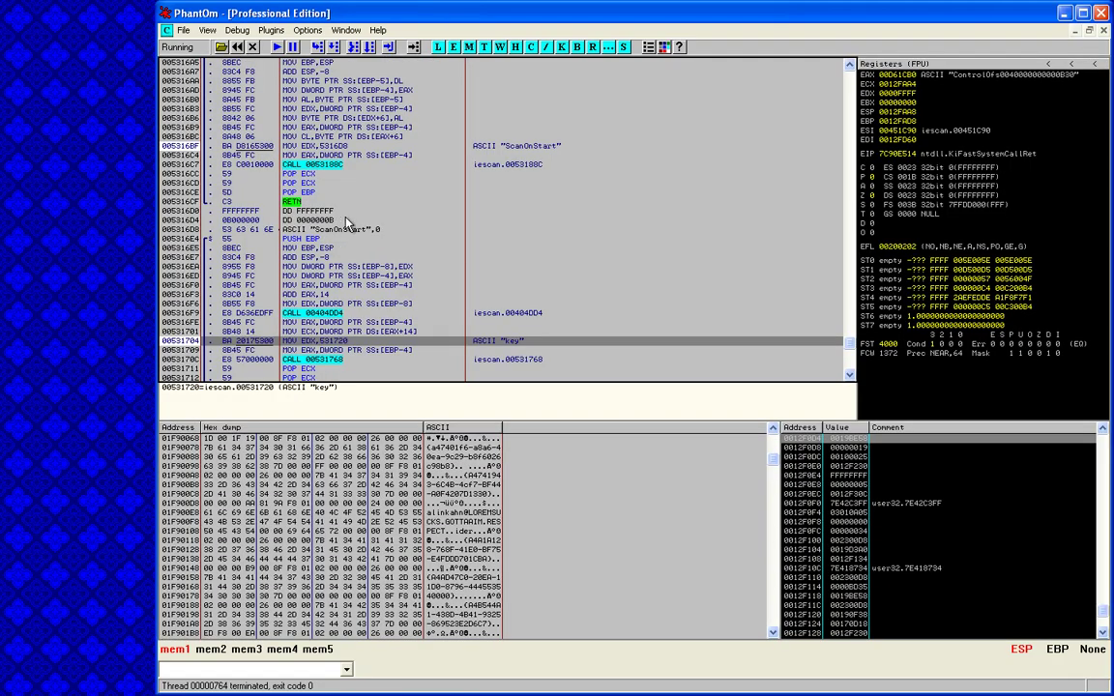
{"action": "scroll", "coordinate": [341, 222], "scroll_direction": "up", "scroll_amount": 5}
{"action": "scroll", "coordinate": [340, 222], "scroll_direction": "down", "scroll_amount": 15}
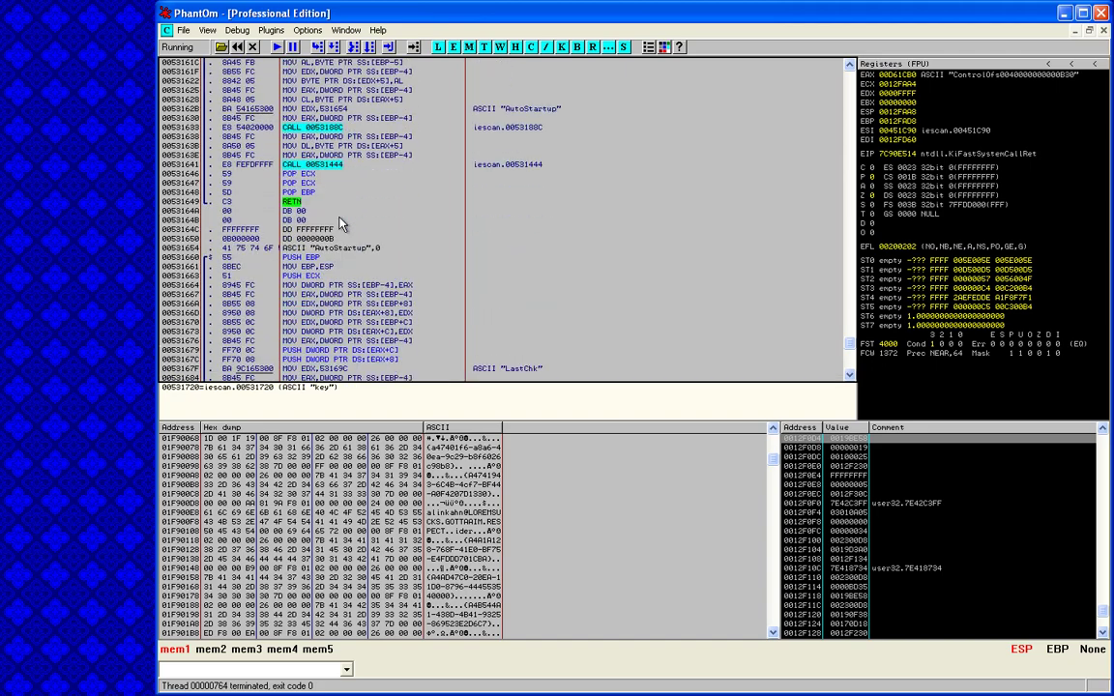
{"action": "scroll", "coordinate": [483, 246], "scroll_direction": "down", "scroll_amount": 9}
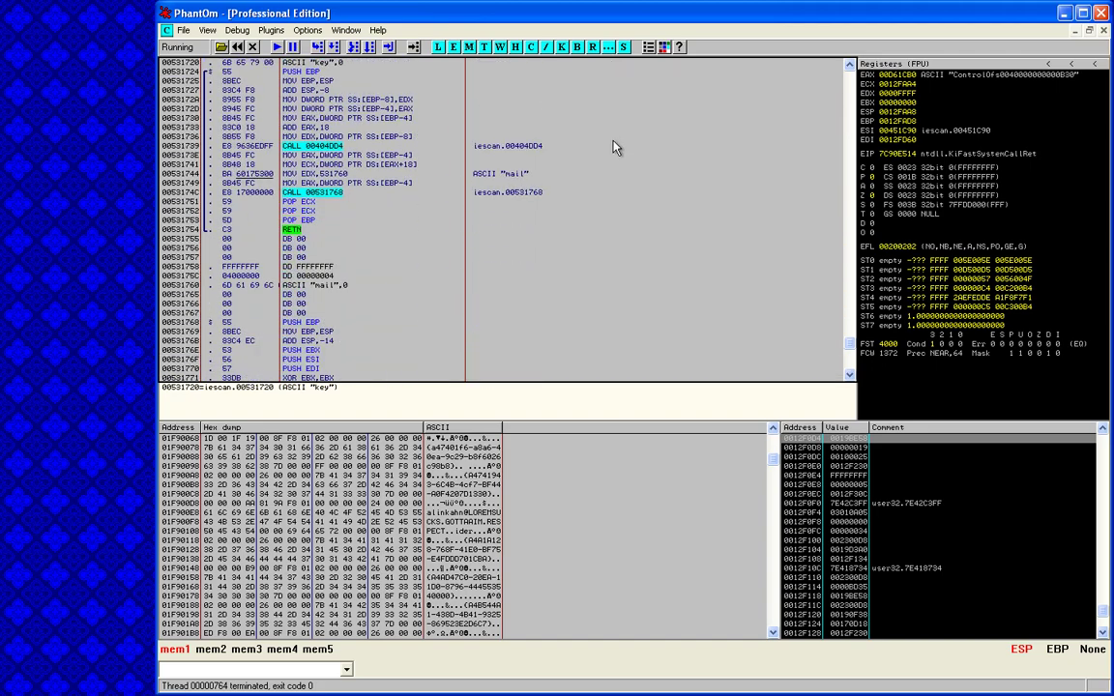
{"action": "left_click", "coordinate": [528, 174]}
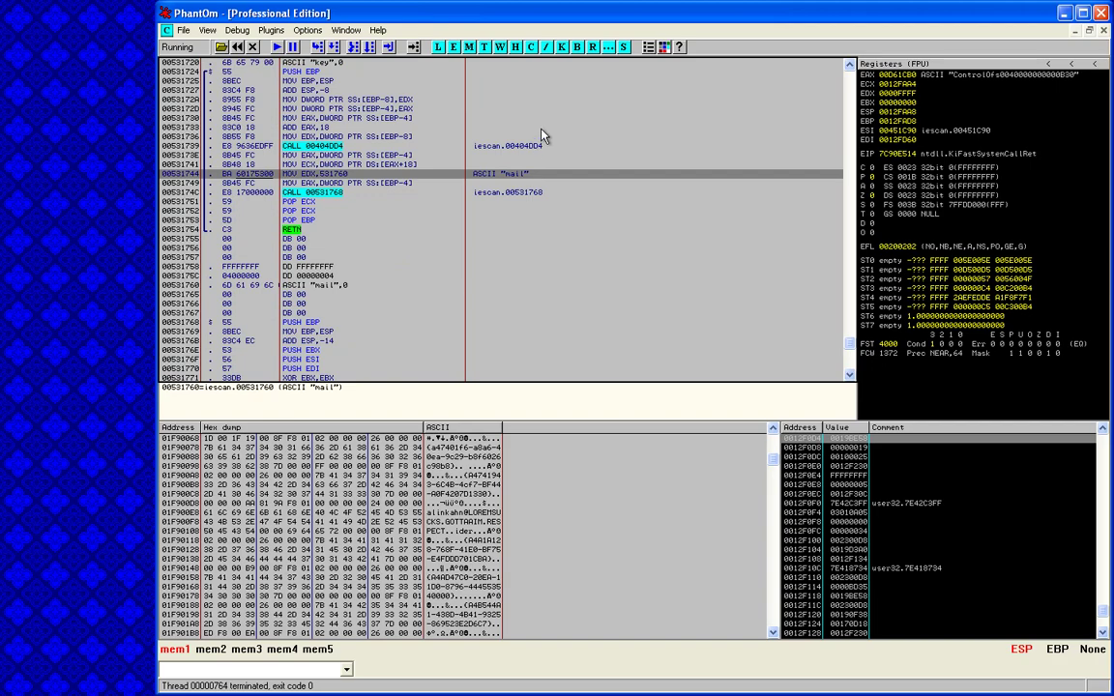
{"action": "left_click", "coordinate": [594, 48]}
{"action": "key", "text": "Page_Down"}
{"action": "key", "text": "Page_Down"}
{"action": "key", "text": "Page_Down"}
{"action": "key", "text": "Page_Down"}
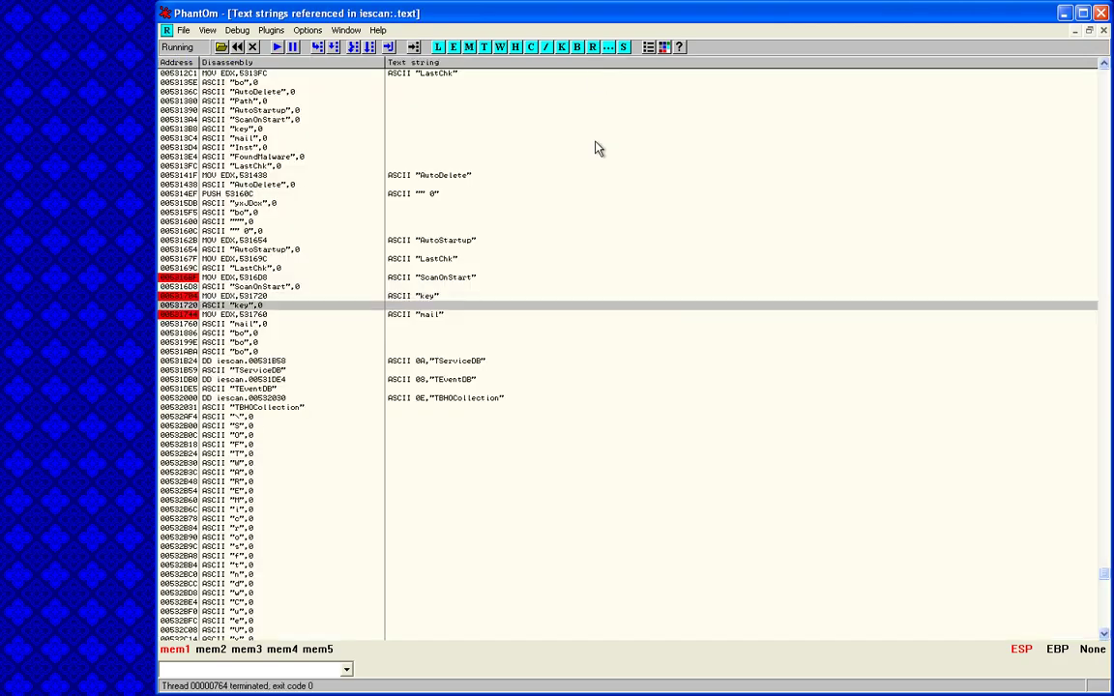
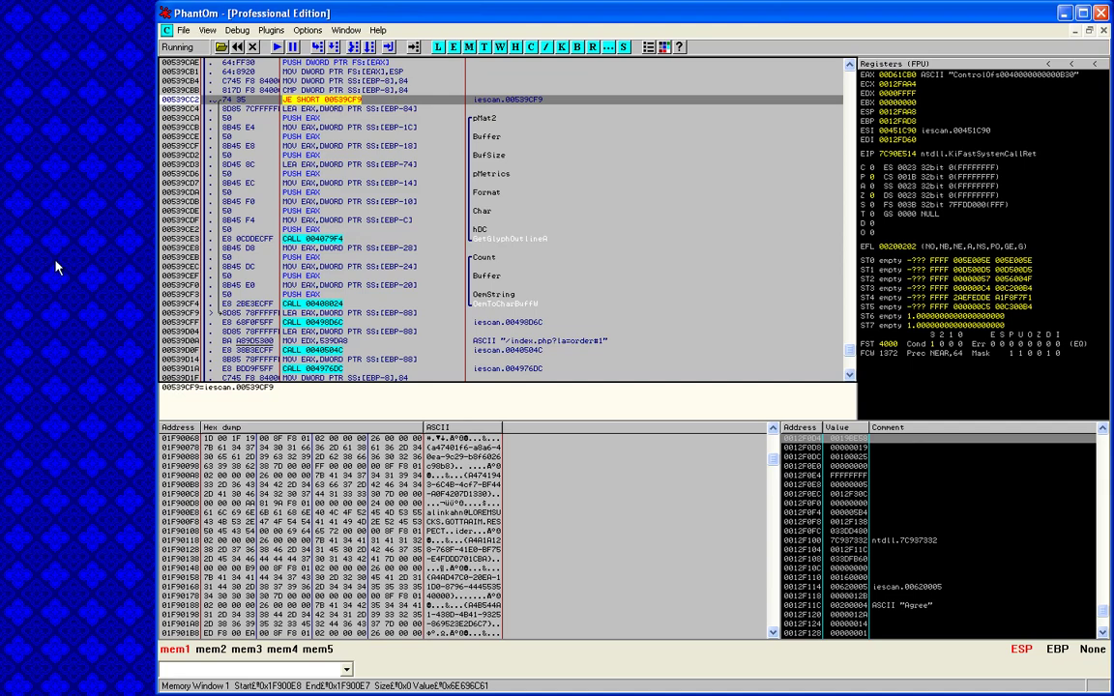
Launch a new 'explorer' task from Task Manager's Run dialog
{"action": "key", "text": "ctrl+shift+Escape"}
{"action": "left_click", "coordinate": [20, 38]}
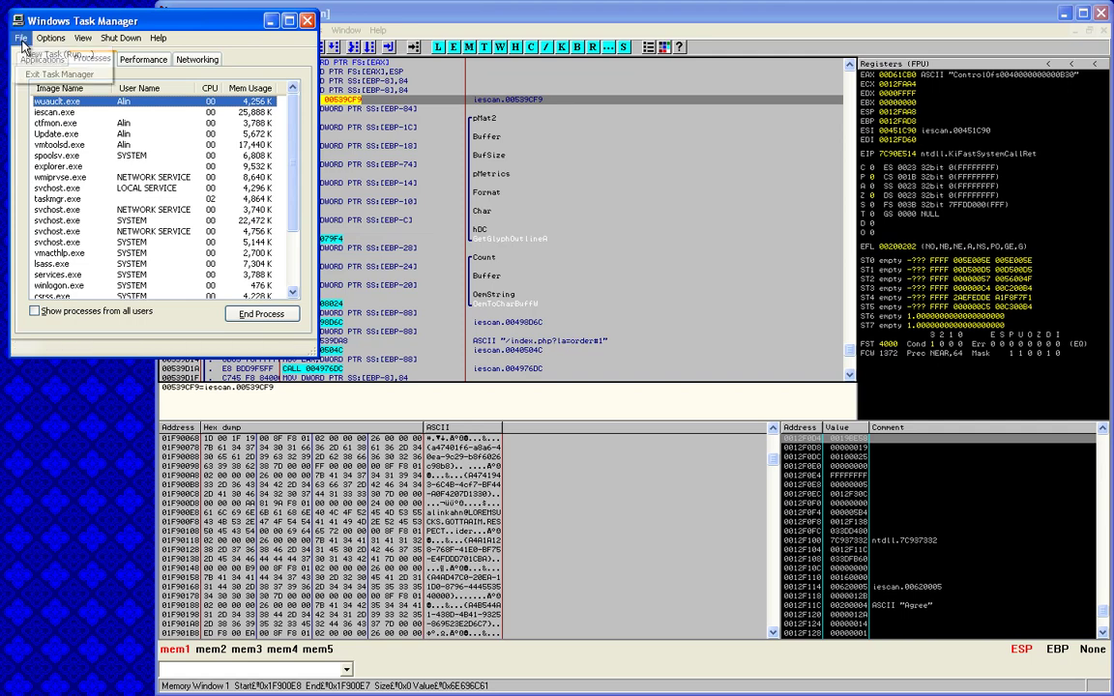
{"action": "left_click", "coordinate": [38, 50]}
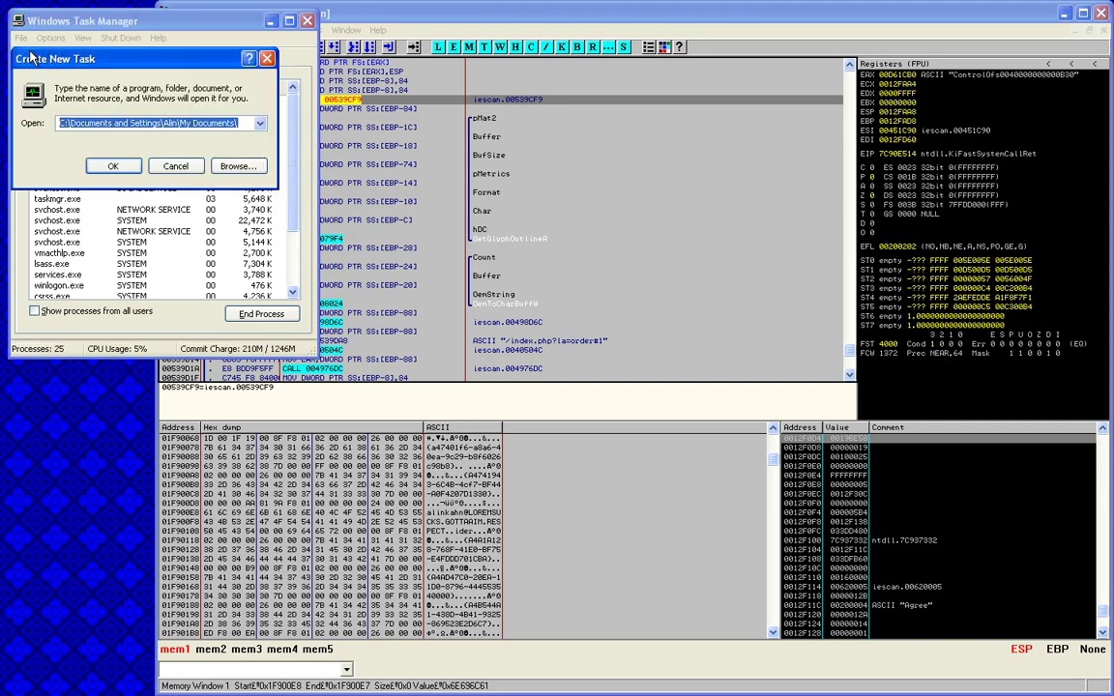
{"action": "type", "text": "explorer"}
{"action": "key", "text": "Return"}
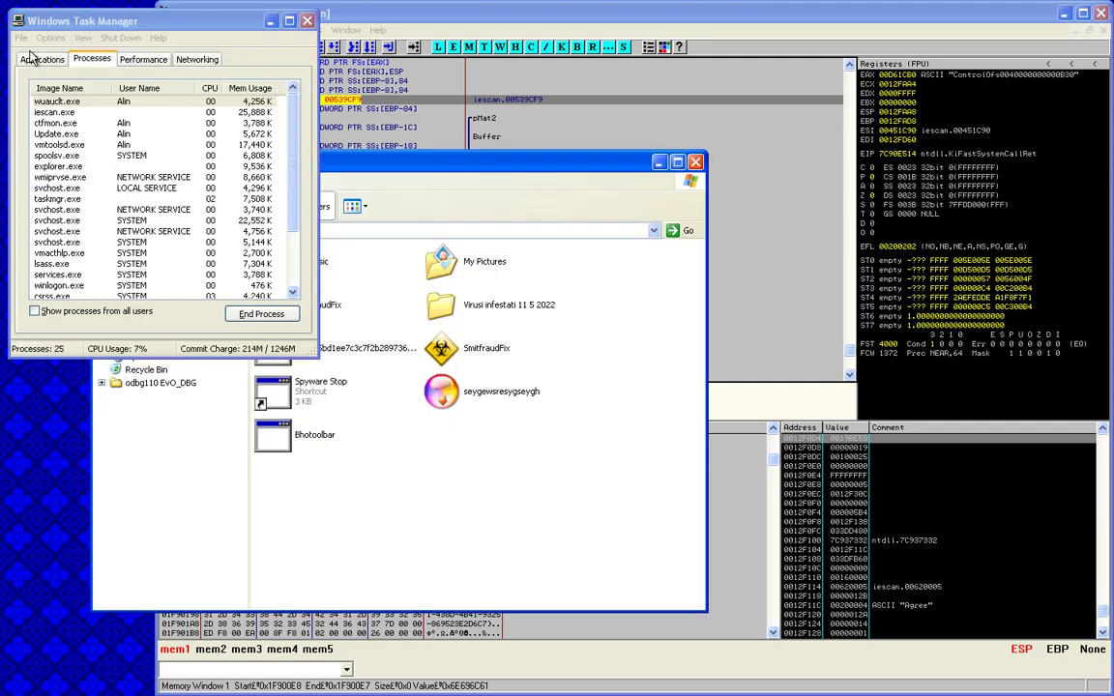
End the old explorer.exe process and confirm the termination
{"action": "left_click", "coordinate": [67, 165]}
{"action": "key", "text": "Delete"}
{"action": "key", "text": "Return"}
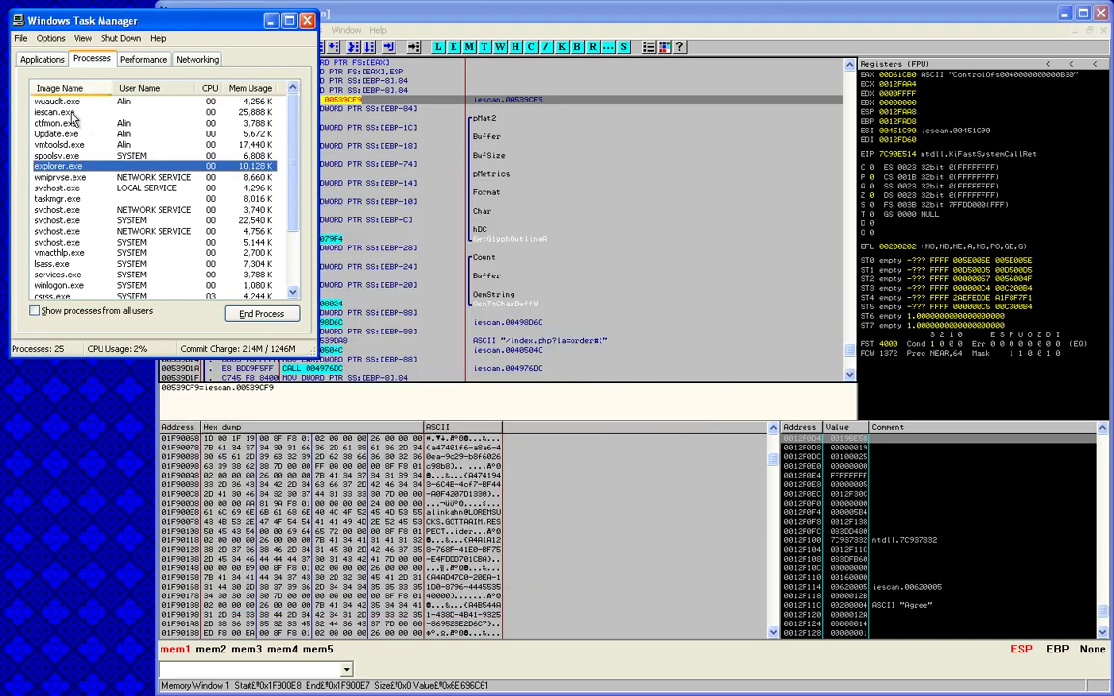
{"action": "left_click", "coordinate": [51, 38]}
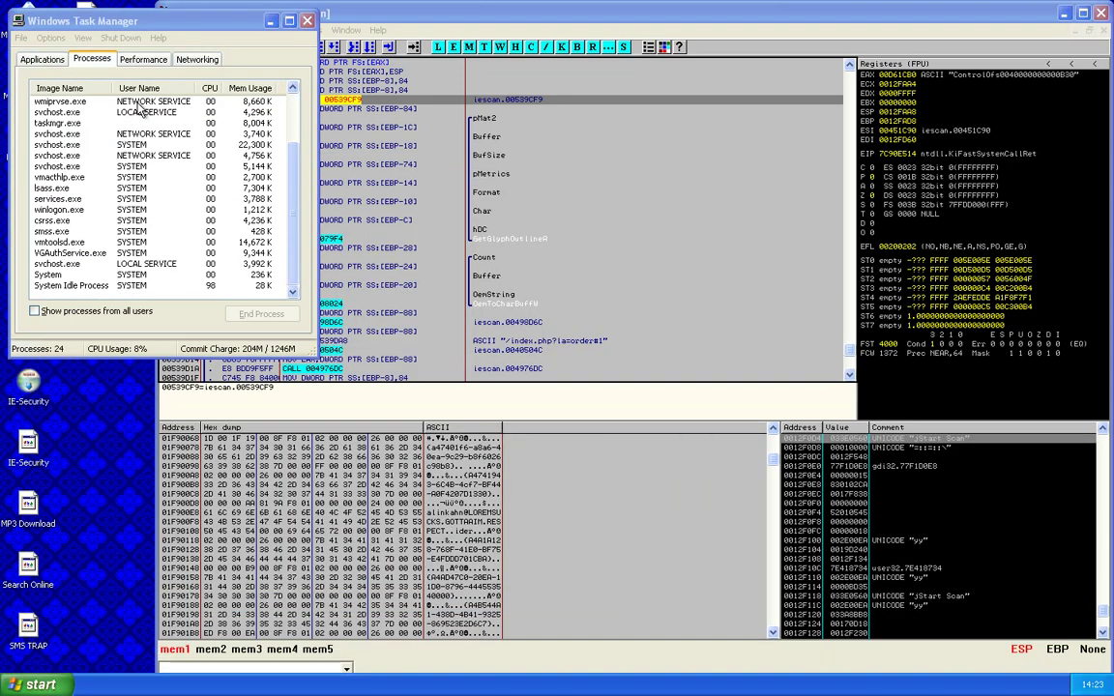
Close Task Manager, maximize the debugger, and finish the activation dialog's e-mail field
{"action": "left_click", "coordinate": [307, 20]}
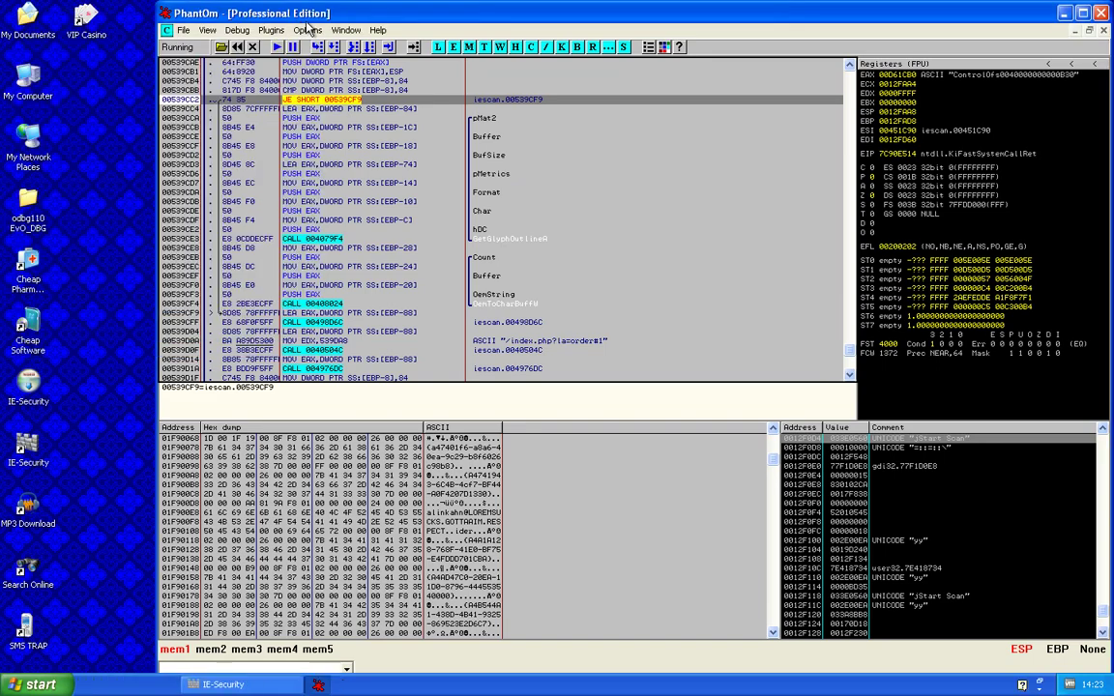
{"action": "double_click", "coordinate": [309, 13]}
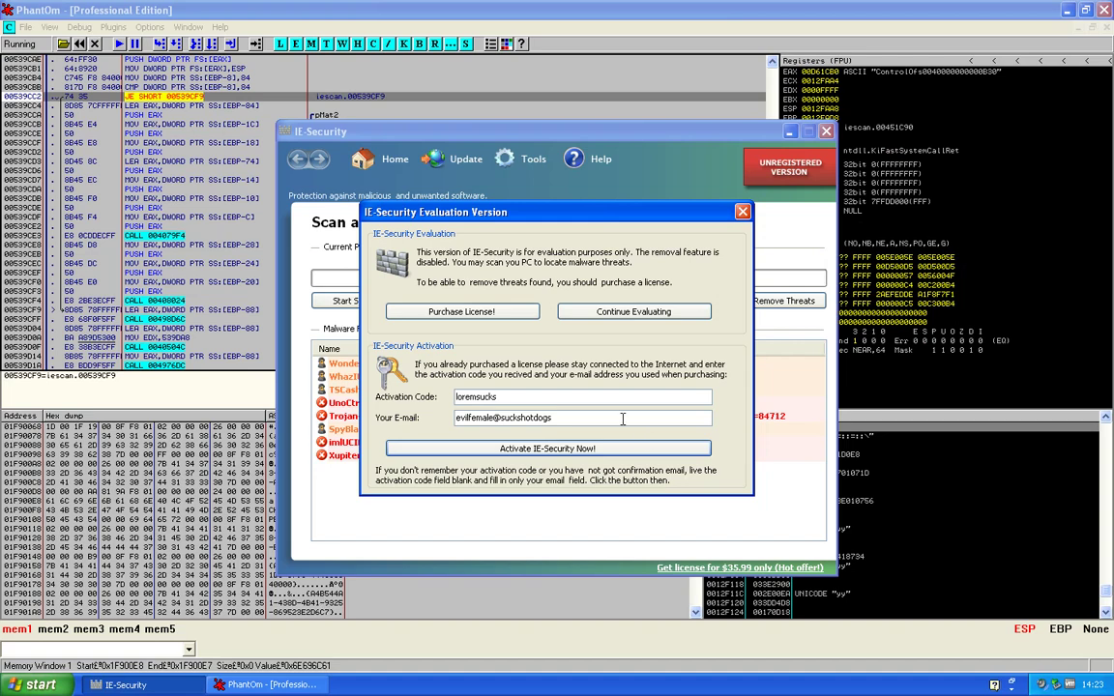
{"action": "left_click", "coordinate": [622, 418]}
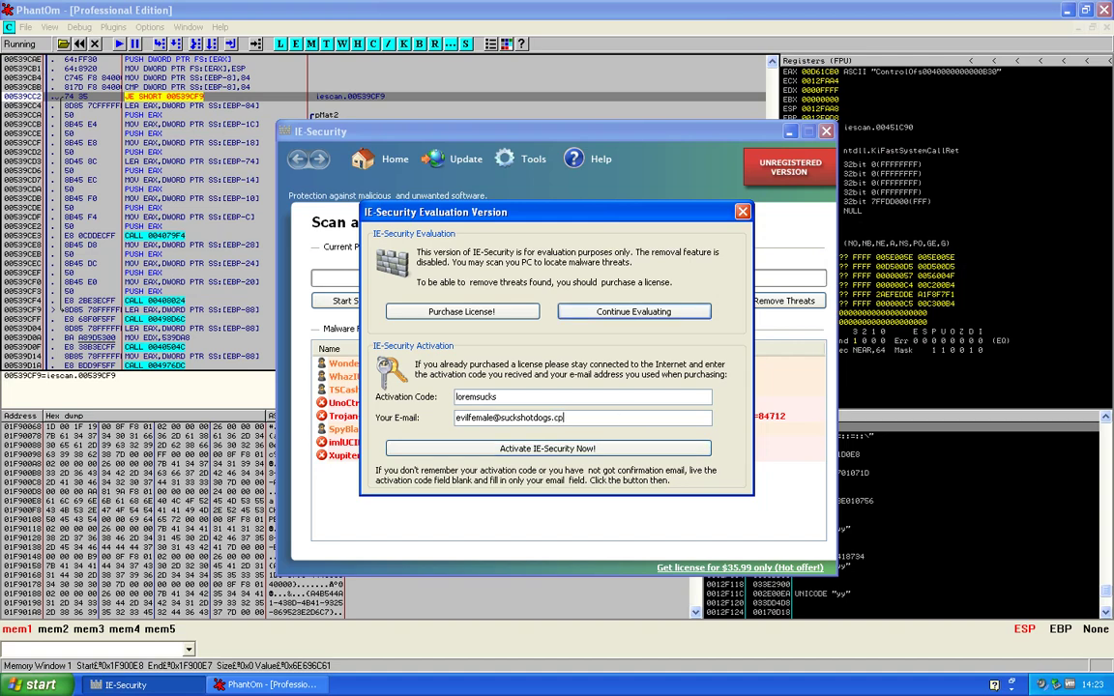
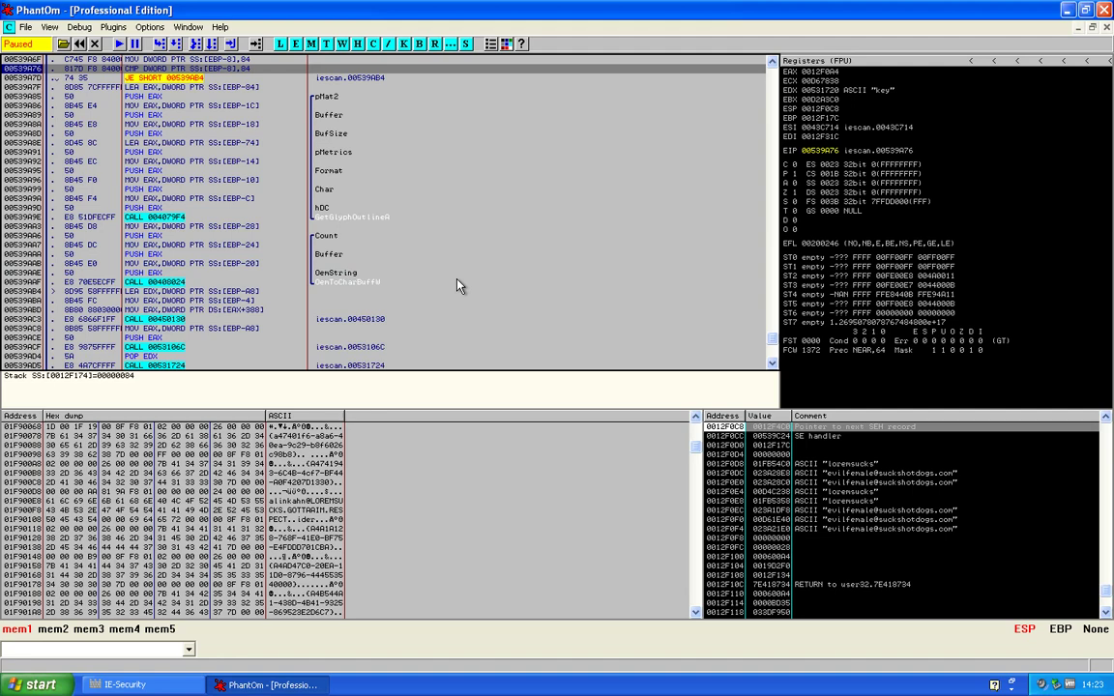
Step over the CMP at 00539A76 to halt on the taken JE, then view the next CMP/JE at 00539AE1
{"action": "key", "text": "F8"}
{"action": "scroll", "coordinate": [459, 286], "scroll_direction": "down", "scroll_amount": 5}
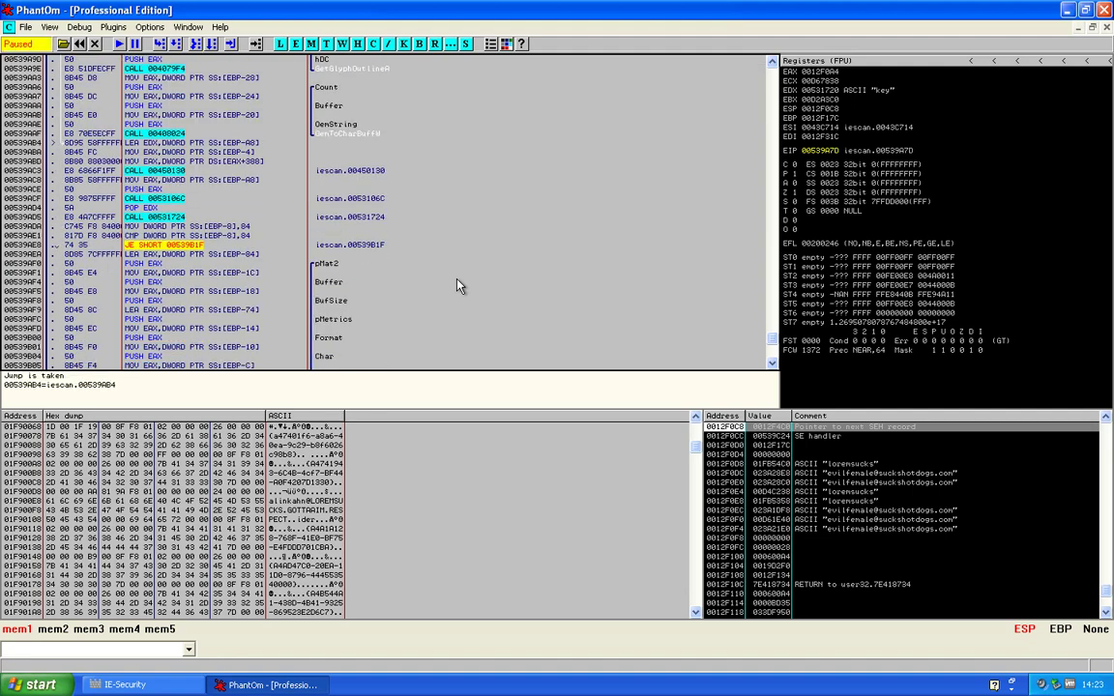
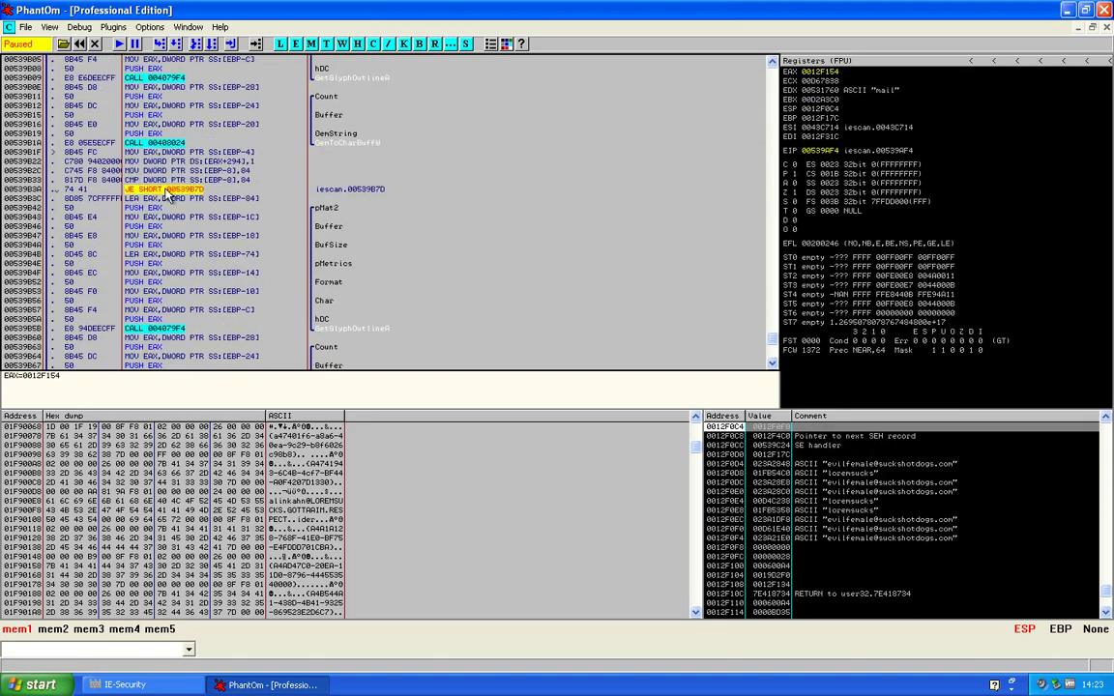
Step over the GetGlyphOutlineA call and PUSH EAX, then select the JE SHORT 00539B7D line
{"action": "key", "text": "F8"}
{"action": "key", "text": "F8"}
{"action": "key", "text": "F8"}
{"action": "key", "text": "F8"}
{"action": "key", "text": "F8"}
{"action": "key", "text": "F8"}
{"action": "key", "text": "F8"}
{"action": "key", "text": "F8"}
{"action": "key", "text": "F8"}
{"action": "key", "text": "F8"}
{"action": "key", "text": "F8"}
{"action": "key", "text": "F8"}
{"action": "key", "text": "F8"}
{"action": "key", "text": "F8"}
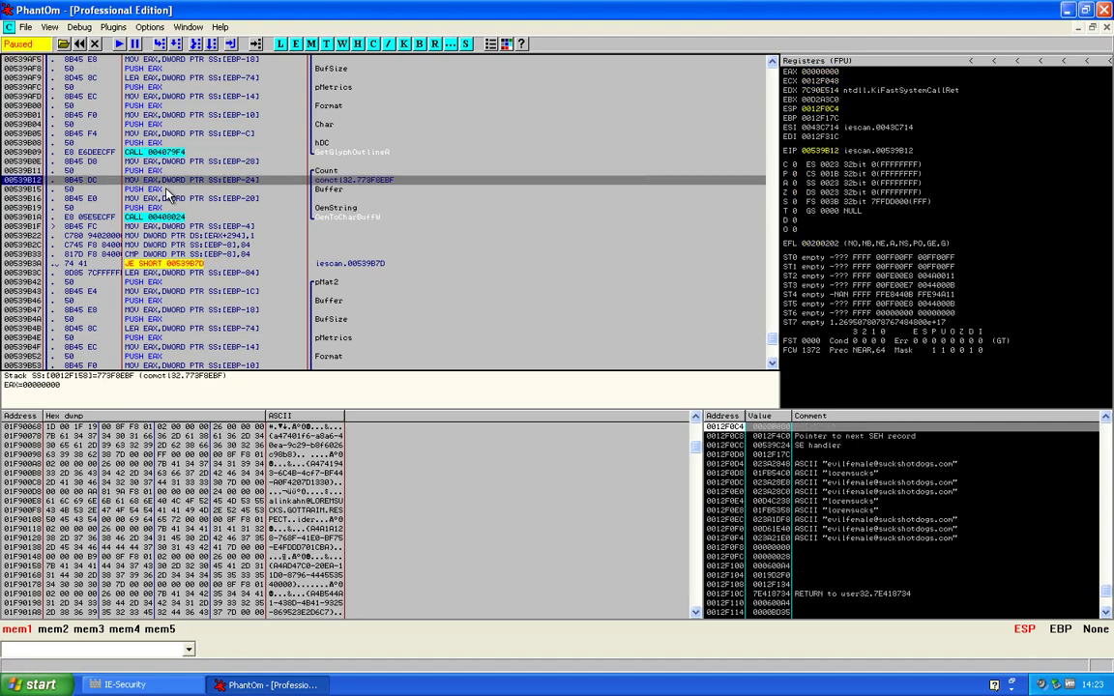
{"action": "key", "text": "F8"}
{"action": "scroll", "coordinate": [164, 194], "scroll_direction": "down", "scroll_amount": 3}
{"action": "left_click", "coordinate": [162, 190]}
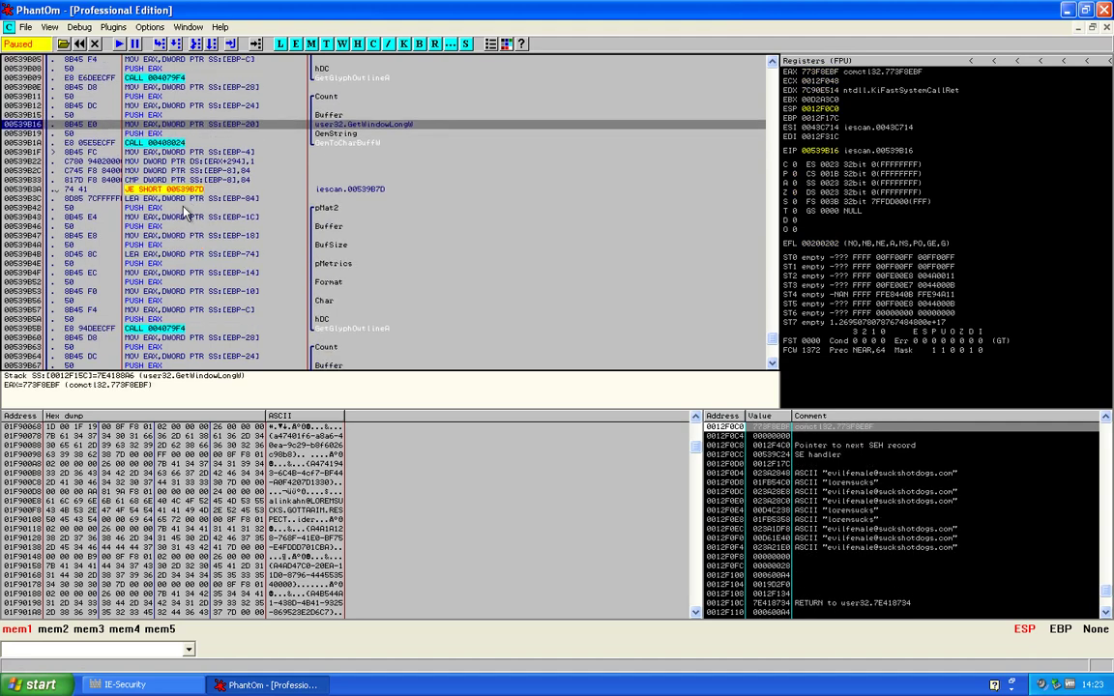
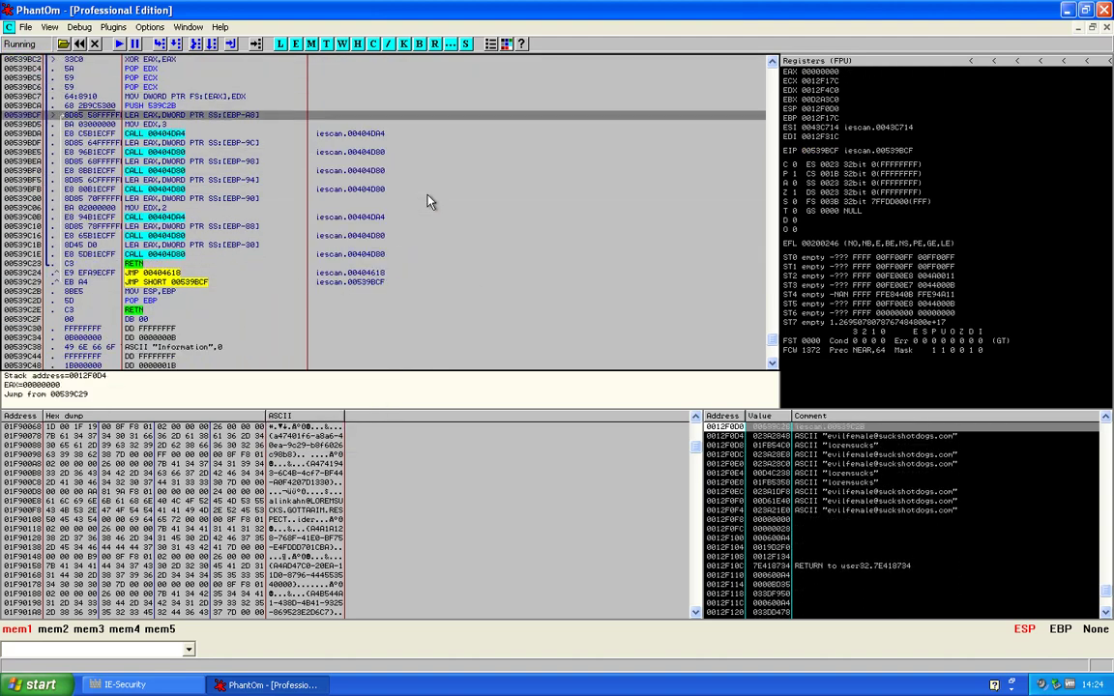
Select the CALL at 00539BFB, then bring IE-Security's evaluation and activation-code dialog forward
{"action": "left_click", "coordinate": [426, 190]}
{"action": "left_click", "coordinate": [172, 689]}
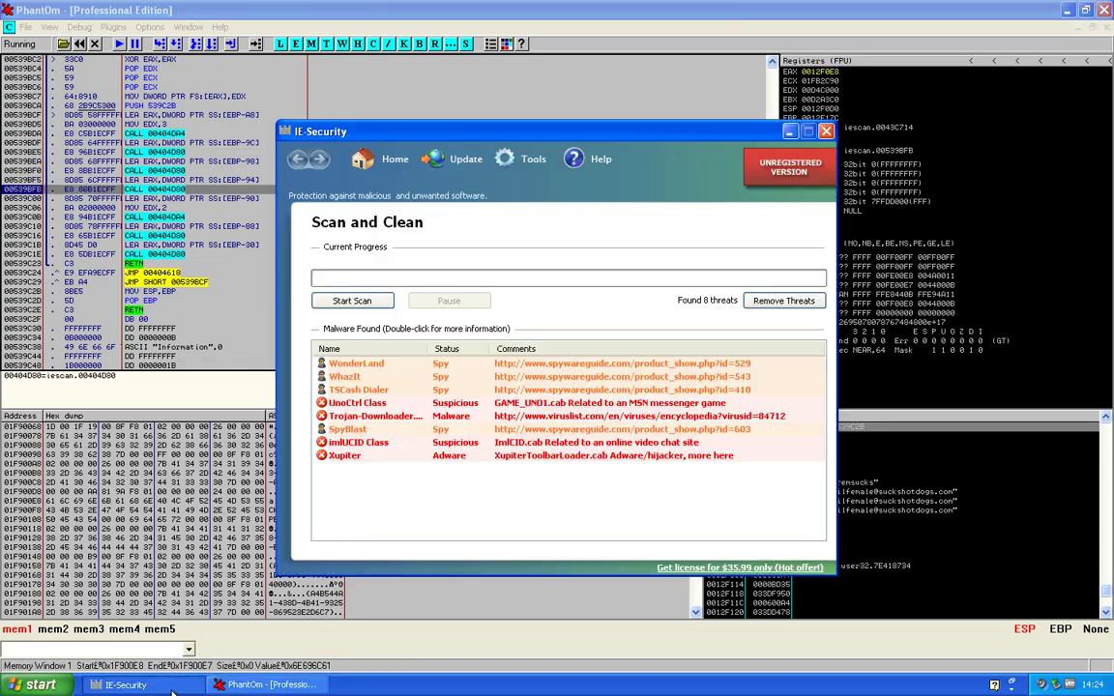
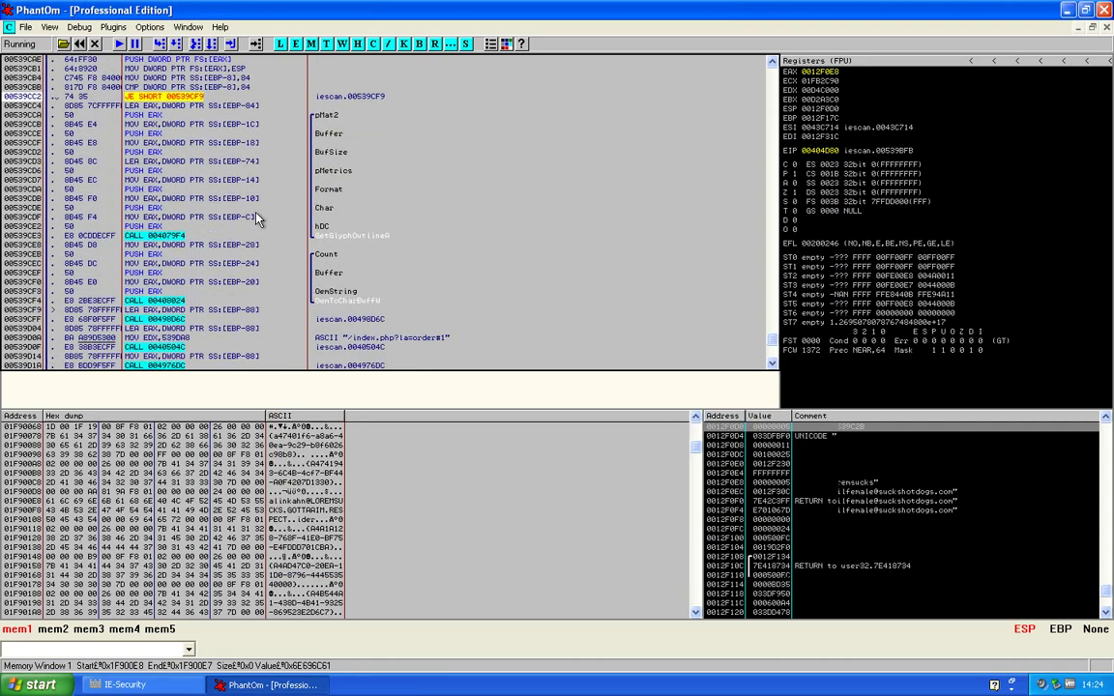
Inspect the JE SHORT jump near 00539CBB, then launch Registry Editor by running 'regedit'
{"action": "left_click", "coordinate": [201, 88]}
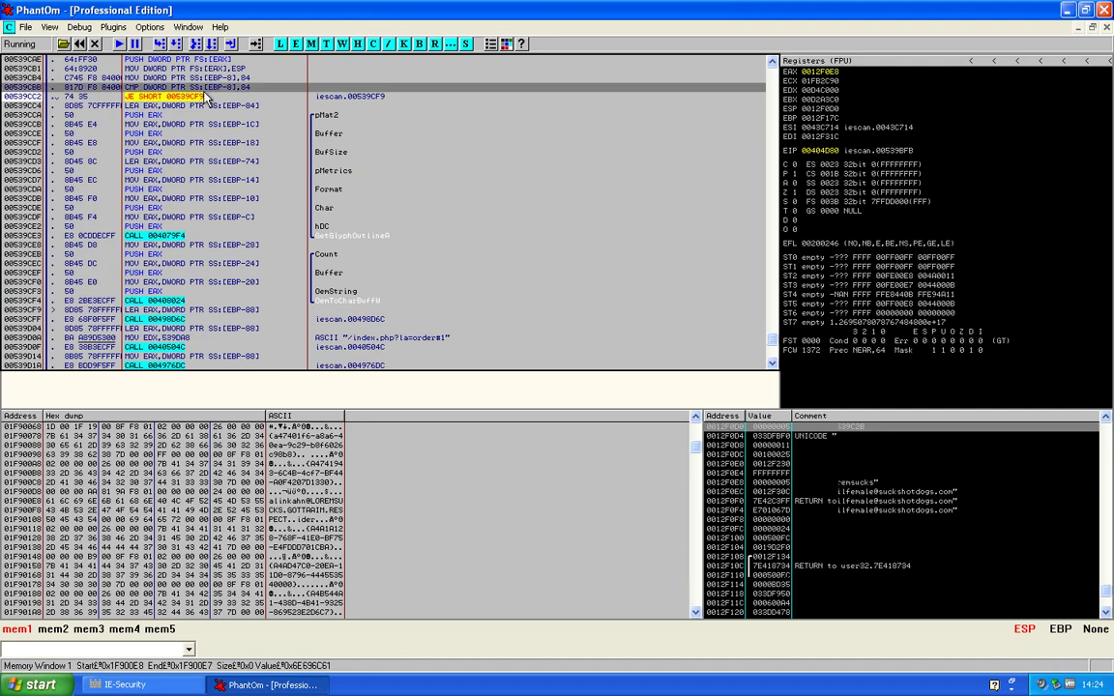
{"action": "left_click", "coordinate": [206, 95]}
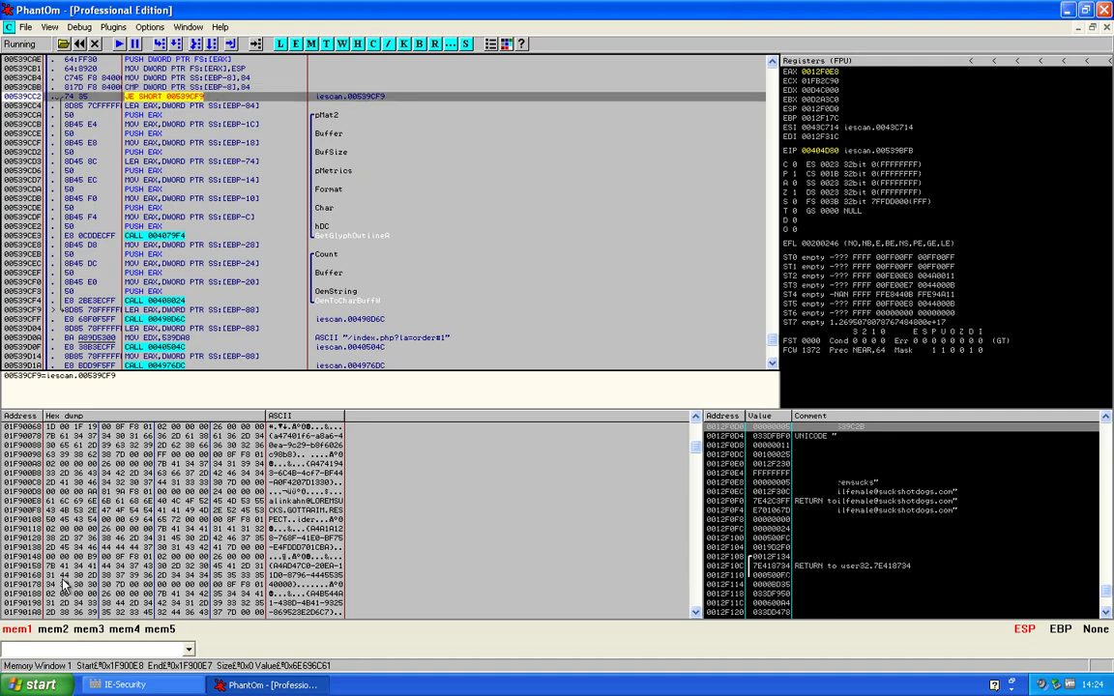
{"action": "left_click", "coordinate": [41, 685]}
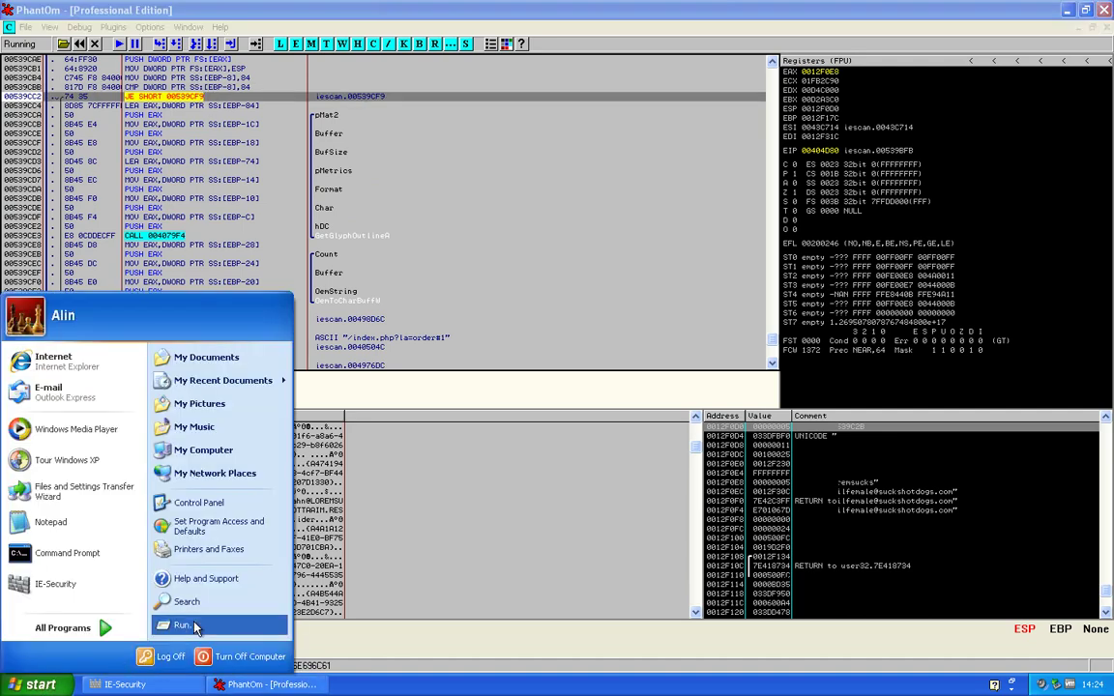
{"action": "left_click", "coordinate": [184, 625]}
{"action": "type", "text": "rege"}
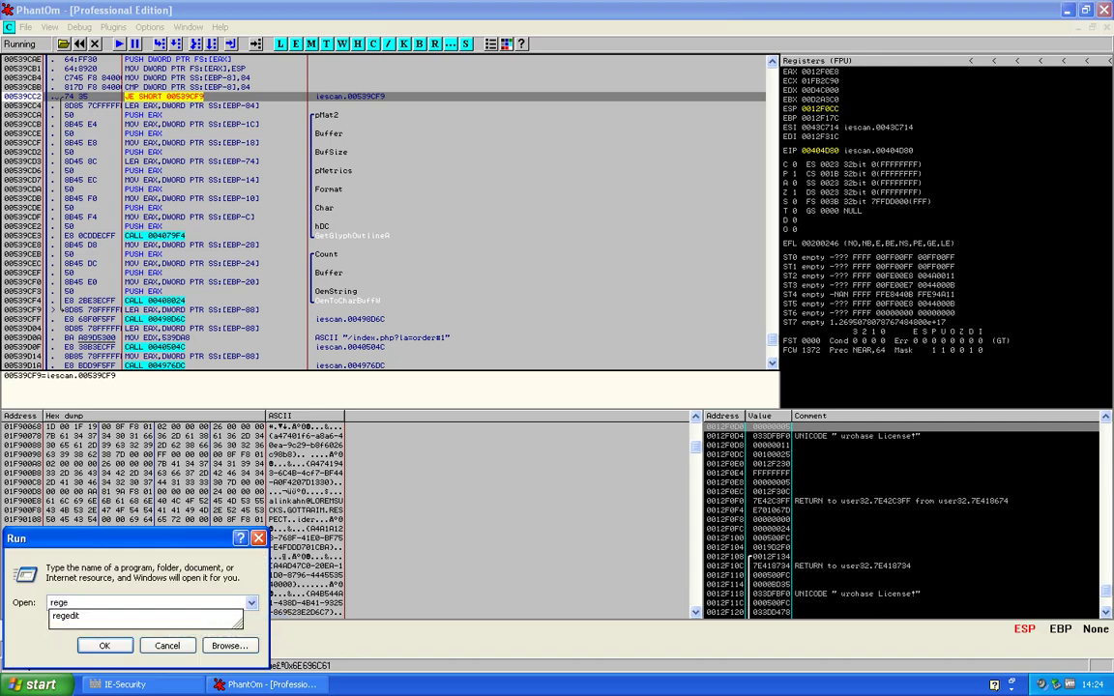
{"action": "key", "text": "Down"}
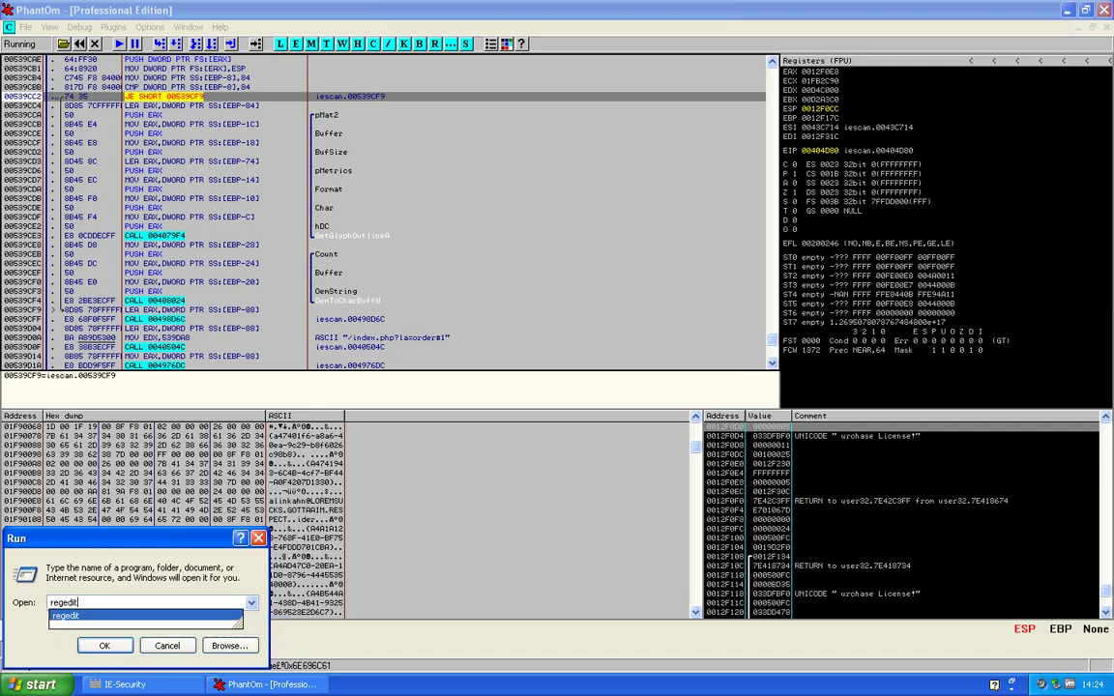
{"action": "key", "text": "Return"}
Collapse the Microsoft key under SOFTWARE and return to the CALL GetGlyphOutlineA row
{"action": "scroll", "coordinate": [223, 484], "scroll_direction": "up", "scroll_amount": 4}
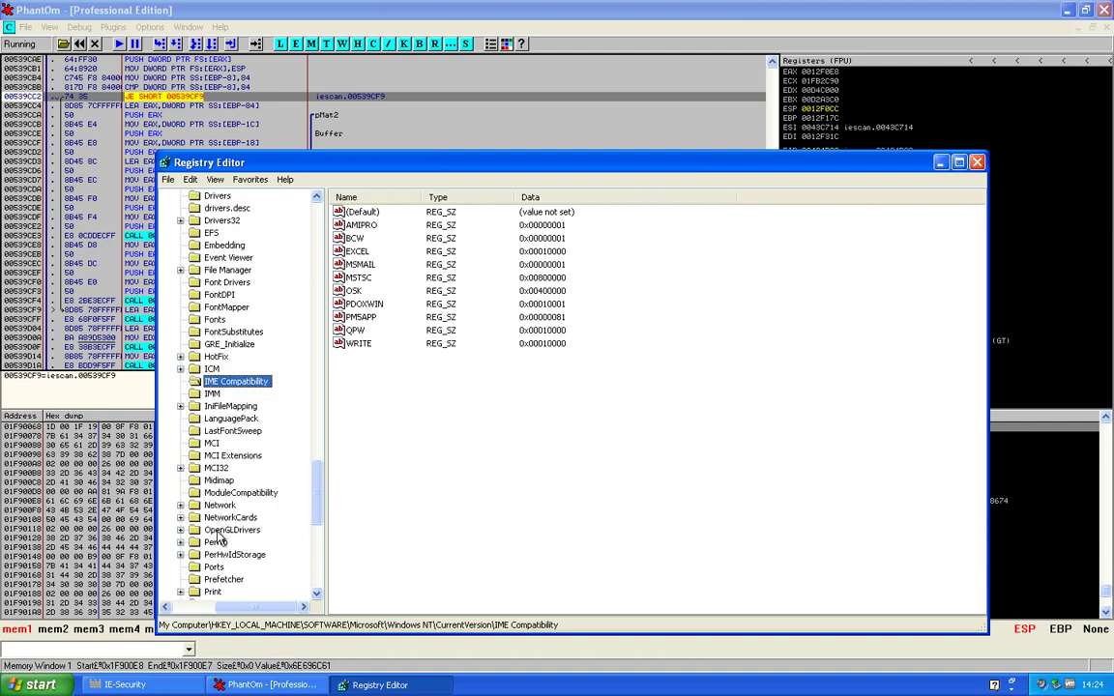
{"action": "left_click_drag", "start_coordinate": [316, 455], "coordinate": [309, 258]}
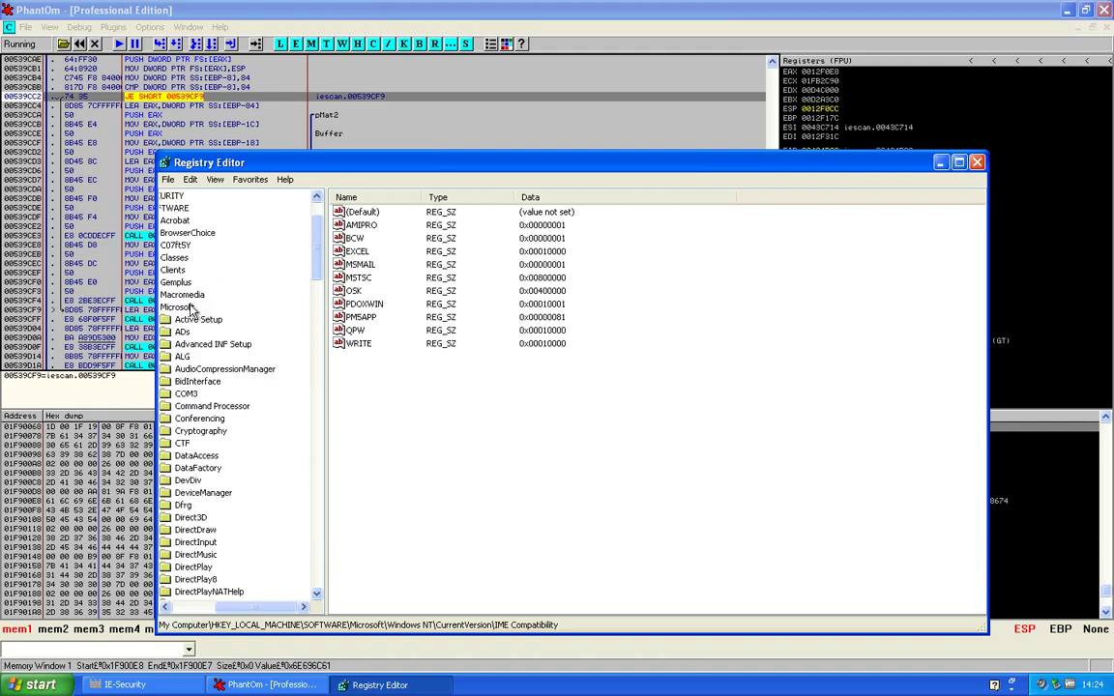
{"action": "double_click", "coordinate": [177, 307]}
{"action": "left_click", "coordinate": [62, 238]}
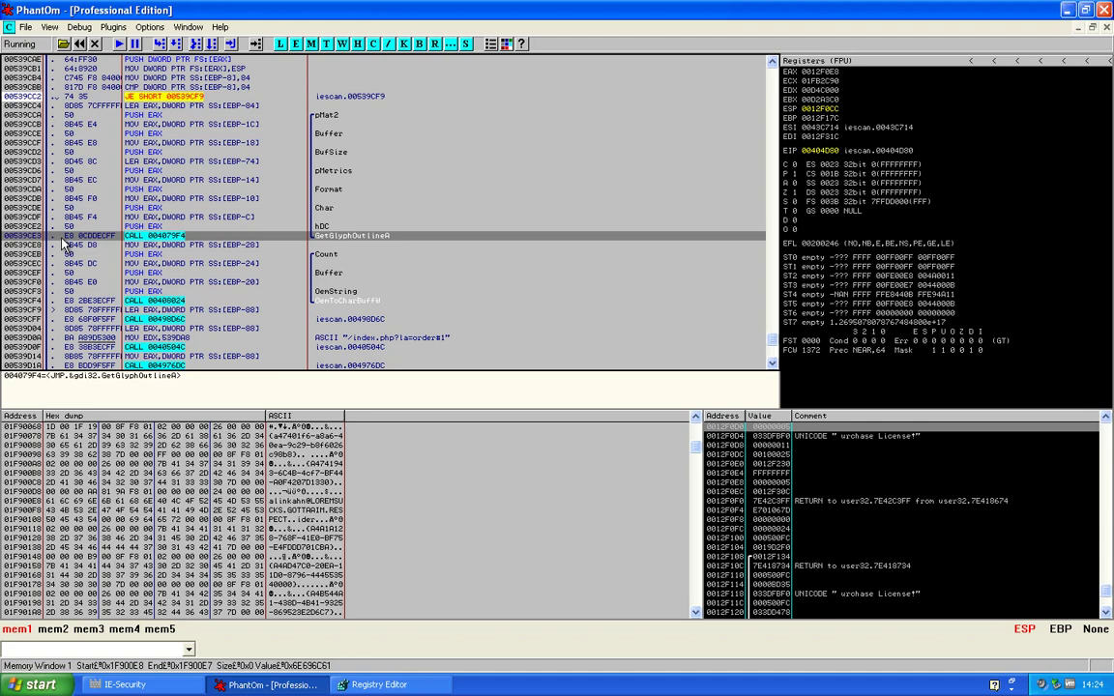
Switch to Registry Editor and expand HKEY_CURRENT_USER to list subkeys like Software and Control Panel
{"action": "scroll", "coordinate": [62, 246], "scroll_direction": "up", "scroll_amount": 1}
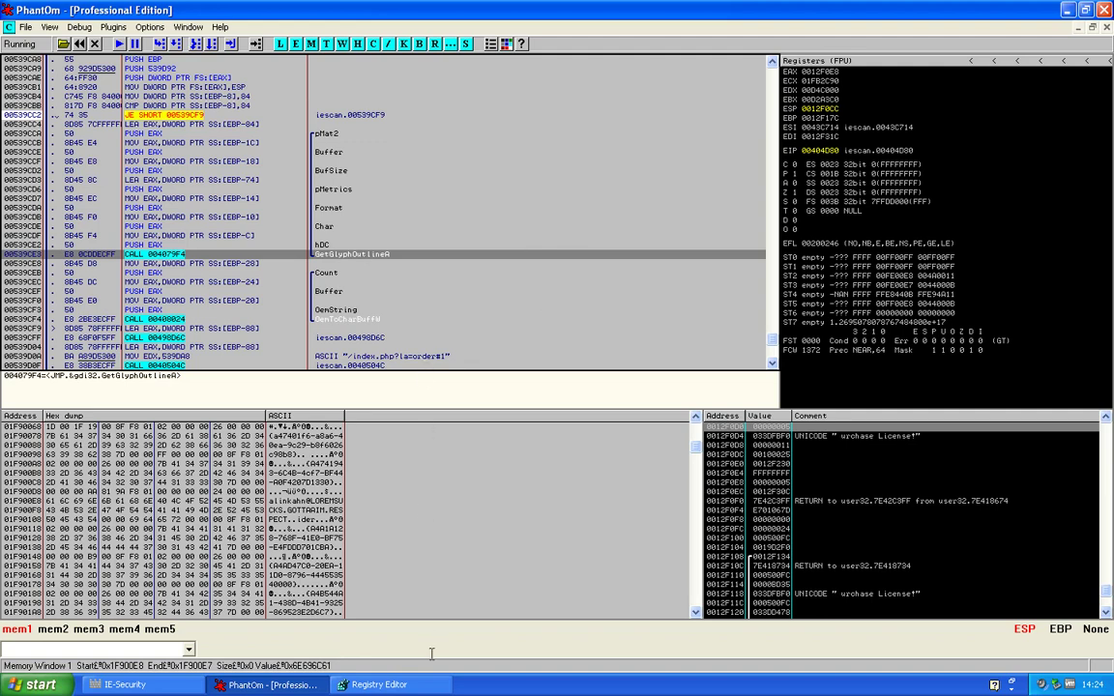
{"action": "left_click", "coordinate": [377, 685]}
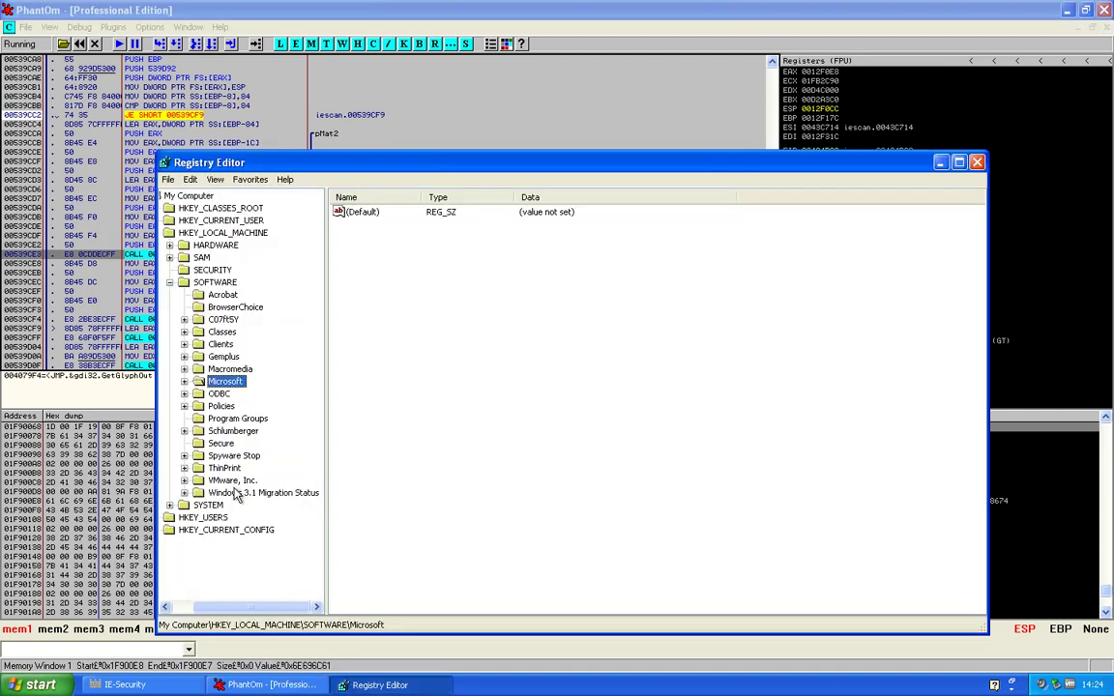
{"action": "left_click", "coordinate": [196, 222]}
{"action": "double_click", "coordinate": [196, 222]}
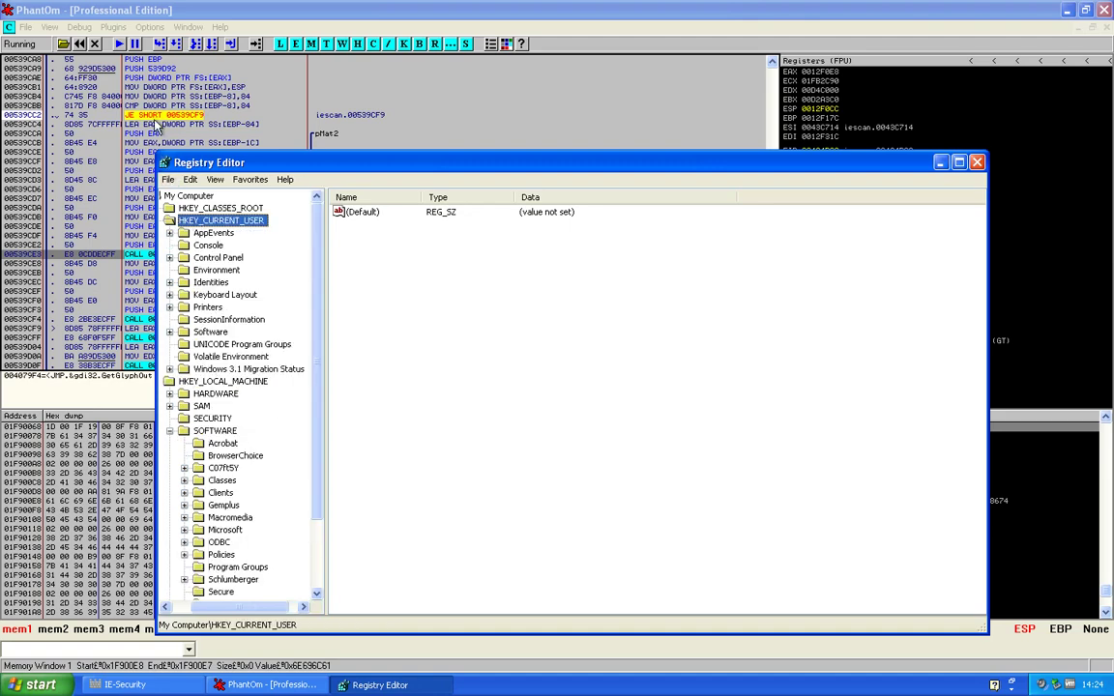
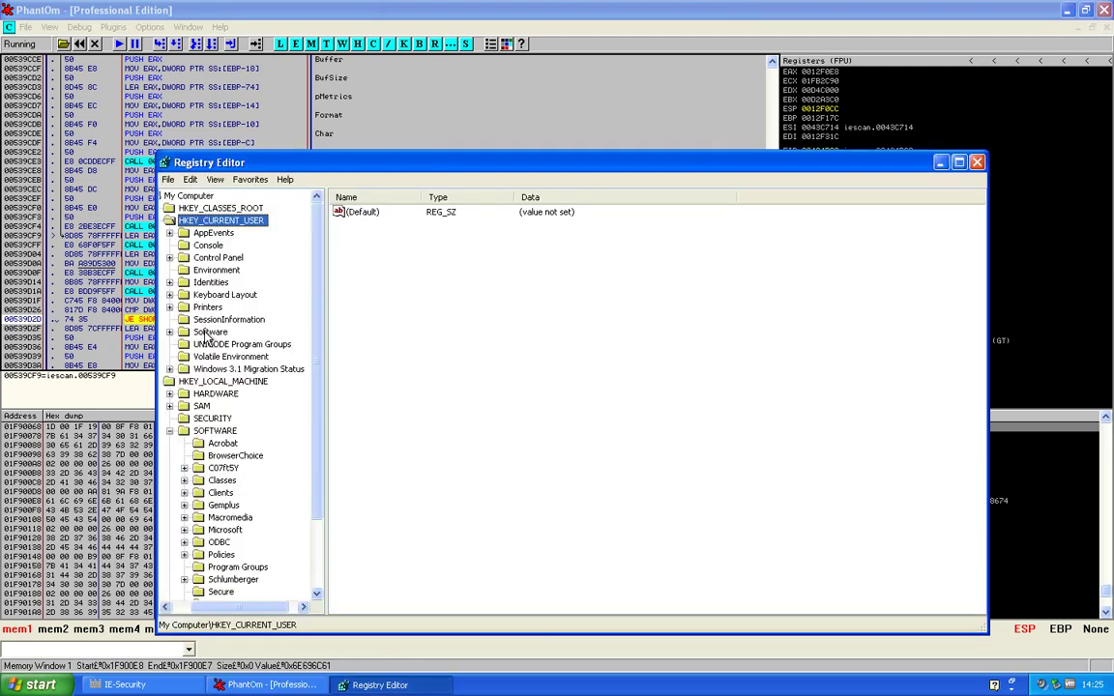
Expand HKCU\Software, inspect Alin914 and its numbered subkey, then show IE-Security's key, mail and Path values
{"action": "double_click", "coordinate": [208, 332]}
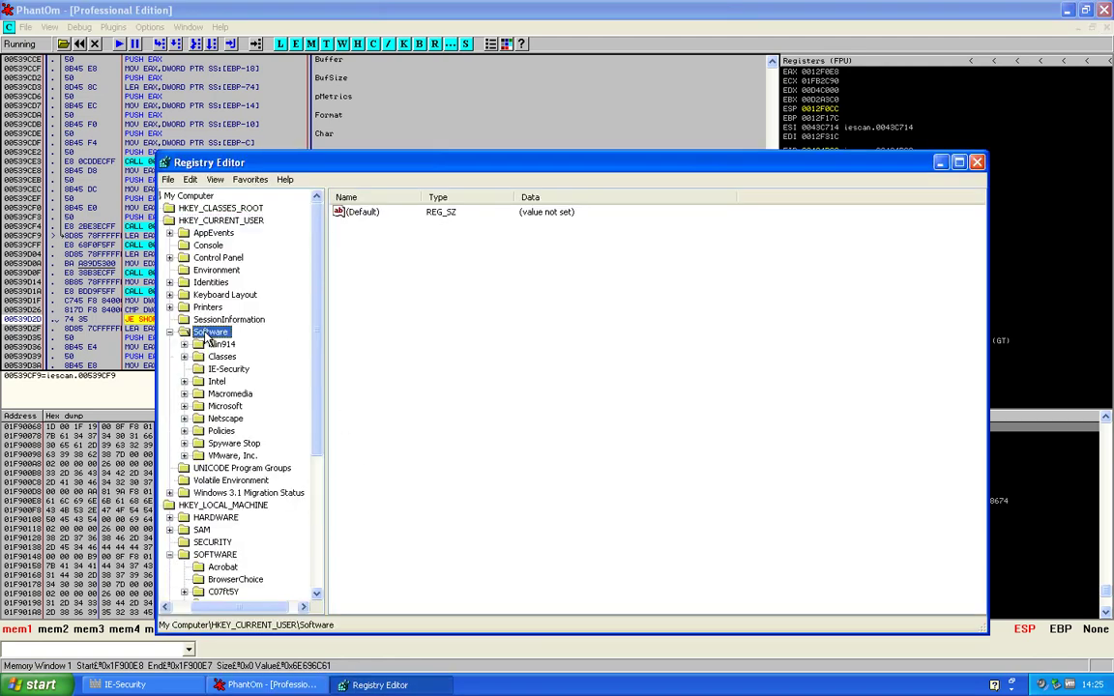
{"action": "left_click", "coordinate": [232, 370]}
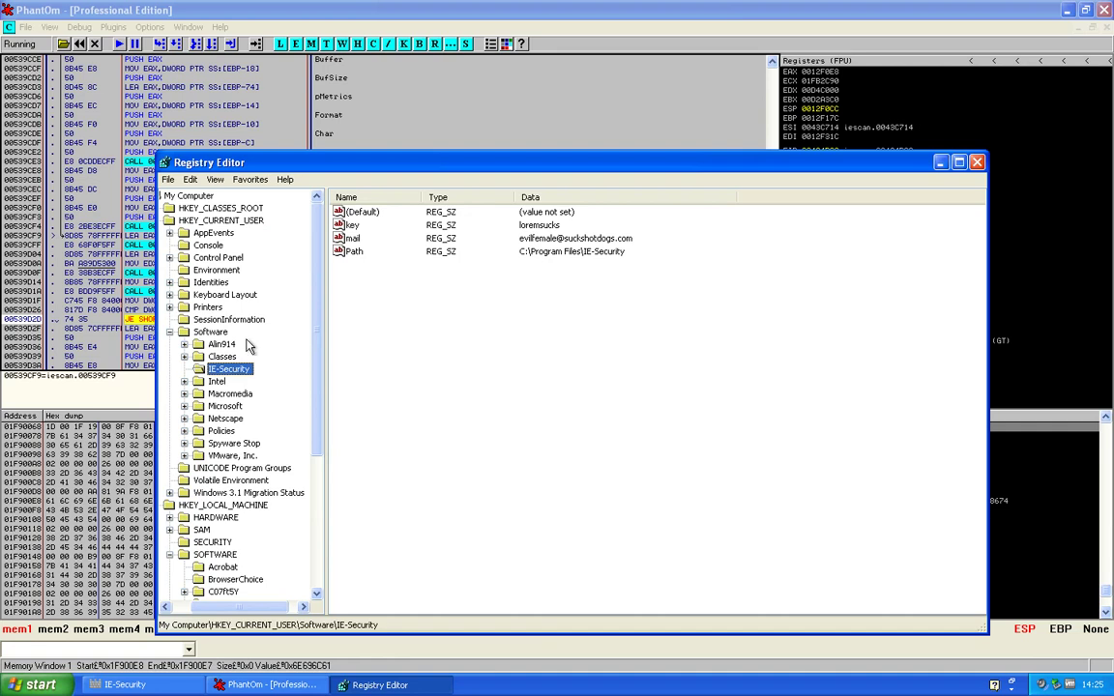
{"action": "double_click", "coordinate": [223, 344]}
{"action": "left_click", "coordinate": [242, 356]}
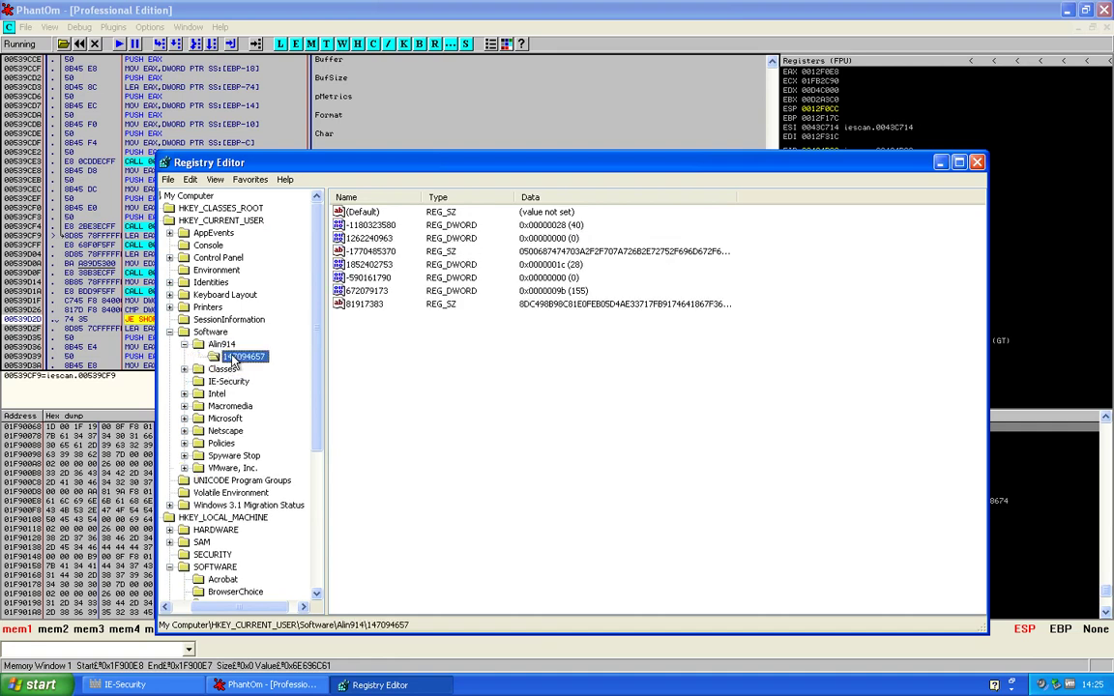
{"action": "left_click", "coordinate": [219, 346]}
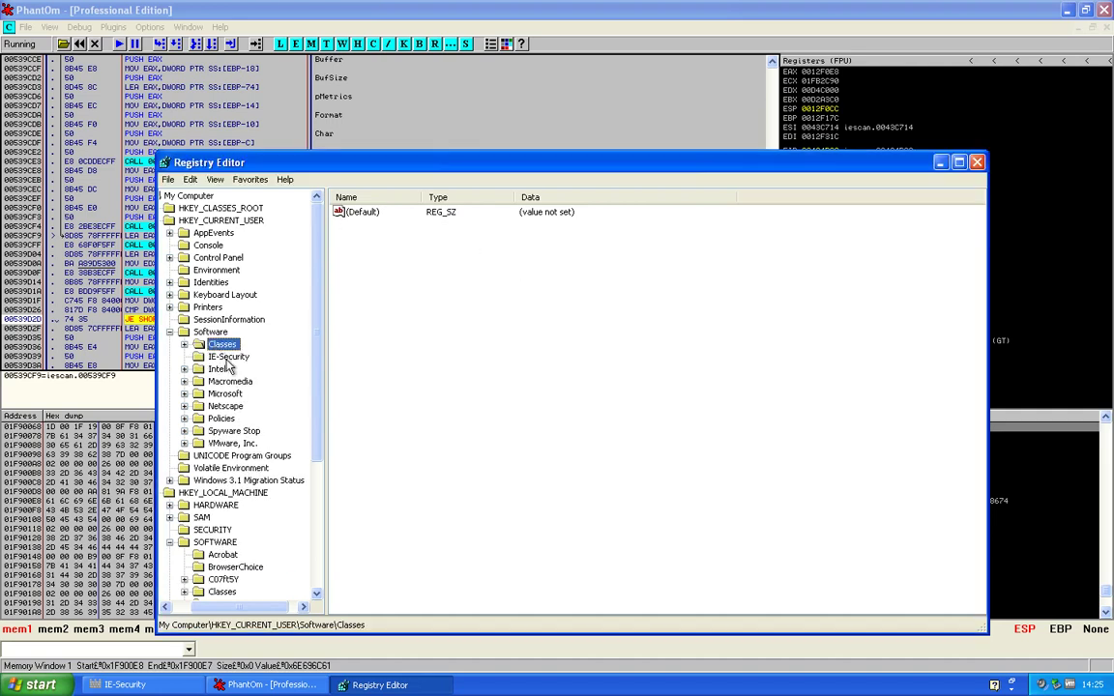
{"action": "left_click", "coordinate": [230, 357]}
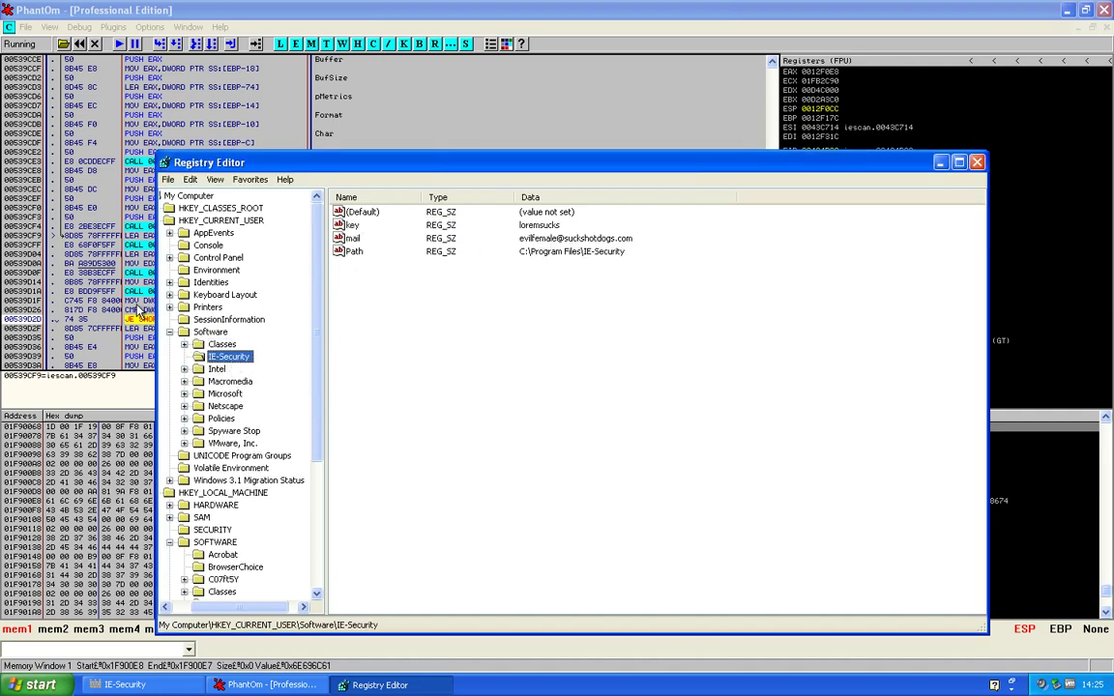
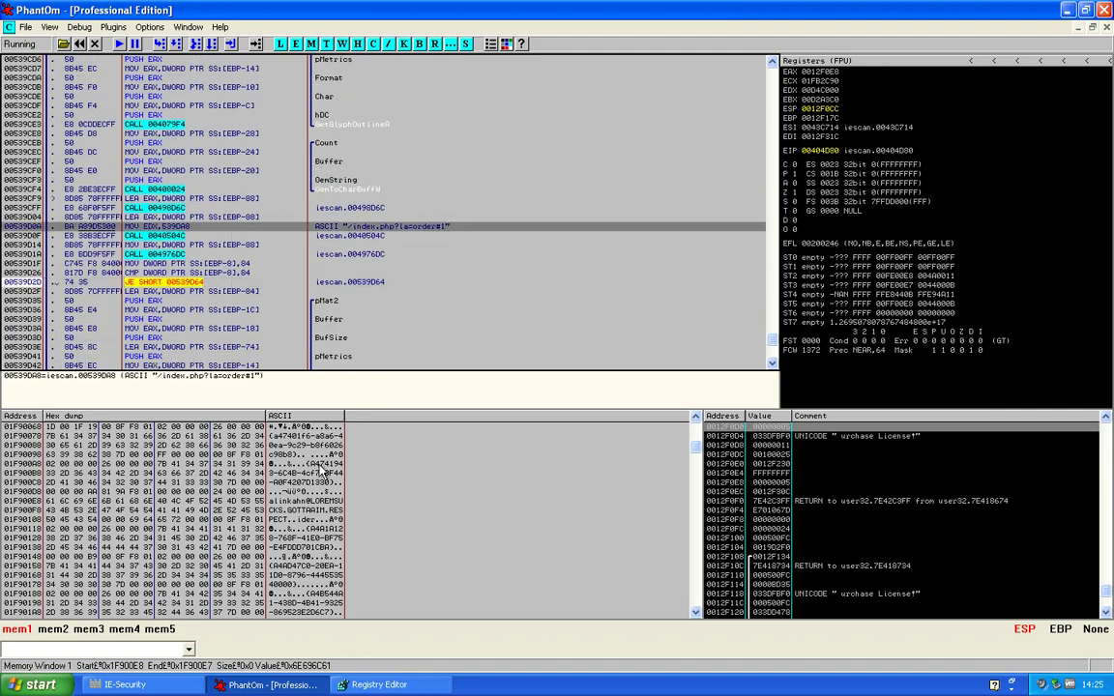
Copy the stored mail value from Registry Editor into IE-Security's E-mail field
{"action": "left_click", "coordinate": [193, 683]}
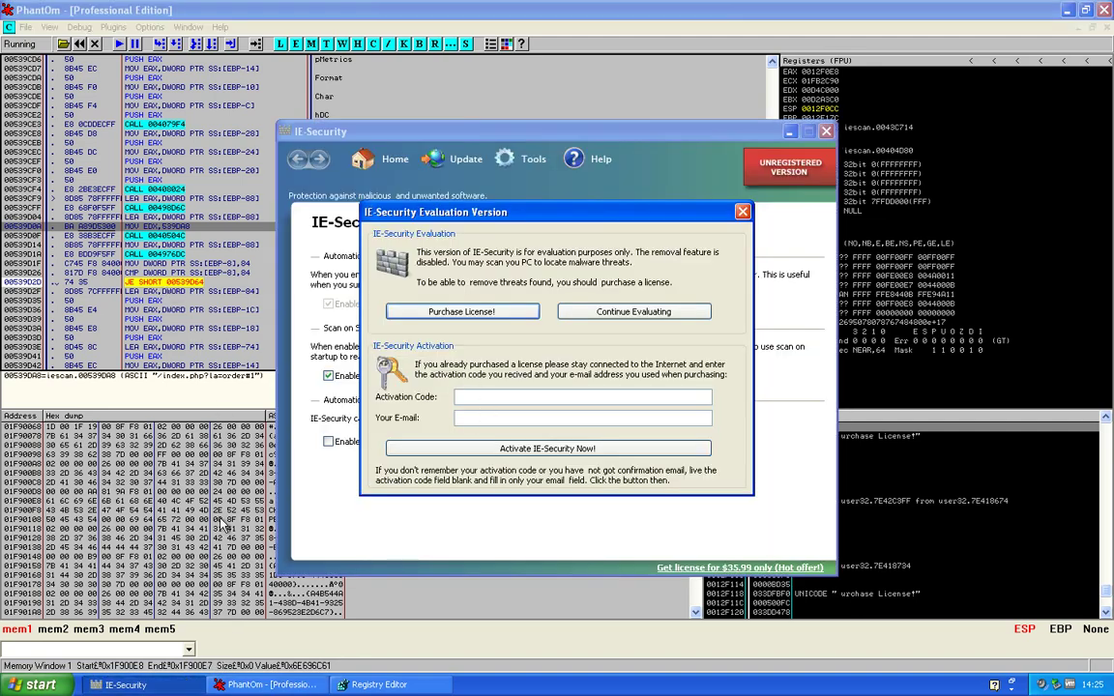
{"action": "left_click", "coordinate": [378, 683]}
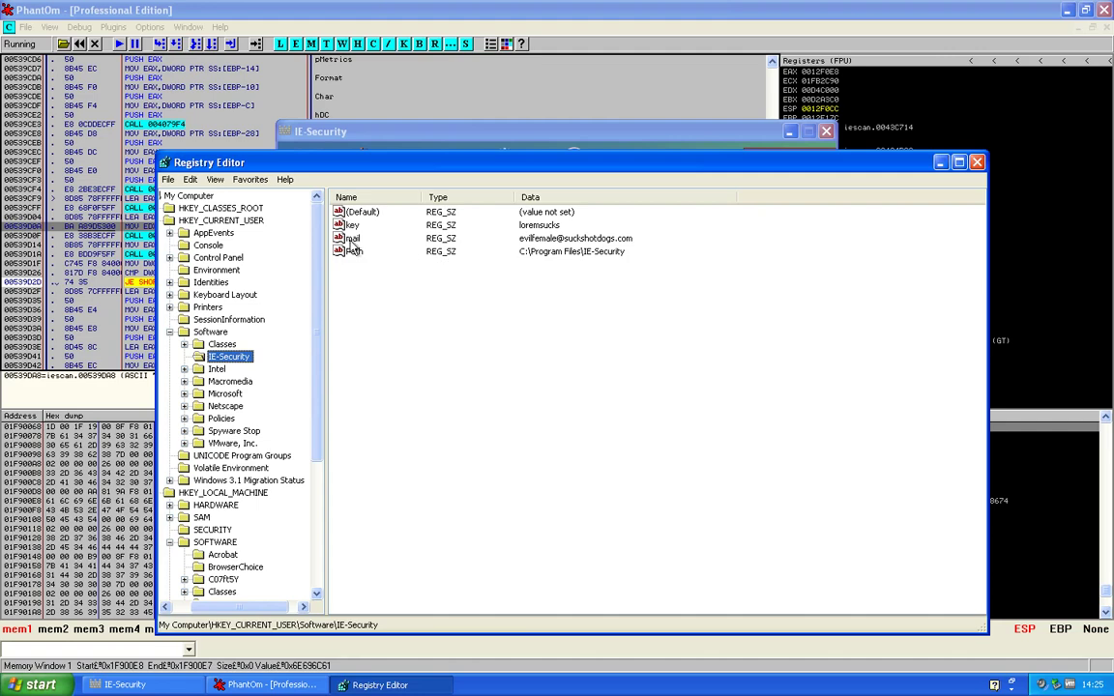
{"action": "double_click", "coordinate": [350, 238]}
{"action": "right_click", "coordinate": [358, 233]}
{"action": "right_click", "coordinate": [324, 314]}
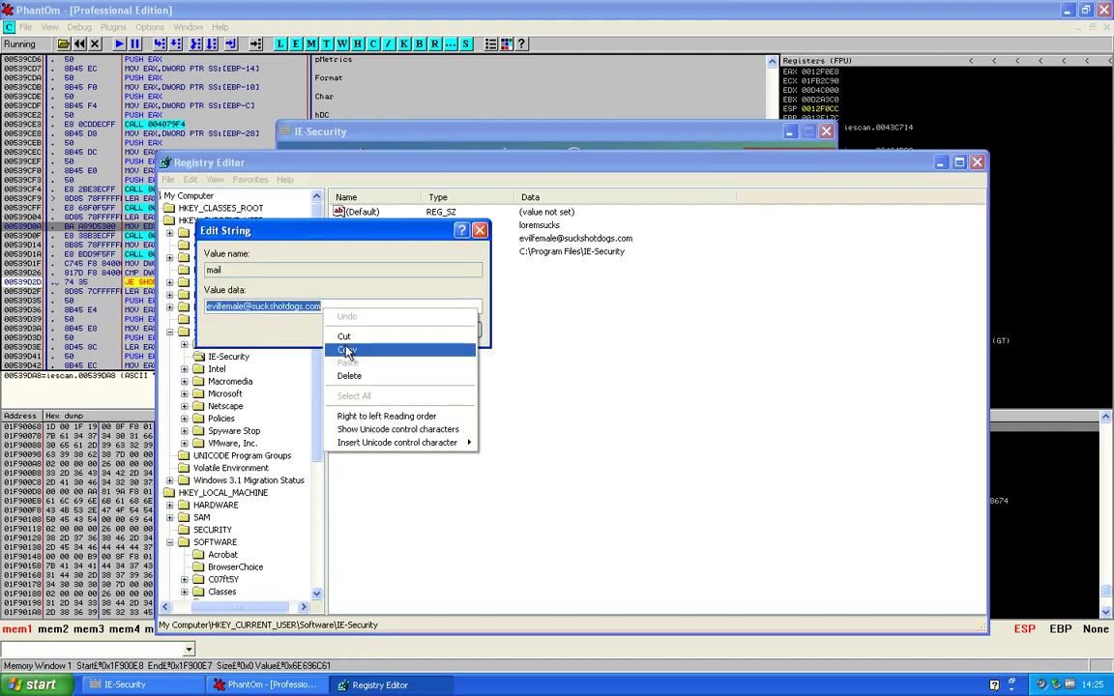
{"action": "left_click", "coordinate": [347, 349]}
{"action": "left_click", "coordinate": [443, 150]}
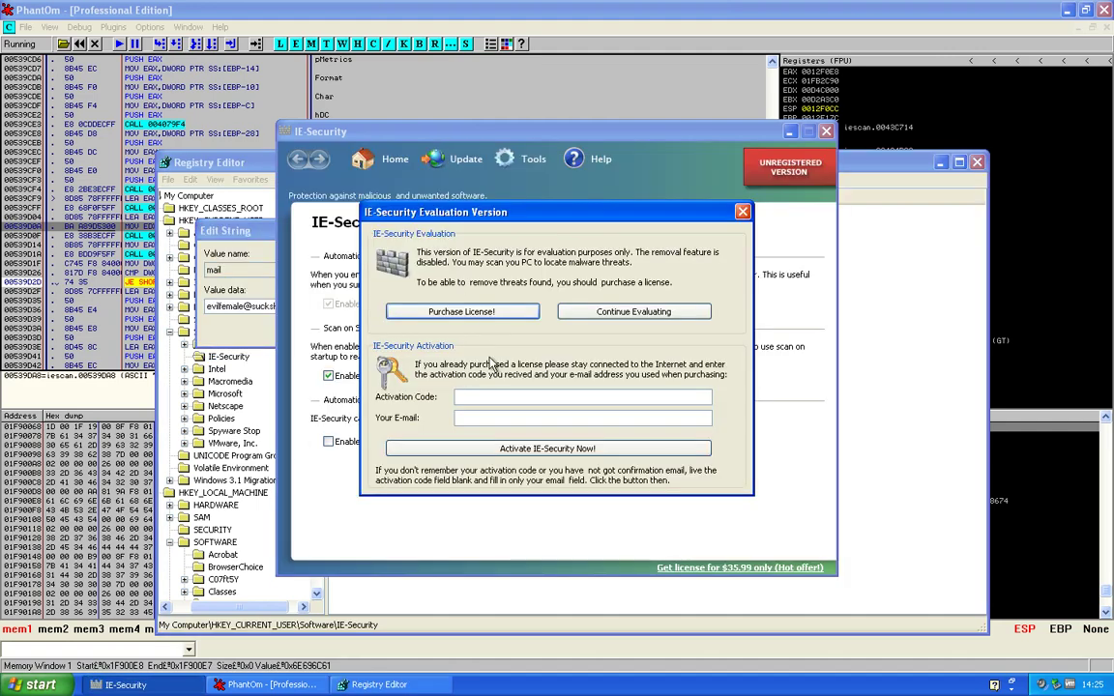
{"action": "right_click", "coordinate": [509, 433]}
{"action": "left_click", "coordinate": [519, 473]}
Paste the stored registry key as the Activation Code, activate, and confirm the thank-you message
{"action": "left_click", "coordinate": [474, 597]}
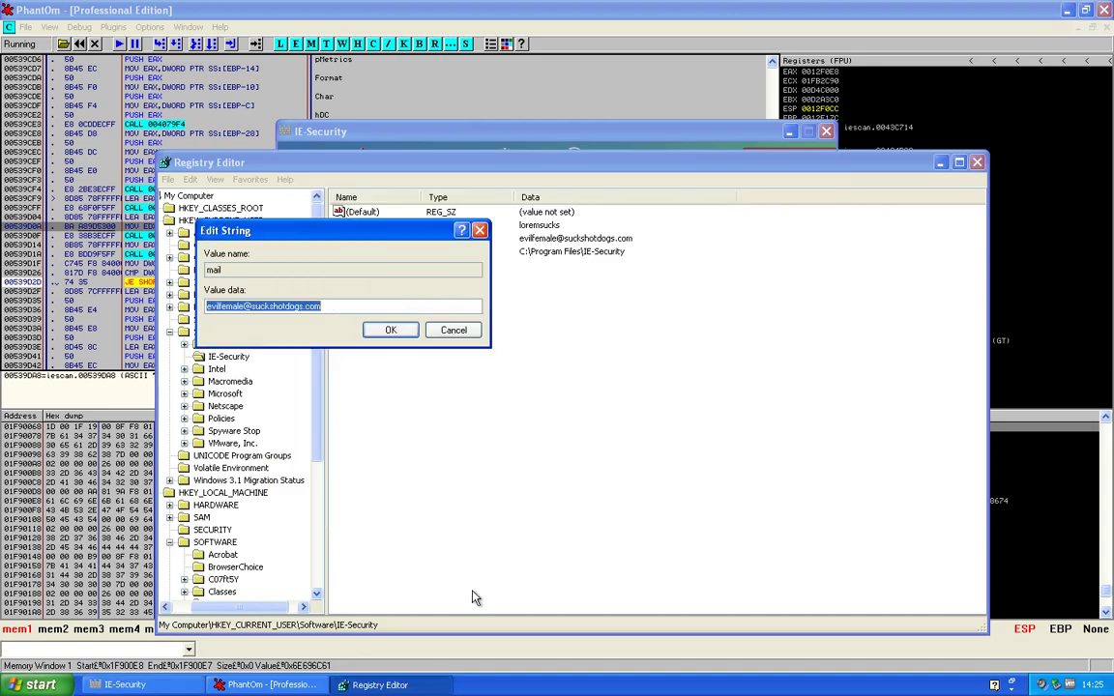
{"action": "left_click", "coordinate": [449, 330]}
{"action": "double_click", "coordinate": [353, 226]}
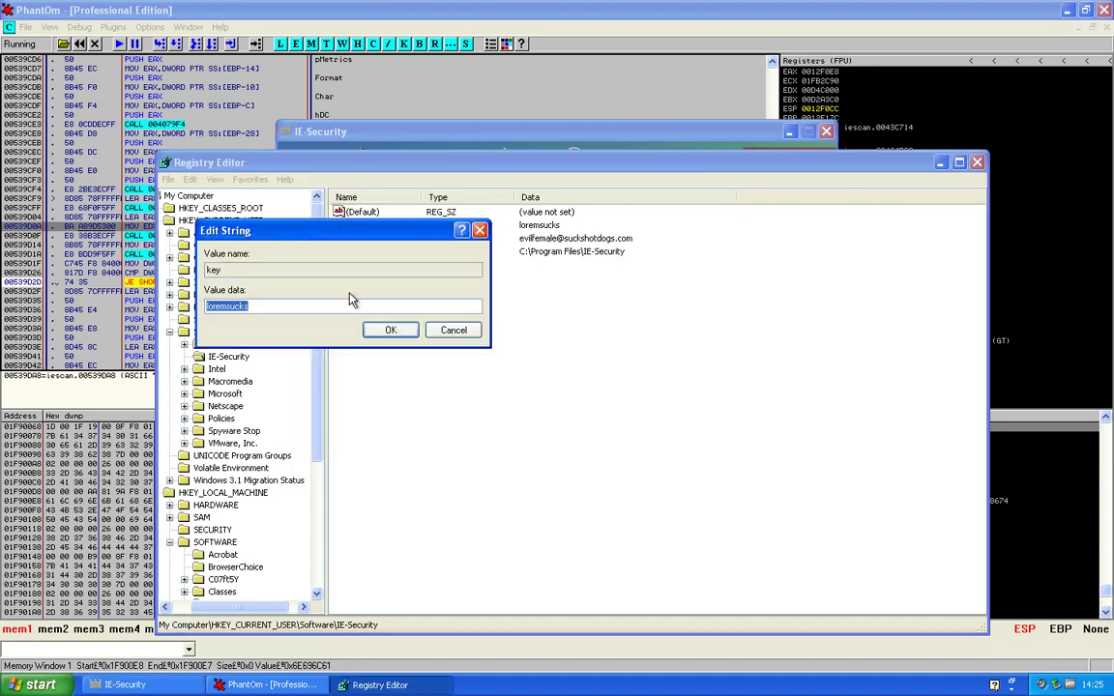
{"action": "right_click", "coordinate": [364, 313]}
{"action": "left_click", "coordinate": [410, 350]}
{"action": "left_click", "coordinate": [431, 331]}
{"action": "left_click", "coordinate": [400, 150]}
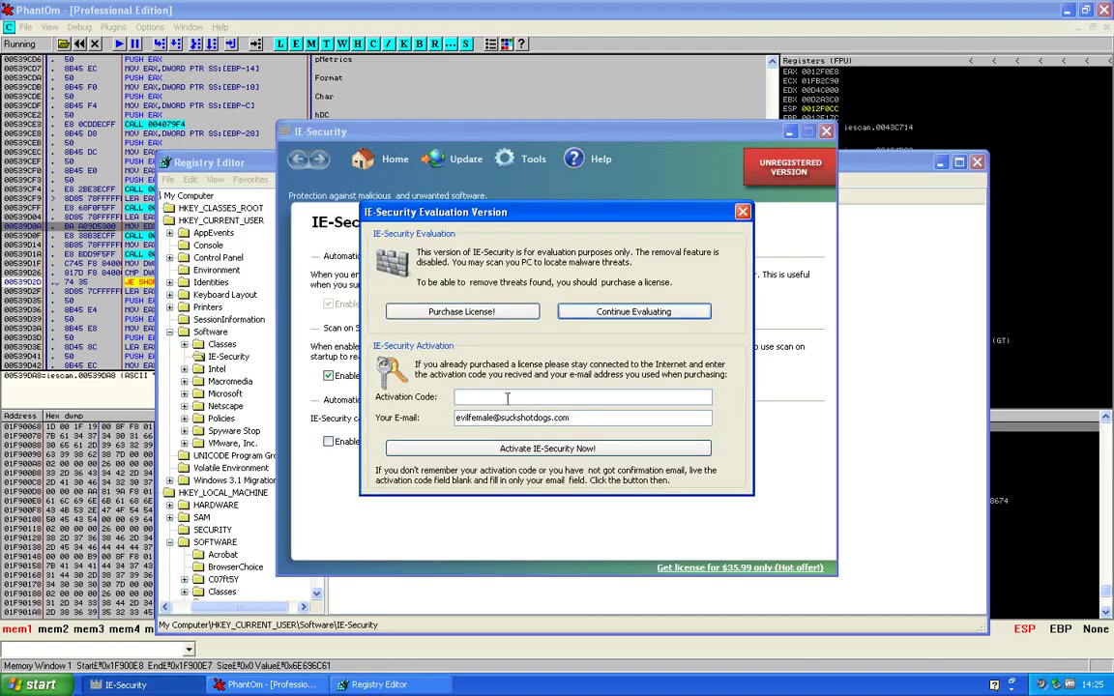
{"action": "right_click", "coordinate": [633, 400]}
{"action": "left_click", "coordinate": [660, 450]}
{"action": "left_click", "coordinate": [547, 449]}
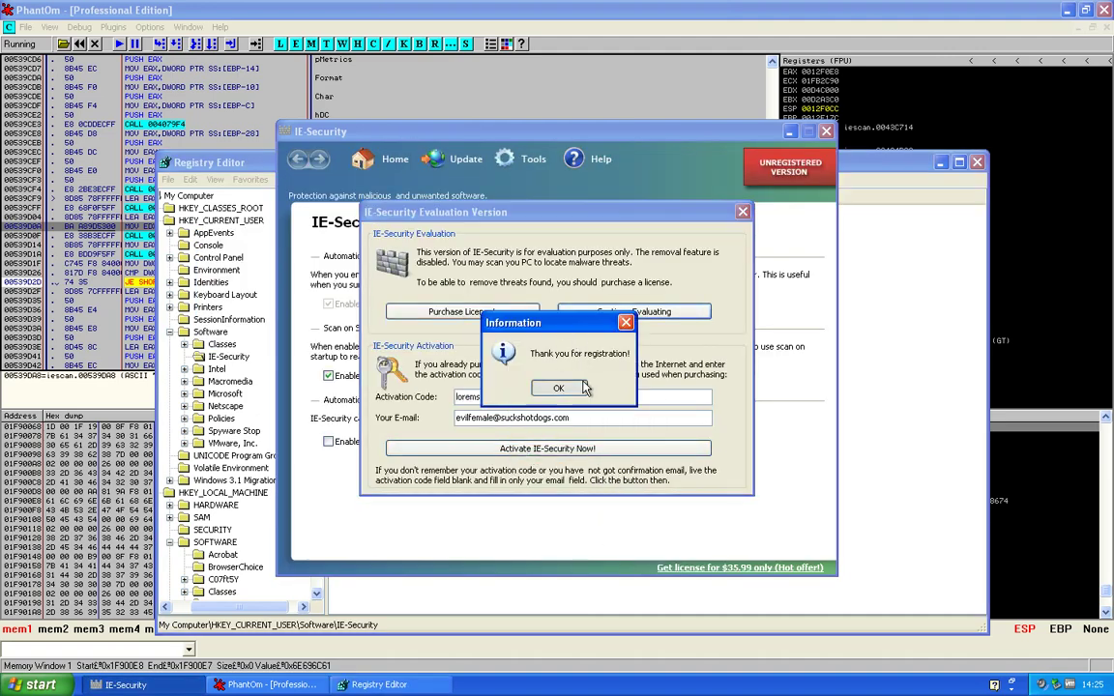
{"action": "left_click", "coordinate": [581, 388]}
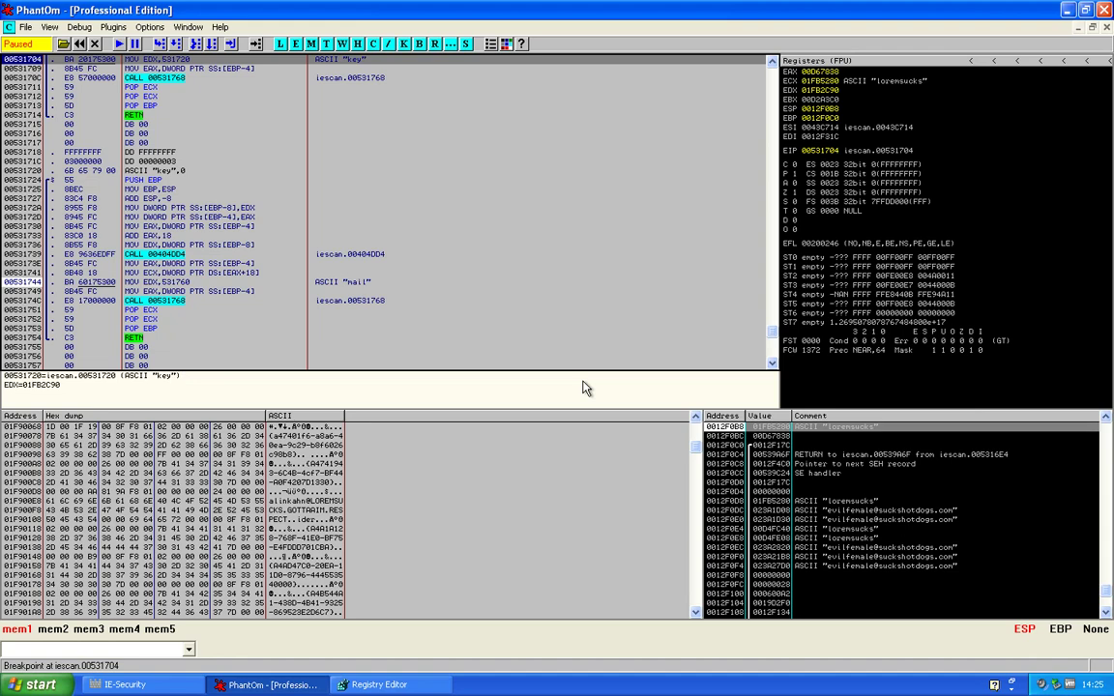
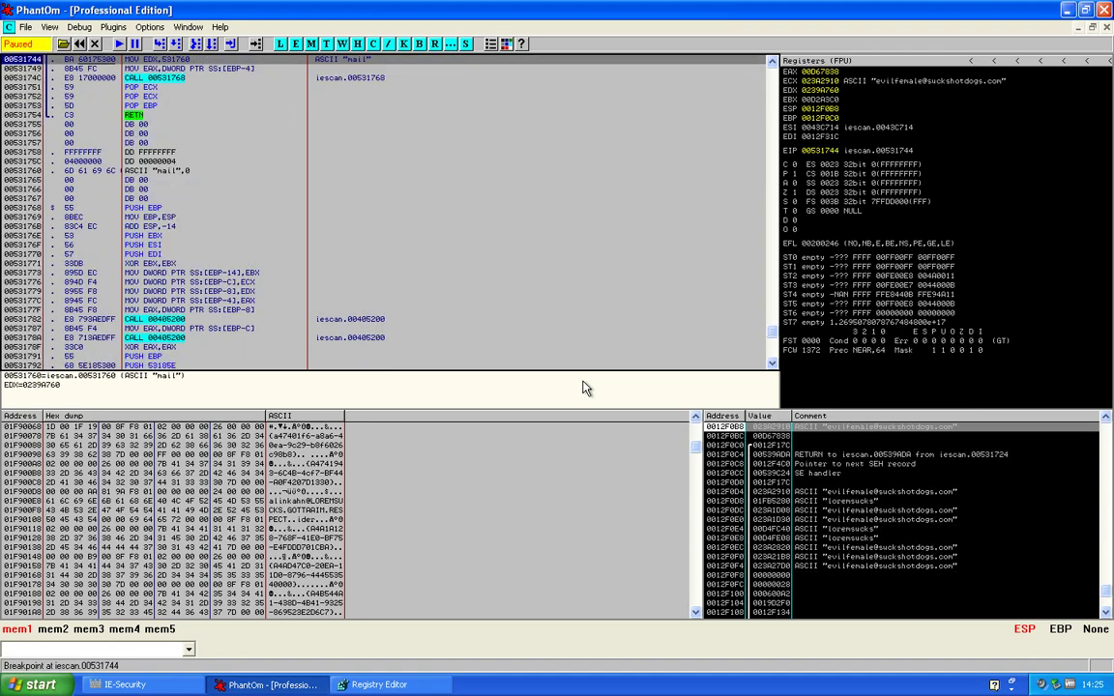
Resume IE-Security, view its registry key, then submit Activate IE-Security Now from UNREGISTERED VERSION
{"action": "key", "text": "F9"}
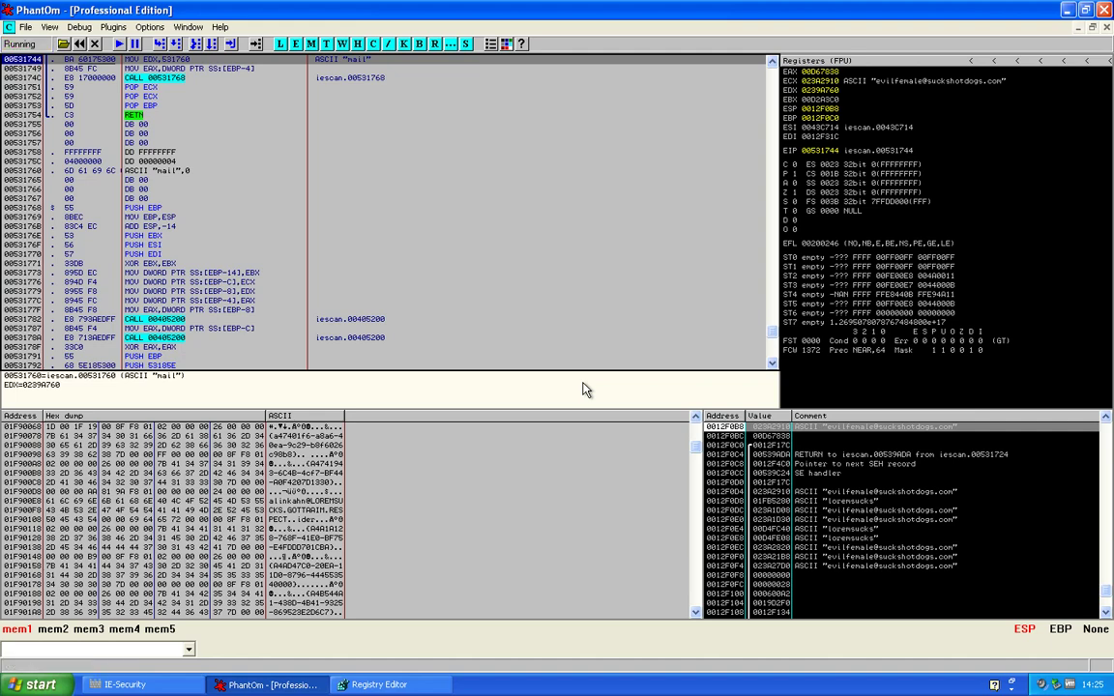
{"action": "left_click", "coordinate": [379, 685]}
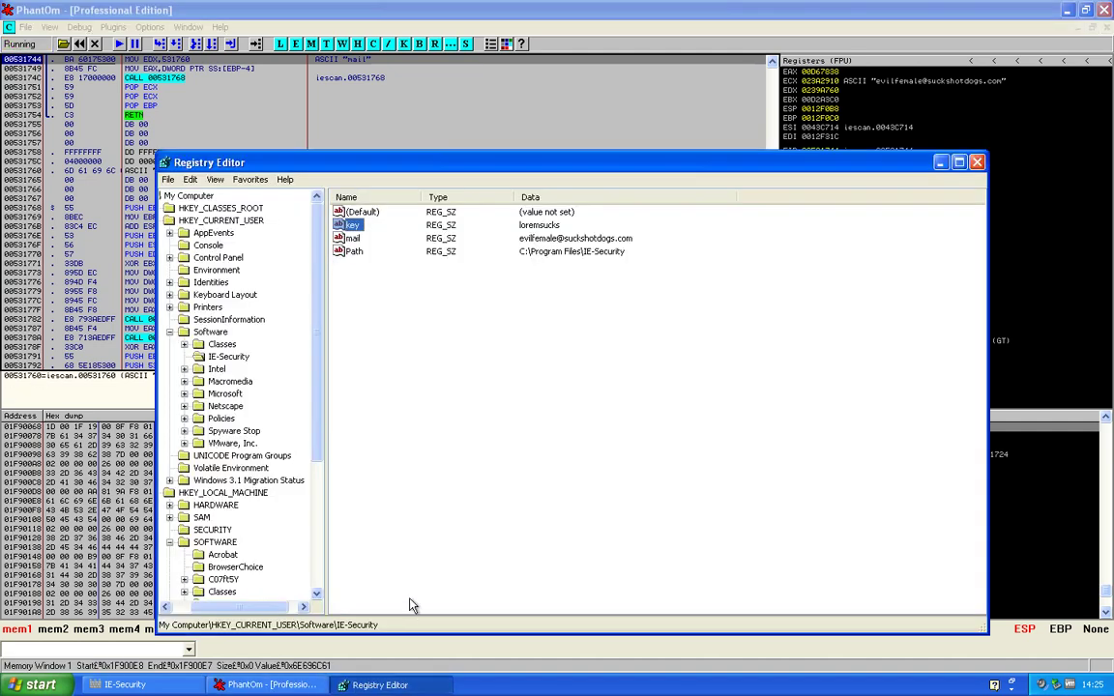
{"action": "left_click", "coordinate": [141, 688]}
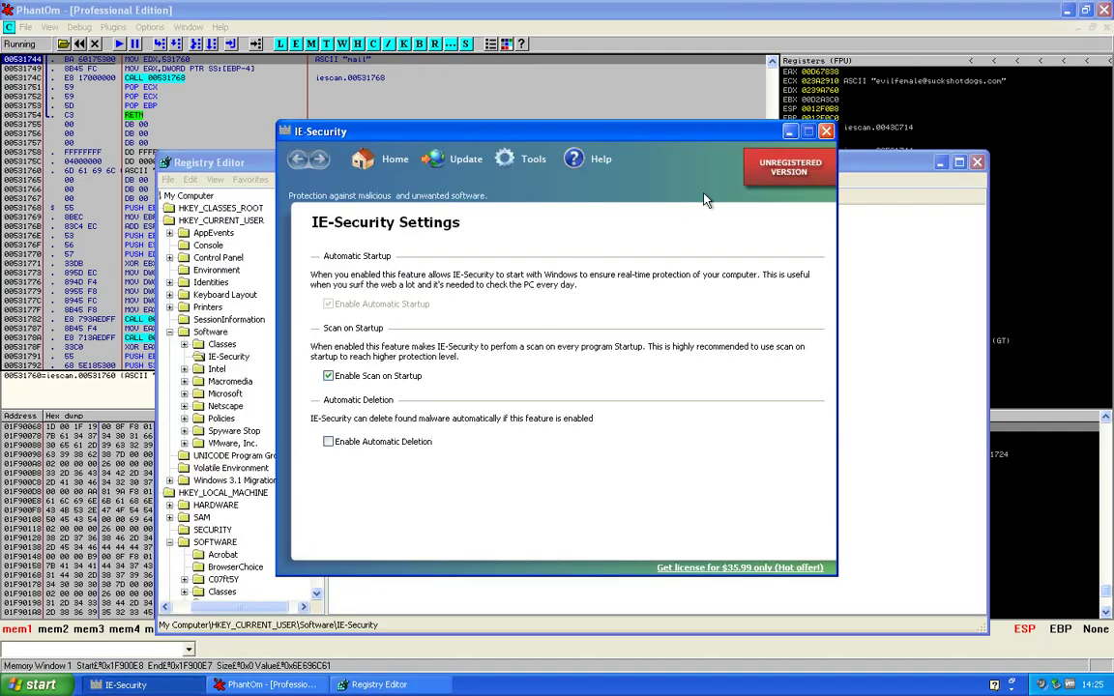
{"action": "left_click", "coordinate": [782, 174]}
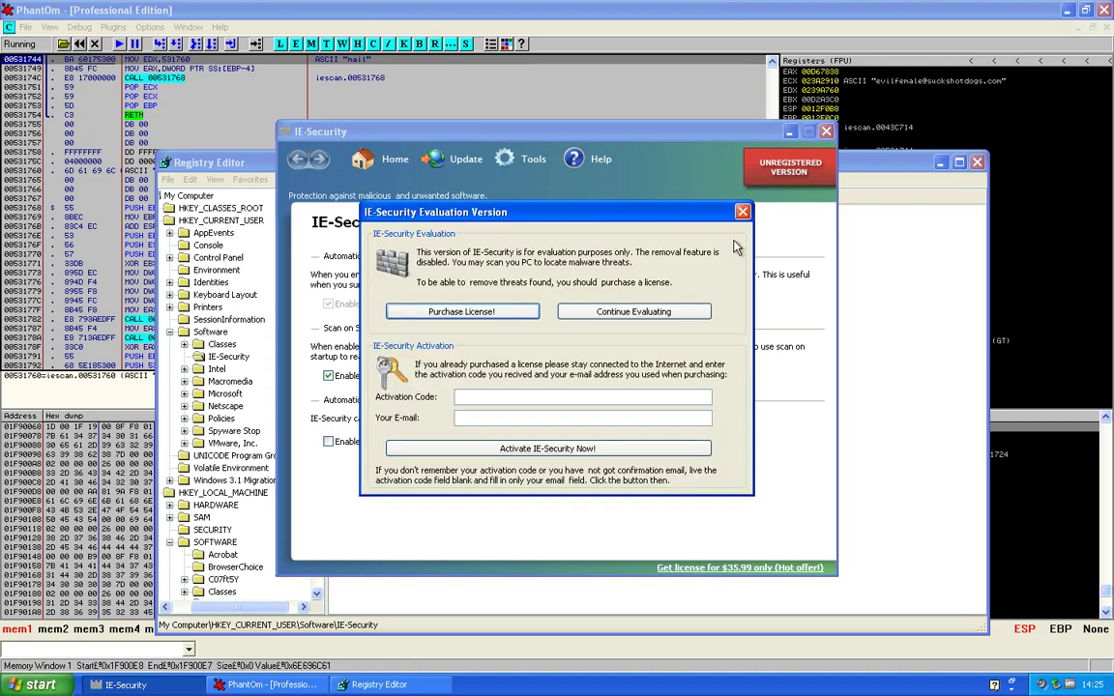
{"action": "left_click", "coordinate": [593, 448]}
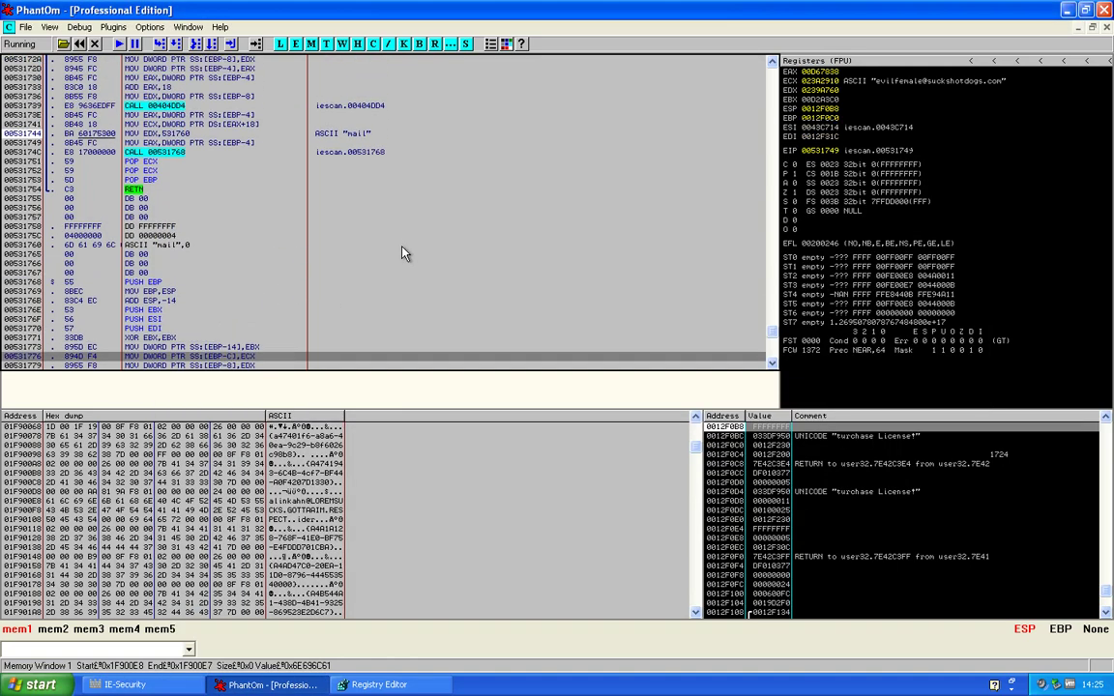
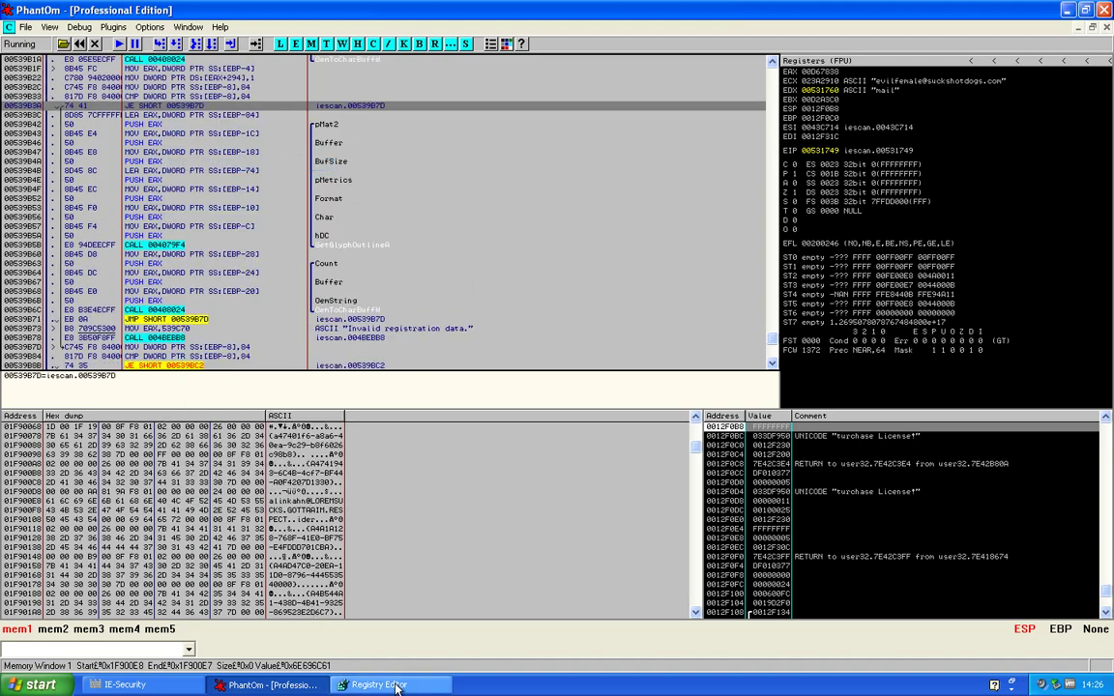
Copy the IE-Security registry key value and paste it into the Activation Code field
{"action": "left_click", "coordinate": [126, 685]}
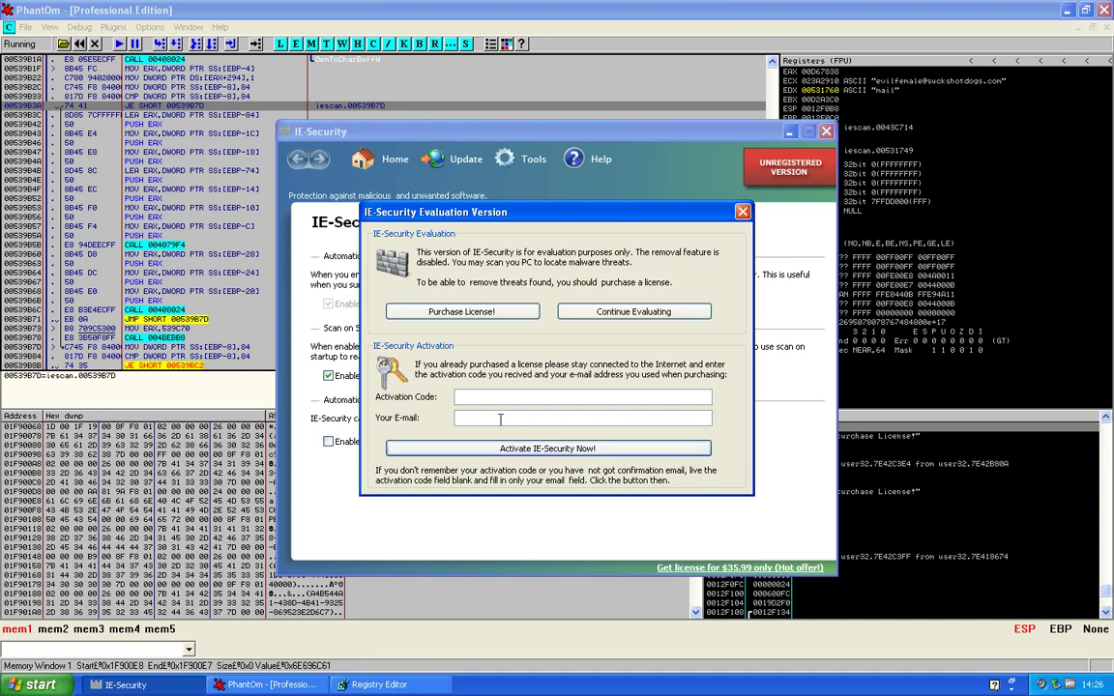
{"action": "left_click", "coordinate": [387, 686]}
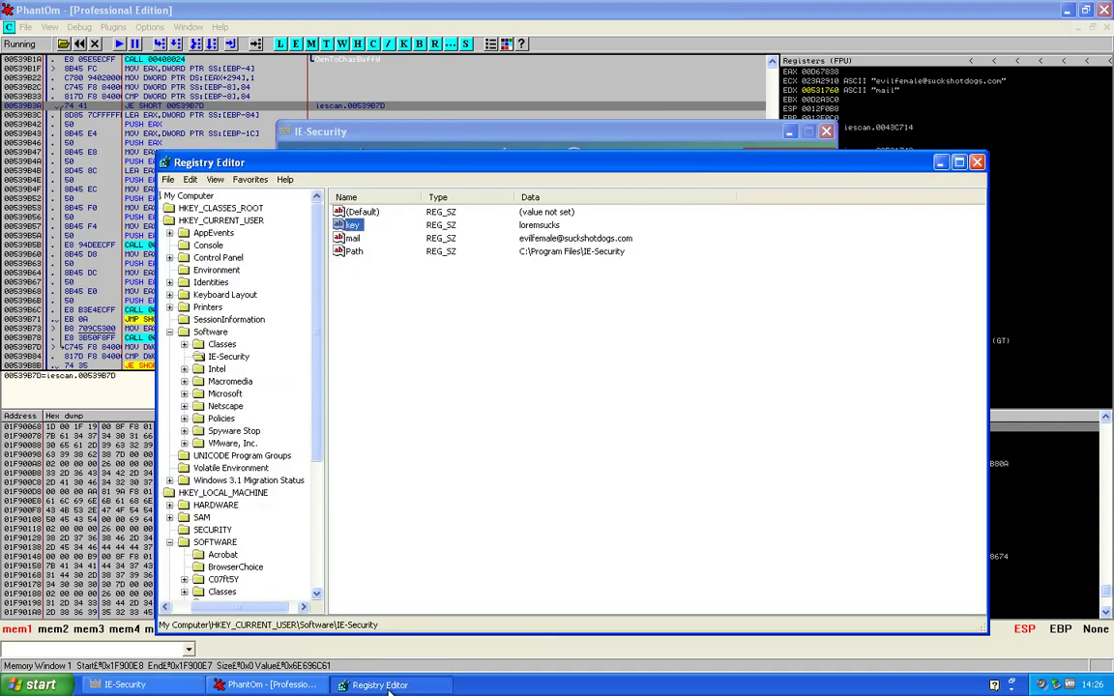
{"action": "double_click", "coordinate": [346, 226]}
{"action": "key", "text": "super+c"}
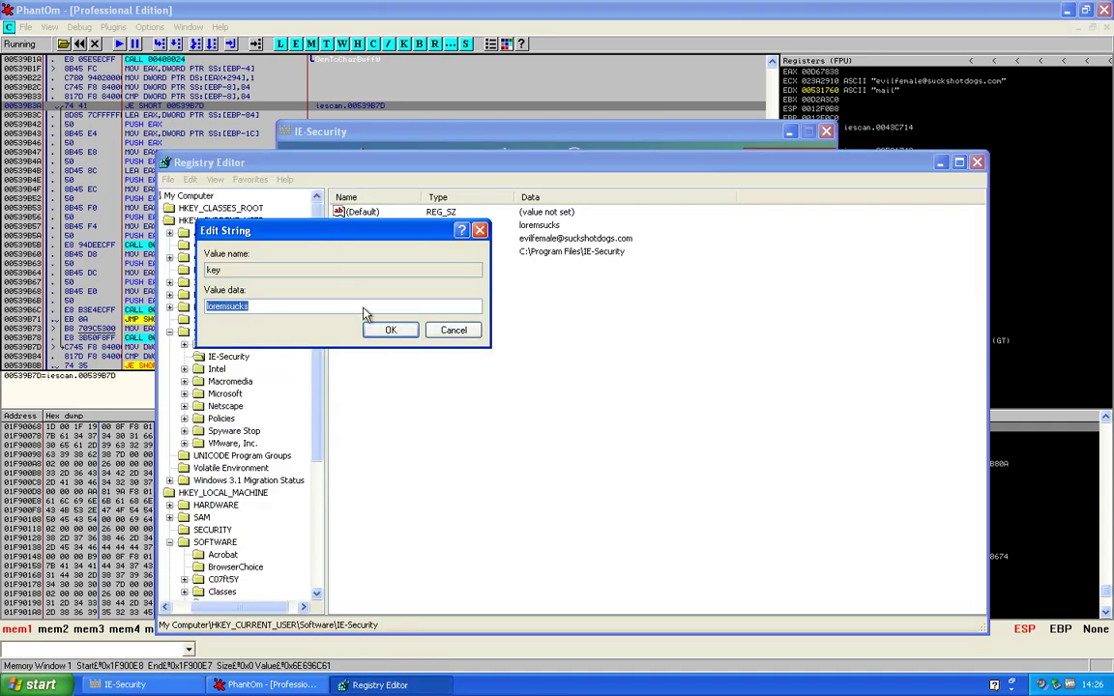
{"action": "right_click", "coordinate": [366, 314]}
{"action": "left_click", "coordinate": [410, 359]}
{"action": "left_click", "coordinate": [406, 132]}
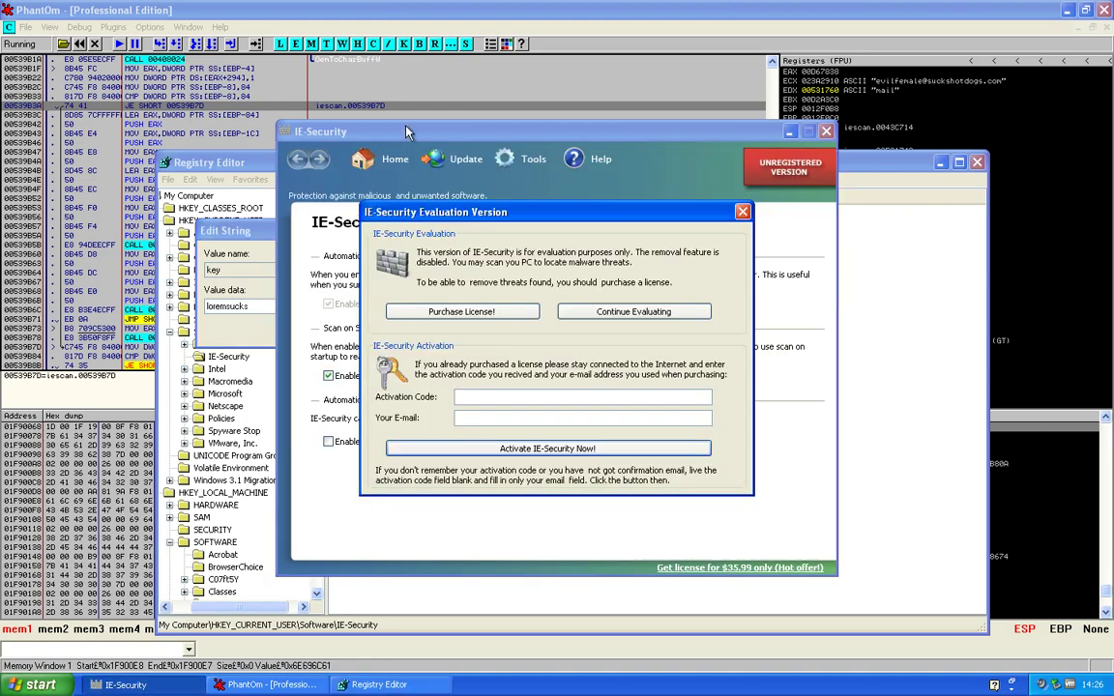
{"action": "right_click", "coordinate": [488, 406]}
{"action": "left_click", "coordinate": [523, 452]}
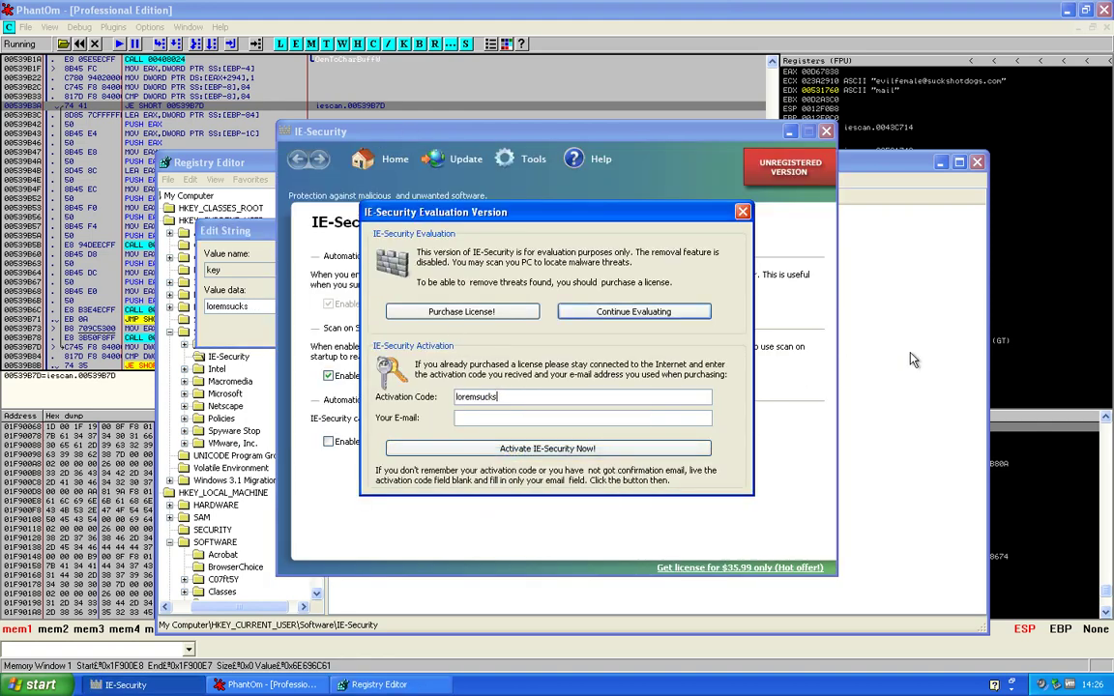
Copy the stored e-mail address from the registry's mail value for the E-mail field
{"action": "left_click", "coordinate": [379, 685]}
{"action": "left_click", "coordinate": [454, 331]}
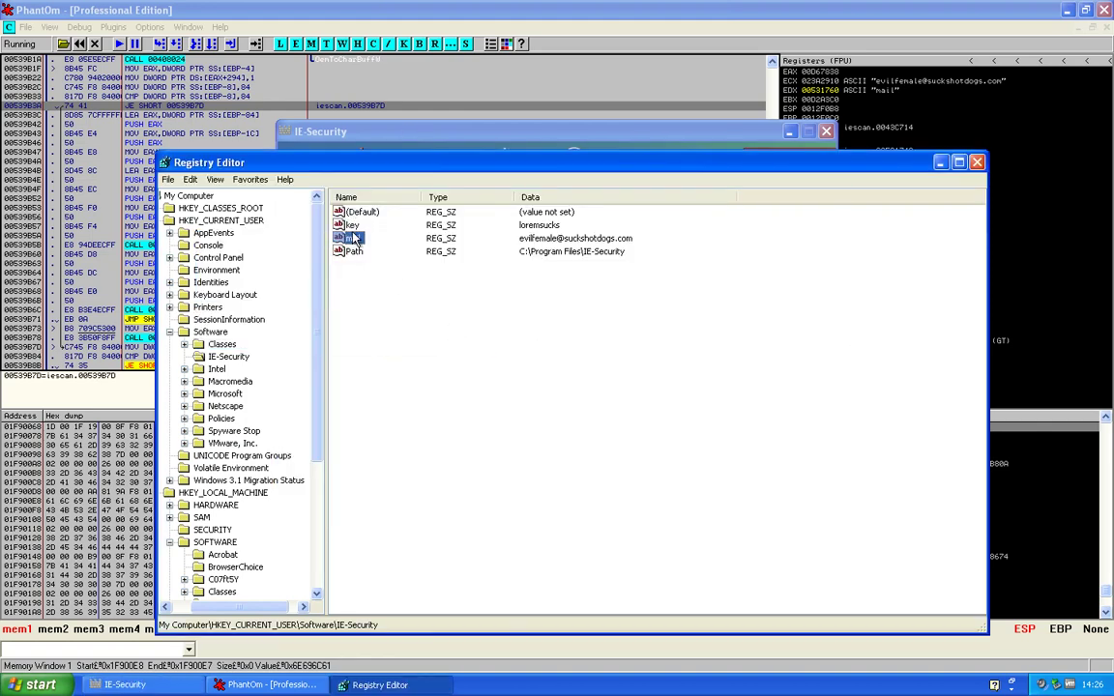
{"action": "double_click", "coordinate": [356, 238]}
{"action": "right_click", "coordinate": [332, 308]}
{"action": "left_click", "coordinate": [356, 366]}
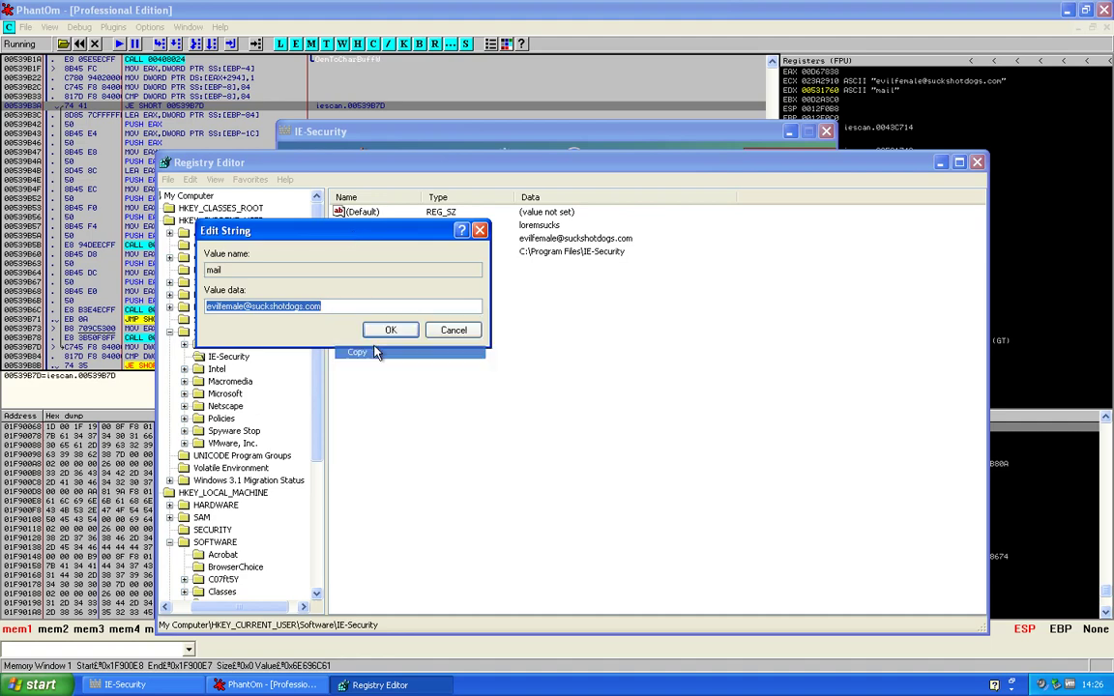
{"action": "left_click", "coordinate": [450, 331]}
{"action": "left_click", "coordinate": [331, 152]}
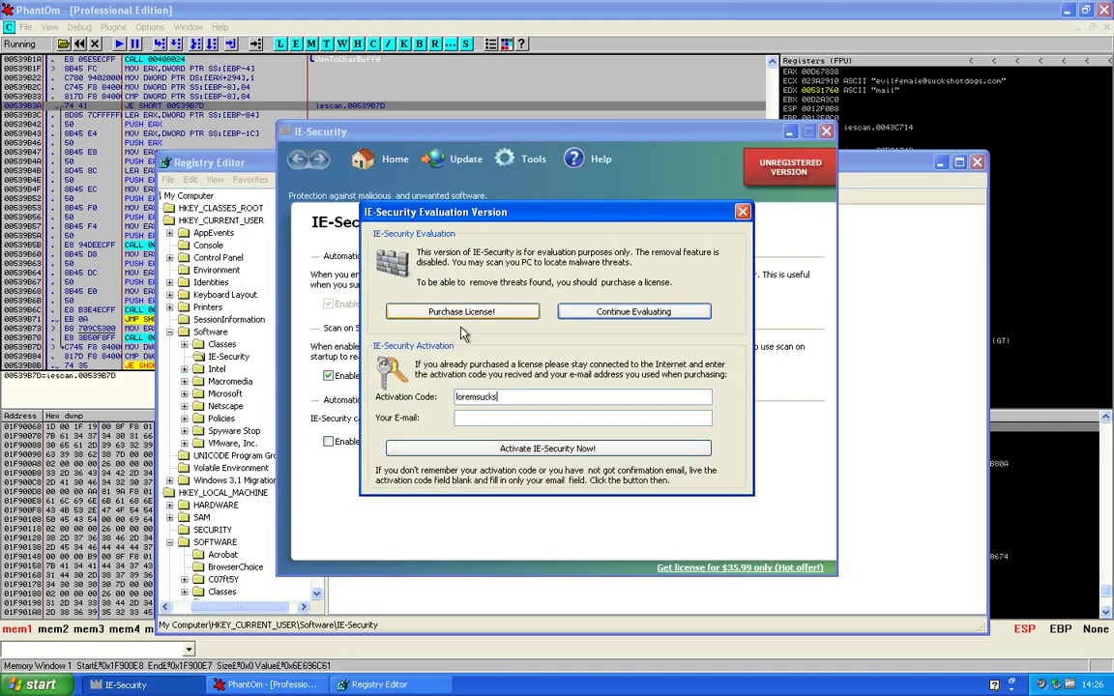
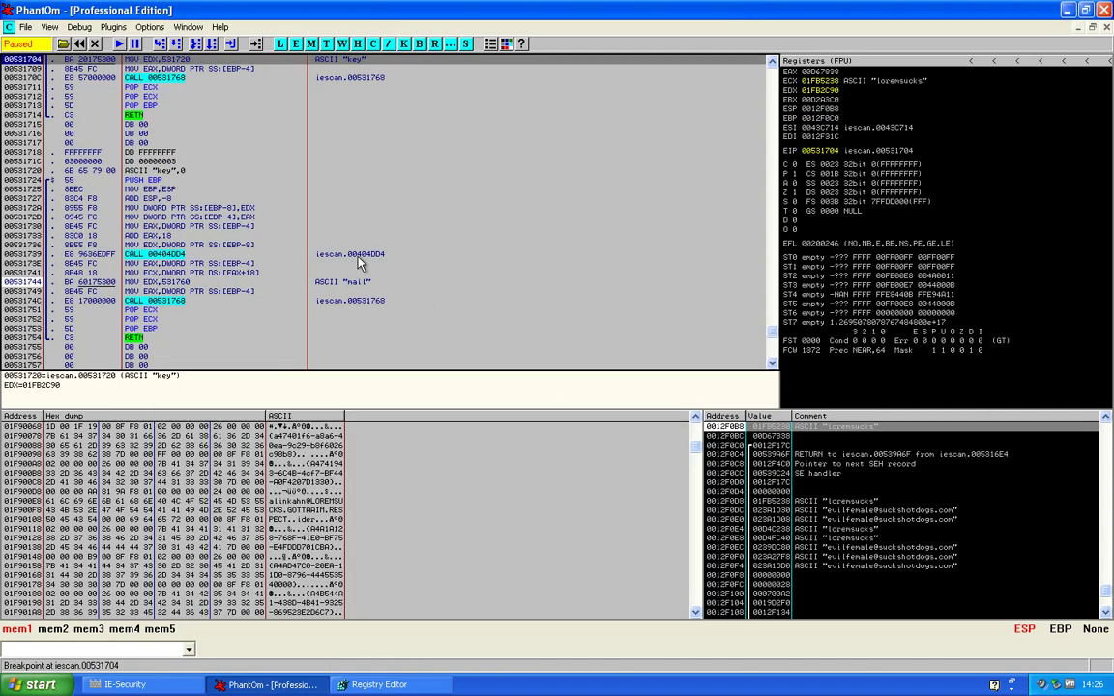
Run iescan past the registry key and mail string calls, then select the JE SHORT jump to 0053181F
{"action": "key", "text": "F9"}
{"action": "key", "text": "F8"}
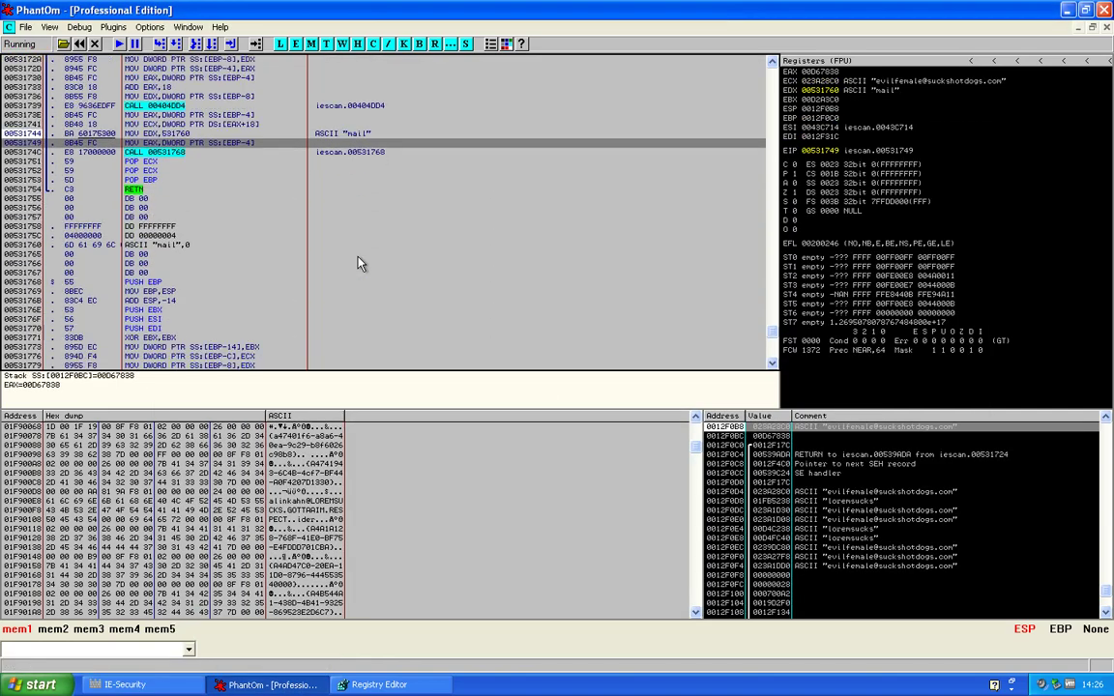
{"action": "scroll", "coordinate": [358, 263], "scroll_direction": "down", "scroll_amount": 15}
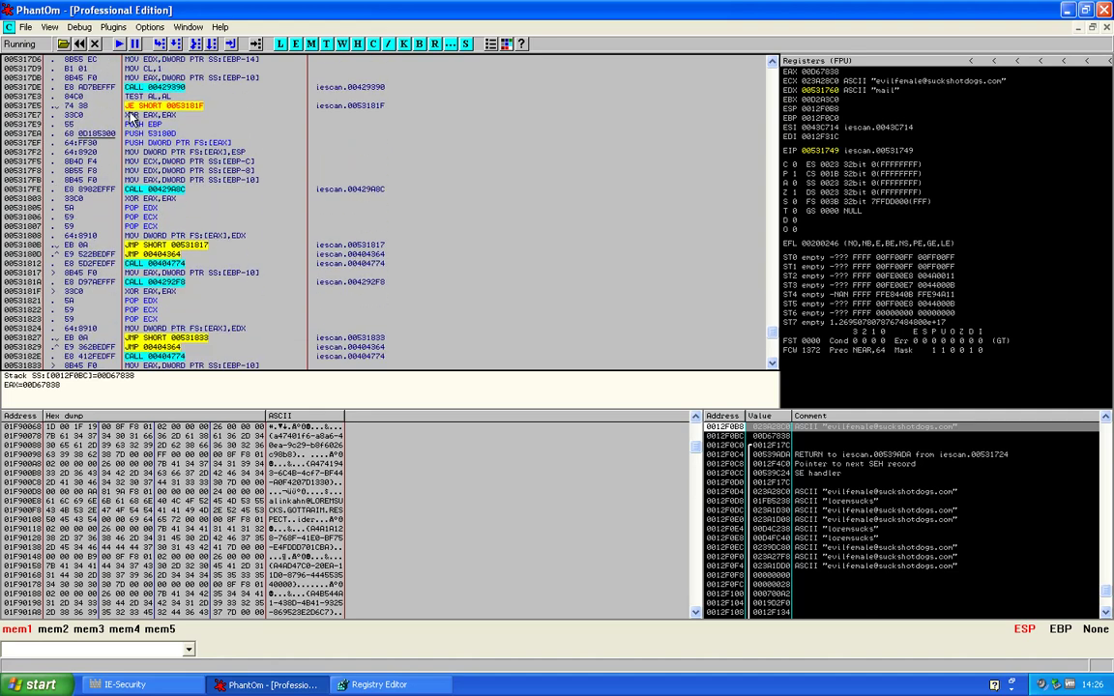
{"action": "left_click", "coordinate": [136, 108]}
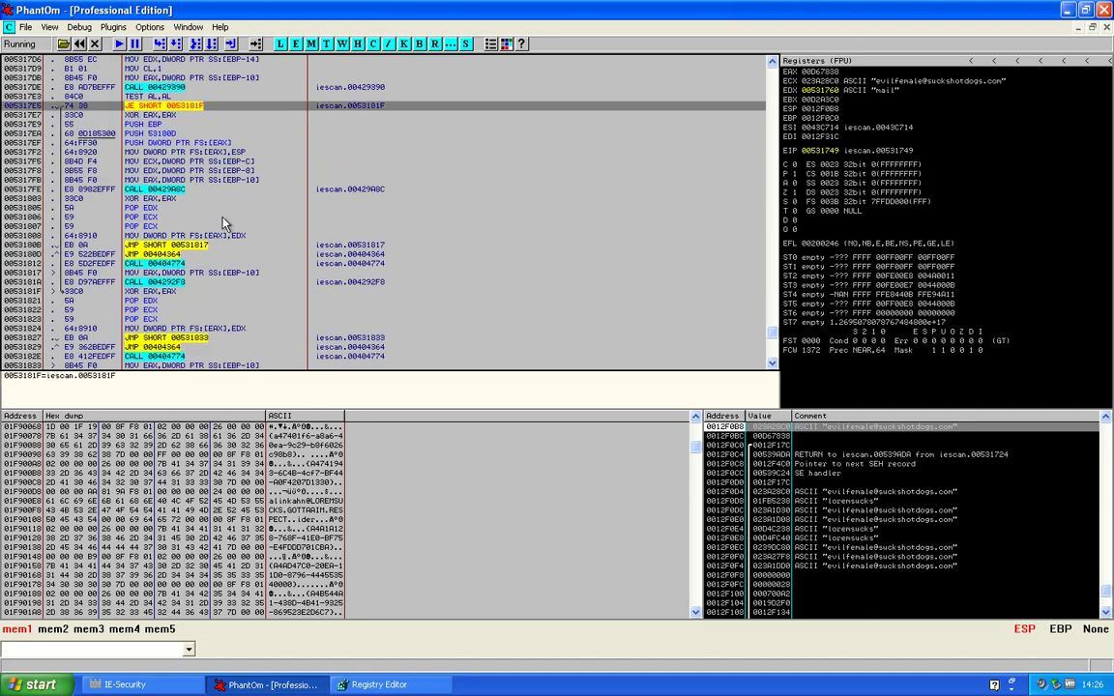
{"action": "scroll", "coordinate": [222, 225], "scroll_direction": "down", "scroll_amount": 15}
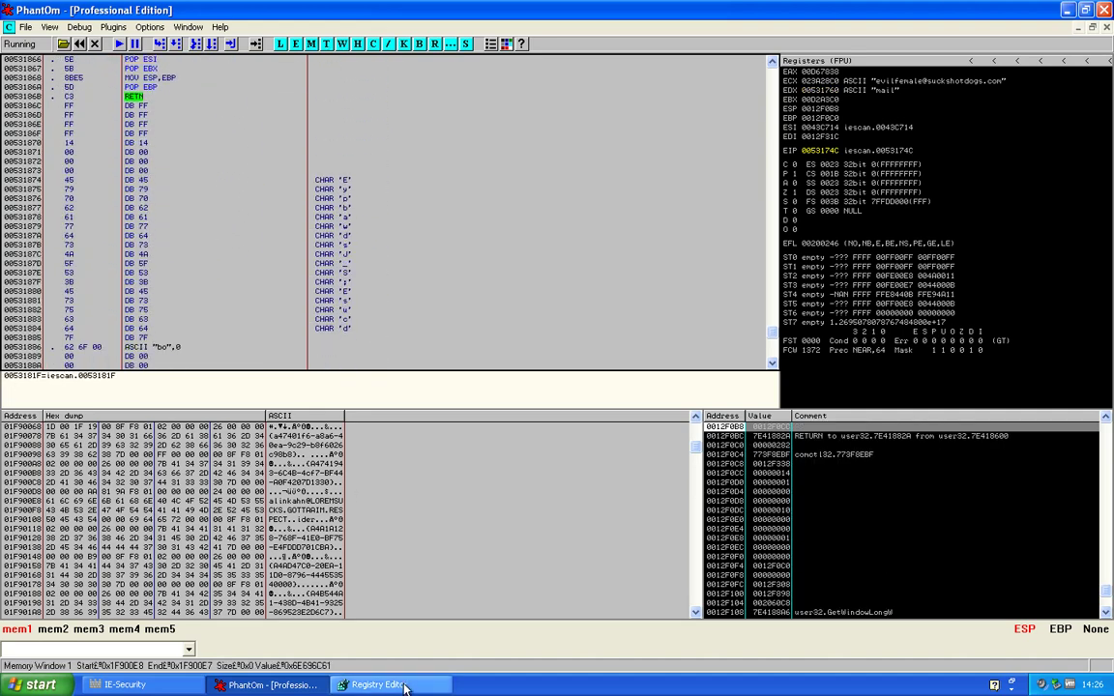
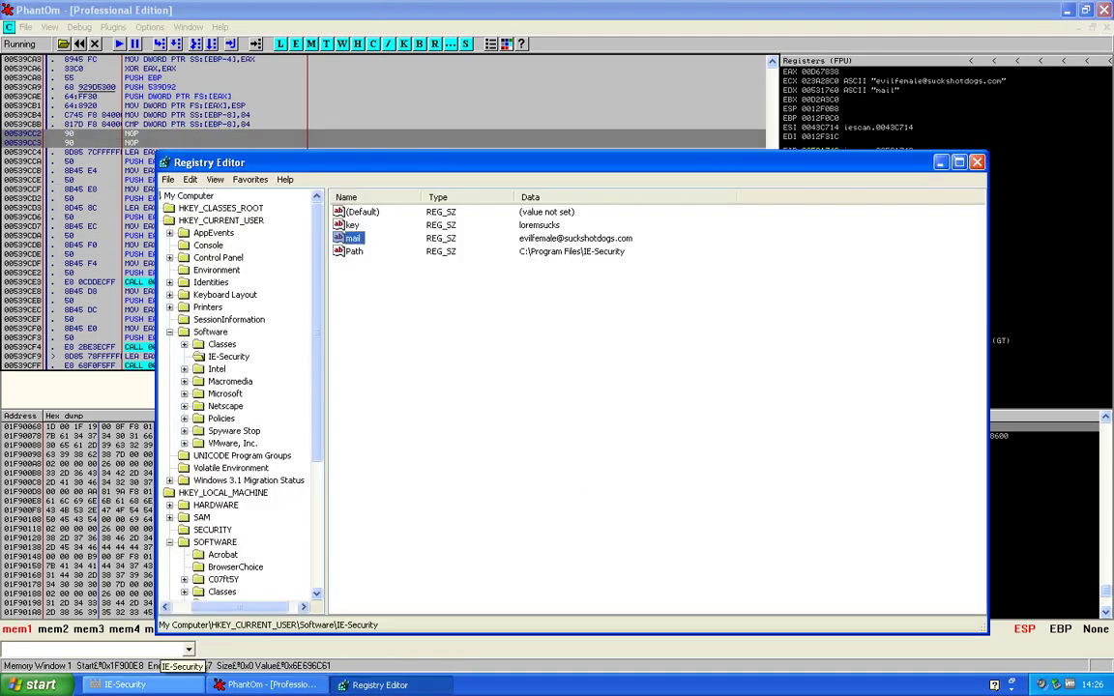
Bring up IE-Security's Evaluation Version dialog via the UNREGISTERED VERSION button
{"action": "left_click", "coordinate": [791, 170]}
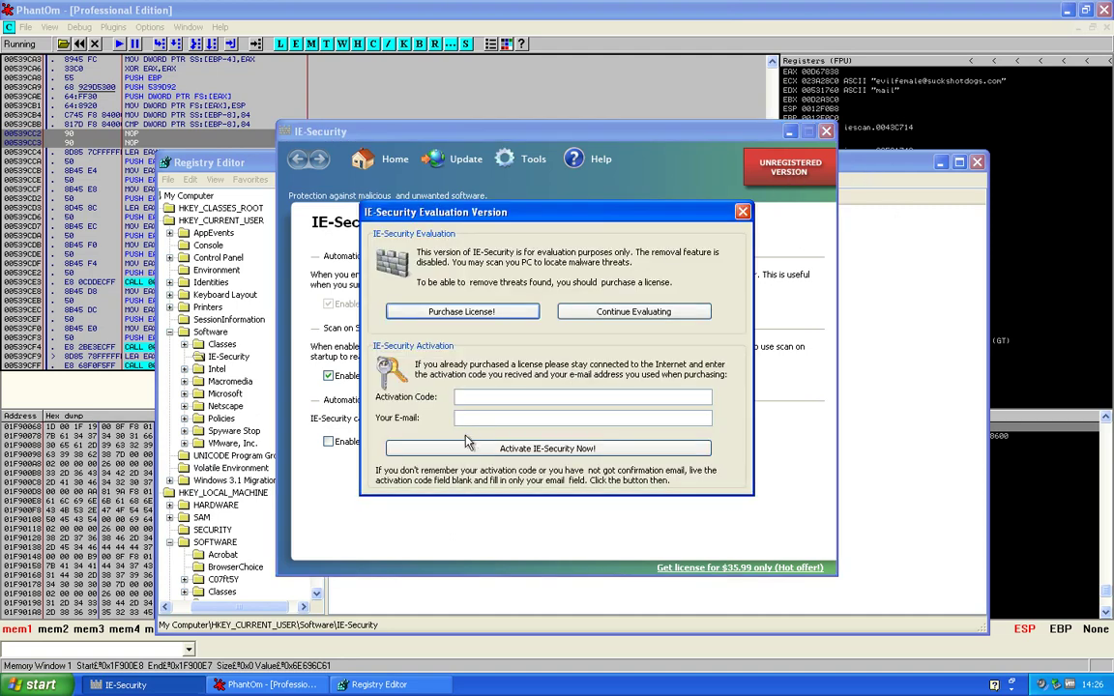
Activate with an e-mail address and the registry's stored mail value as code, then acknowledge the confirmation
{"action": "left_click", "coordinate": [476, 419]}
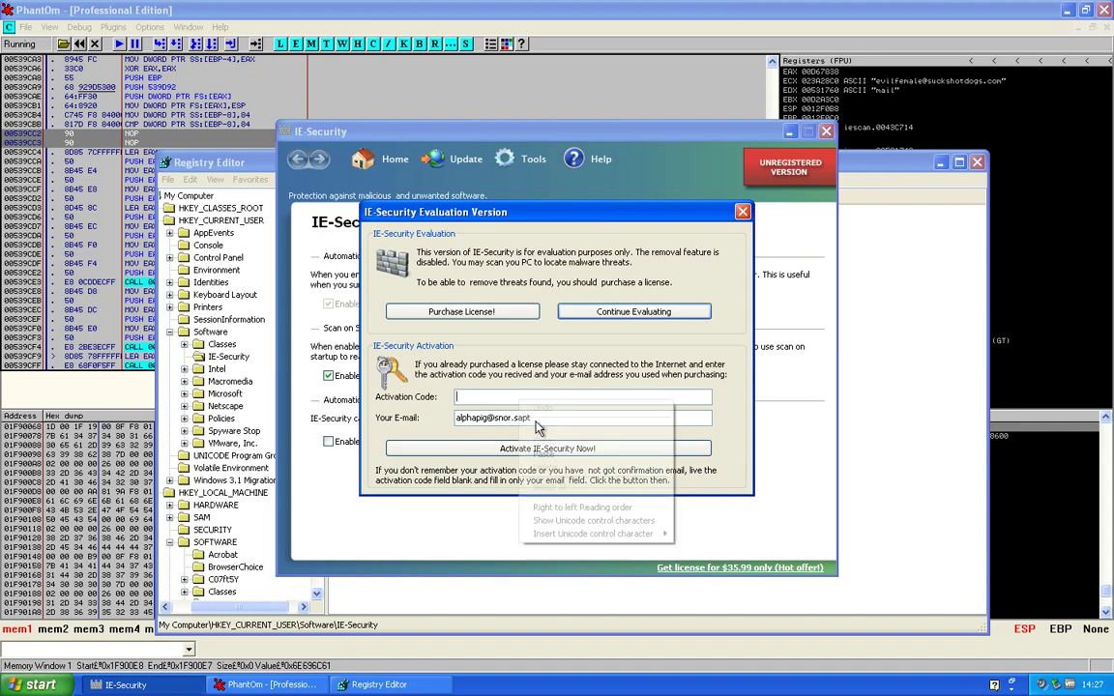
{"action": "right_click", "coordinate": [640, 396]}
{"action": "left_click", "coordinate": [665, 452]}
{"action": "left_click", "coordinate": [542, 450]}
{"action": "key", "text": "Return"}
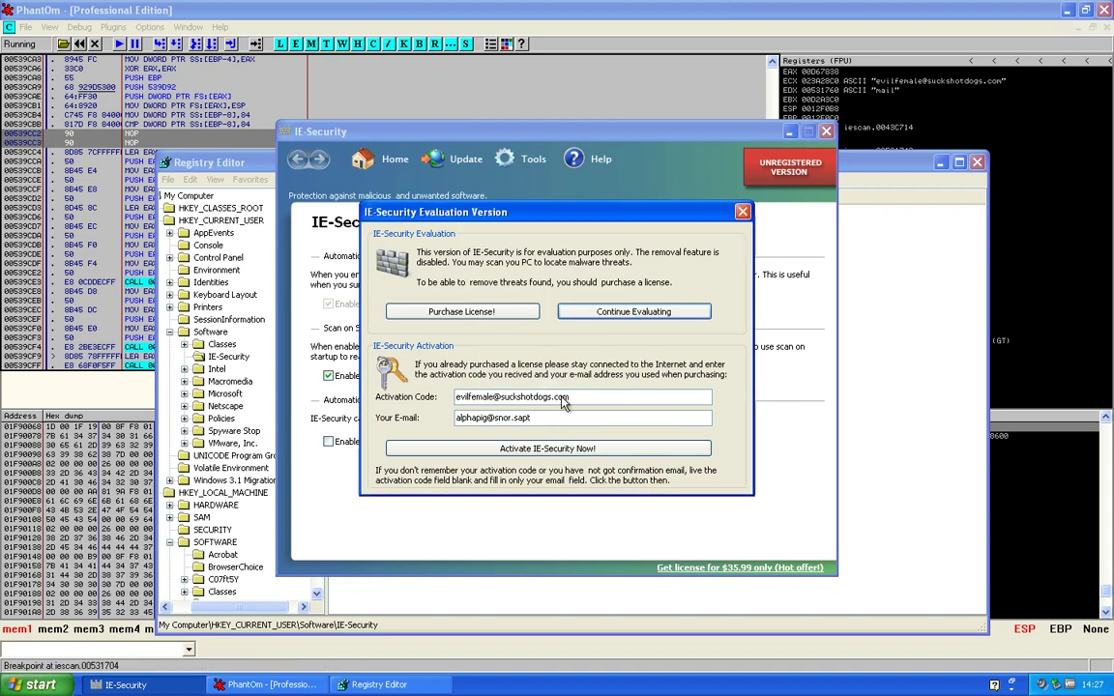
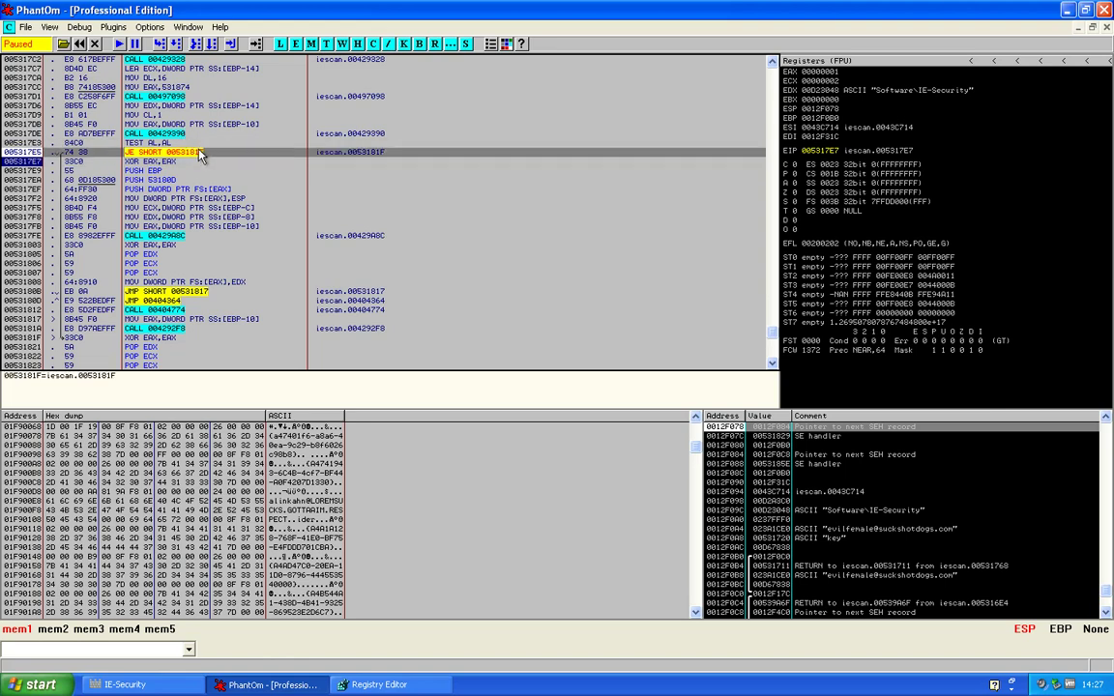
Bring up the patching context menu on the JE SHORT 0053181F instruction at 005317E5
{"action": "right_click", "coordinate": [198, 153]}
{"action": "mouse_move", "coordinate": [233, 184]}
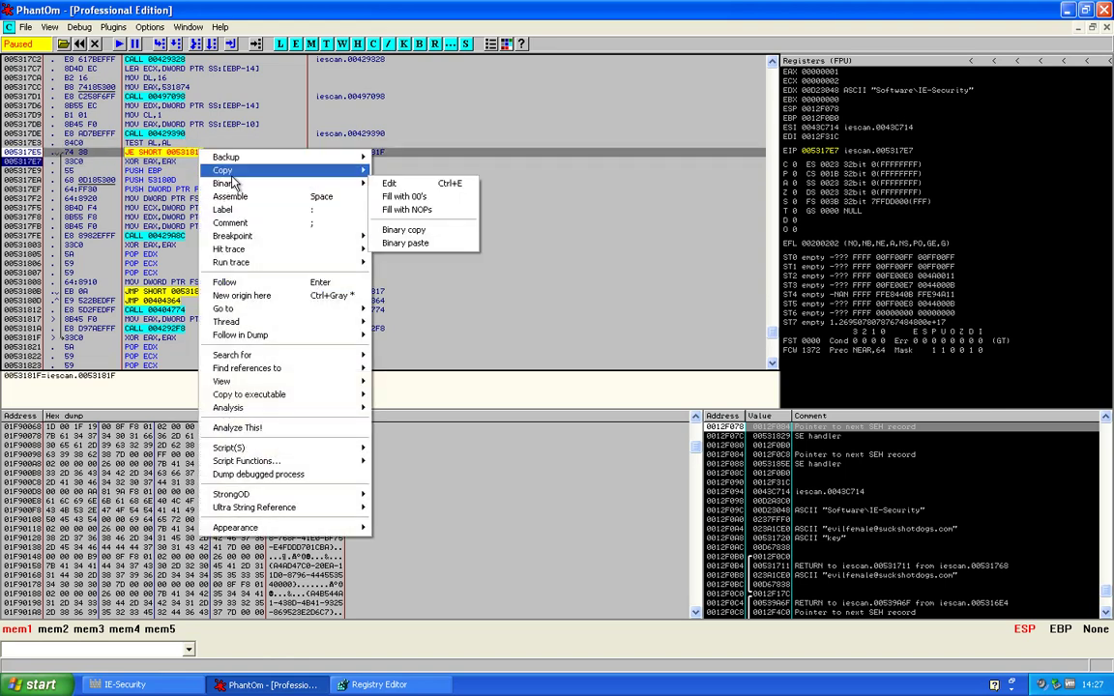
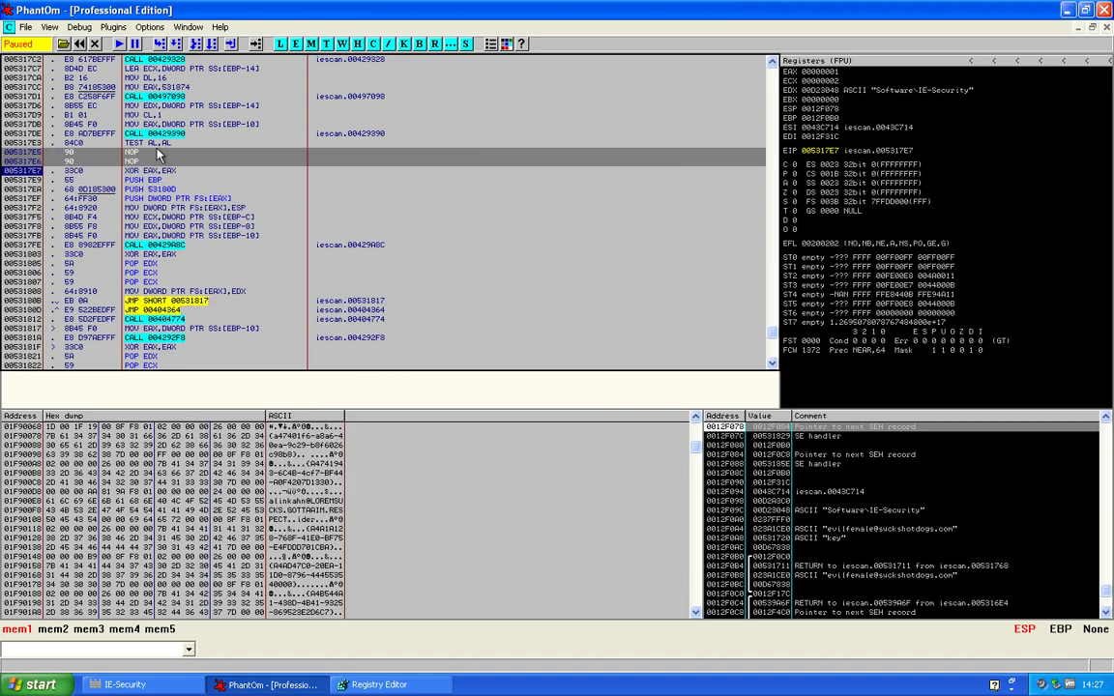
Step over XOR EAX,EAX, the exception-handler setup, the short jump, and the RETN toward the caller
{"action": "key", "text": "F8"}
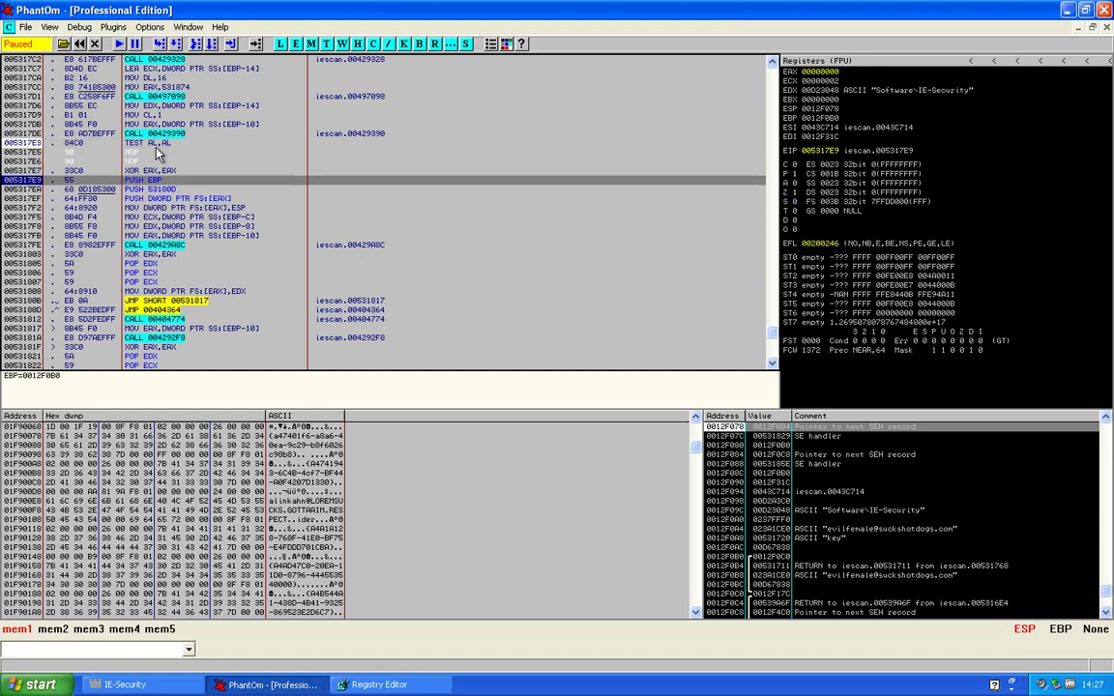
{"action": "key", "text": "F8"}
{"action": "key", "text": "F8"}
{"action": "key", "text": "F8"}
{"action": "key", "text": "F8"}
{"action": "key", "text": "F8"}
{"action": "key", "text": "F8"}
{"action": "key", "text": "F8"}
{"action": "key", "text": "F8"}
{"action": "key", "text": "F8"}
{"action": "key", "text": "F8"}
{"action": "key", "text": "F8"}
{"action": "key", "text": "F8"}
{"action": "key", "text": "F8"}
{"action": "key", "text": "F8"}
{"action": "key", "text": "F8"}
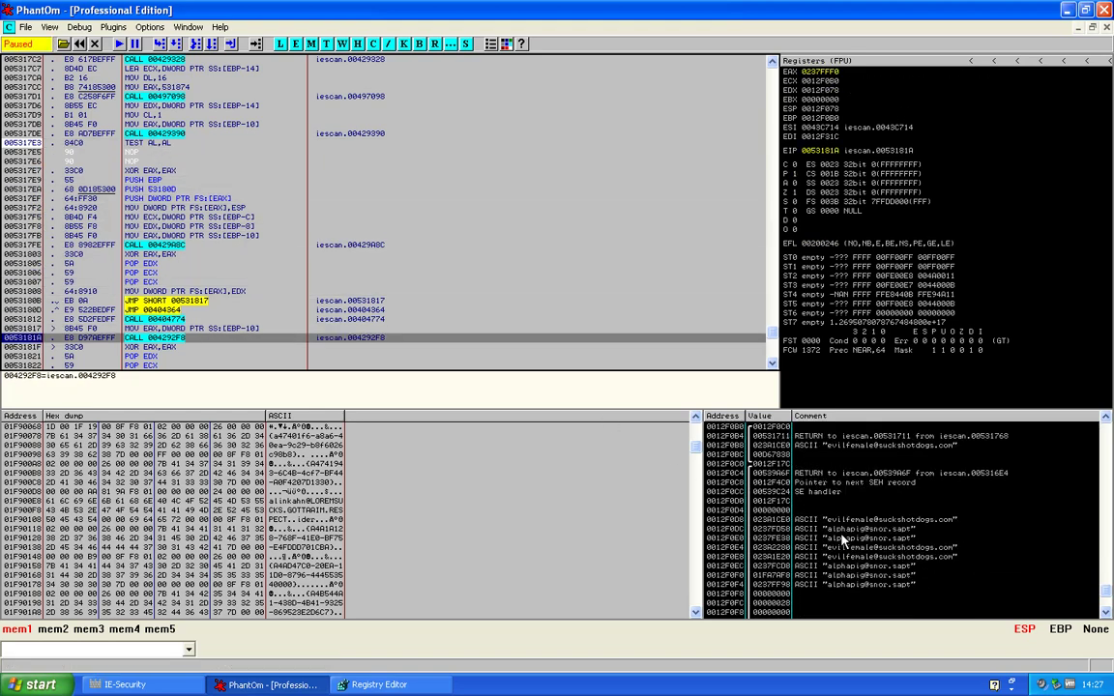
{"action": "key", "text": "F8"}
{"action": "key", "text": "F8"}
{"action": "key", "text": "F8"}
{"action": "key", "text": "F8"}
{"action": "key", "text": "F8"}
{"action": "key", "text": "F8"}
{"action": "key", "text": "F8"}
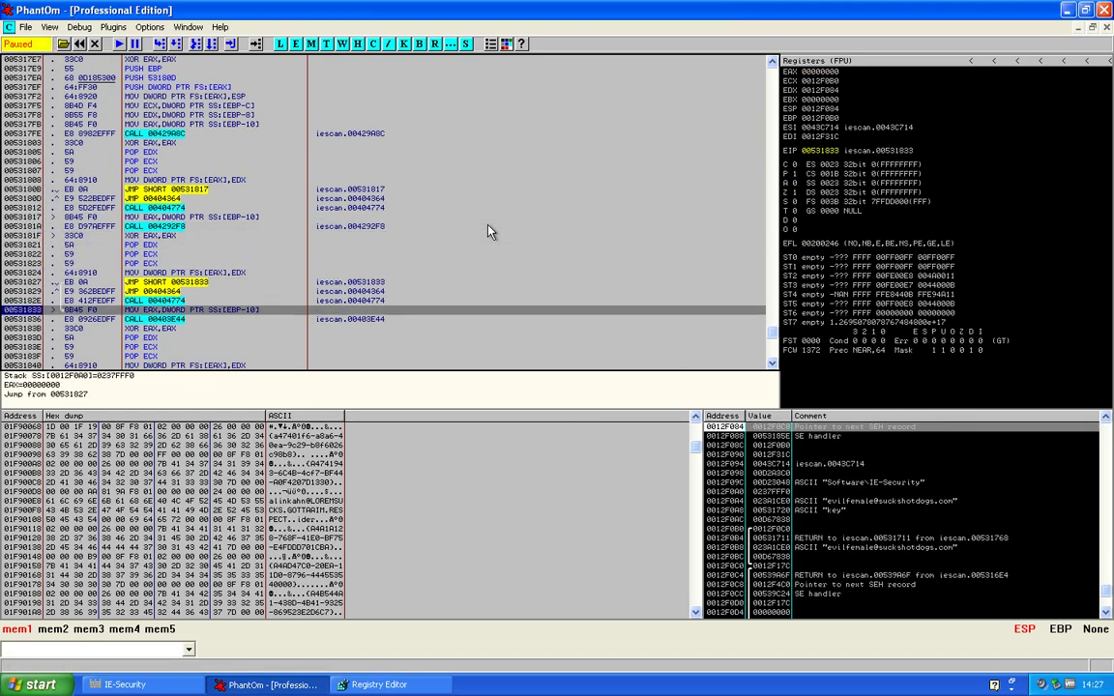
{"action": "key", "text": "F8"}
{"action": "key", "text": "F8"}
{"action": "key", "text": "F8"}
{"action": "key", "text": "F8"}
{"action": "key", "text": "F8"}
{"action": "key", "text": "F8"}
{"action": "key", "text": "F8"}
{"action": "key", "text": "F8"}
{"action": "key", "text": "F8"}
{"action": "key", "text": "F8"}
{"action": "key", "text": "F8"}
{"action": "key", "text": "F8"}
{"action": "key", "text": "F8"}
{"action": "key", "text": "F8"}
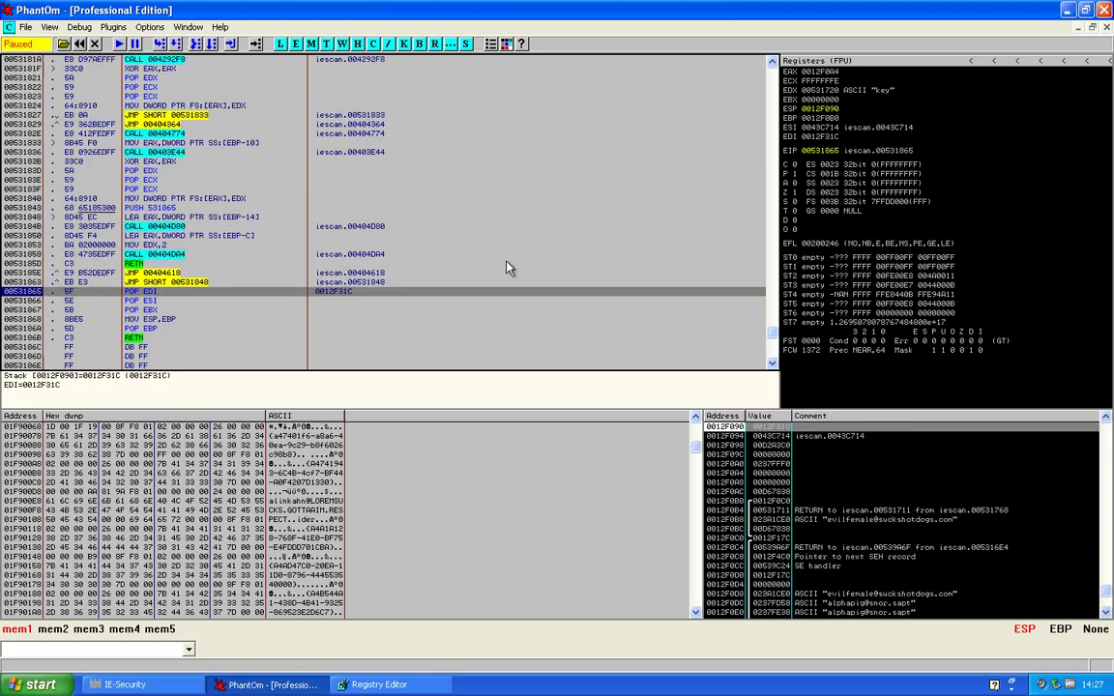
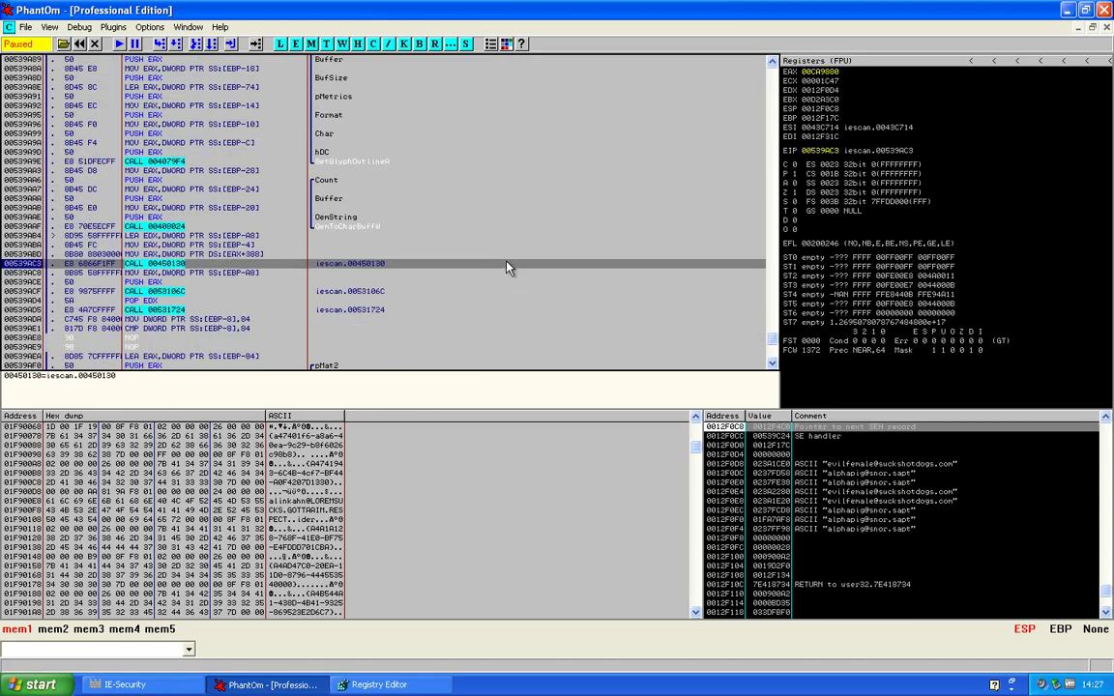
Step over the CALL at 00539AC3 and run to the 005317E3 breakpoint, scrolling the stack into view
{"action": "key", "text": "F8"}
{"action": "key", "text": "F8"}
{"action": "key", "text": "F8"}
{"action": "key", "text": "F8"}
{"action": "key", "text": "F8"}
{"action": "key", "text": "F7"}
{"action": "key", "text": "F8"}
{"action": "key", "text": "F8"}
{"action": "key", "text": "F8"}
{"action": "key", "text": "F8"}
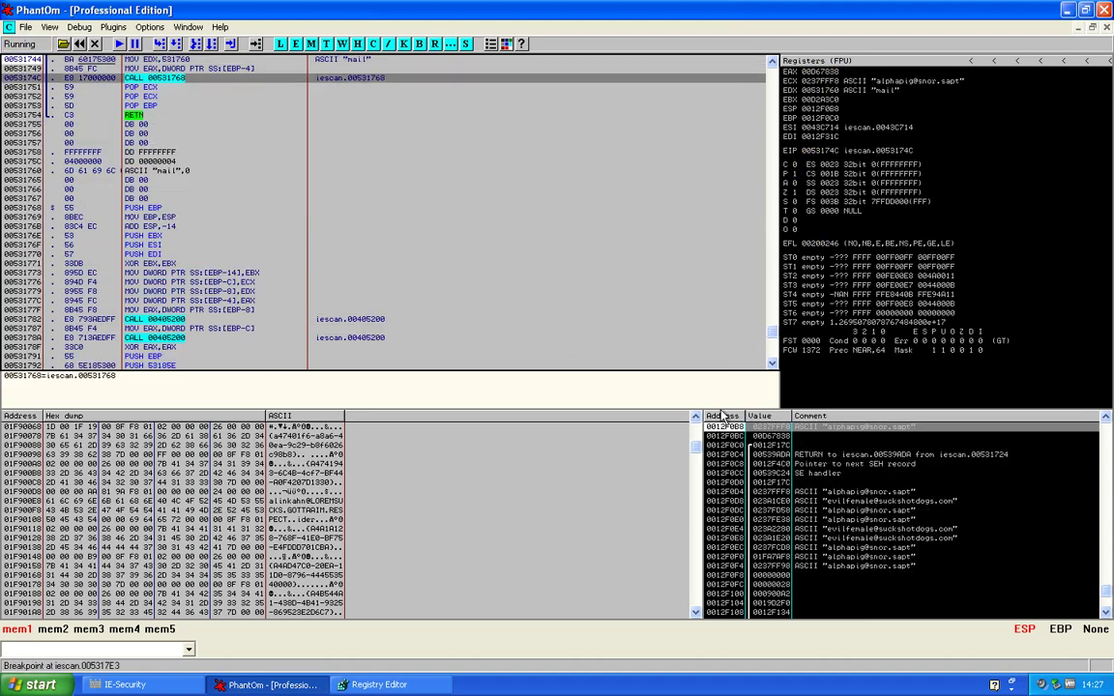
{"action": "scroll", "coordinate": [907, 572], "scroll_direction": "down", "scroll_amount": 3}
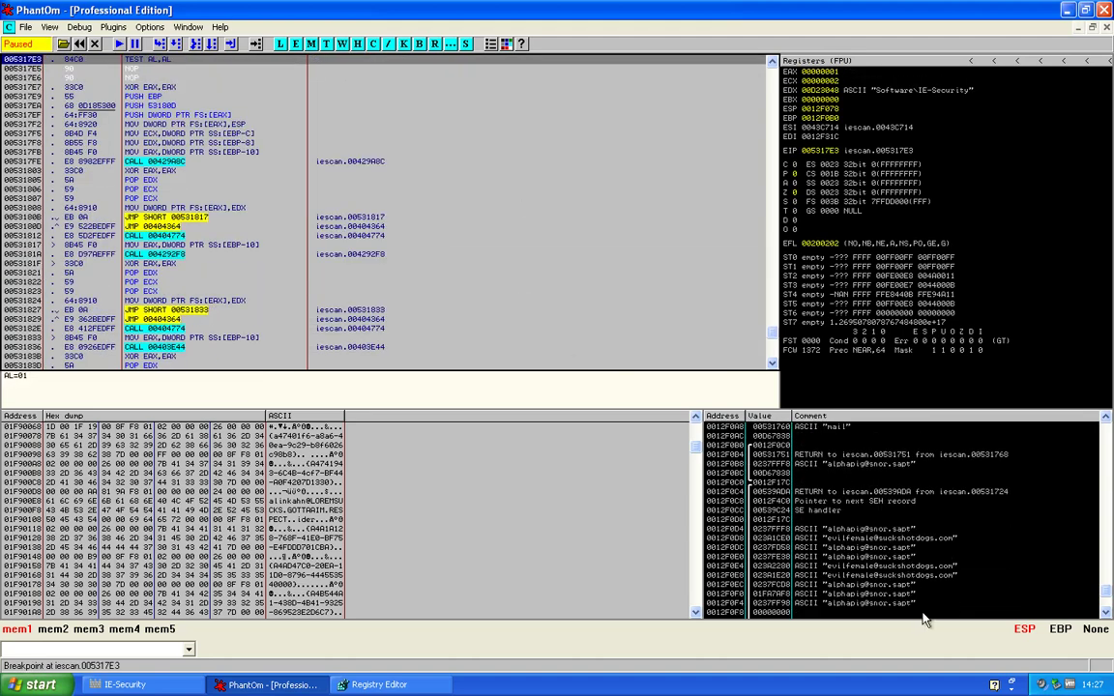
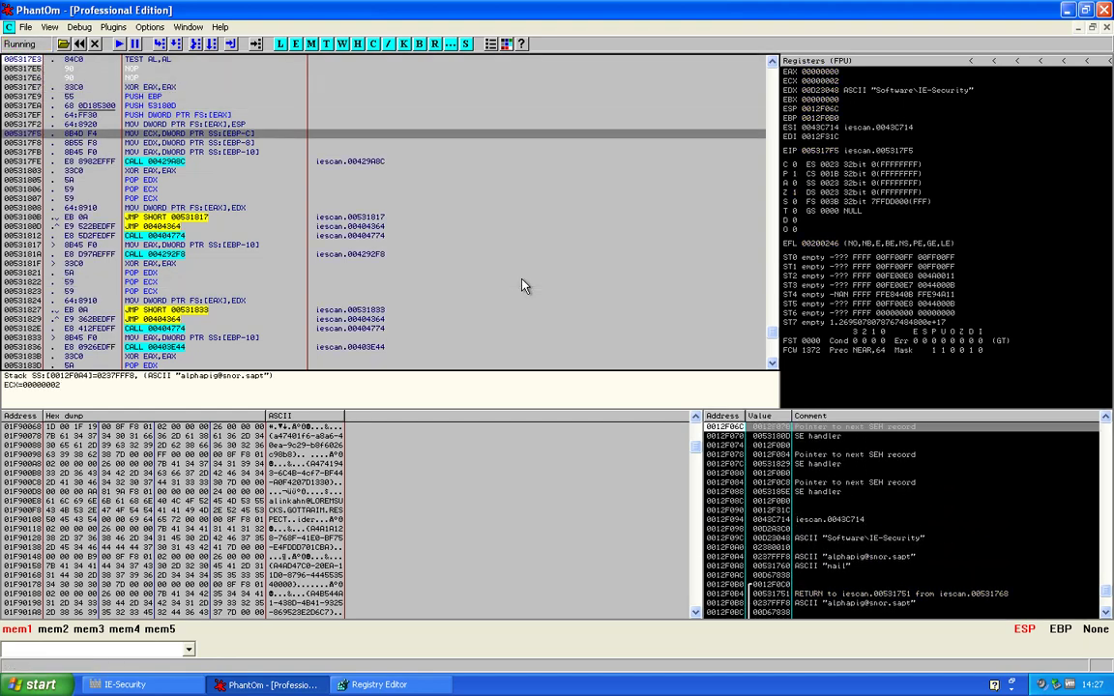
{"action": "key", "text": "F8"}
{"action": "key", "text": "F8"}
{"action": "key", "text": "F8"}
{"action": "key", "text": "F8"}
{"action": "key", "text": "F8"}
{"action": "key", "text": "F8"}
{"action": "key", "text": "F8"}
{"action": "key", "text": "F8"}
{"action": "key", "text": "F8"}
{"action": "key", "text": "F8"}
{"action": "key", "text": "F8"}
{"action": "key", "text": "F8"}
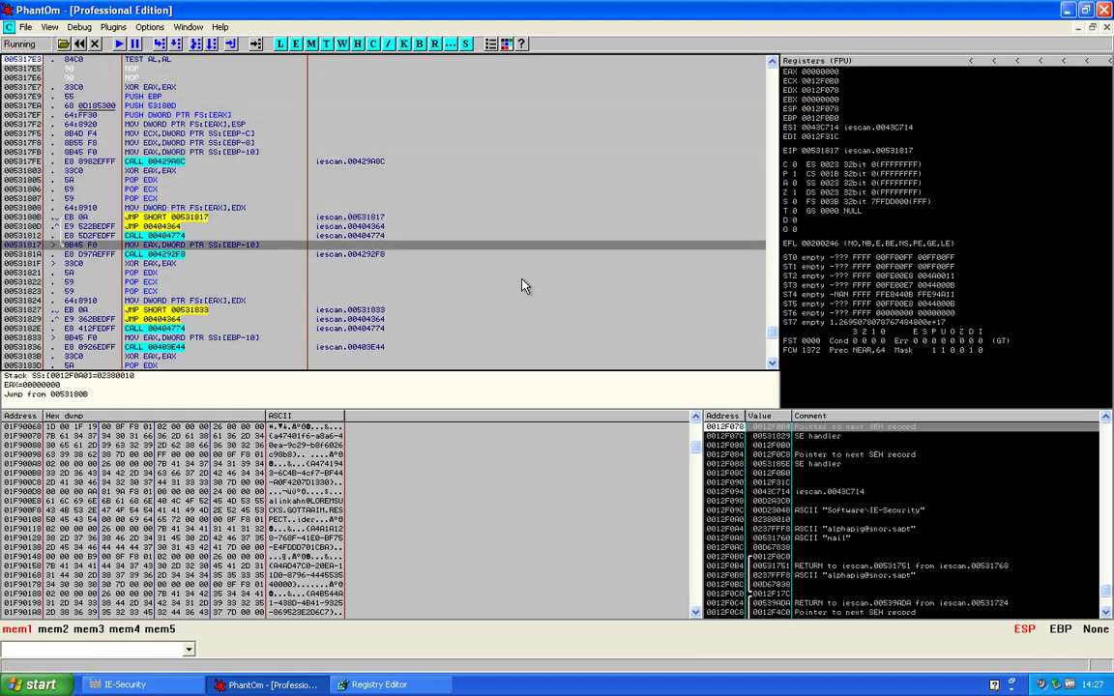
{"action": "key", "text": "F8"}
{"action": "key", "text": "F8"}
{"action": "key", "text": "F8"}
{"action": "key", "text": "F8"}
{"action": "key", "text": "F8"}
{"action": "key", "text": "F8"}
{"action": "key", "text": "F8"}
{"action": "key", "text": "F8"}
{"action": "key", "text": "F8"}
{"action": "key", "text": "F8"}
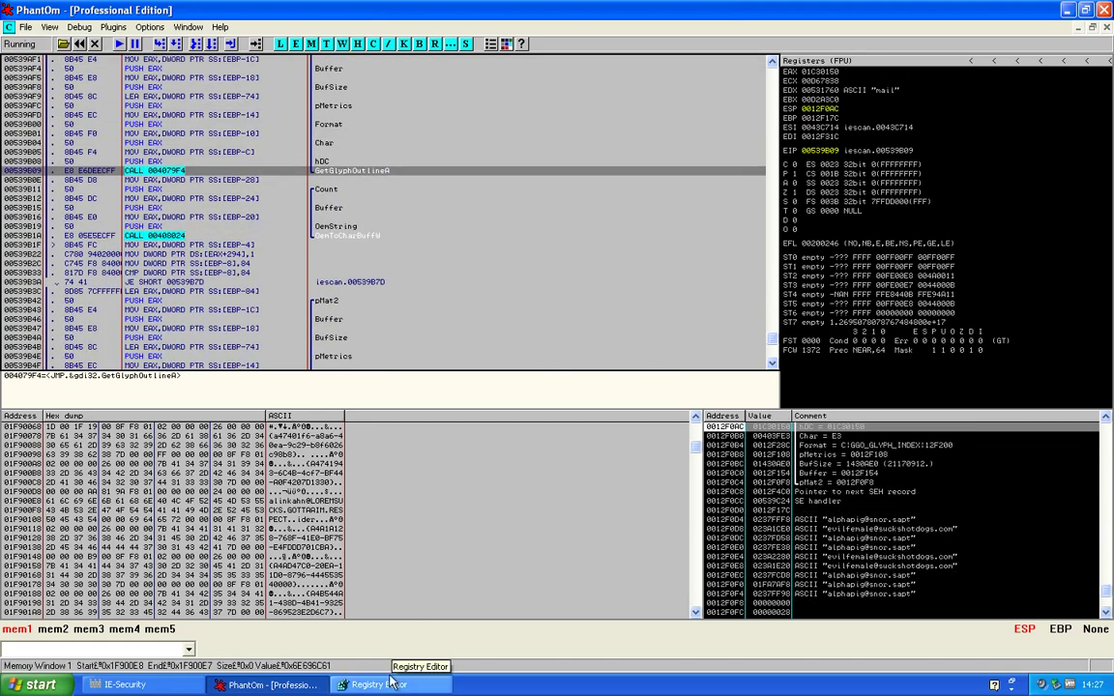
Reload HKCU\Software\IE-Security in Registry Editor to see its key and mail values
{"action": "left_click", "coordinate": [121, 685]}
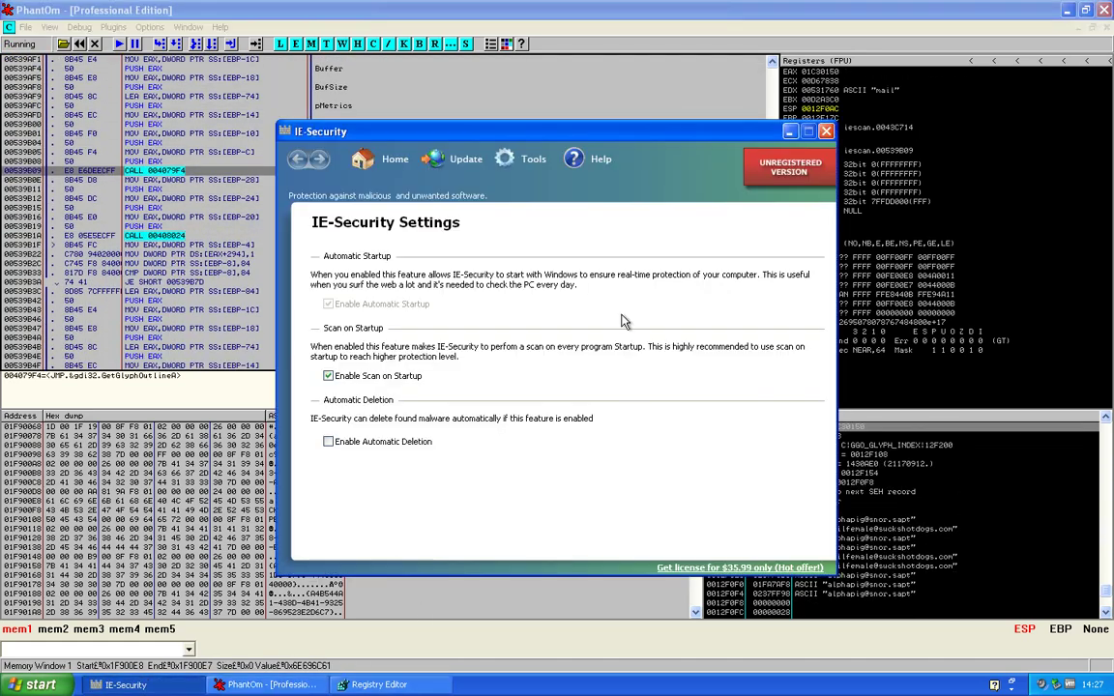
{"action": "left_click", "coordinate": [378, 685]}
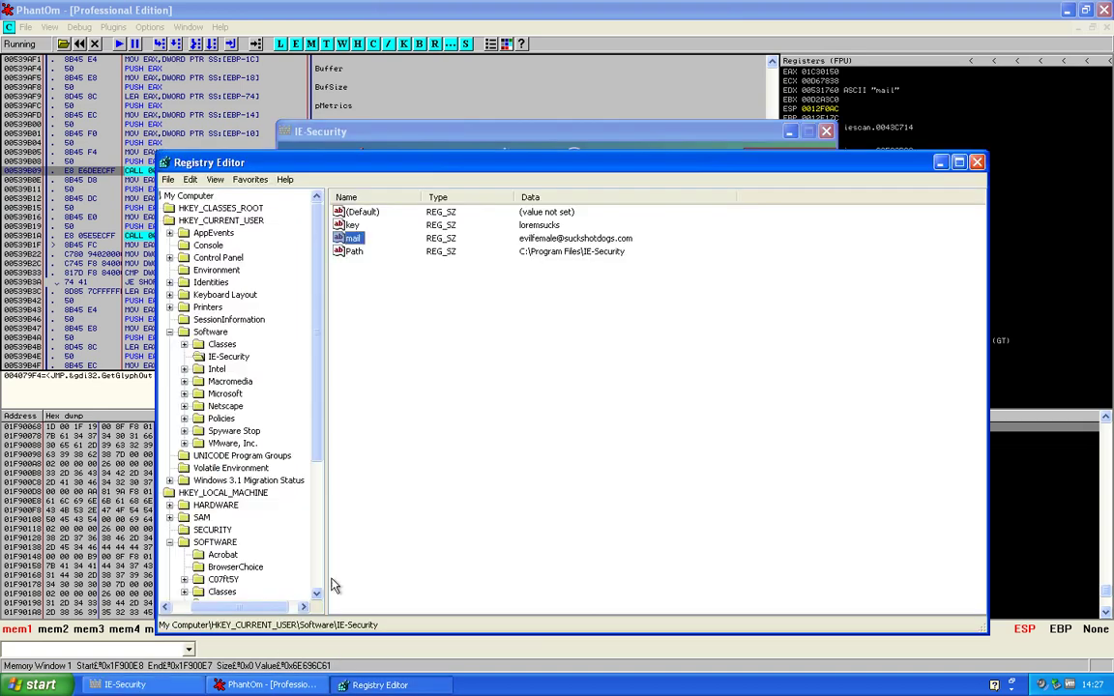
{"action": "left_click", "coordinate": [221, 383]}
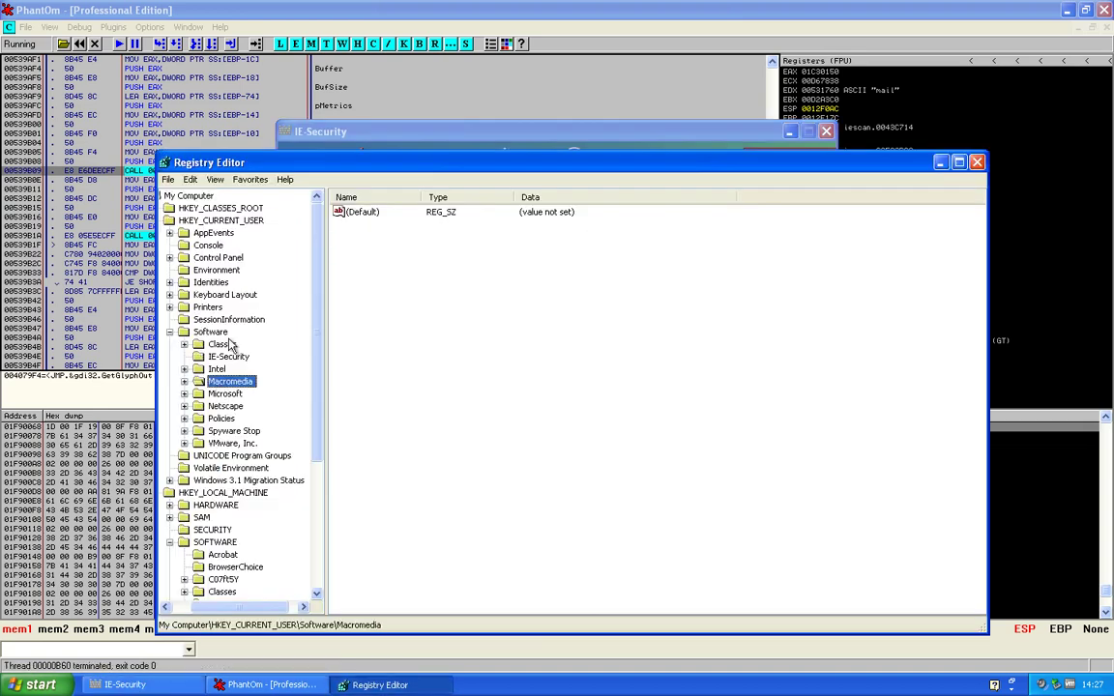
{"action": "left_click", "coordinate": [228, 357]}
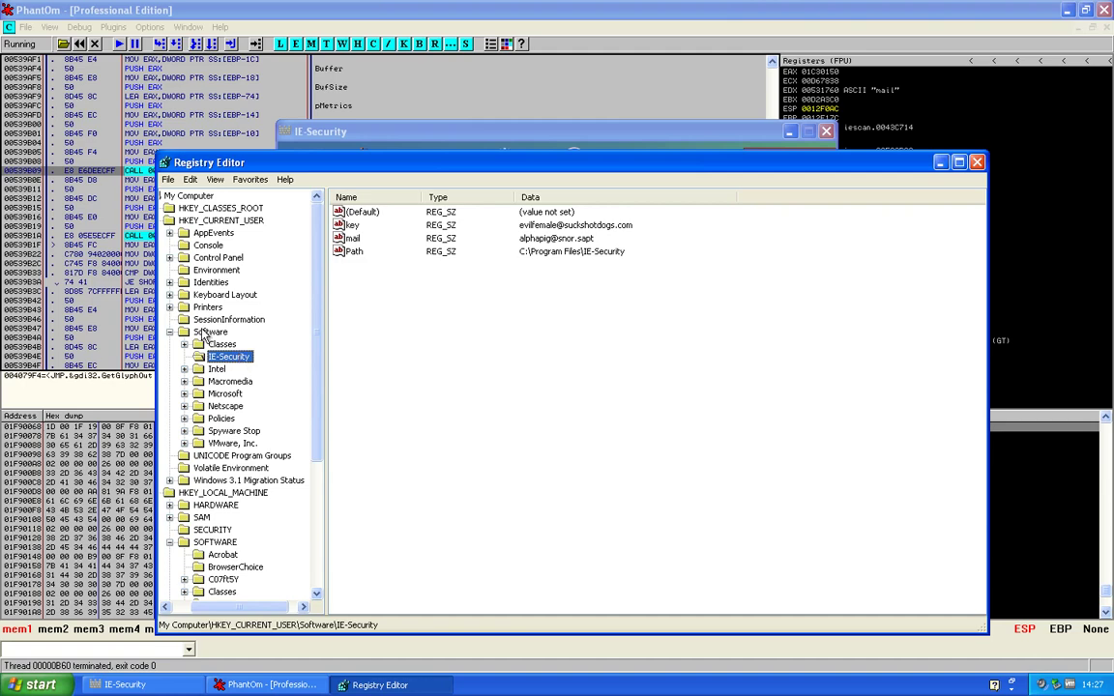
Back in OllyDbg, scroll the disassembly past the 'Invalid registration data.' branch
{"action": "left_click", "coordinate": [86, 233]}
{"action": "scroll", "coordinate": [200, 254], "scroll_direction": "down", "scroll_amount": 5}
{"action": "scroll", "coordinate": [203, 261], "scroll_direction": "down", "scroll_amount": 3}
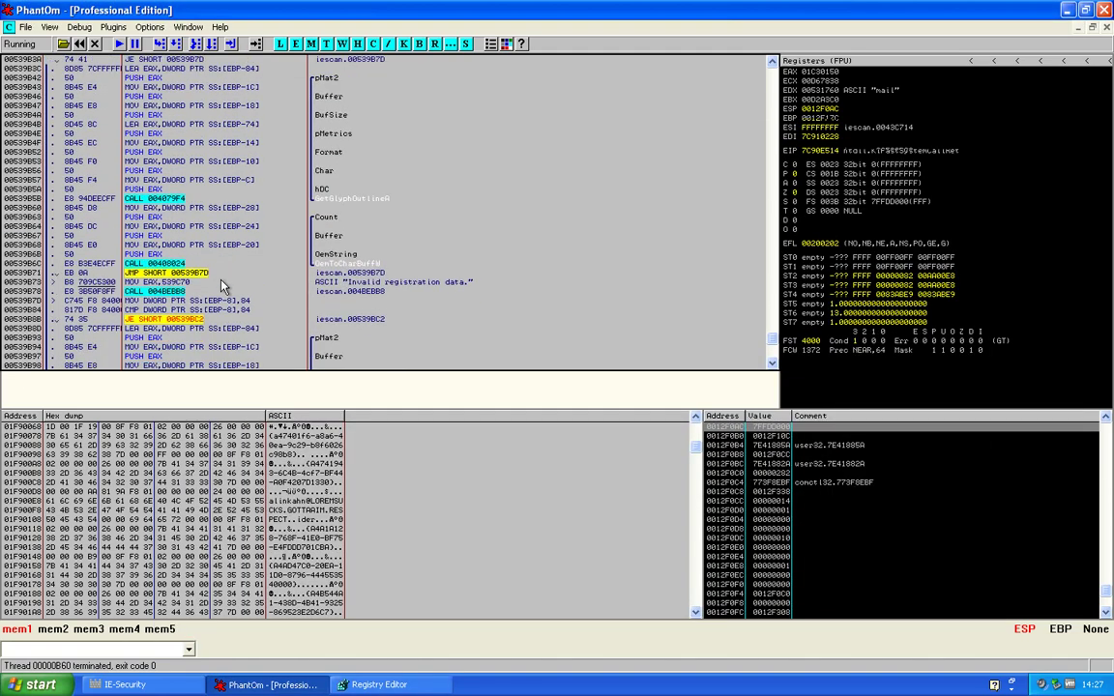
{"action": "scroll", "coordinate": [350, 203], "scroll_direction": "down", "scroll_amount": 13}
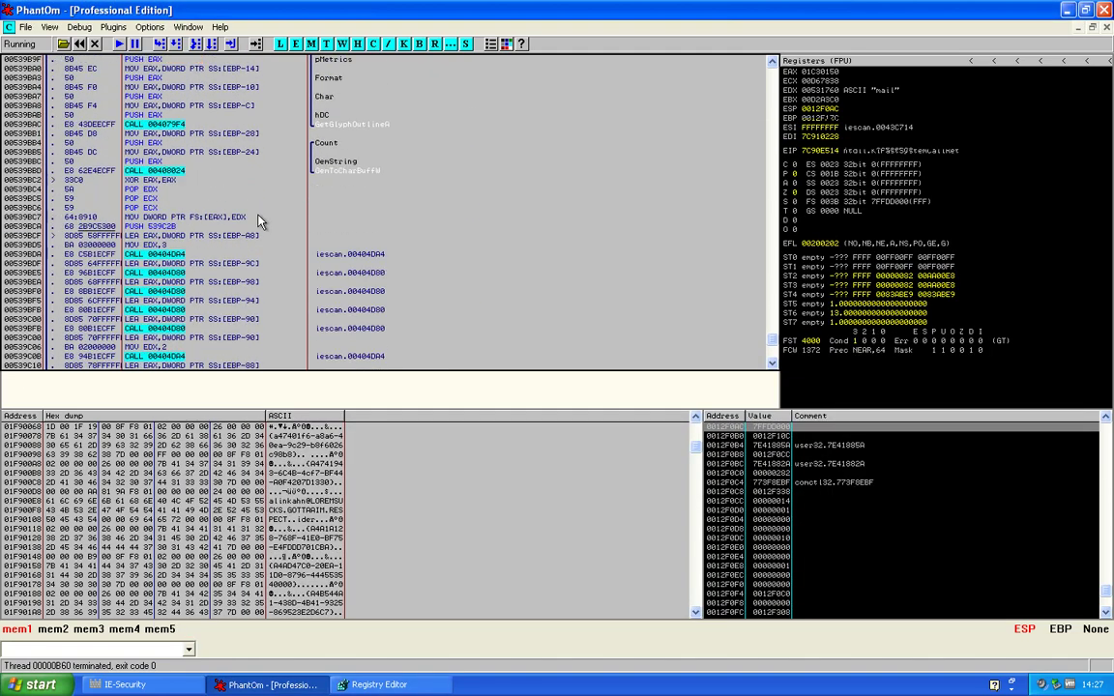
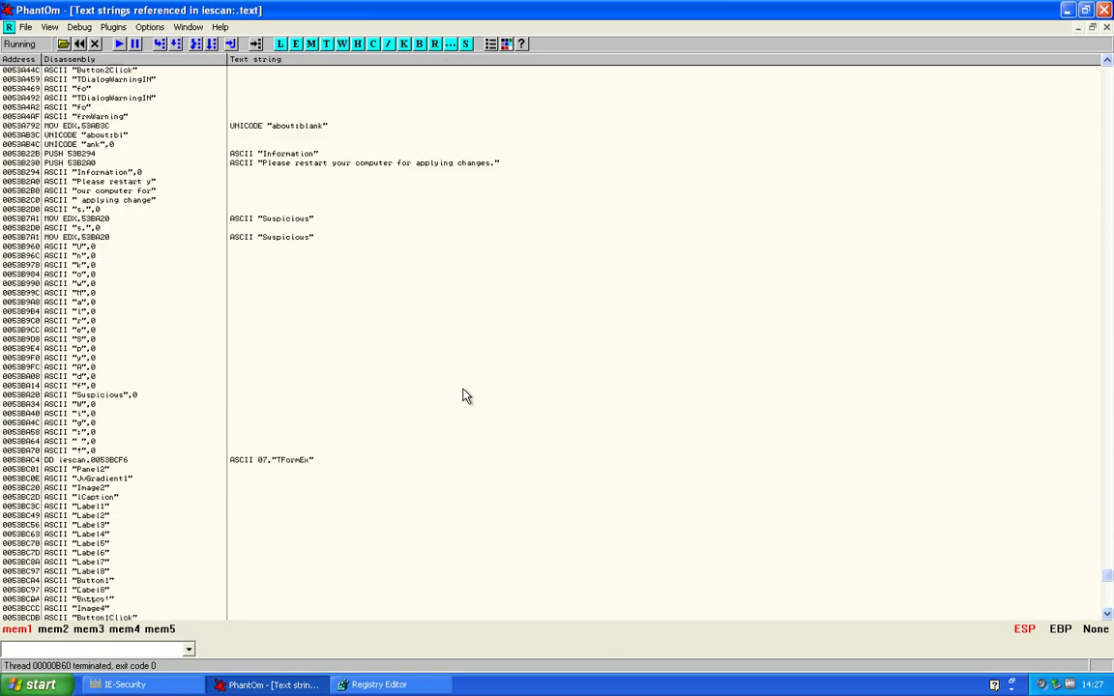
{"action": "scroll", "coordinate": [465, 396], "scroll_direction": "down", "scroll_amount": 10}
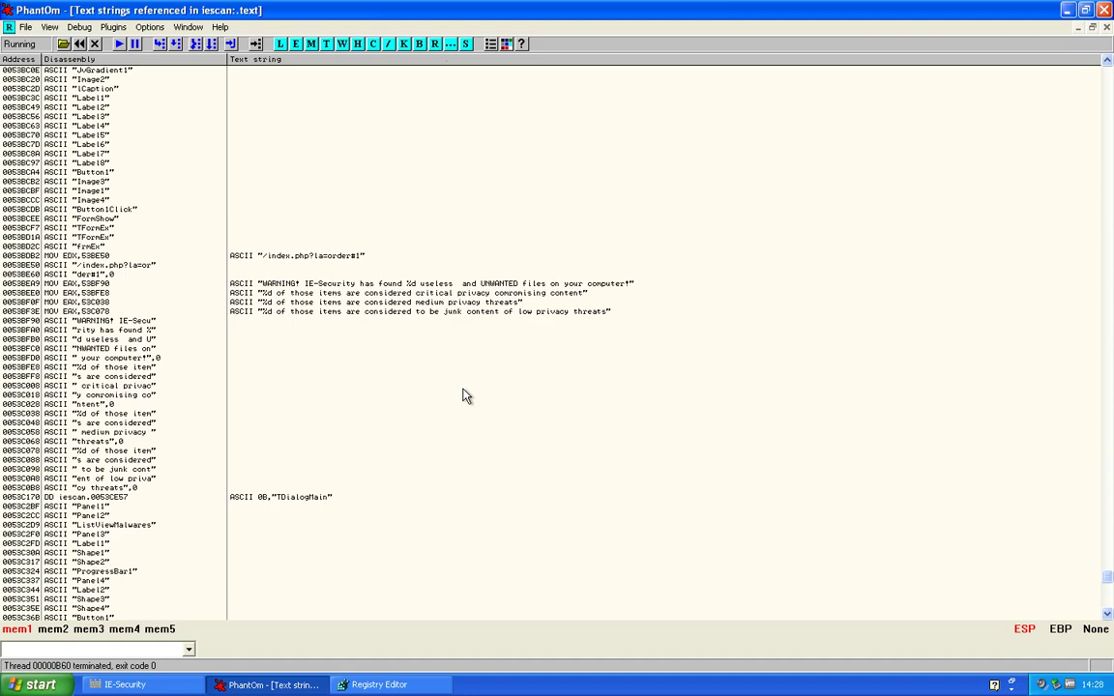
Jump to the code using /index.php?la=order#1, then trigger IE-Security's Purchase License and answer No
{"action": "double_click", "coordinate": [325, 257]}
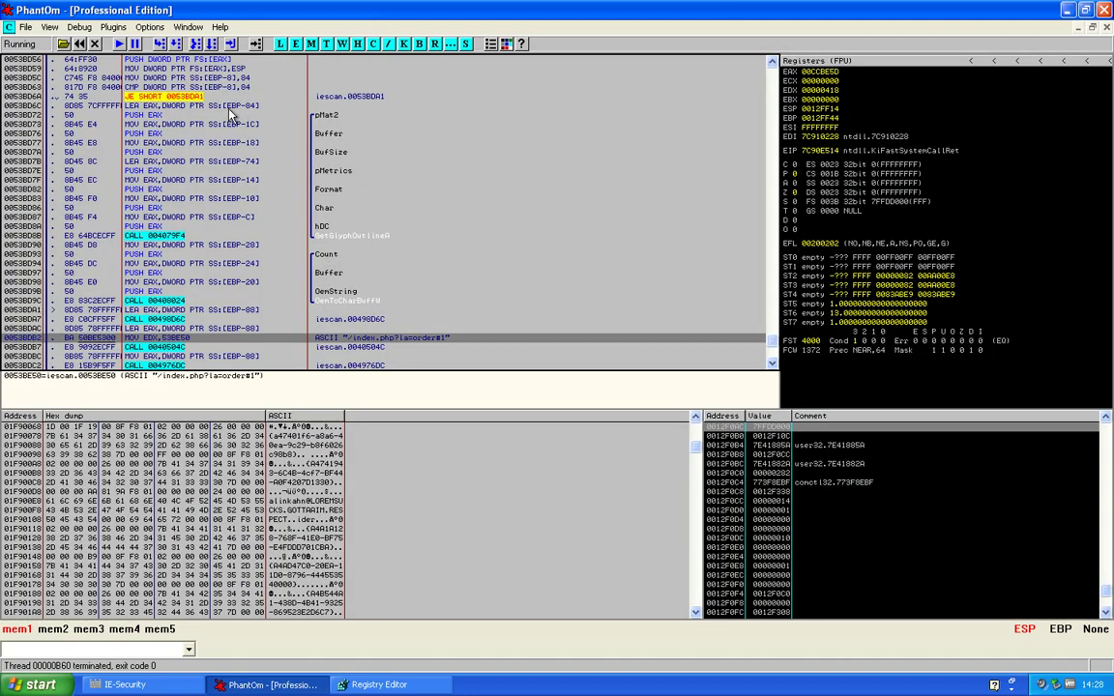
{"action": "left_click", "coordinate": [379, 685]}
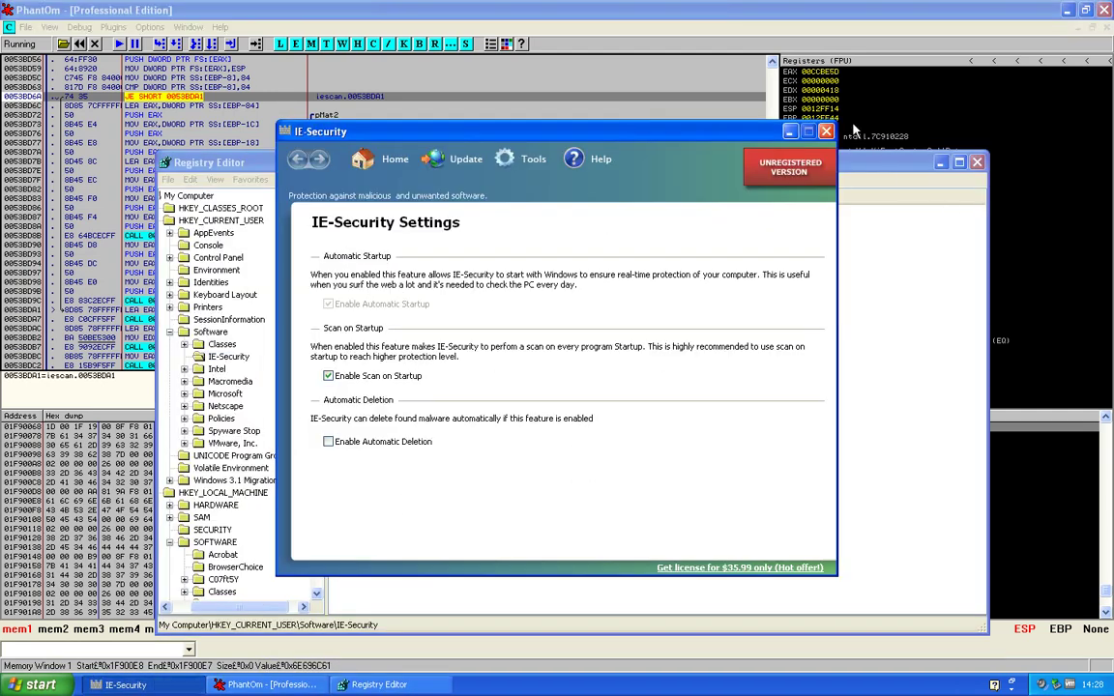
{"action": "left_click", "coordinate": [812, 166]}
{"action": "left_click", "coordinate": [464, 321]}
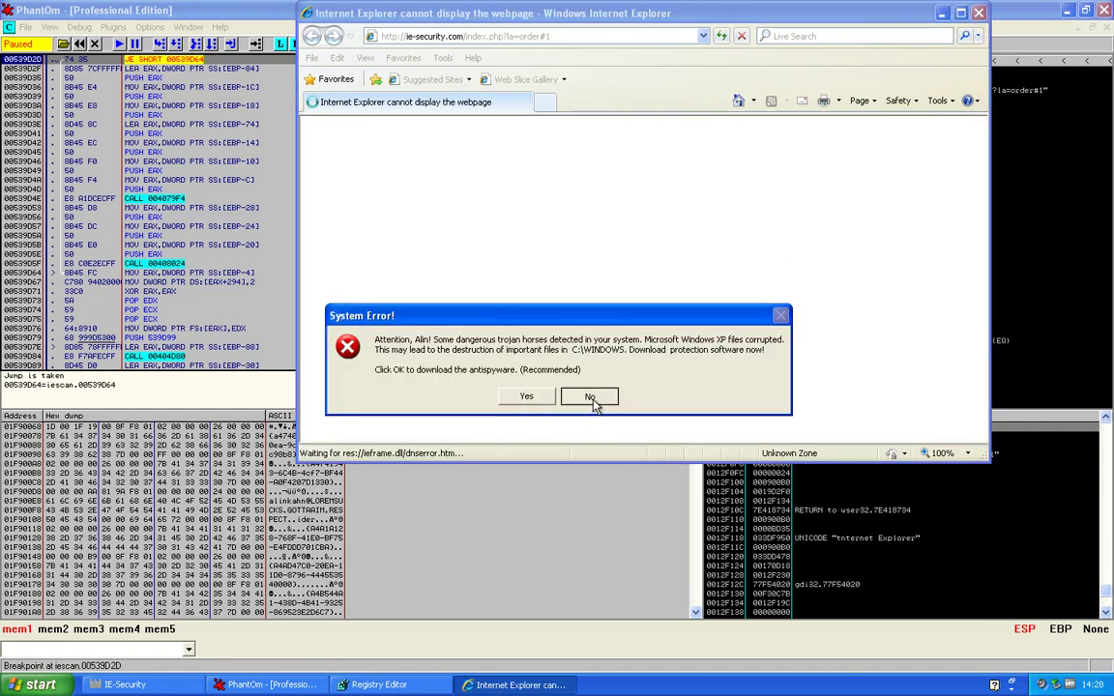
{"action": "left_click", "coordinate": [590, 397]}
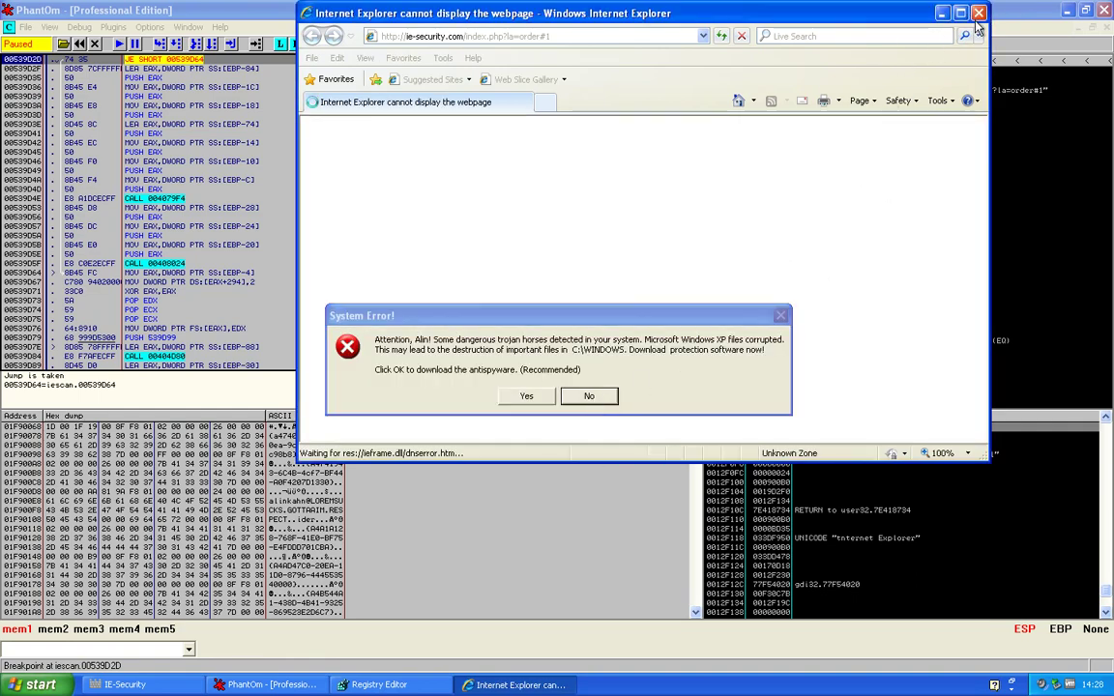
{"action": "left_click", "coordinate": [231, 247]}
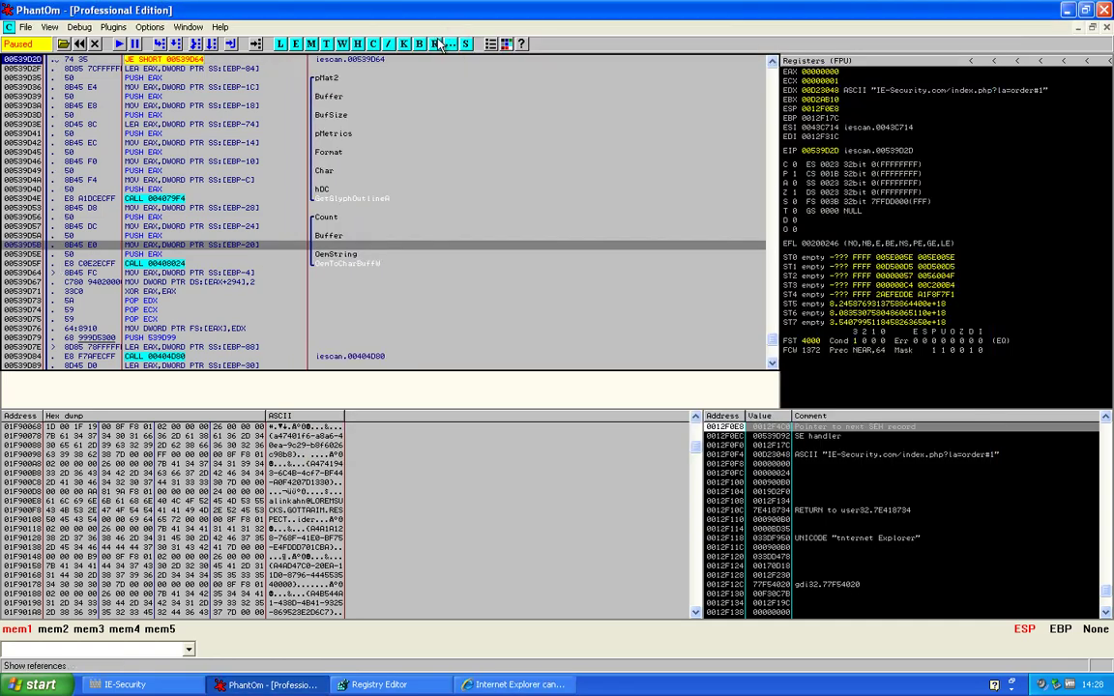
Reopen iescan's referenced text strings and browse down to TaskbarCreated and Delphi Picture
{"action": "left_click", "coordinate": [435, 43]}
{"action": "scroll", "coordinate": [382, 448], "scroll_direction": "down", "scroll_amount": 10}
{"action": "scroll", "coordinate": [382, 448], "scroll_direction": "down", "scroll_amount": 5}
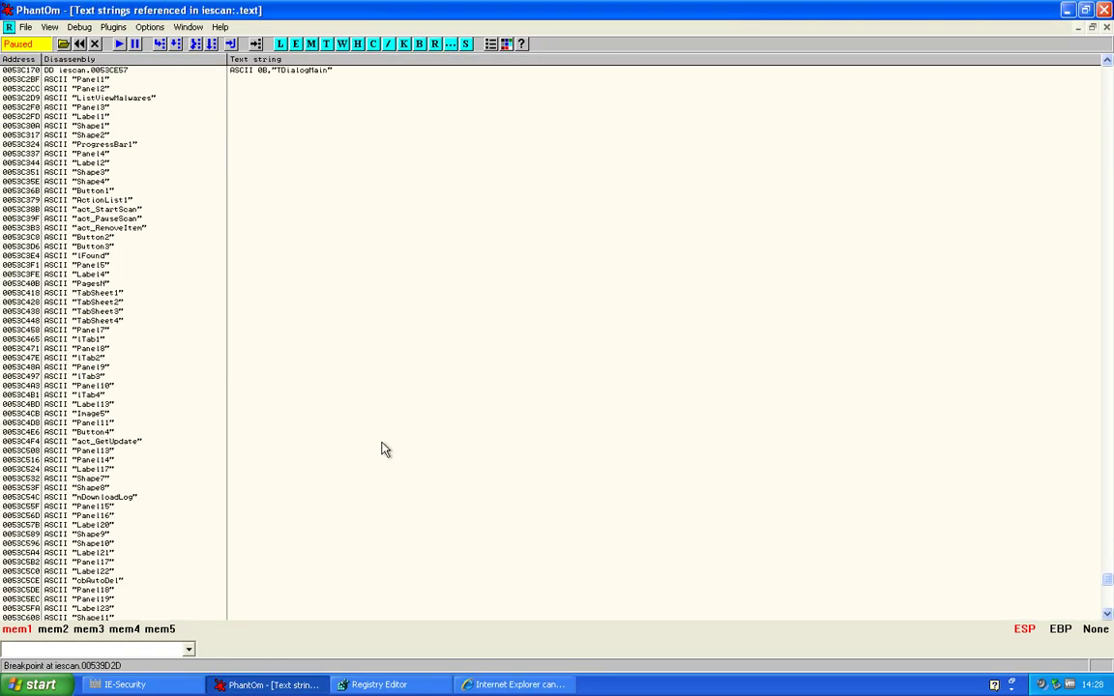
{"action": "scroll", "coordinate": [382, 448], "scroll_direction": "down", "scroll_amount": 15}
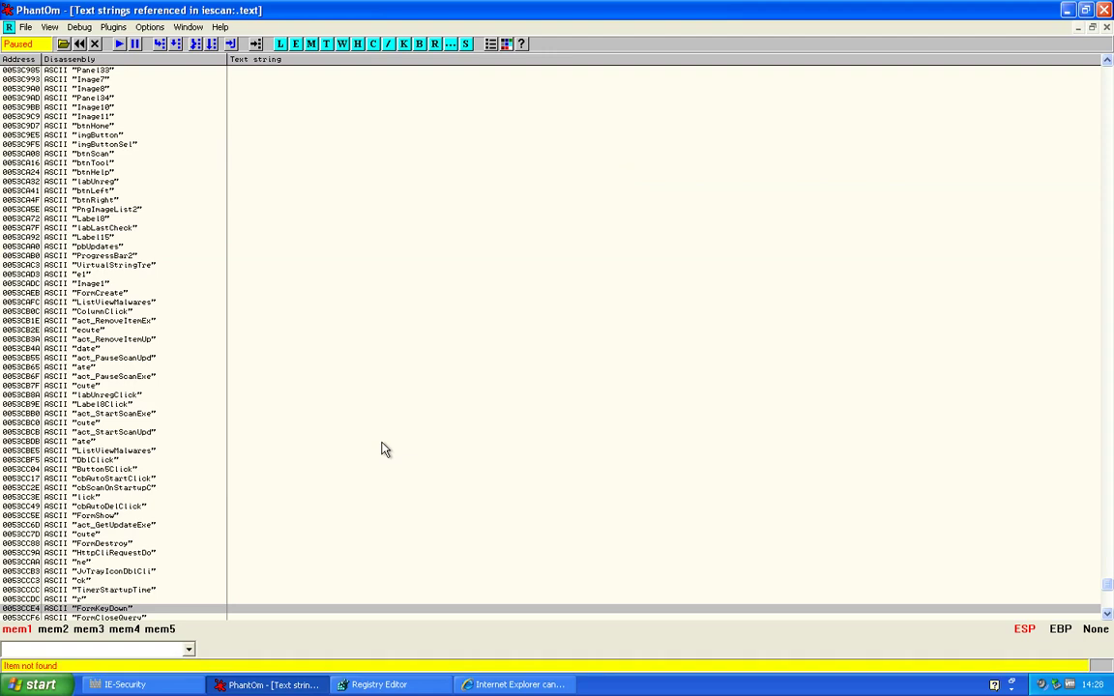
{"action": "scroll", "coordinate": [1014, 527], "scroll_direction": "down", "scroll_amount": 20}
{"action": "left_click_drag", "start_coordinate": [1108, 582], "coordinate": [1104, 603]}
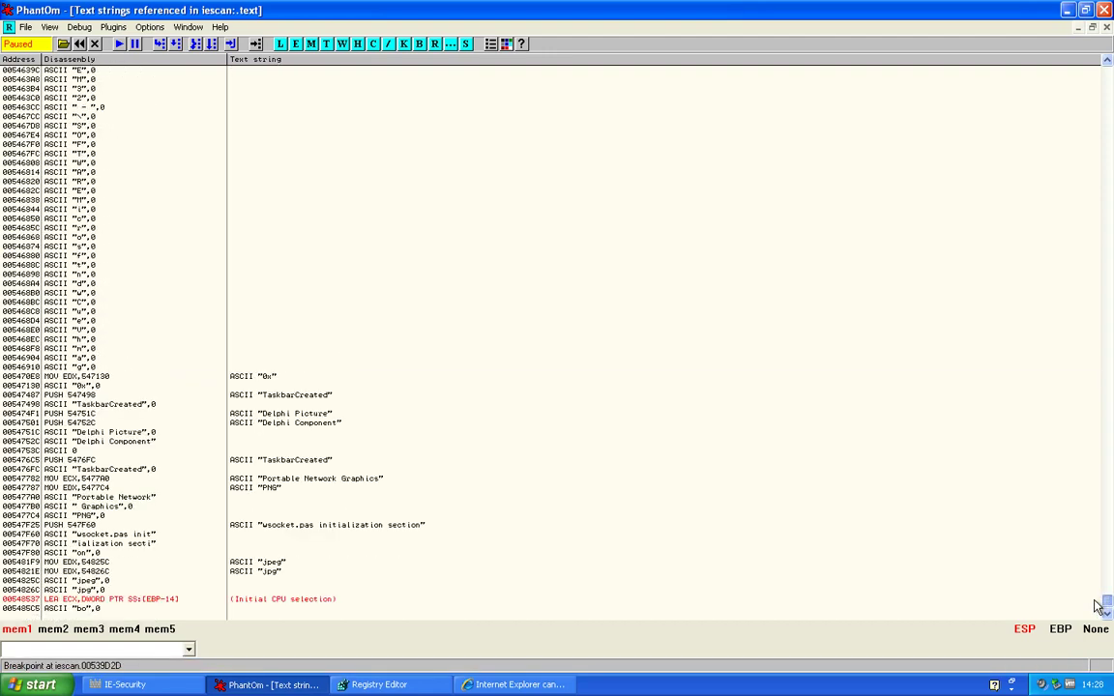
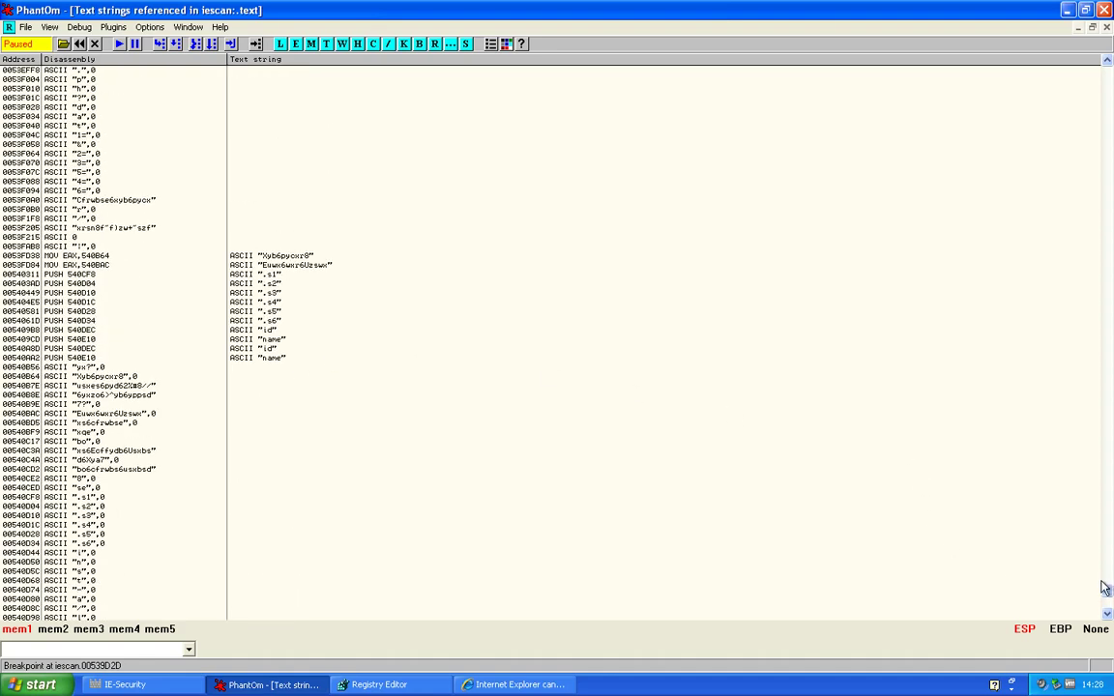
Follow the MOV EDX,544C04 "SystemID" string reference to its iescan code at 00544BBC
{"action": "left_click_drag", "start_coordinate": [1107, 600], "coordinate": [1103, 601]}
{"action": "scroll", "coordinate": [1099, 604], "scroll_direction": "down", "scroll_amount": 15}
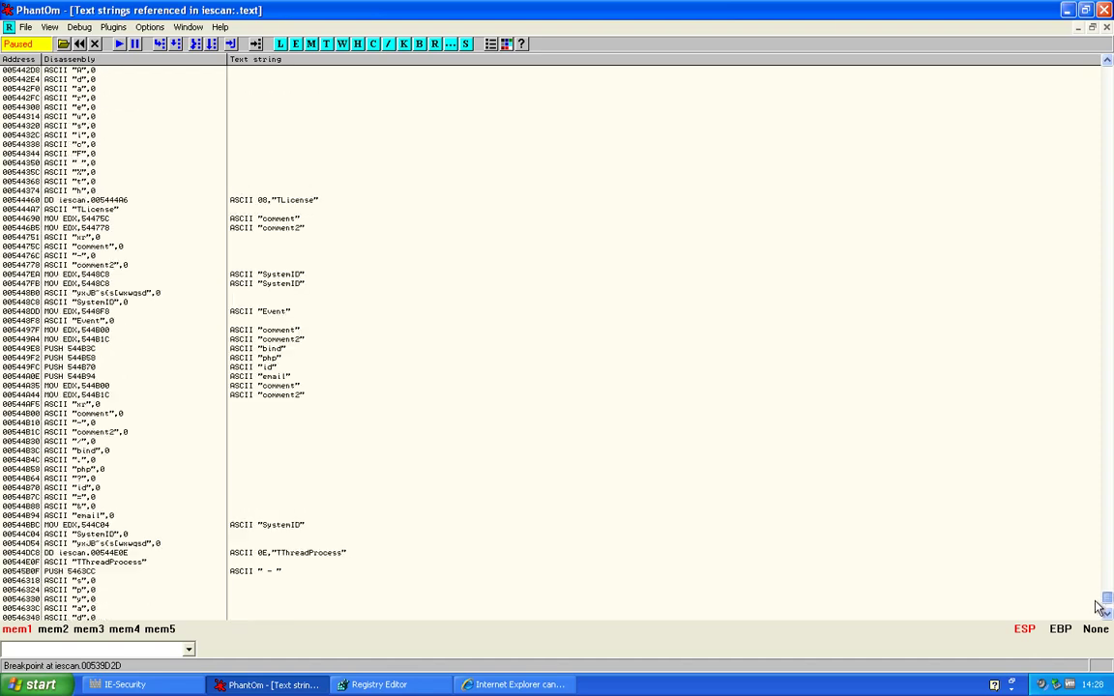
{"action": "scroll", "coordinate": [503, 366], "scroll_direction": "up", "scroll_amount": 5}
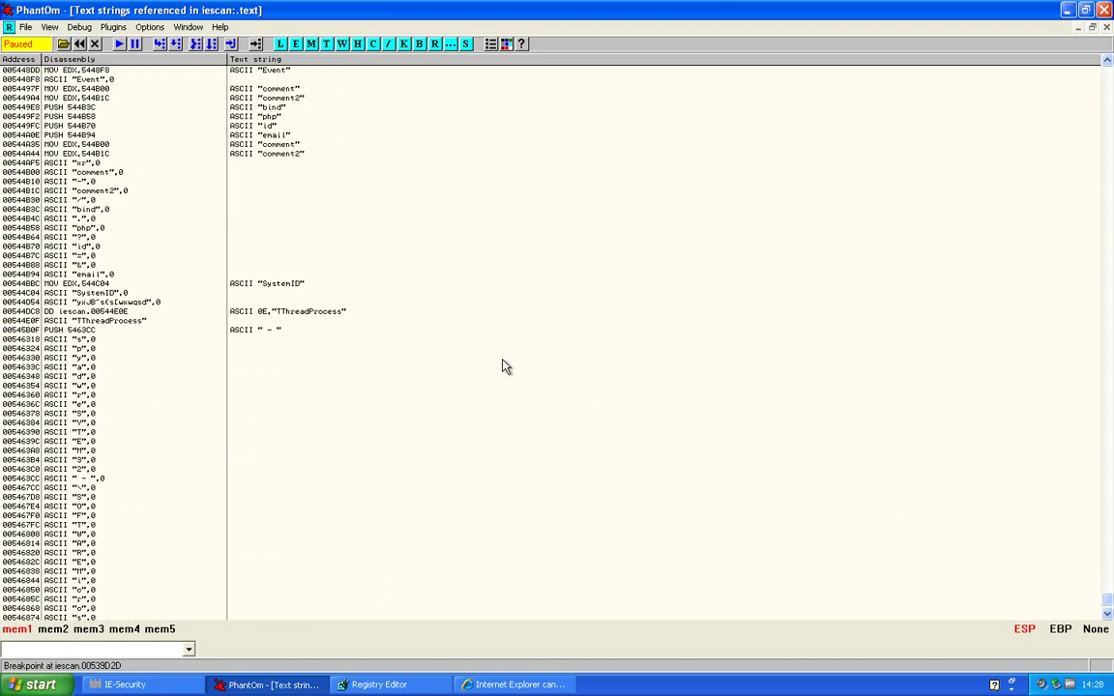
{"action": "double_click", "coordinate": [300, 285]}
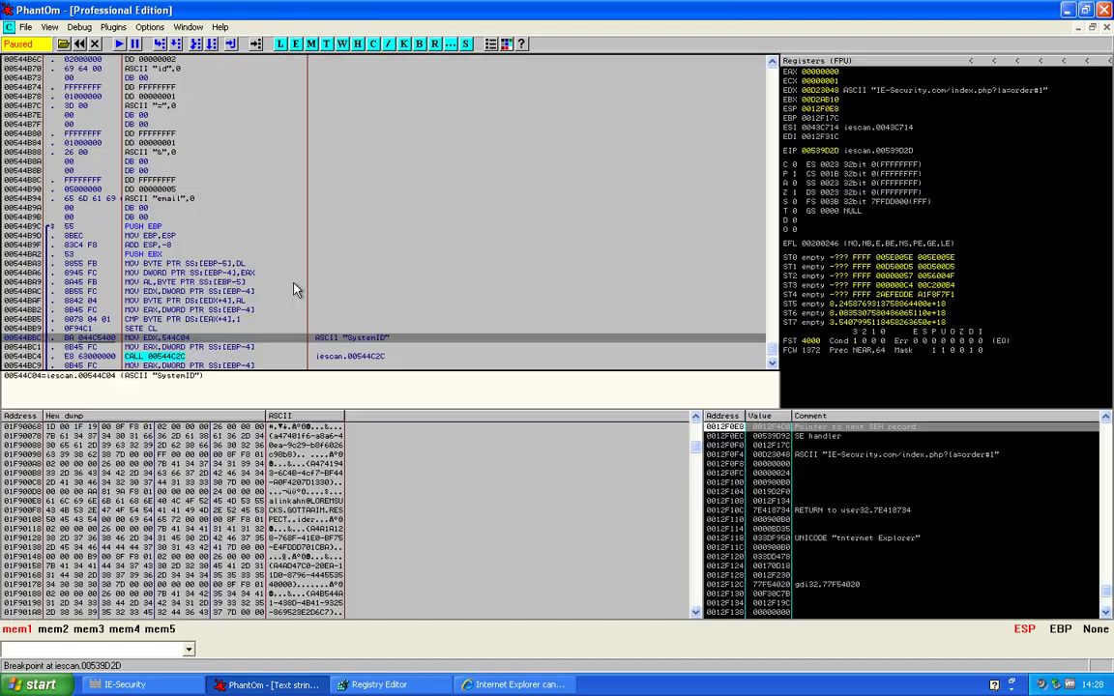
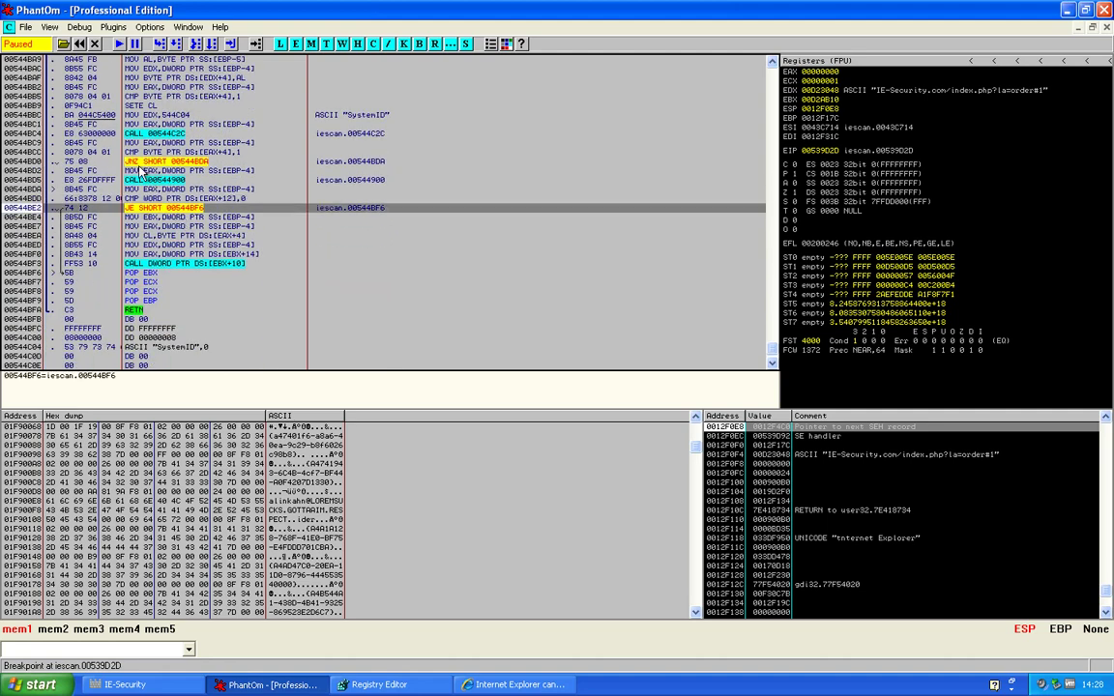
Resume the debuggee from the JNZ at 00544BD0 and dismiss the fake antispyware and system alerts
{"action": "left_click", "coordinate": [129, 162]}
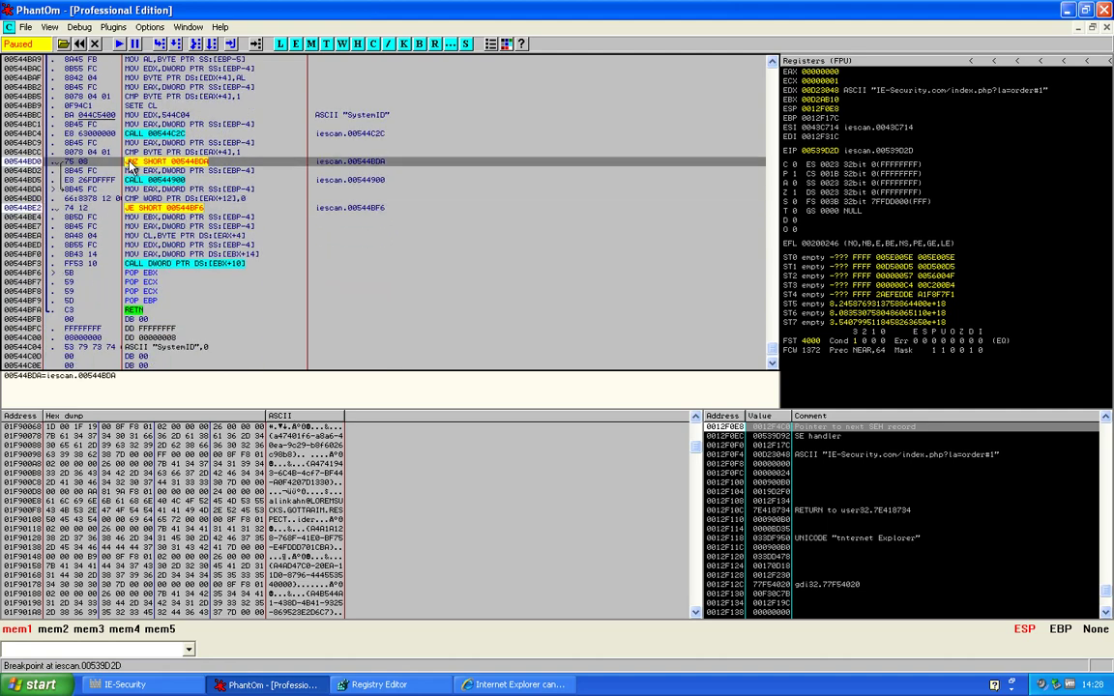
{"action": "left_click", "coordinate": [118, 44]}
{"action": "left_click", "coordinate": [574, 232]}
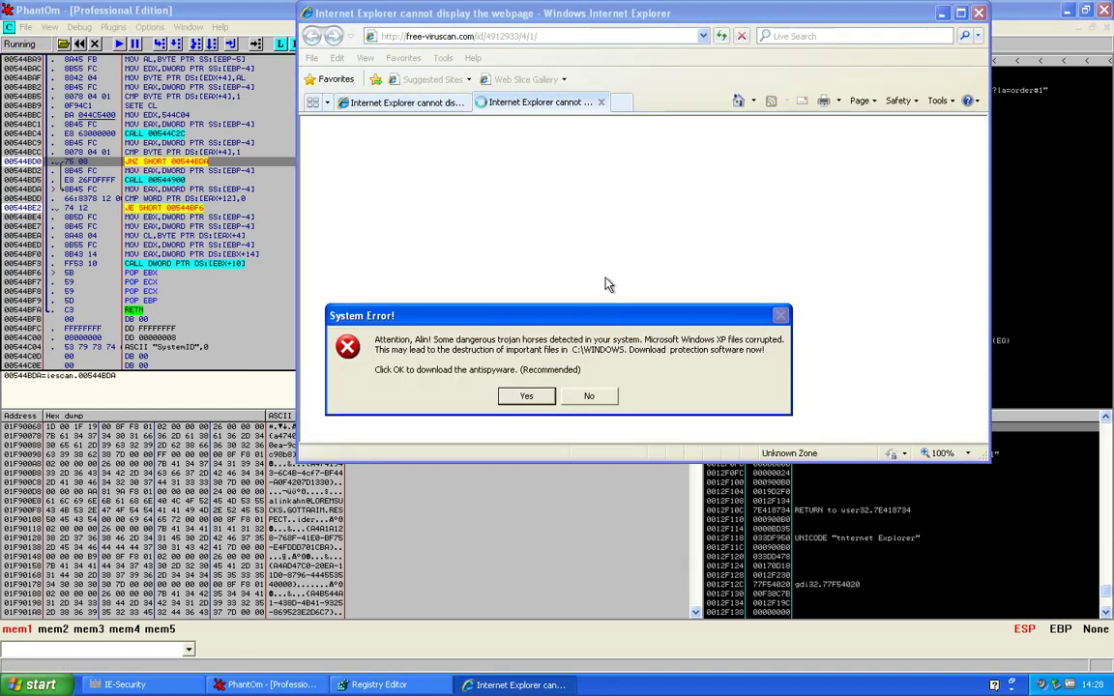
{"action": "left_click", "coordinate": [589, 396]}
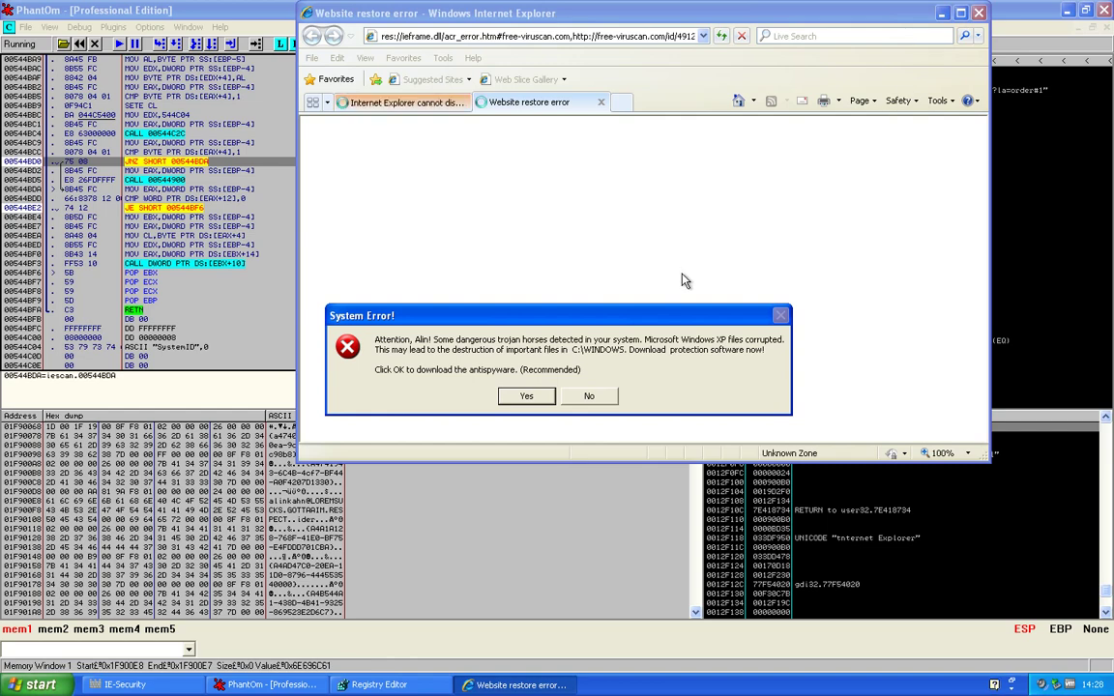
{"action": "left_click", "coordinate": [589, 395]}
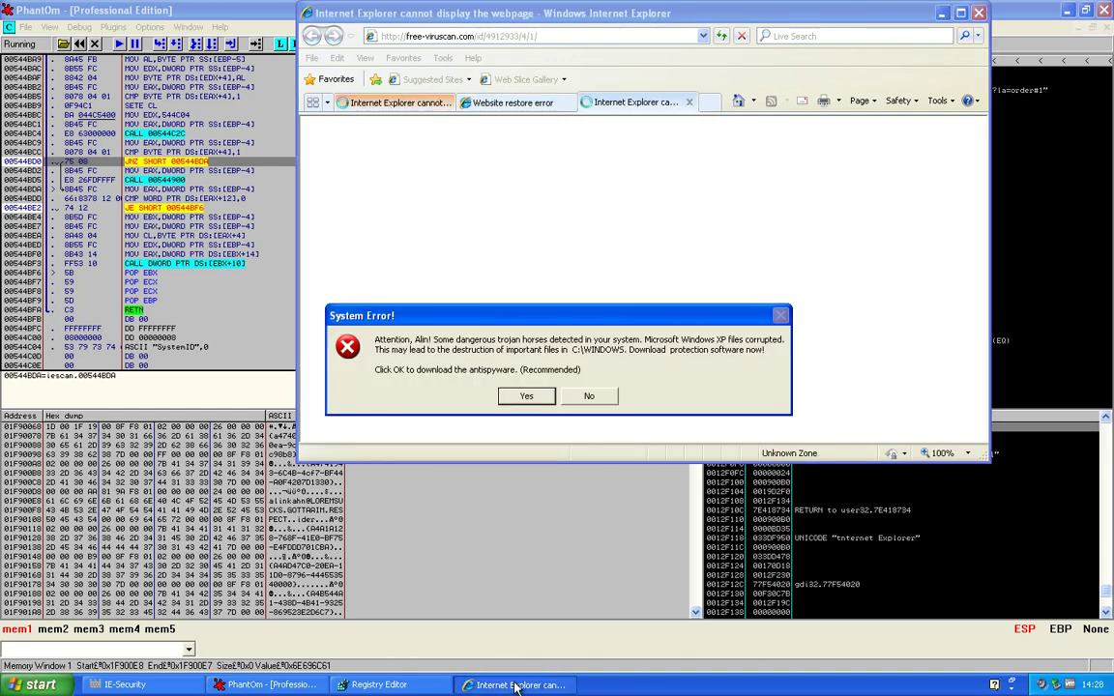
Dismiss the System Error popup, kill Internet Explorer with 'taskkill /f /im iexplore.exe', and decline the crash report
{"action": "left_click", "coordinate": [589, 396]}
{"action": "key", "text": "super+r"}
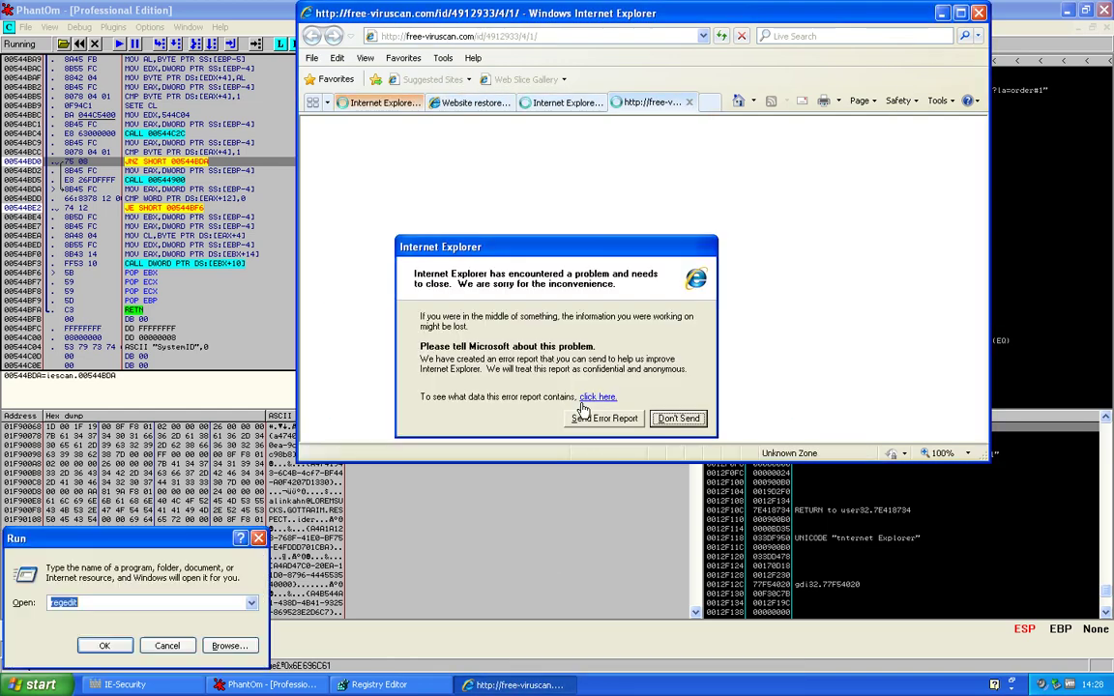
{"action": "key", "text": "Down"}
{"action": "key", "text": "Down"}
{"action": "key", "text": "Down"}
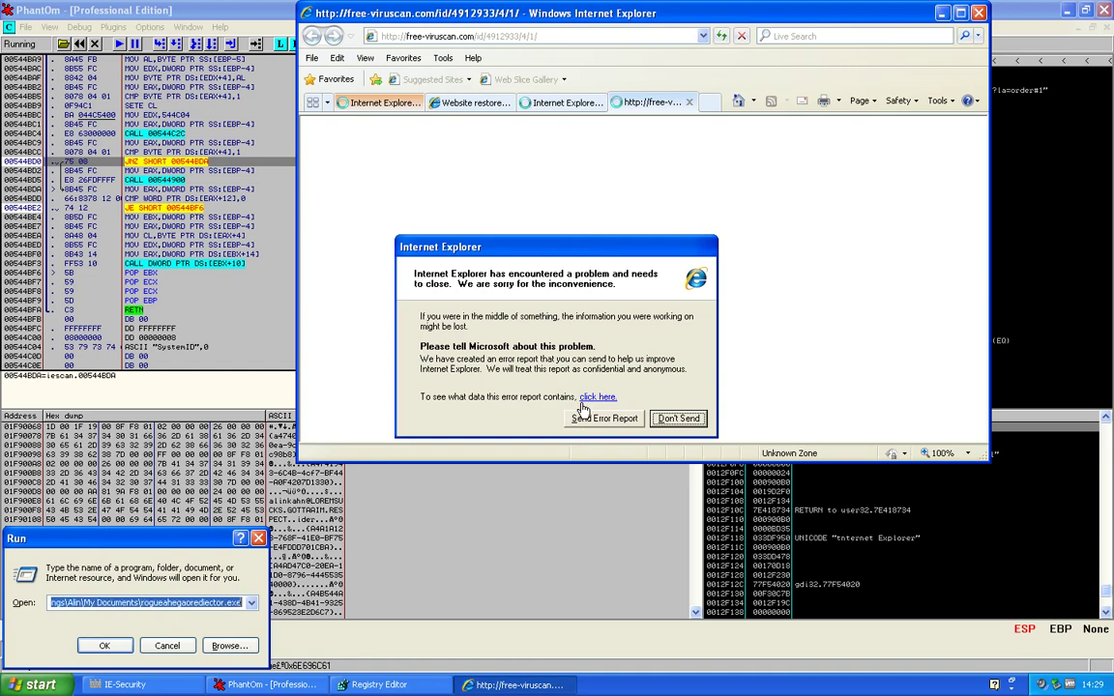
{"action": "key", "text": "Down"}
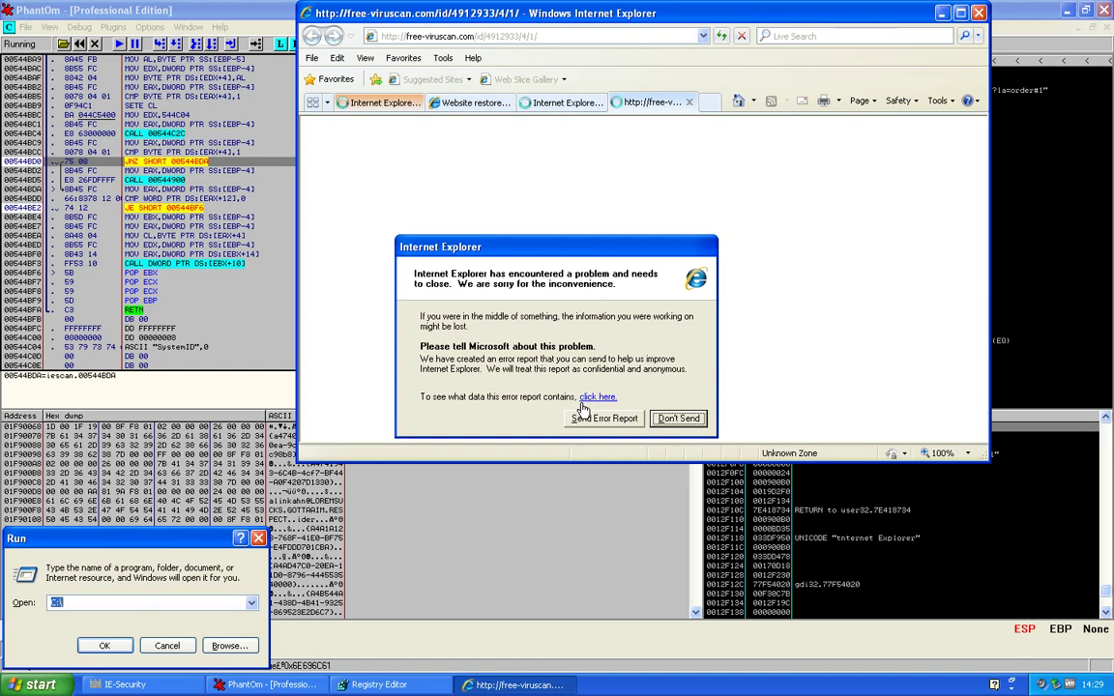
{"action": "key", "text": "Up"}
{"action": "key", "text": "Return"}
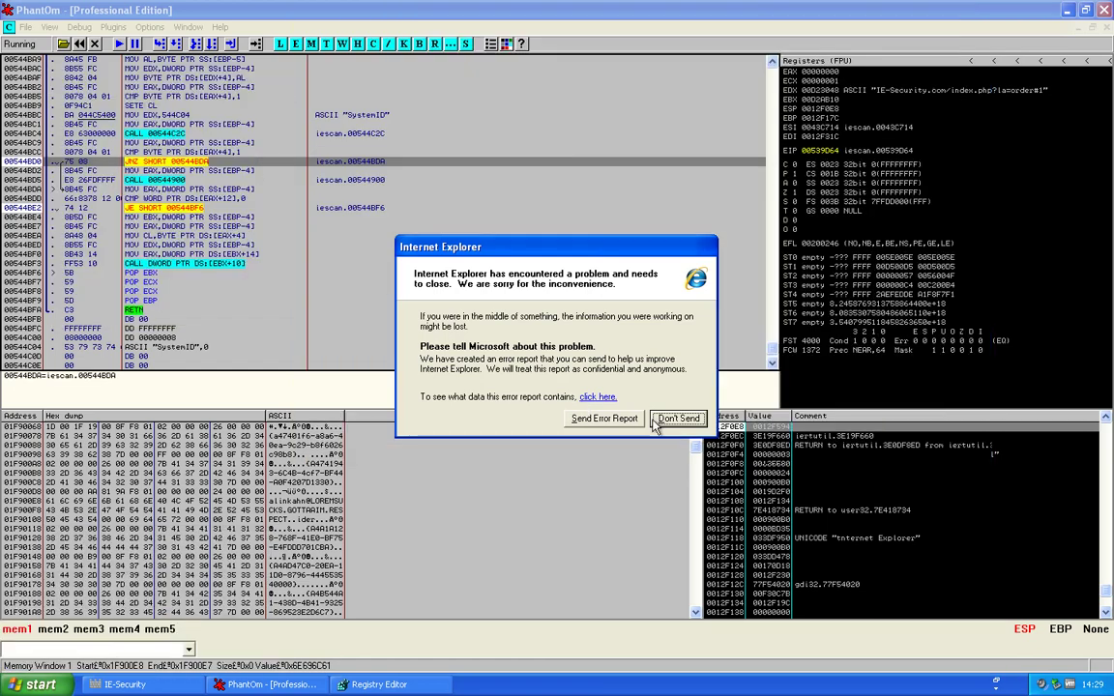
{"action": "left_click", "coordinate": [673, 418]}
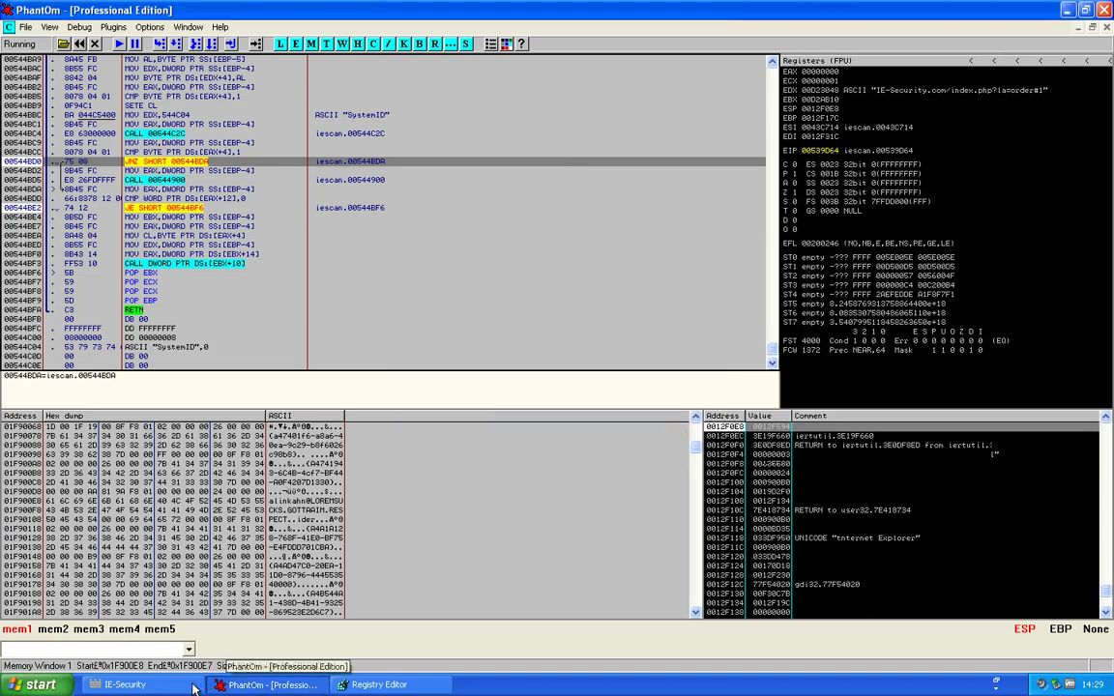
In IE-Security's Evaluation Version dialog, paste the copied e-mail into the E-mail field and start pasting into Activation Code
{"action": "left_click", "coordinate": [124, 685]}
{"action": "left_click", "coordinate": [787, 167]}
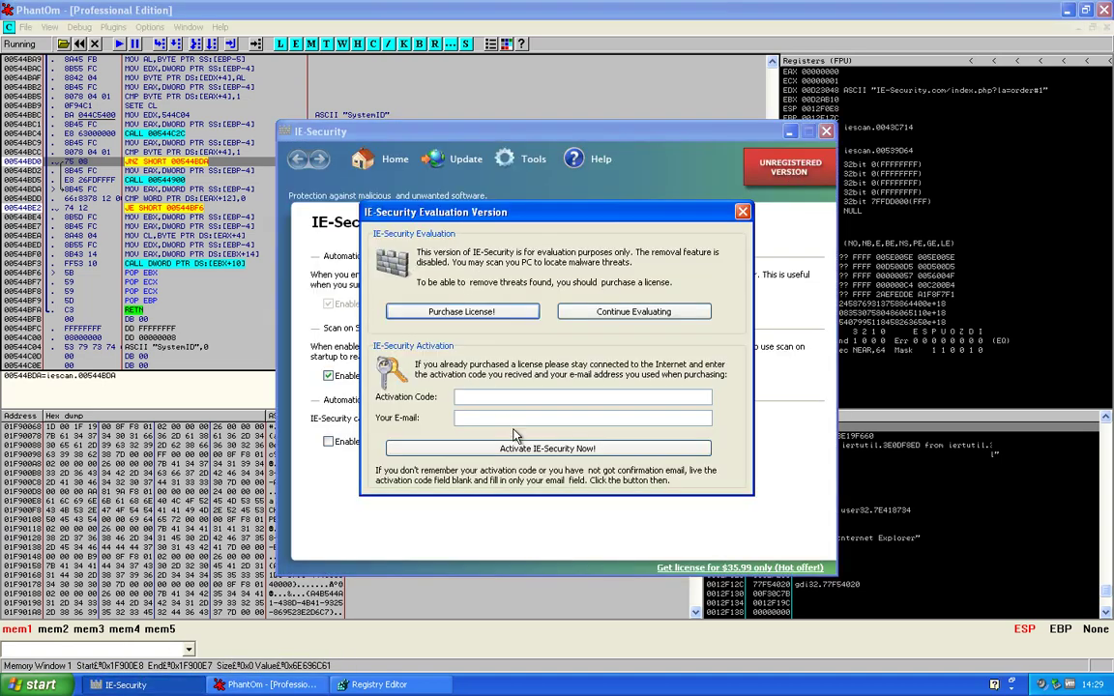
{"action": "right_click", "coordinate": [504, 419]}
{"action": "left_click", "coordinate": [530, 470]}
{"action": "right_click", "coordinate": [640, 402]}
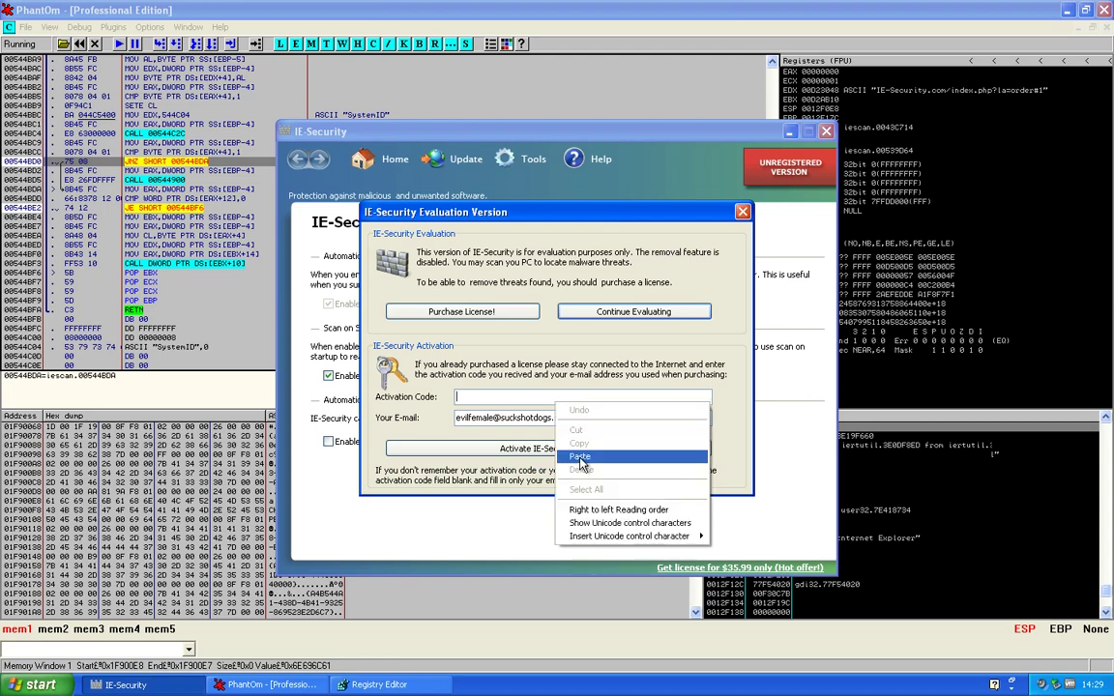
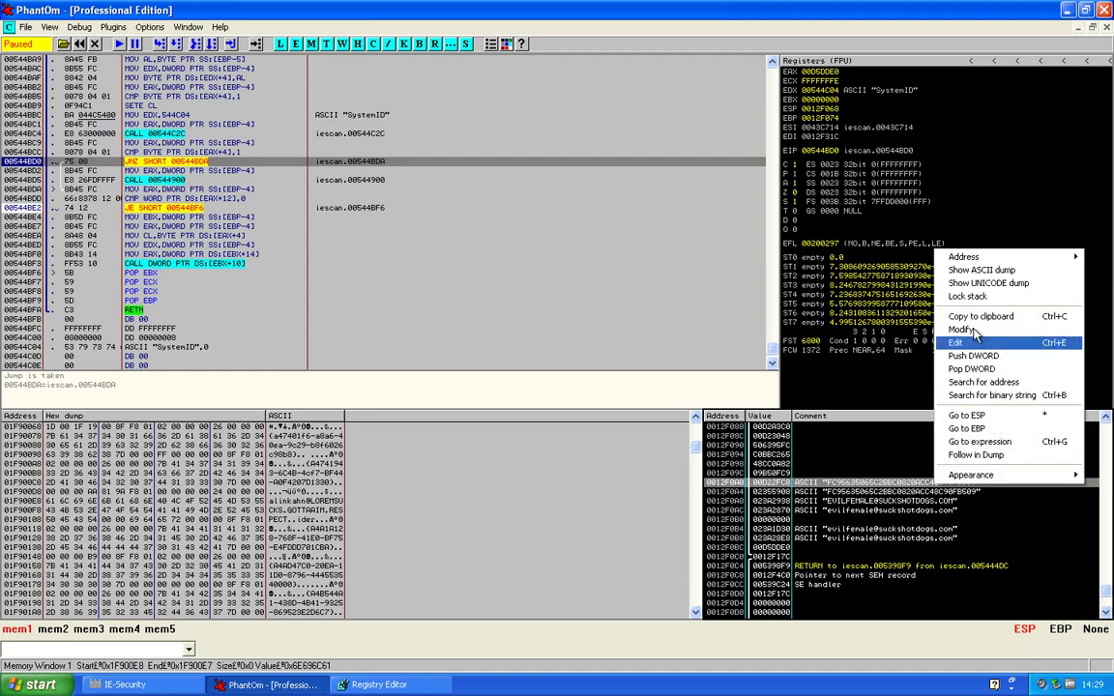
Dismiss the stack edit dialog unchanged, then copy stack rows 0012F09C through 0012F0BC to the clipboard
{"action": "left_click", "coordinate": [976, 343]}
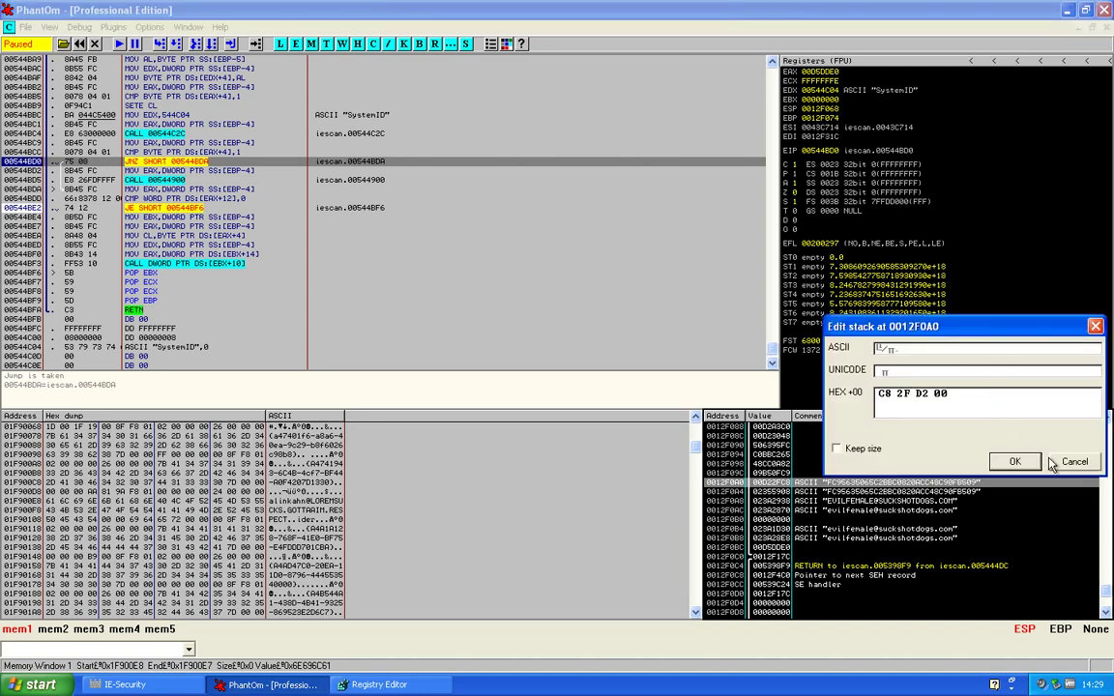
{"action": "left_click", "coordinate": [1072, 462]}
{"action": "left_click_drag", "start_coordinate": [895, 473], "coordinate": [991, 529]}
{"action": "right_click", "coordinate": [977, 512]}
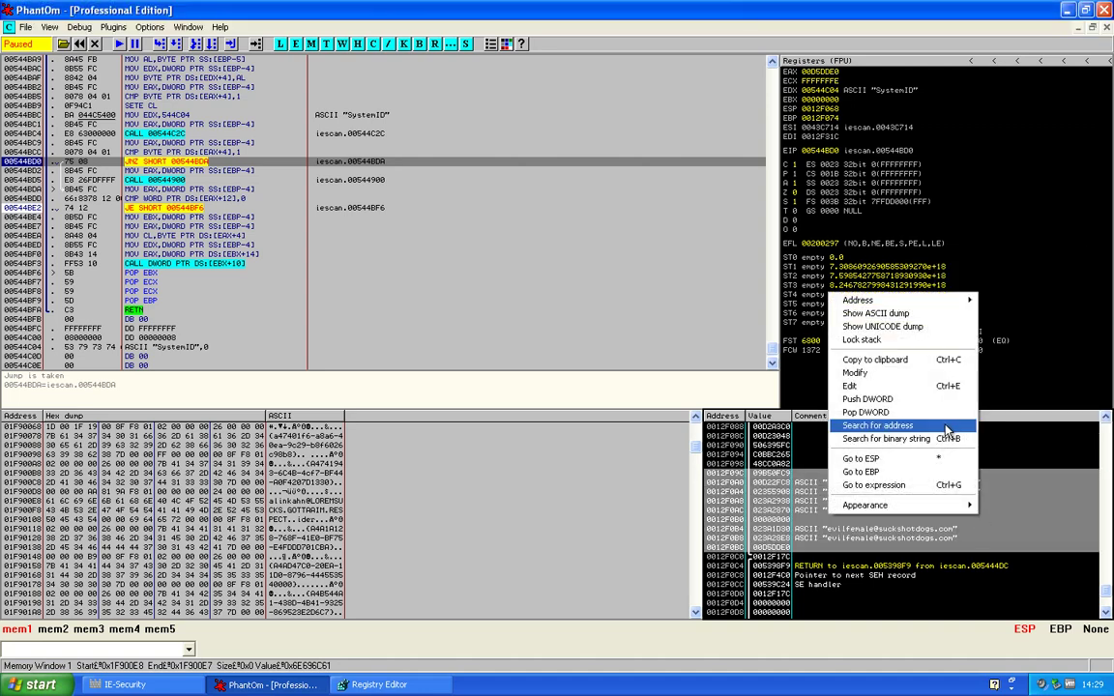
{"action": "left_click", "coordinate": [880, 361]}
Launch Notepad from the Run prompt with 'notepad' and bring up its editing menu in the blank document
{"action": "left_click", "coordinate": [58, 683]}
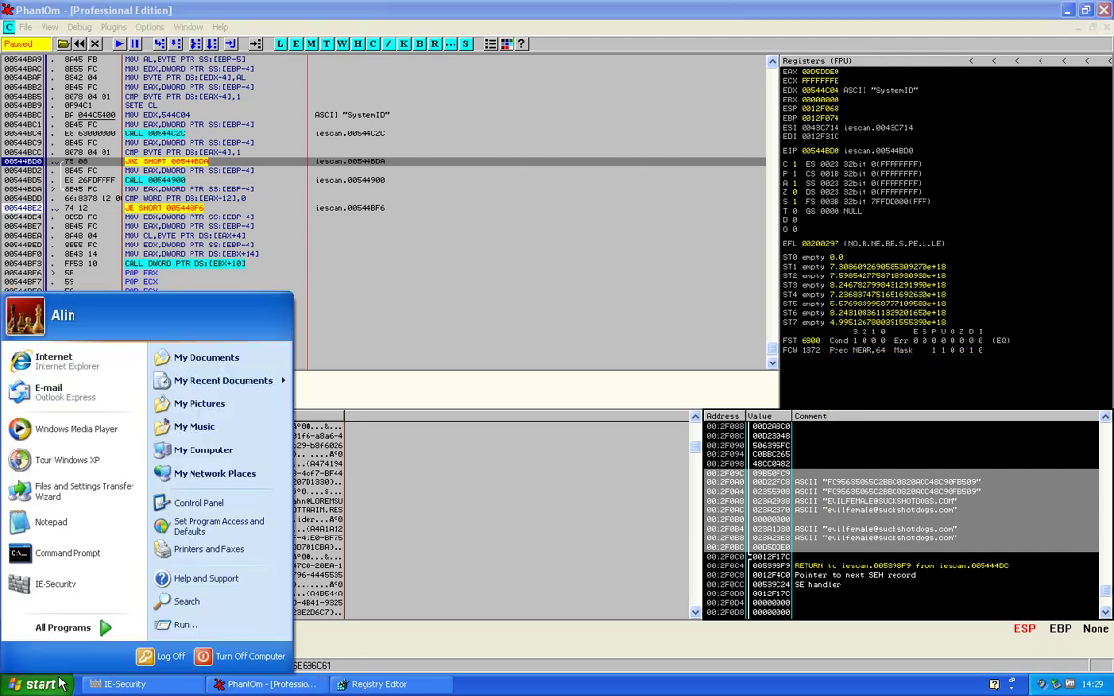
{"action": "left_click", "coordinate": [185, 624]}
{"action": "type", "text": "n"}
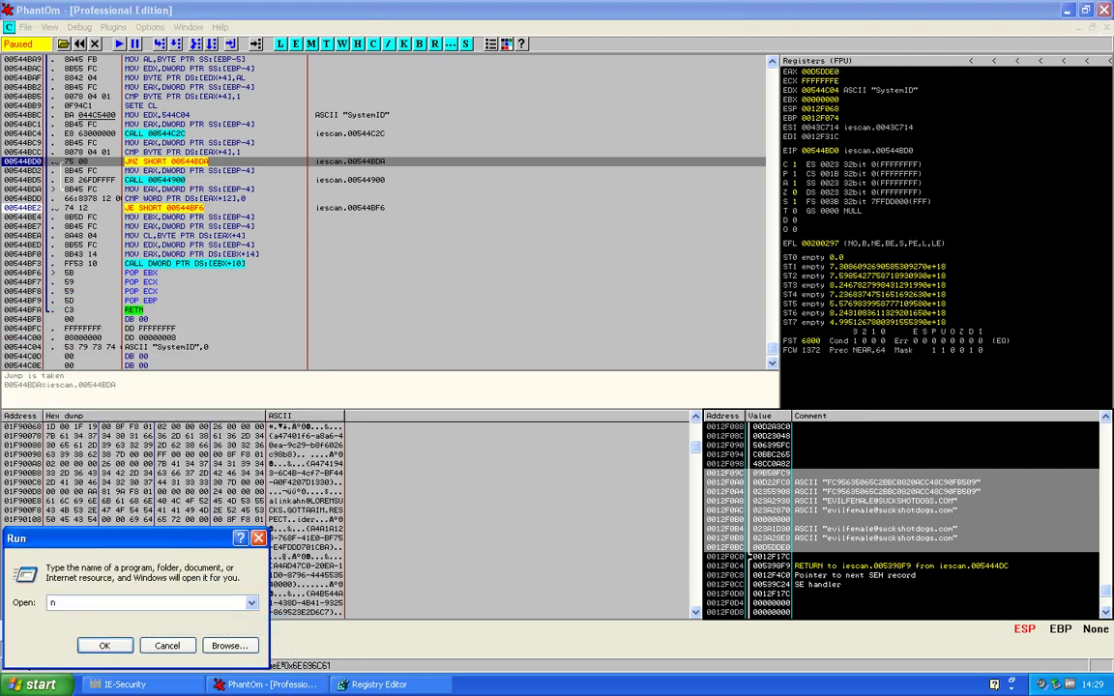
{"action": "type", "text": "otepad"}
{"action": "key", "text": "Return"}
{"action": "right_click", "coordinate": [220, 262]}
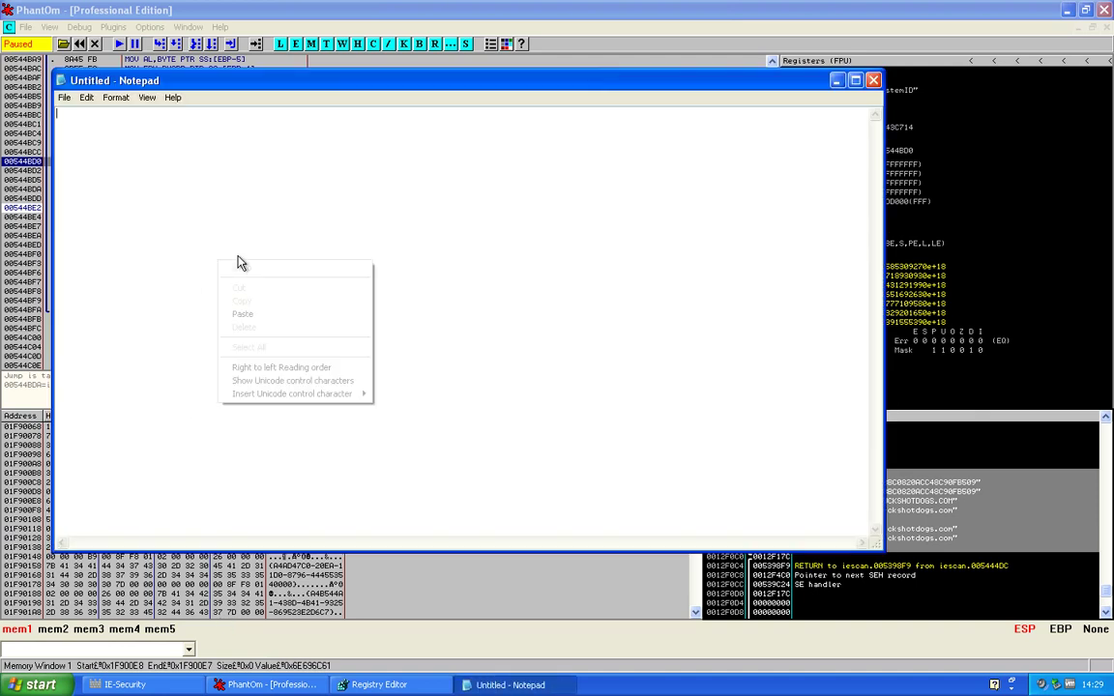
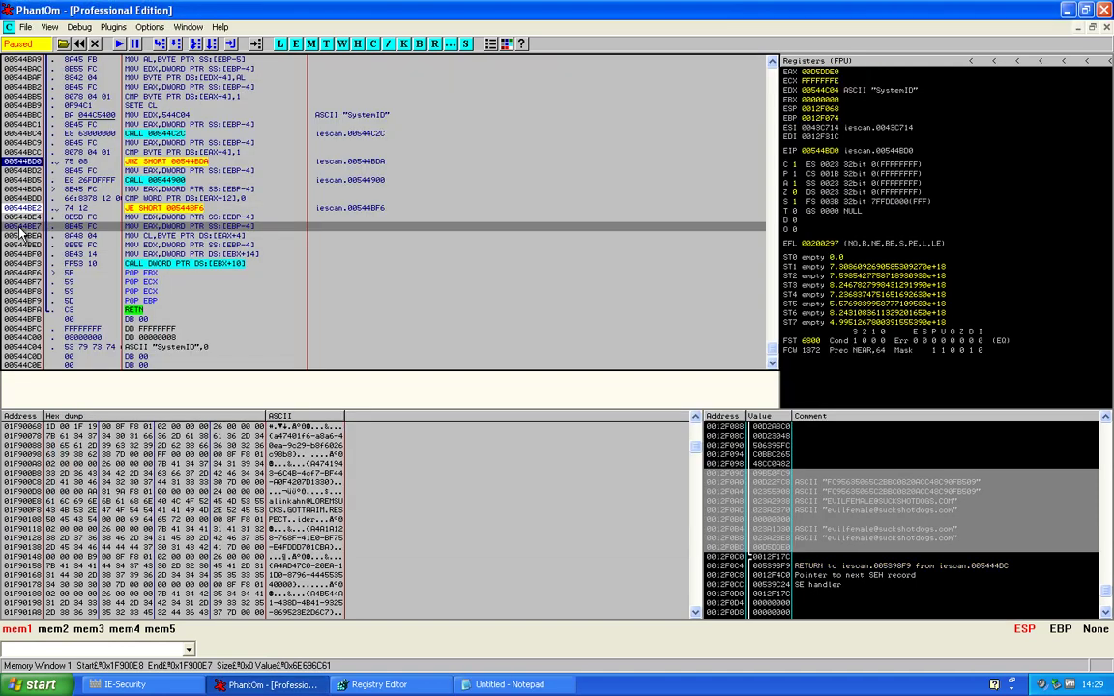
Step from JNZ SHORT to the JE SHORT at 00544BE2 and show its Binary Edit/Fill with NOPs options
{"action": "left_click", "coordinate": [164, 163]}
{"action": "key", "text": "F8"}
{"action": "key", "text": "F8"}
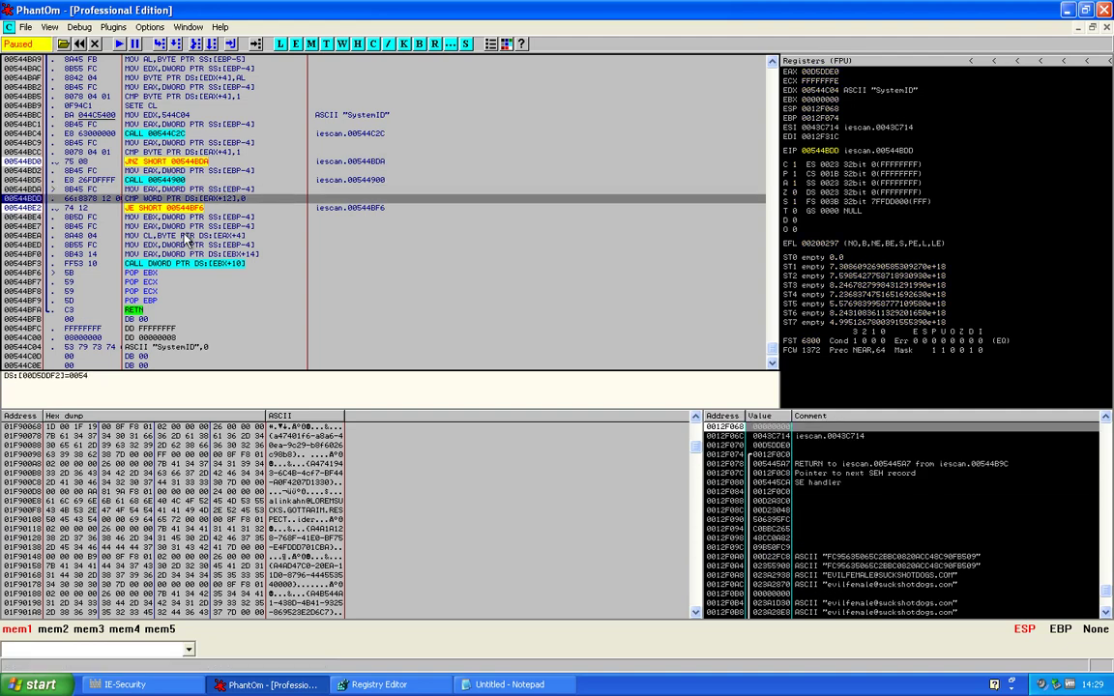
{"action": "right_click", "coordinate": [180, 220]}
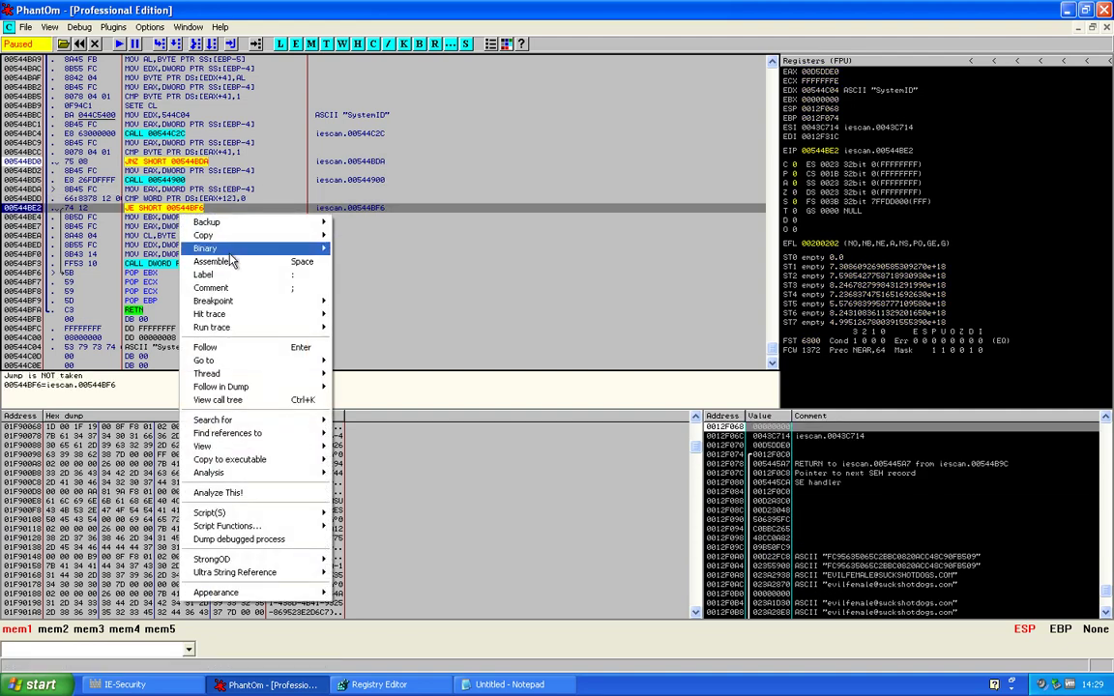
{"action": "mouse_move", "coordinate": [222, 236]}
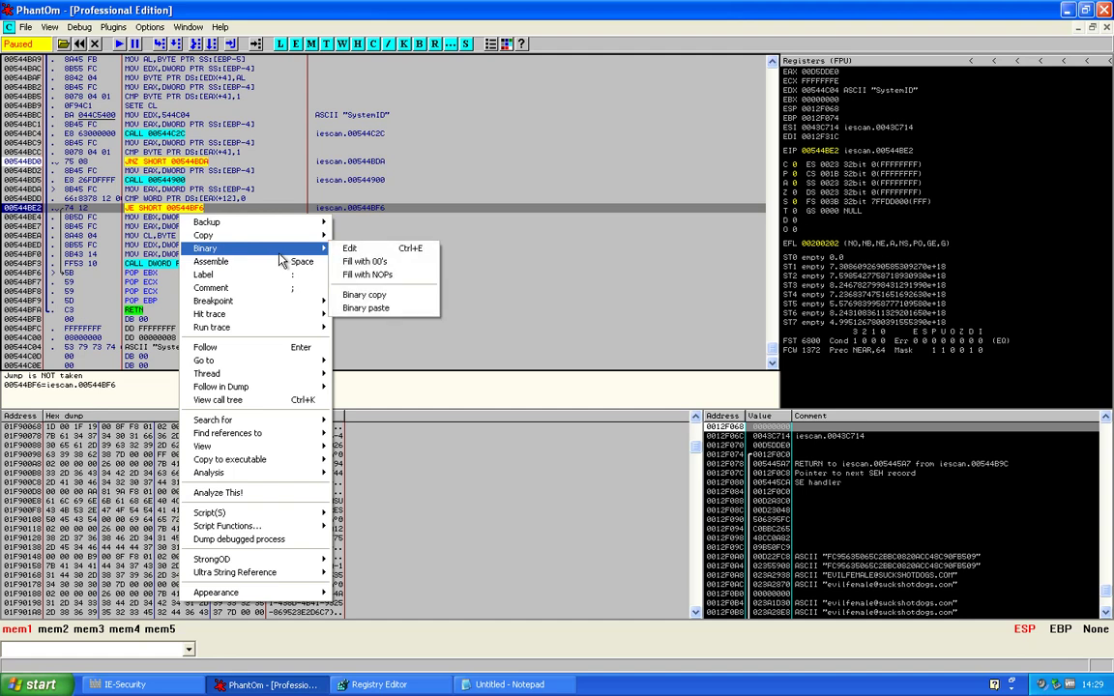
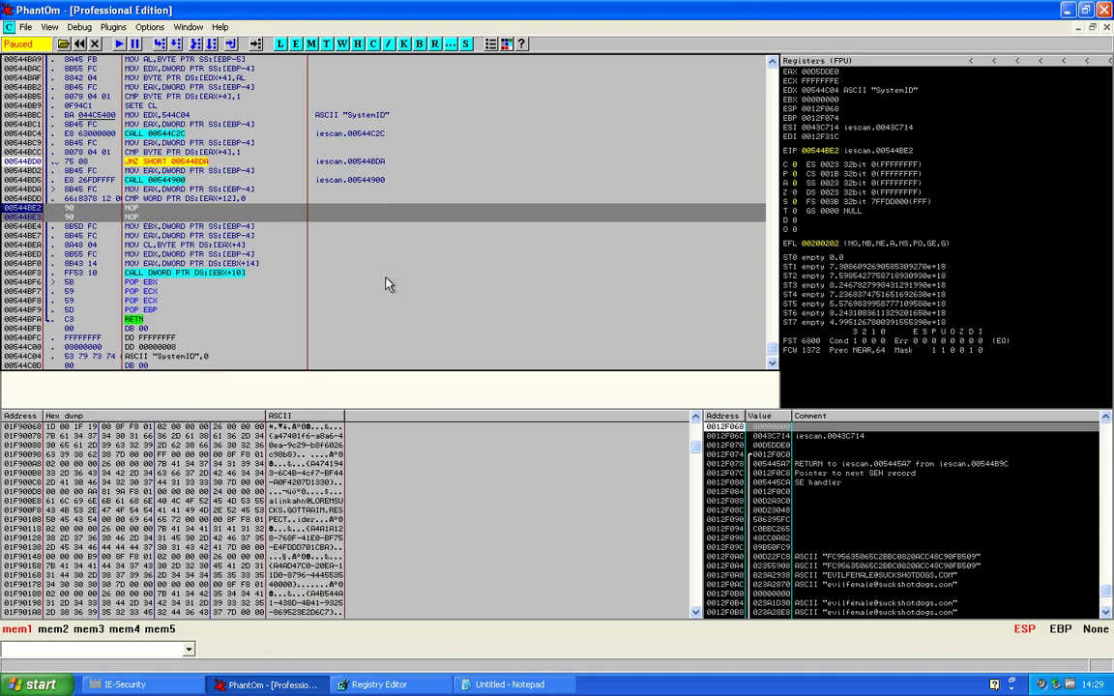
Select the MOV EDX,544C04 instruction that references the "SystemID" string
{"action": "left_click", "coordinate": [366, 116]}
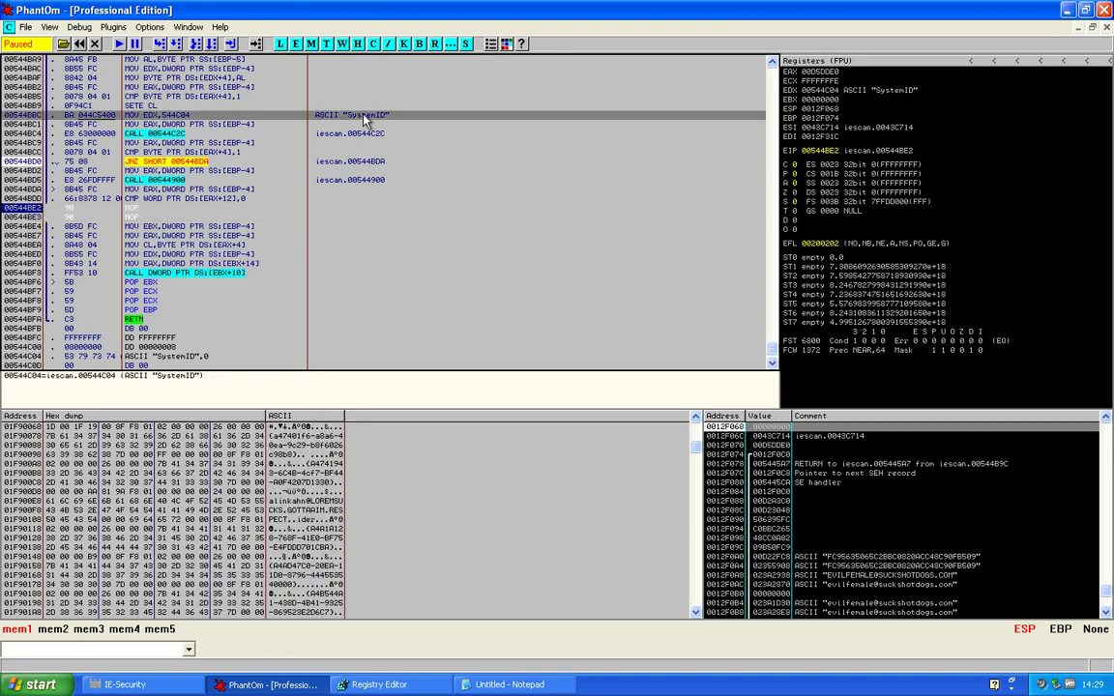
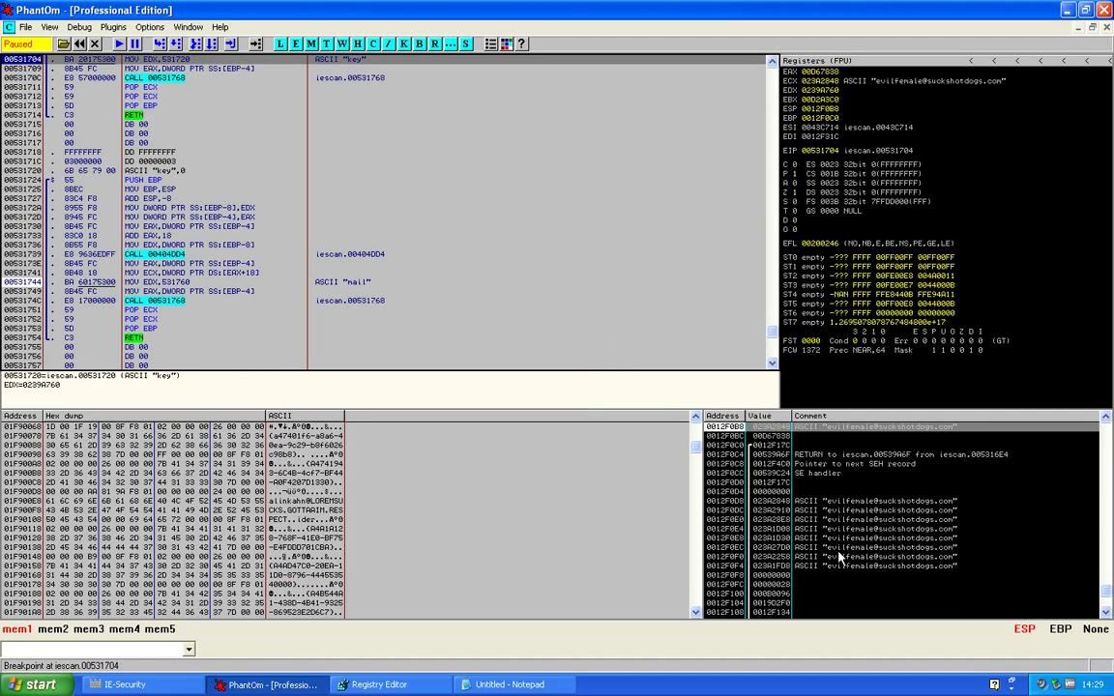
Resume iescan.exe with F9 until the IE-Security Evaluation Version window appears
{"action": "key", "text": "F9"}
{"action": "key", "text": "F9"}
{"action": "key", "text": "F9"}
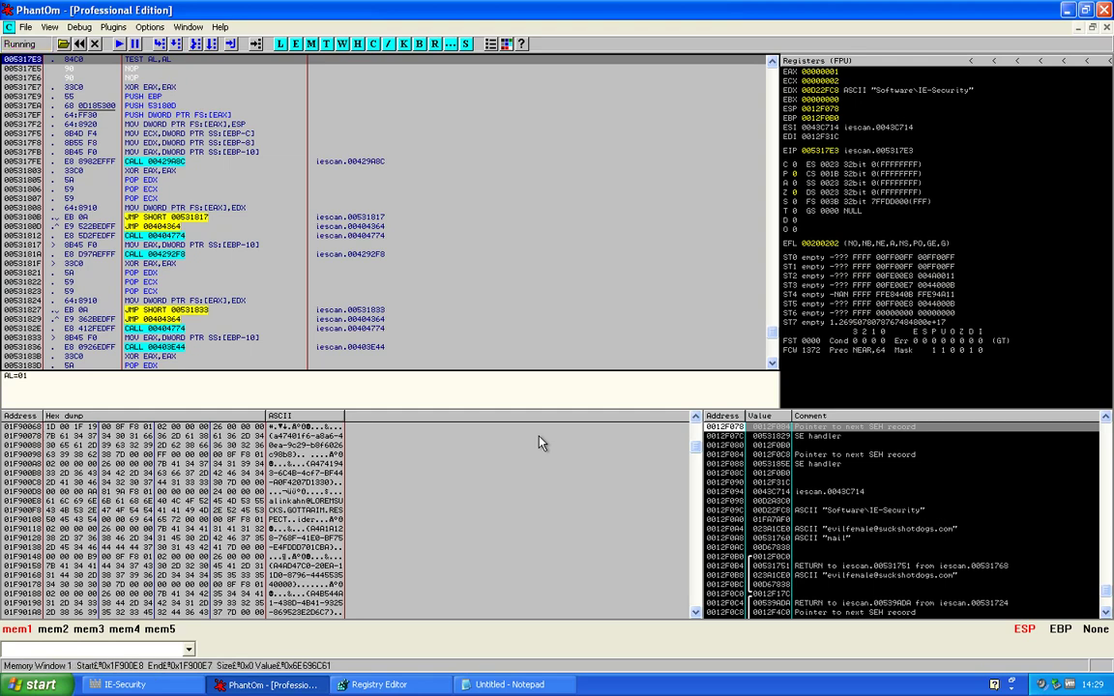
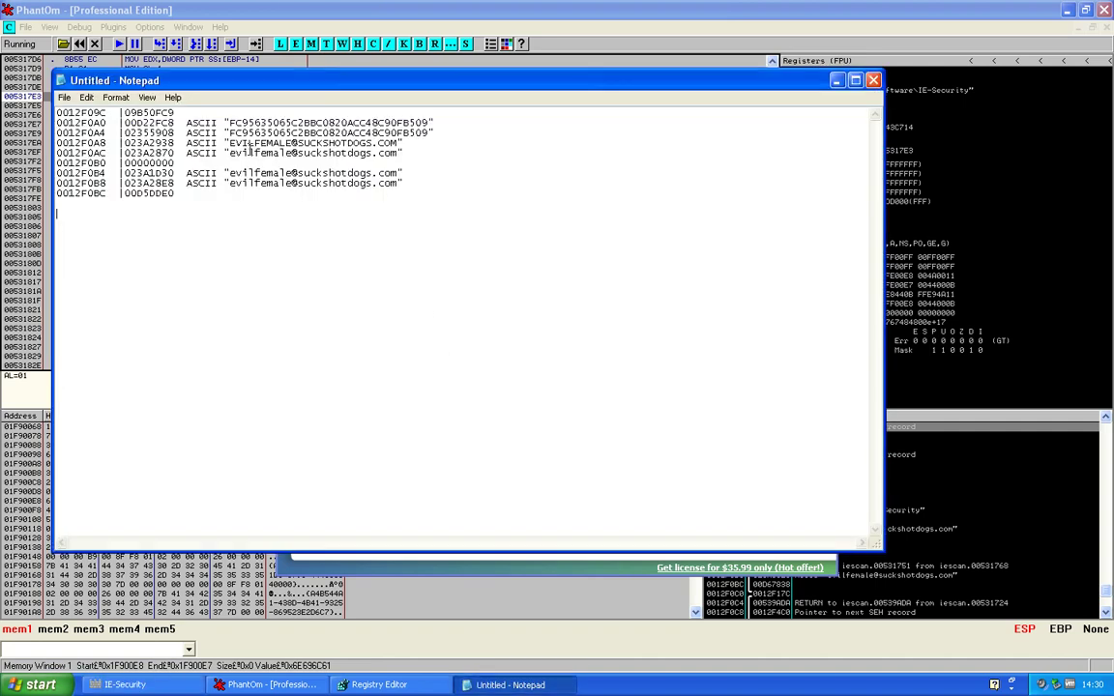
Copy the lowercase e-mail string on stack-dump line 0012F0B4 to the clipboard for use as a serial
{"action": "left_click_drag", "start_coordinate": [230, 174], "coordinate": [398, 174]}
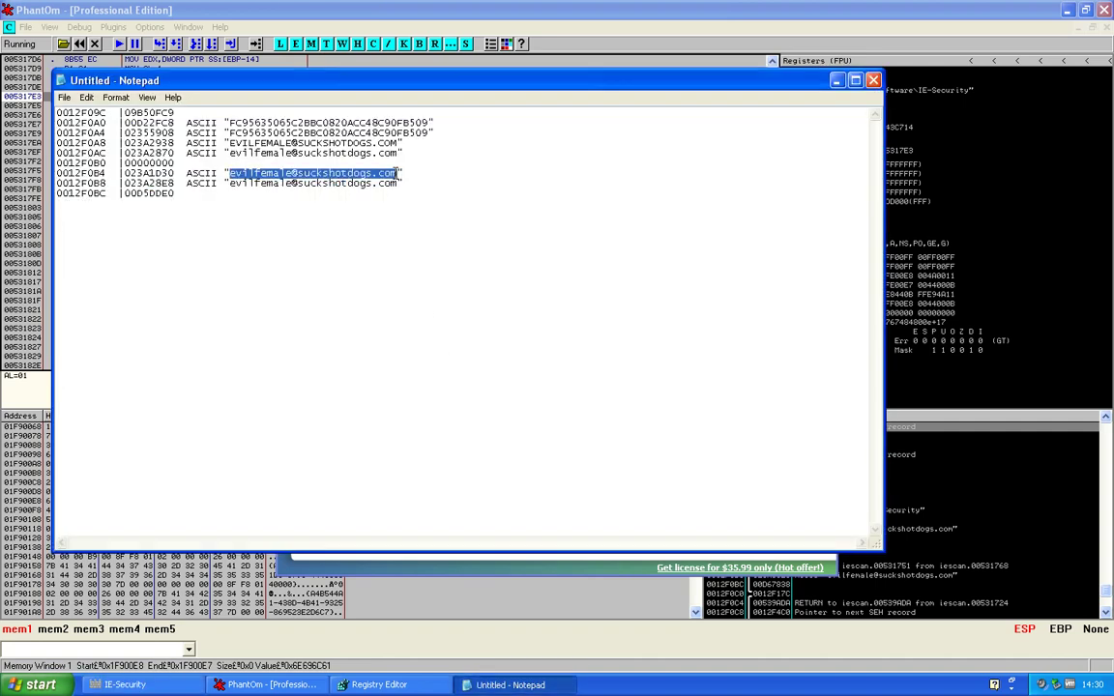
{"action": "right_click", "coordinate": [388, 172]}
{"action": "left_click", "coordinate": [431, 211]}
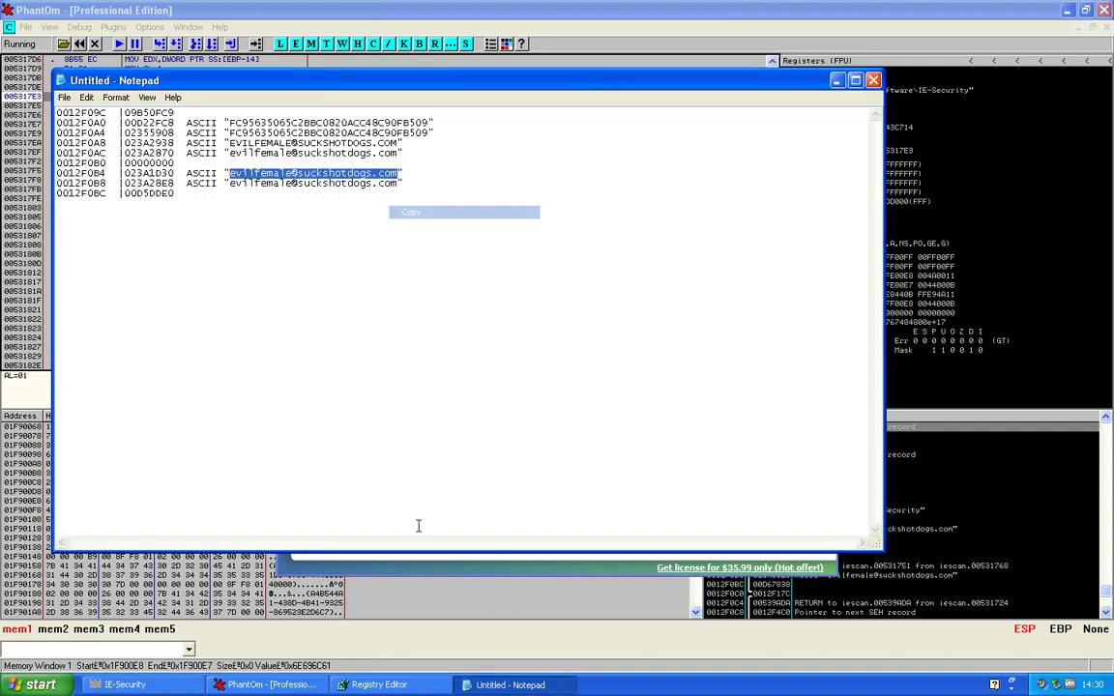
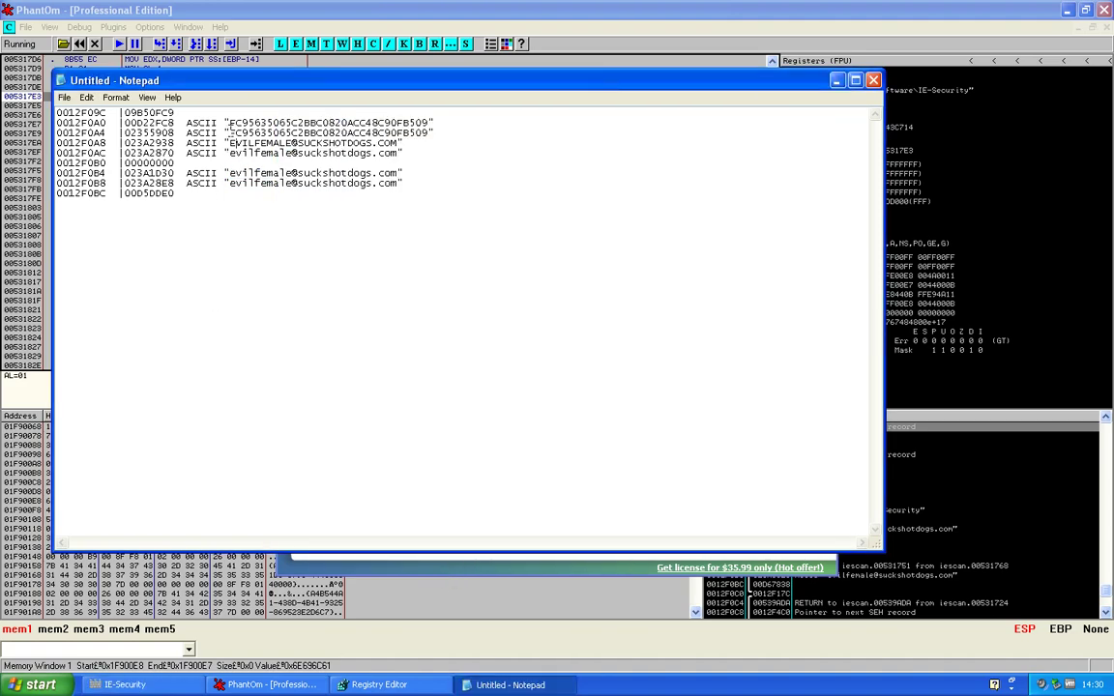
Select the quoted registration key on the 0012F0A4 stack-dump line and copy it to the clipboard
{"action": "left_click_drag", "start_coordinate": [230, 133], "coordinate": [428, 132]}
{"action": "right_click", "coordinate": [429, 136]}
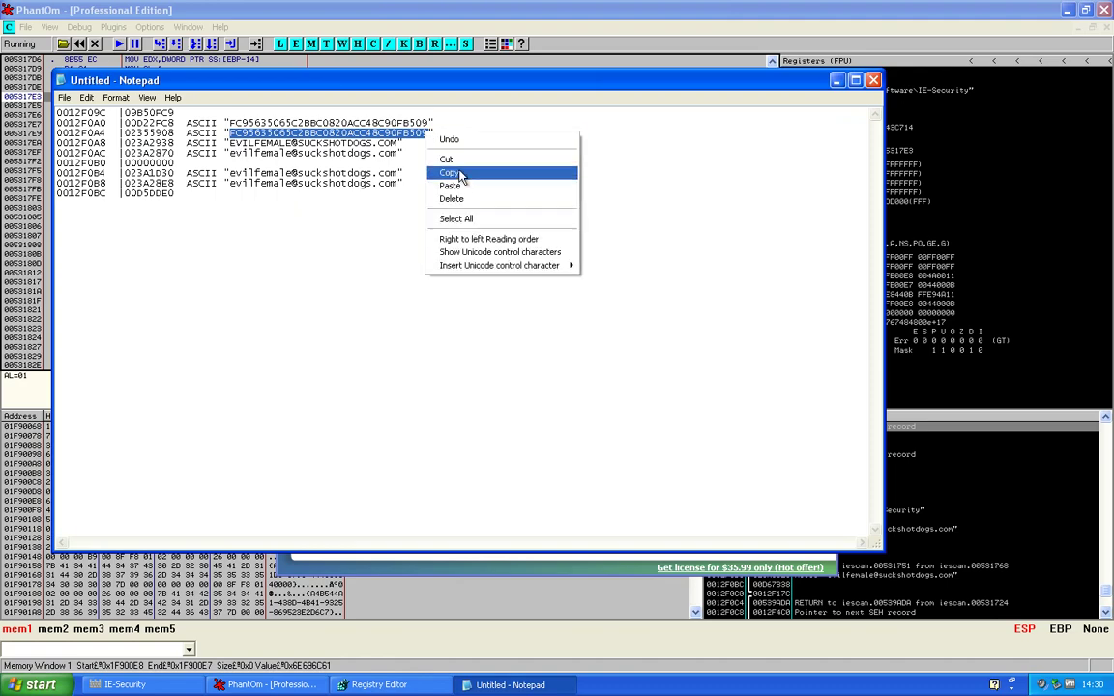
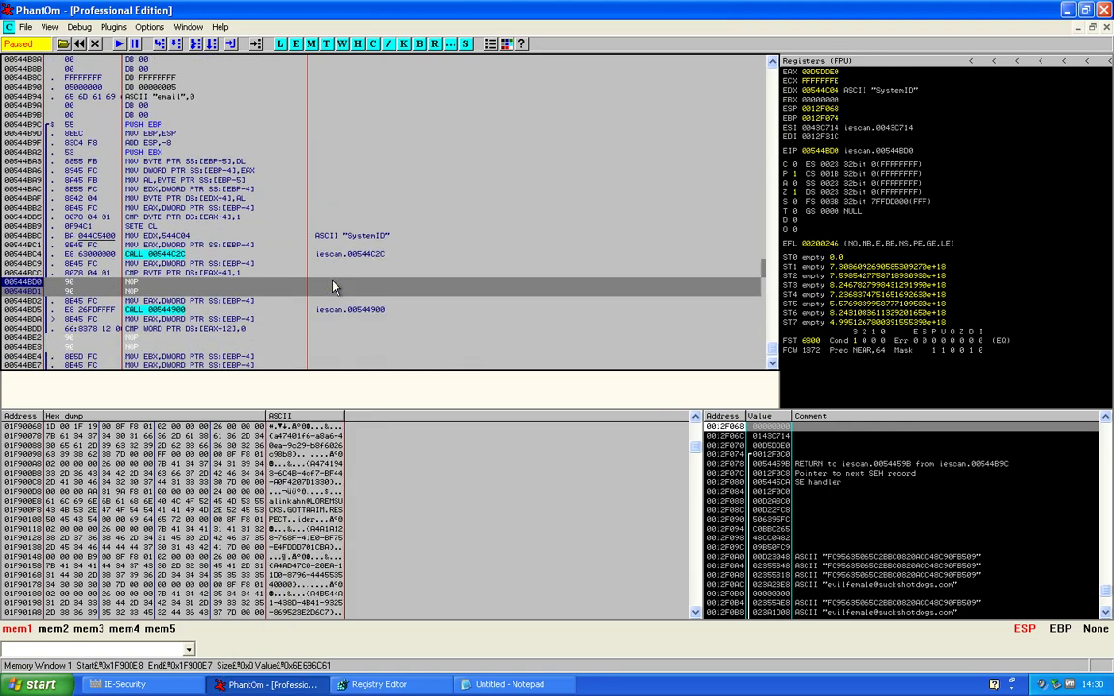
Resume the patched iescan and inspect the code lines at 00544BBC and the NOP at 00544BD0
{"action": "left_click", "coordinate": [117, 43]}
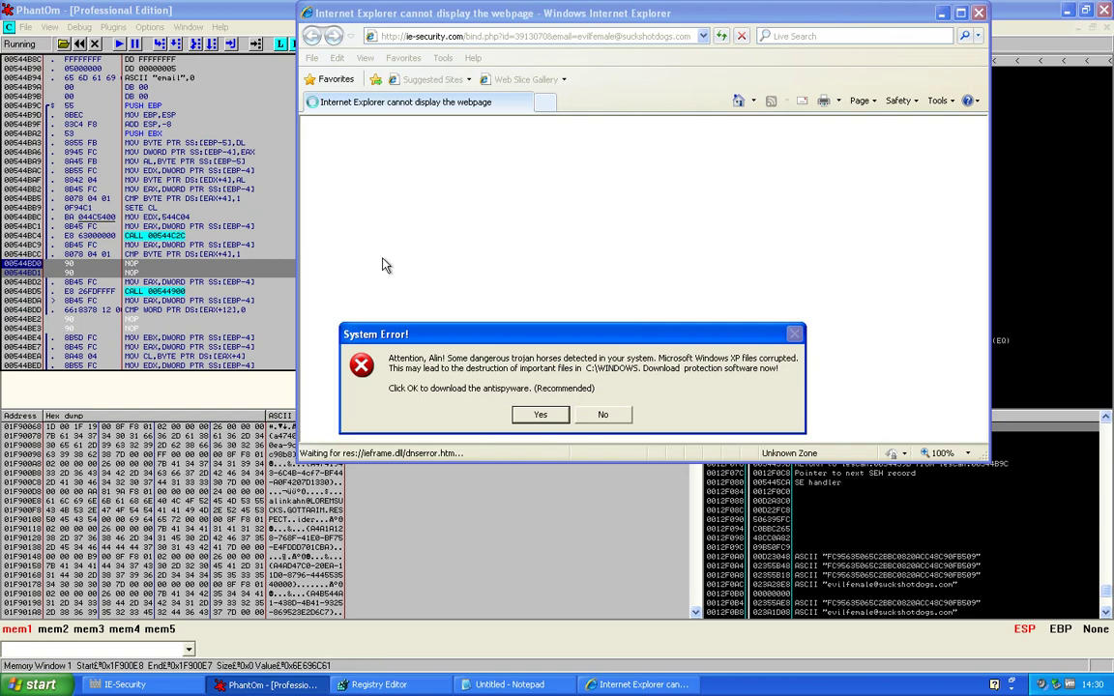
{"action": "left_click", "coordinate": [248, 274]}
{"action": "left_click", "coordinate": [338, 218]}
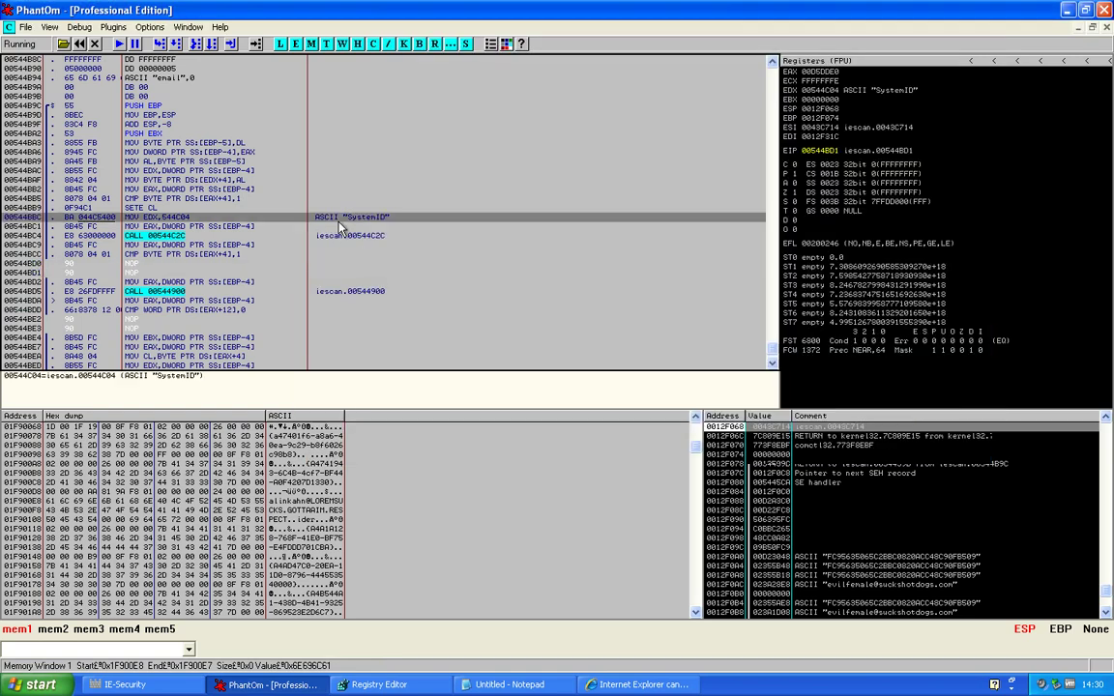
{"action": "left_click", "coordinate": [275, 264]}
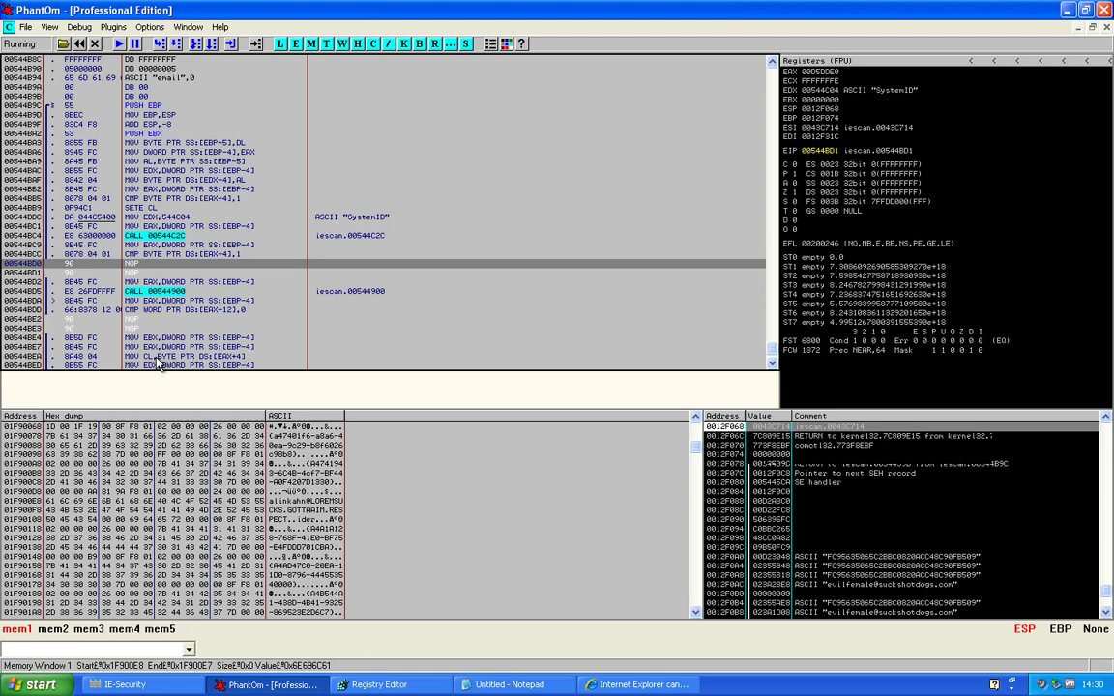
Decline the fake System Error antispyware offer and confirm the IE-Security registration thank-you message
{"action": "left_click", "coordinate": [665, 683]}
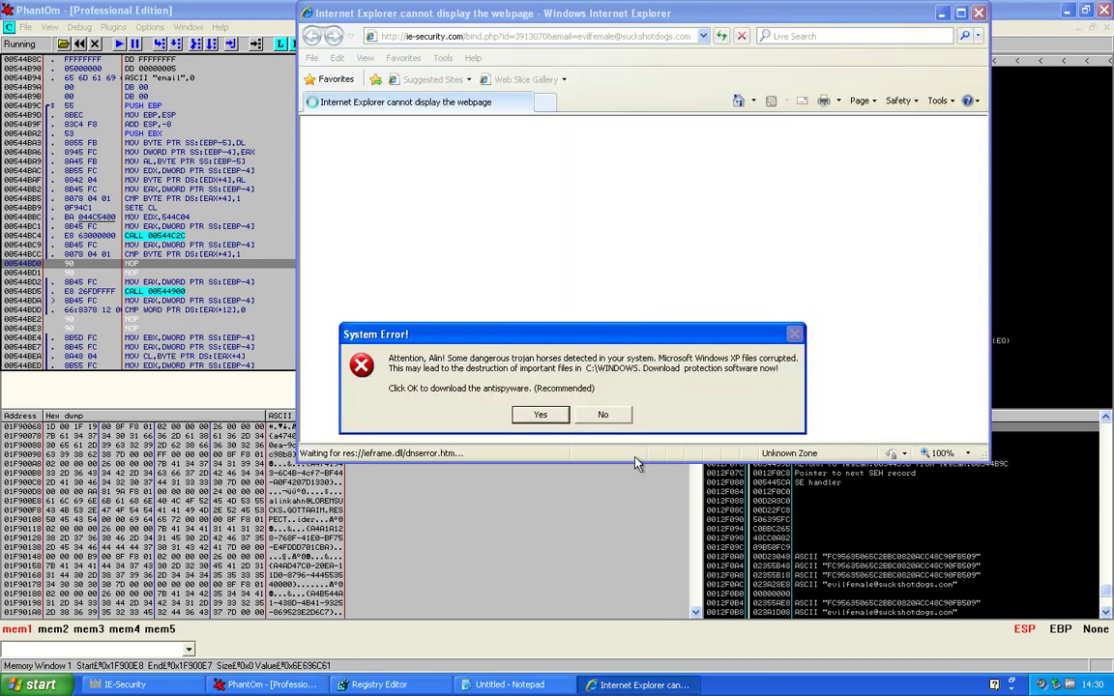
{"action": "left_click", "coordinate": [667, 416]}
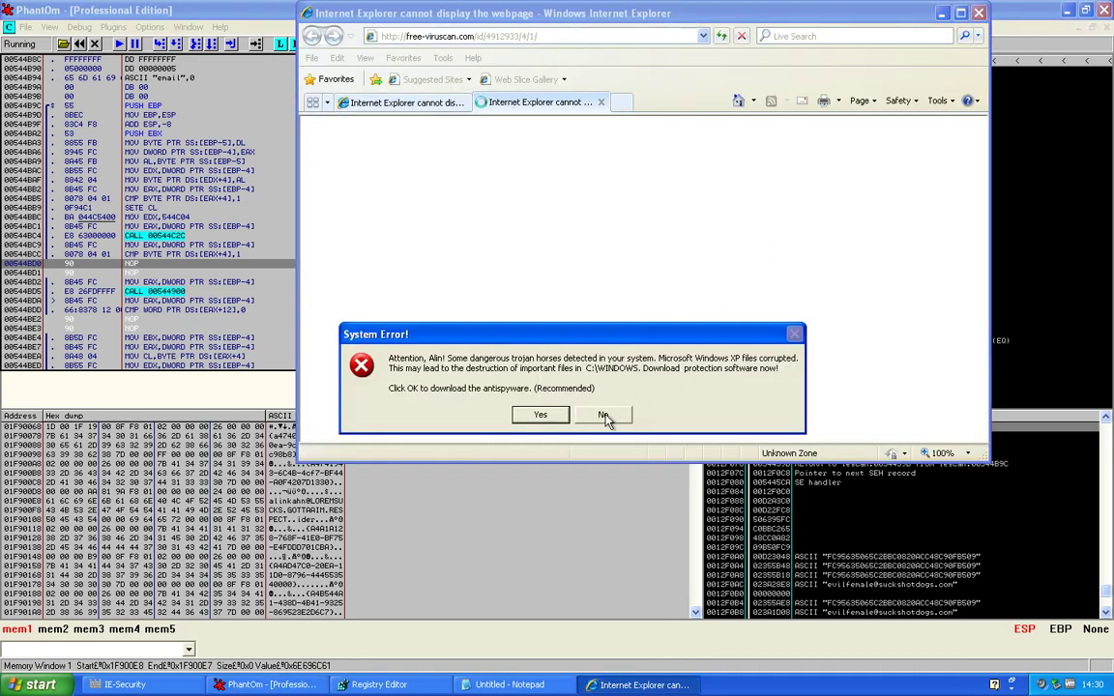
{"action": "left_click", "coordinate": [604, 415]}
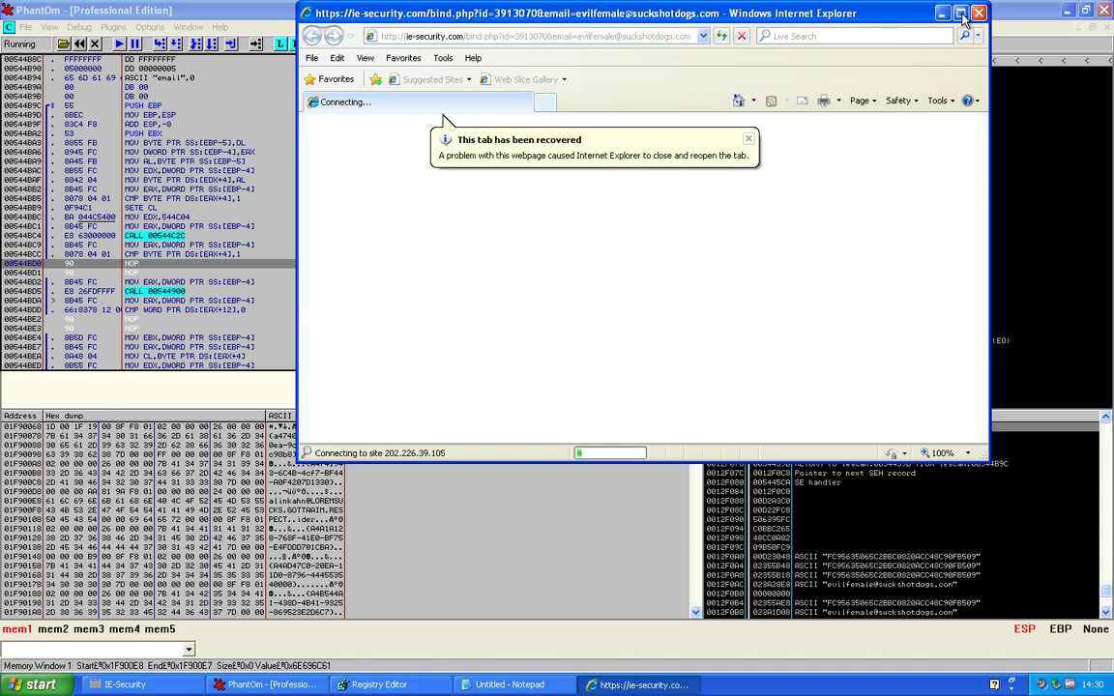
{"action": "left_click", "coordinate": [177, 677]}
{"action": "key", "text": "Return"}
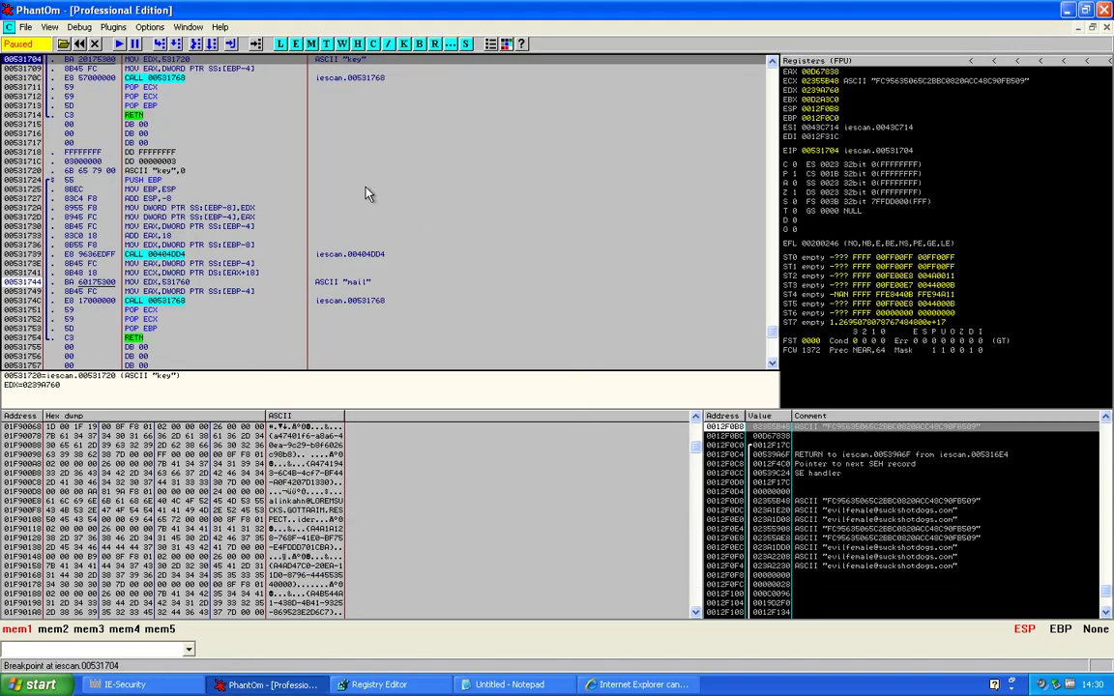
Continue past 00531704 to the IE-Security Settings window, copy a code line to executable, and maximize the CPU view
{"action": "key", "text": "F9"}
{"action": "key", "text": "F9"}
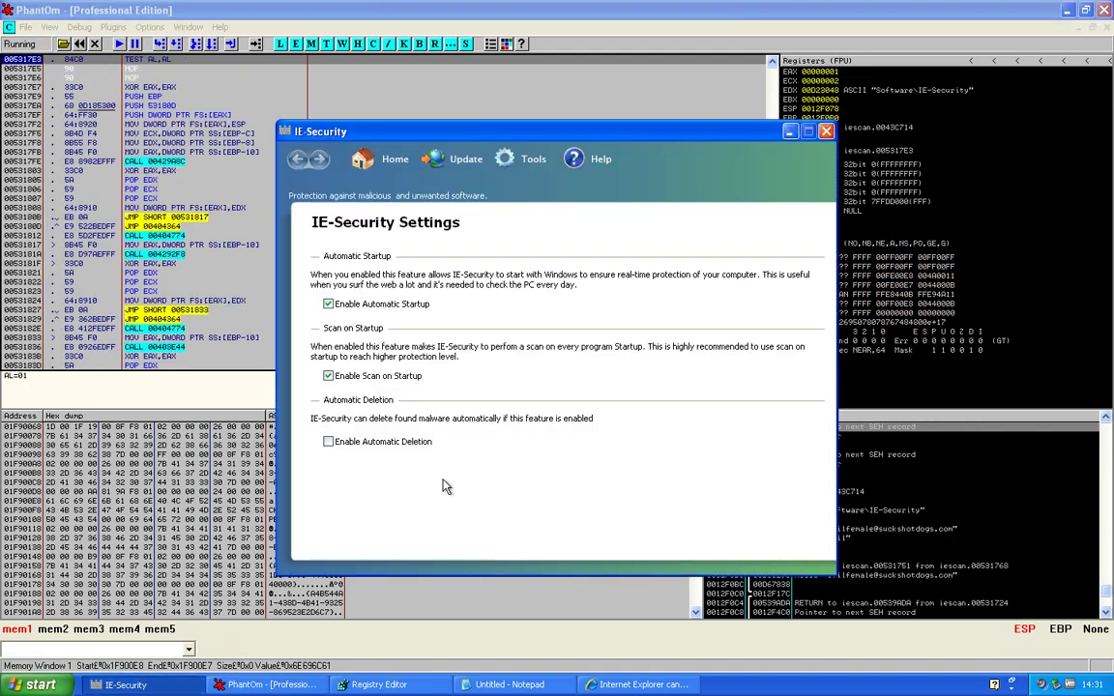
{"action": "left_click", "coordinate": [205, 162]}
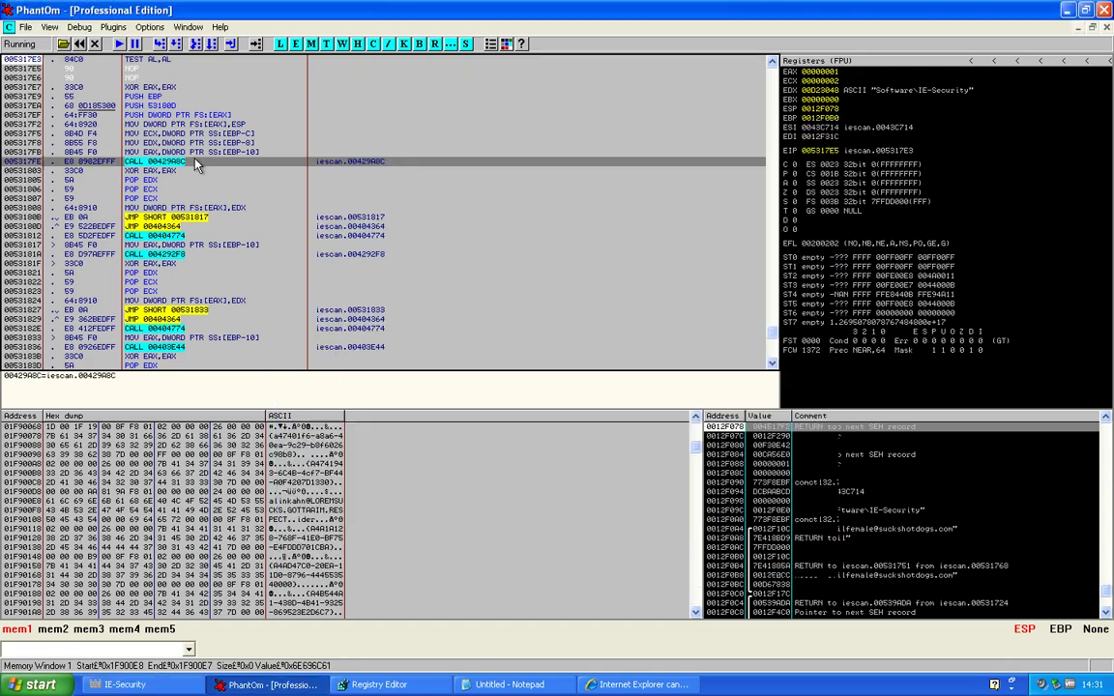
{"action": "right_click", "coordinate": [205, 161]}
{"action": "mouse_move", "coordinate": [280, 403]}
{"action": "left_click", "coordinate": [391, 404]}
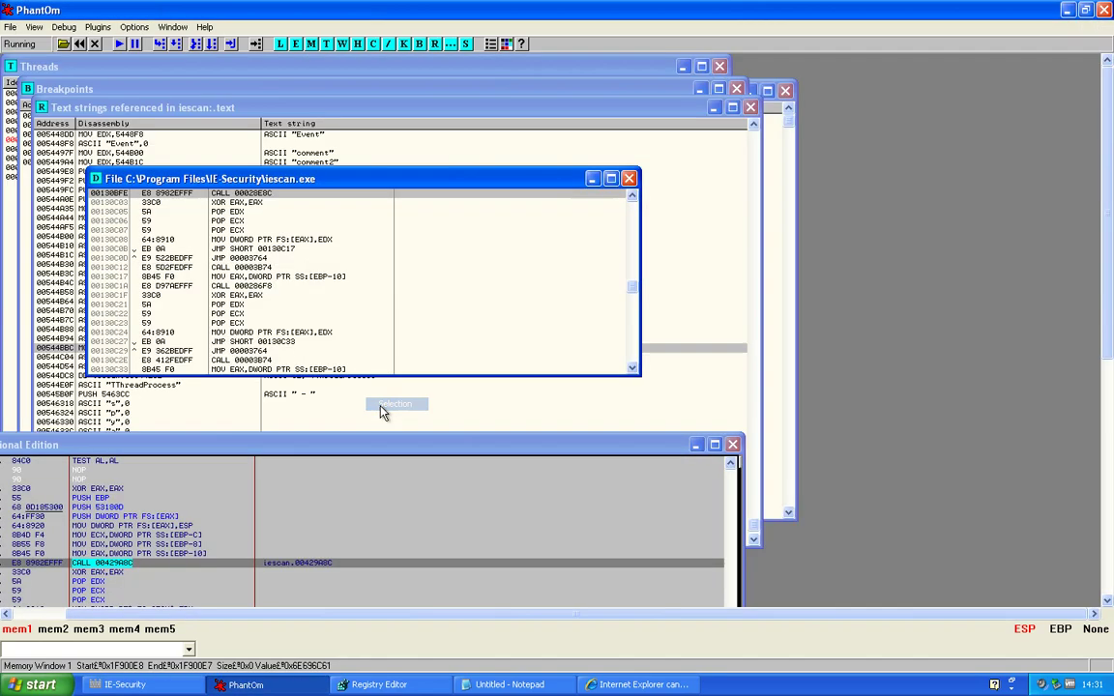
{"action": "double_click", "coordinate": [378, 447]}
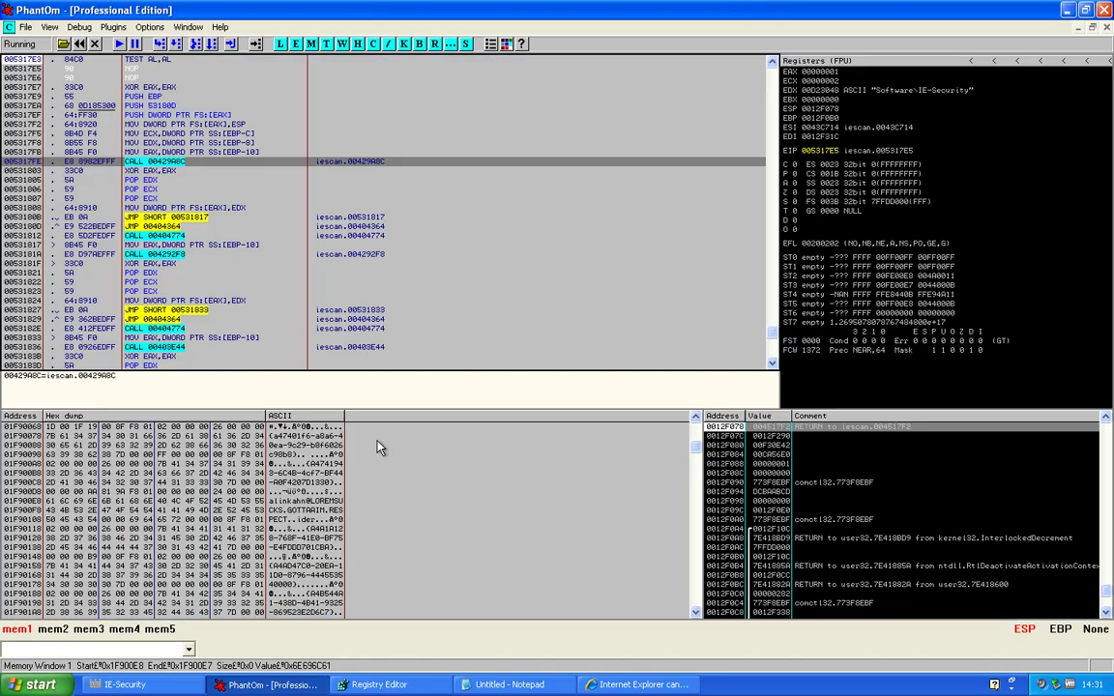
Select all the patched code in the CPU disassembly pane
{"action": "right_click", "coordinate": [385, 301]}
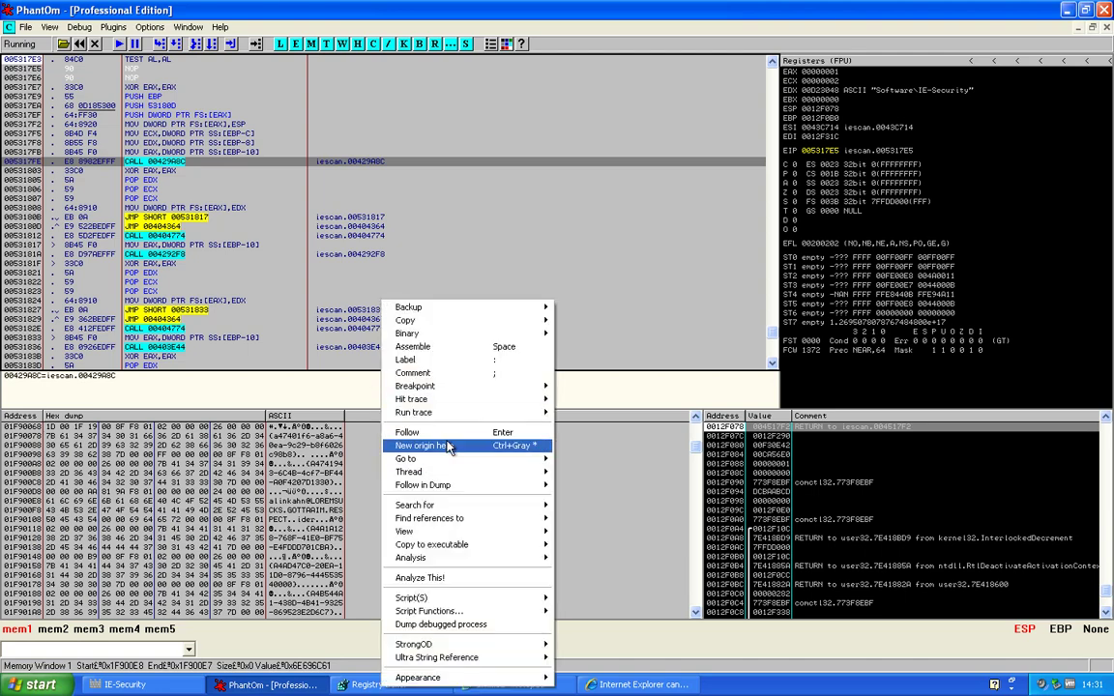
{"action": "mouse_move", "coordinate": [425, 333]}
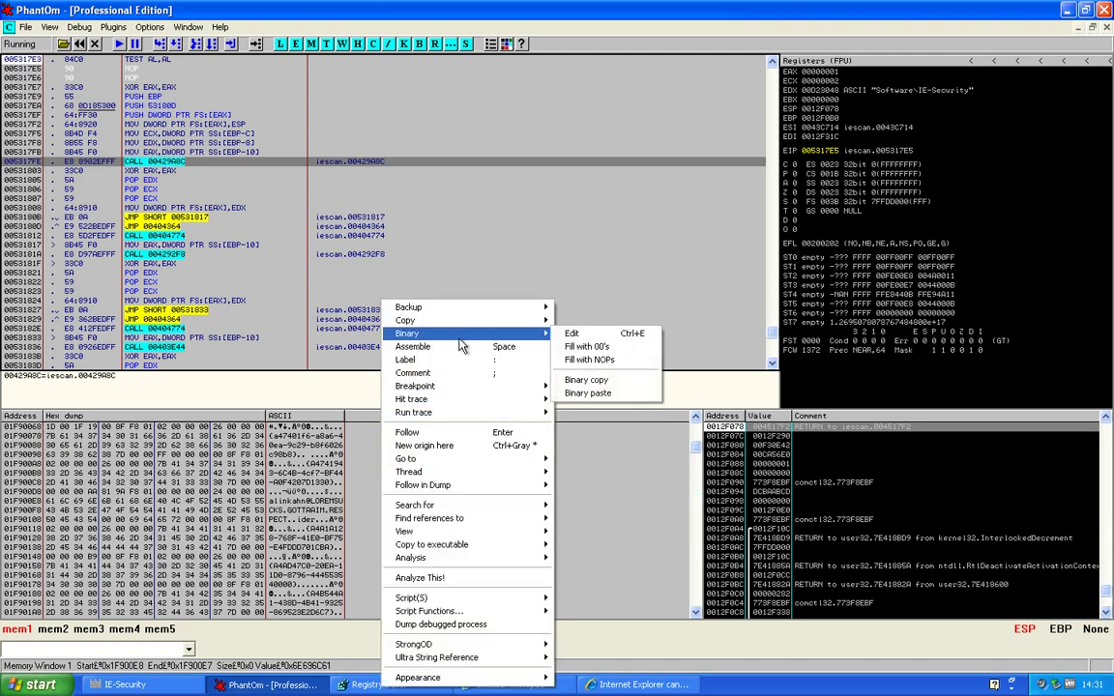
{"action": "key", "text": "Escape"}
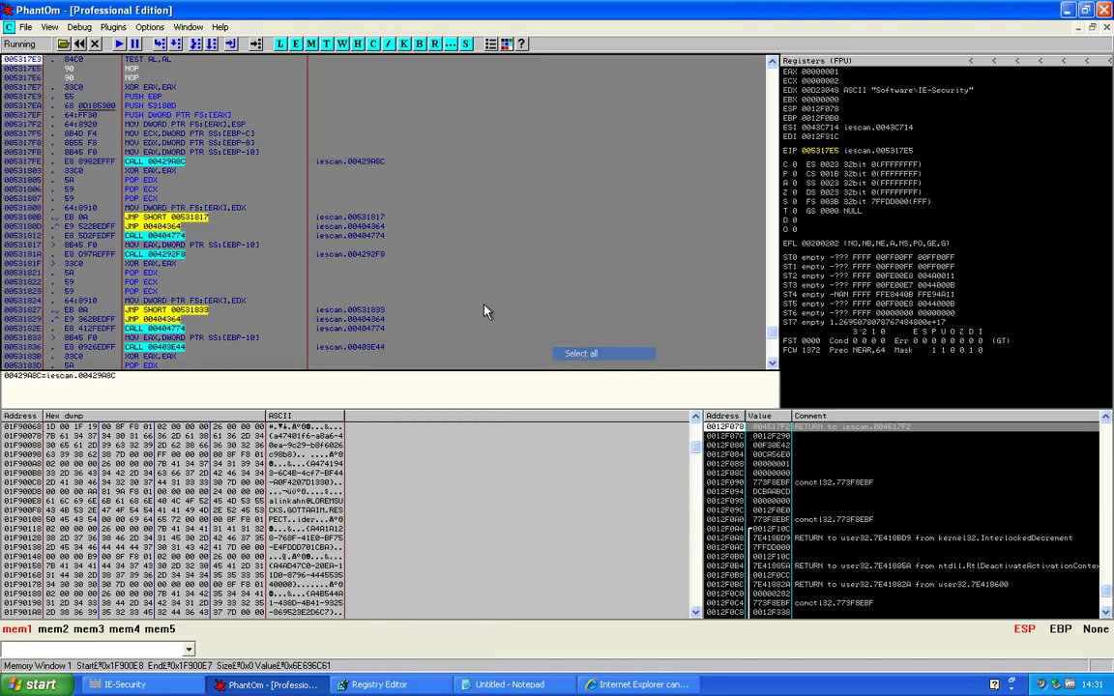
Copy the whole selection into an iescan executable image and save it as a file
{"action": "right_click", "coordinate": [481, 284]}
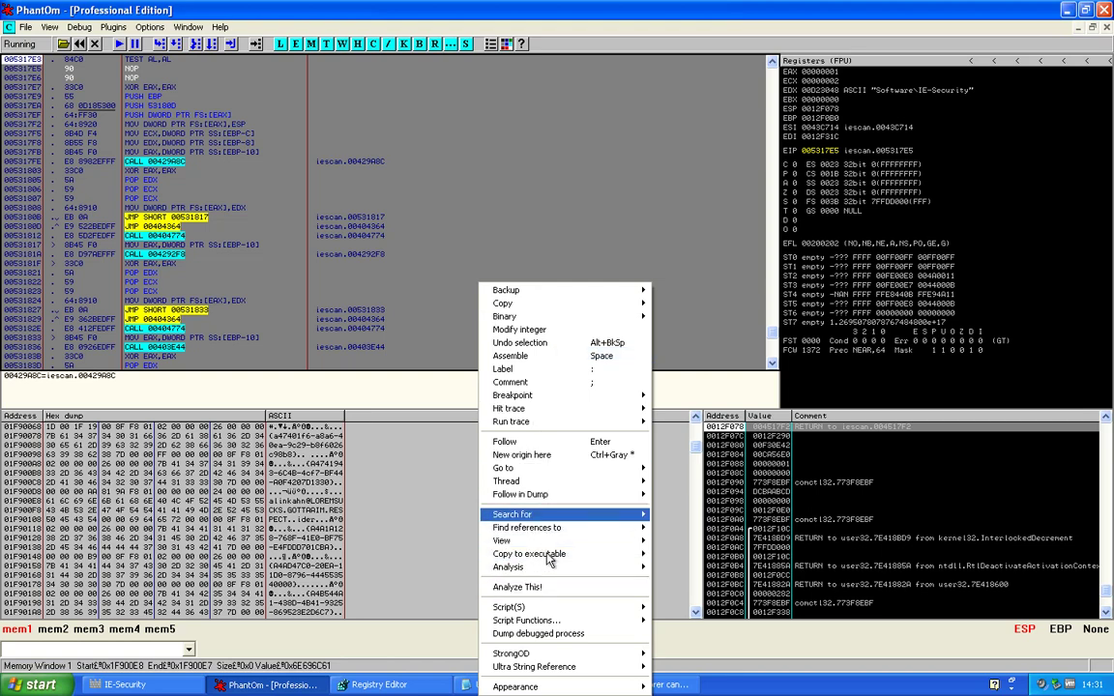
{"action": "mouse_move", "coordinate": [561, 554]}
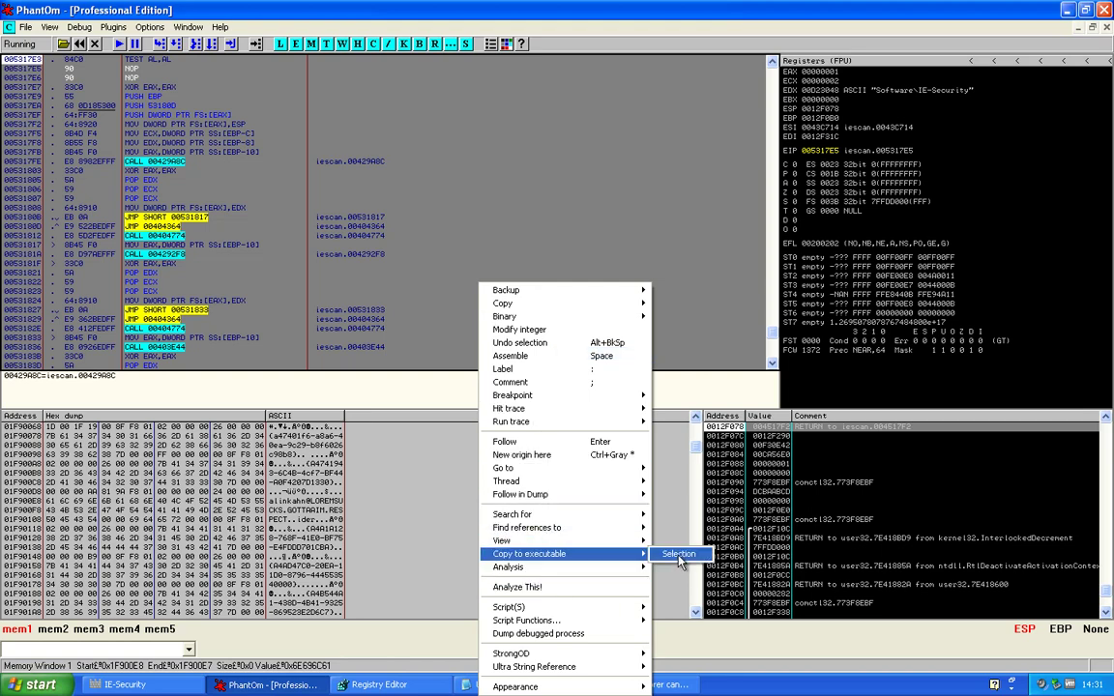
{"action": "left_click", "coordinate": [683, 556]}
{"action": "right_click", "coordinate": [147, 157]}
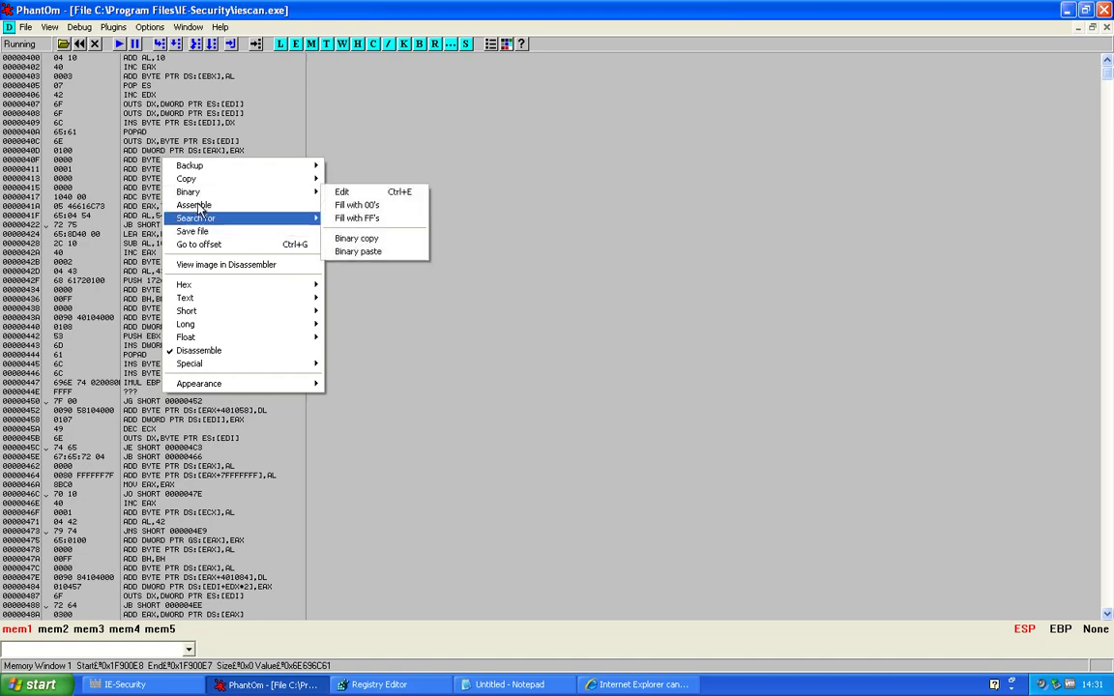
{"action": "left_click", "coordinate": [194, 231]}
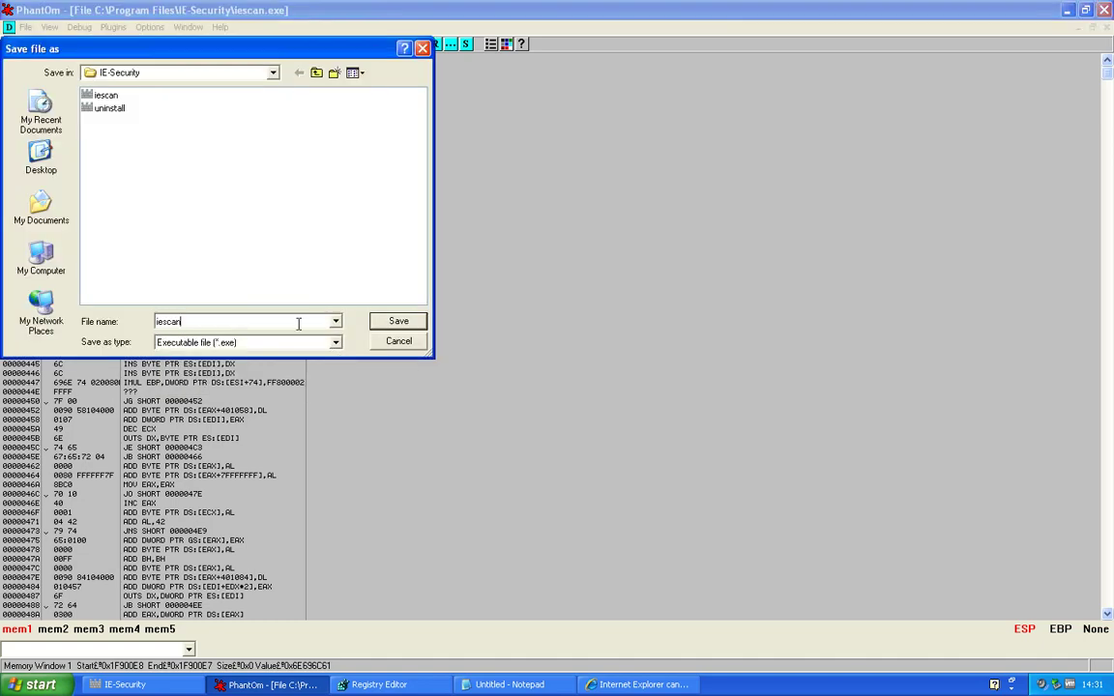
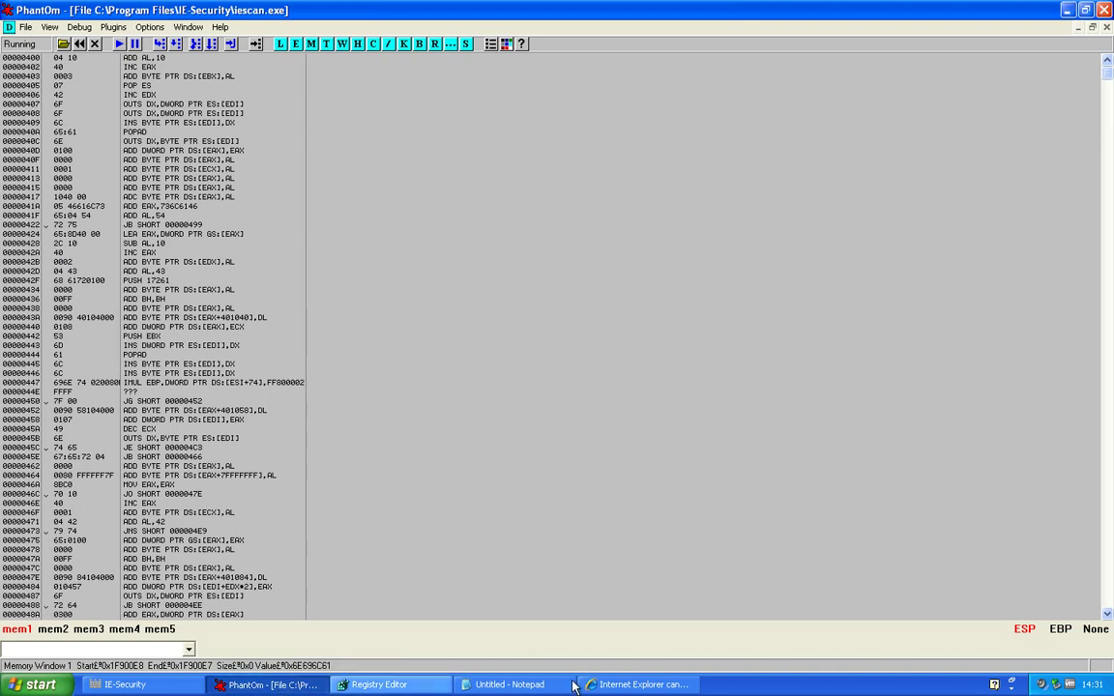
Close the IE-Security settings window and PhantOm, then dismiss the Runtime error 217 dialog
{"action": "left_click", "coordinate": [121, 685]}
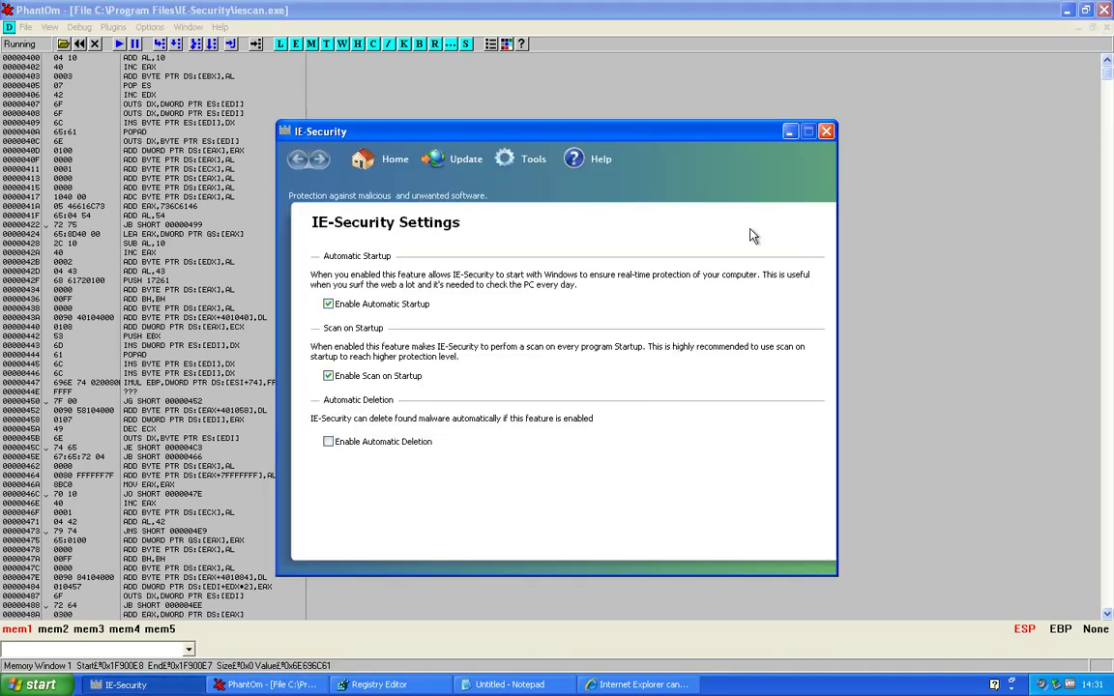
{"action": "left_click", "coordinate": [826, 131]}
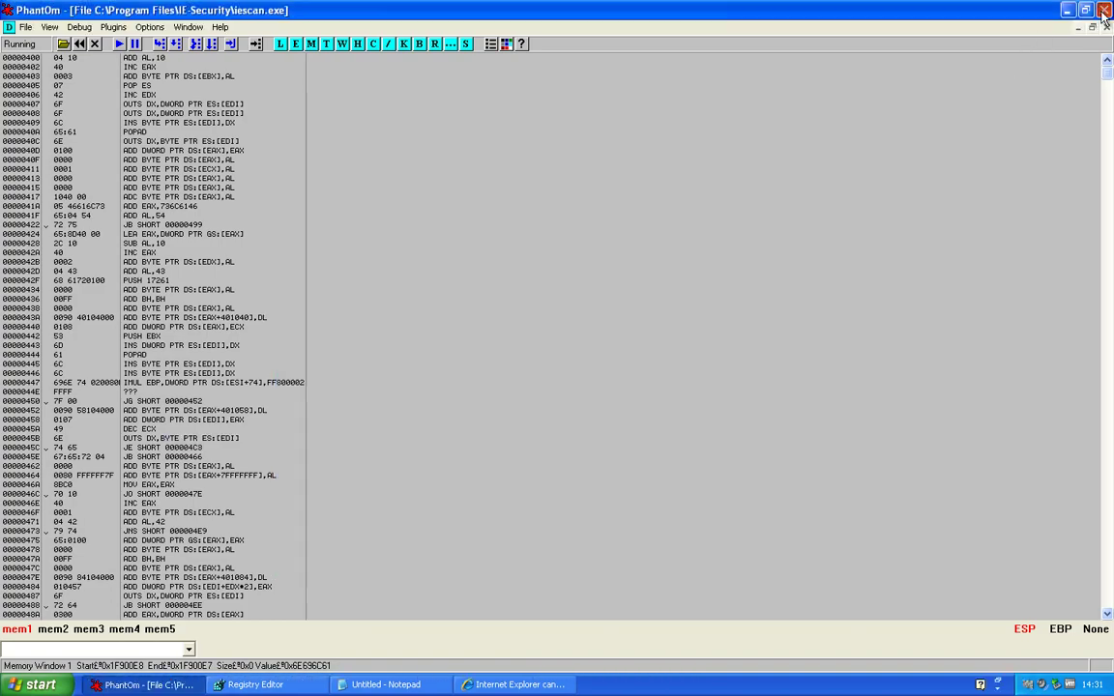
{"action": "left_click", "coordinate": [1104, 9]}
{"action": "left_click", "coordinate": [571, 403]}
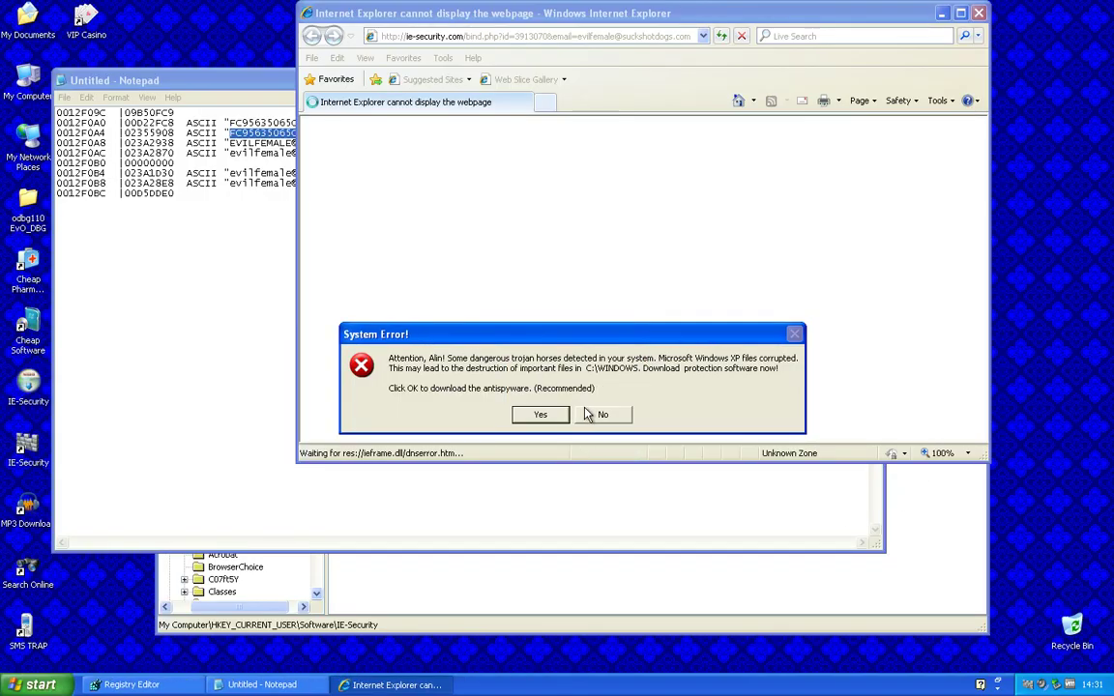
Decline the three fake System Error prompts, skip the IE crash report, and bring IE-Security's scan forward
{"action": "left_click", "coordinate": [599, 414]}
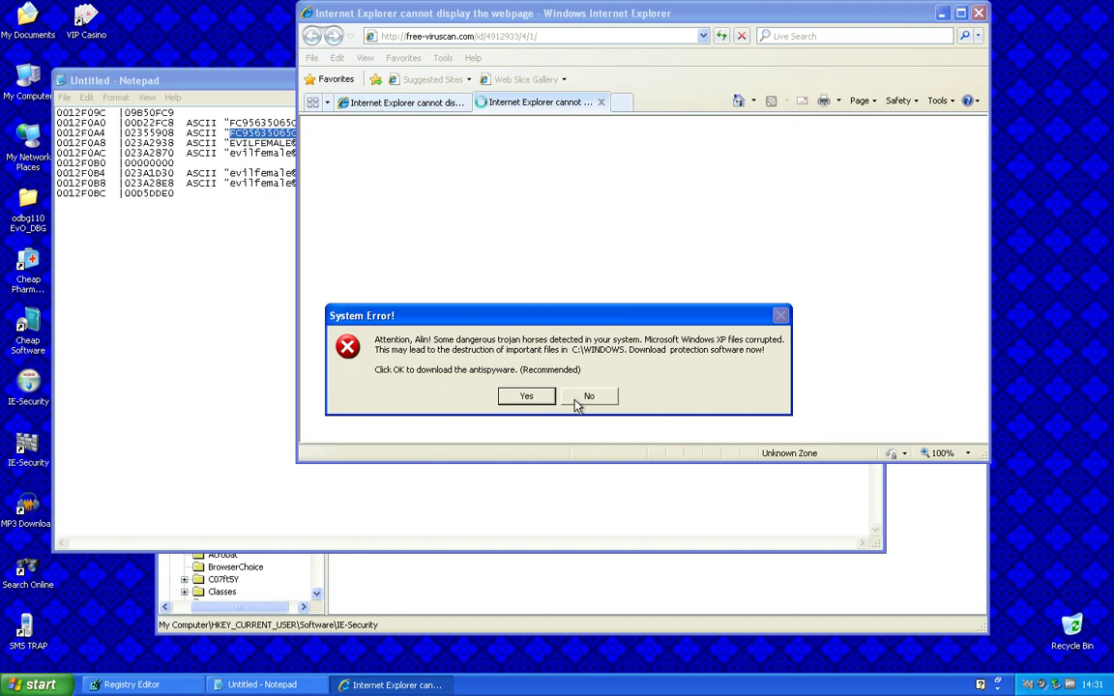
{"action": "left_click", "coordinate": [579, 400]}
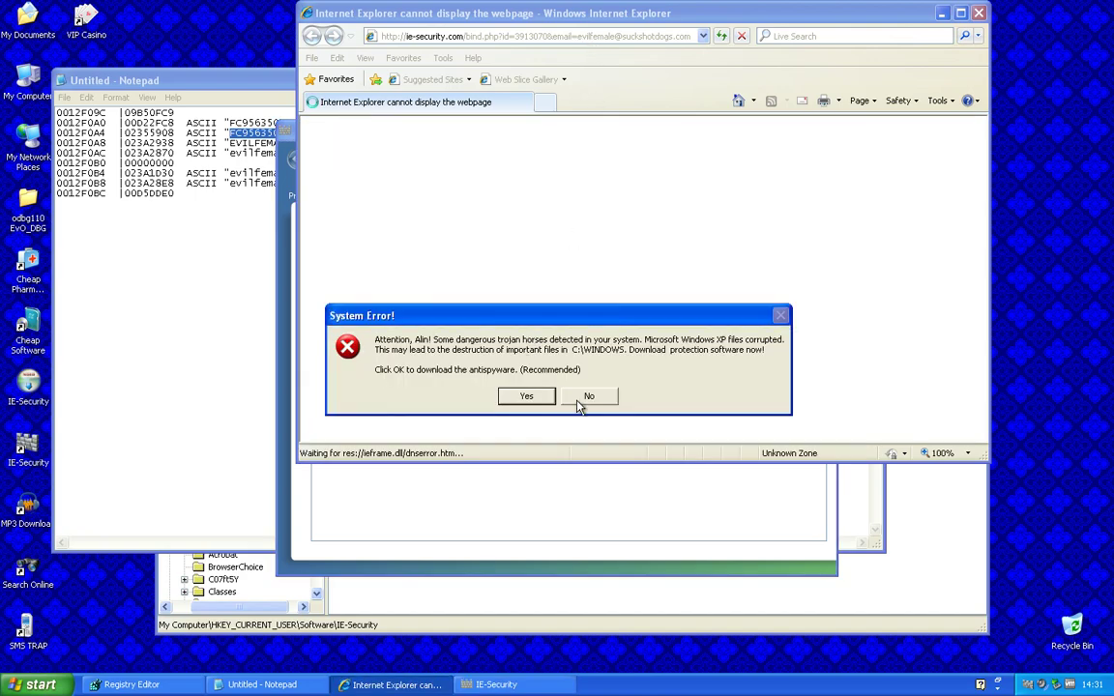
{"action": "left_click", "coordinate": [583, 398]}
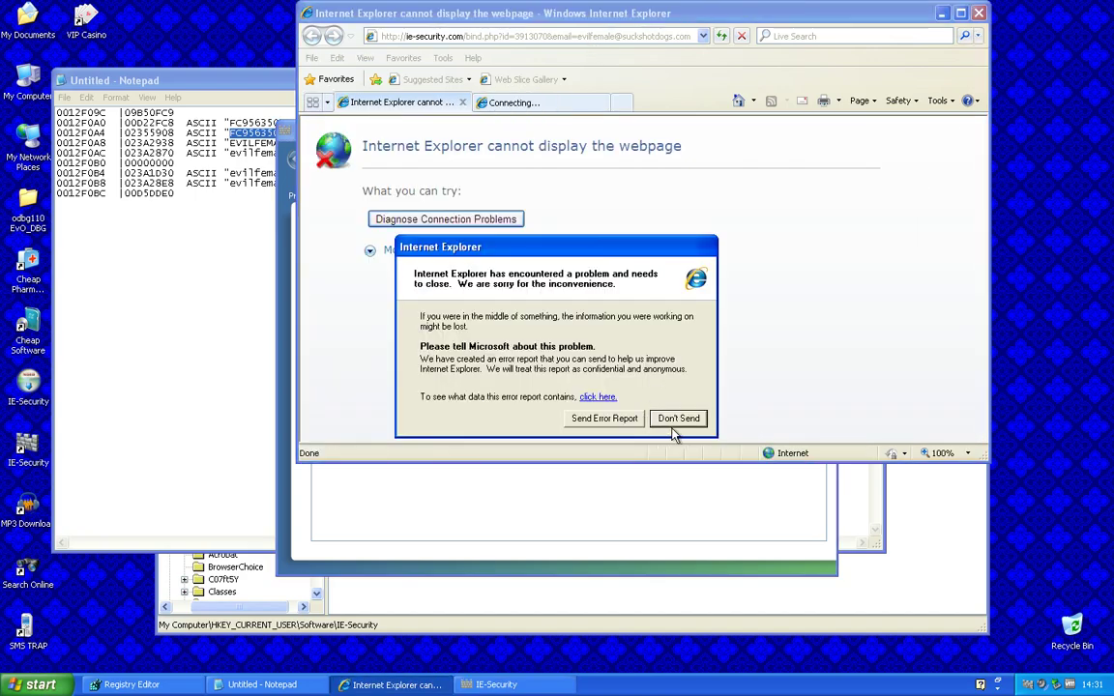
{"action": "left_click", "coordinate": [677, 419]}
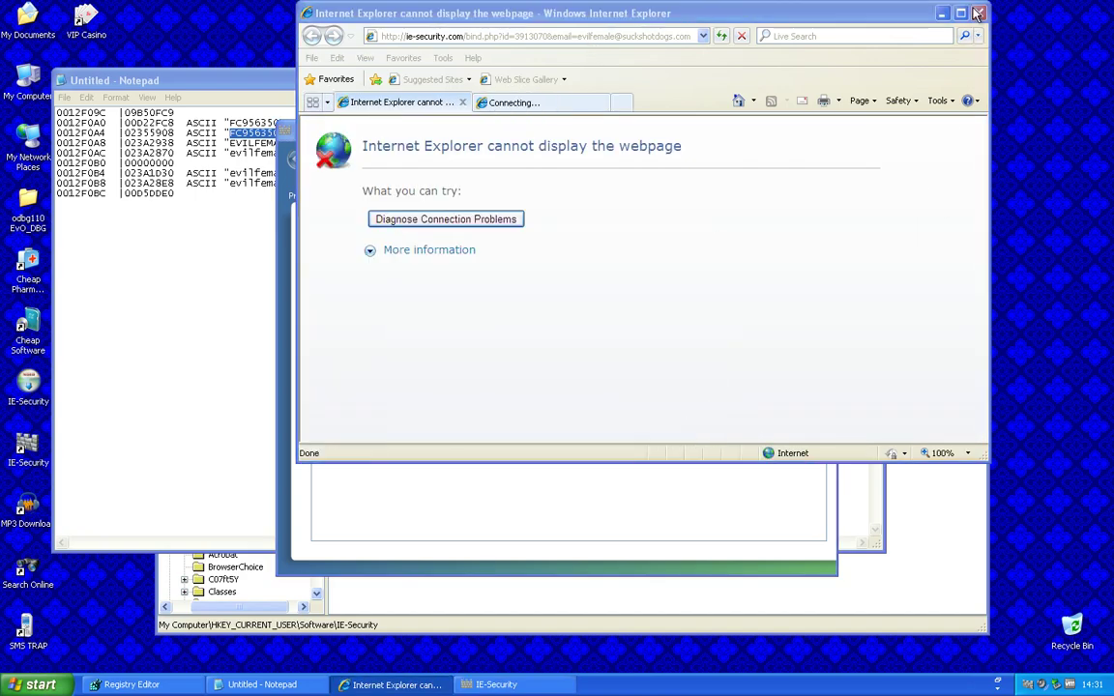
{"action": "left_click", "coordinate": [402, 505]}
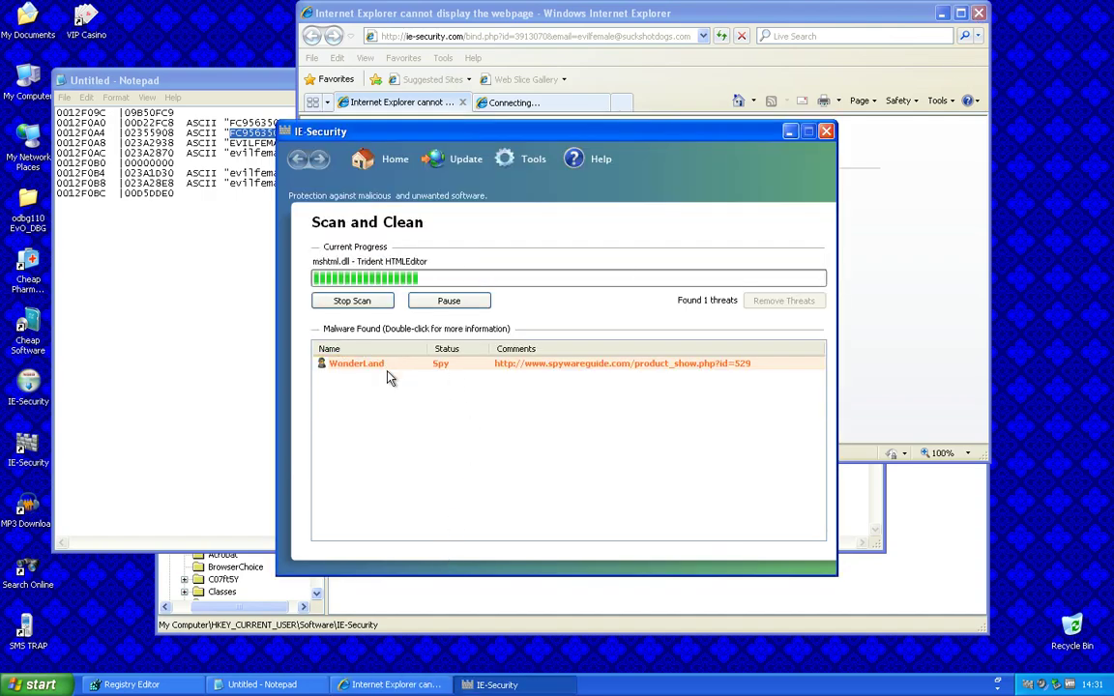
Launch Registry Editor by running regedit from the Start menu's Run dialog
{"action": "left_click", "coordinate": [29, 687]}
{"action": "left_click", "coordinate": [184, 624]}
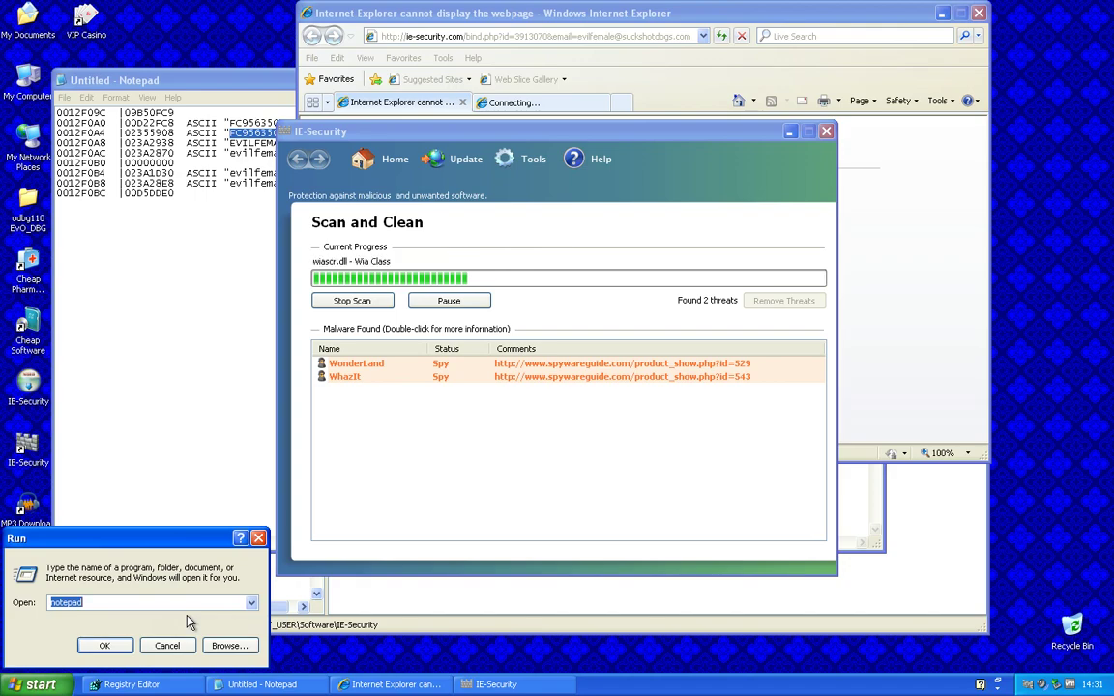
{"action": "type", "text": "regedit"}
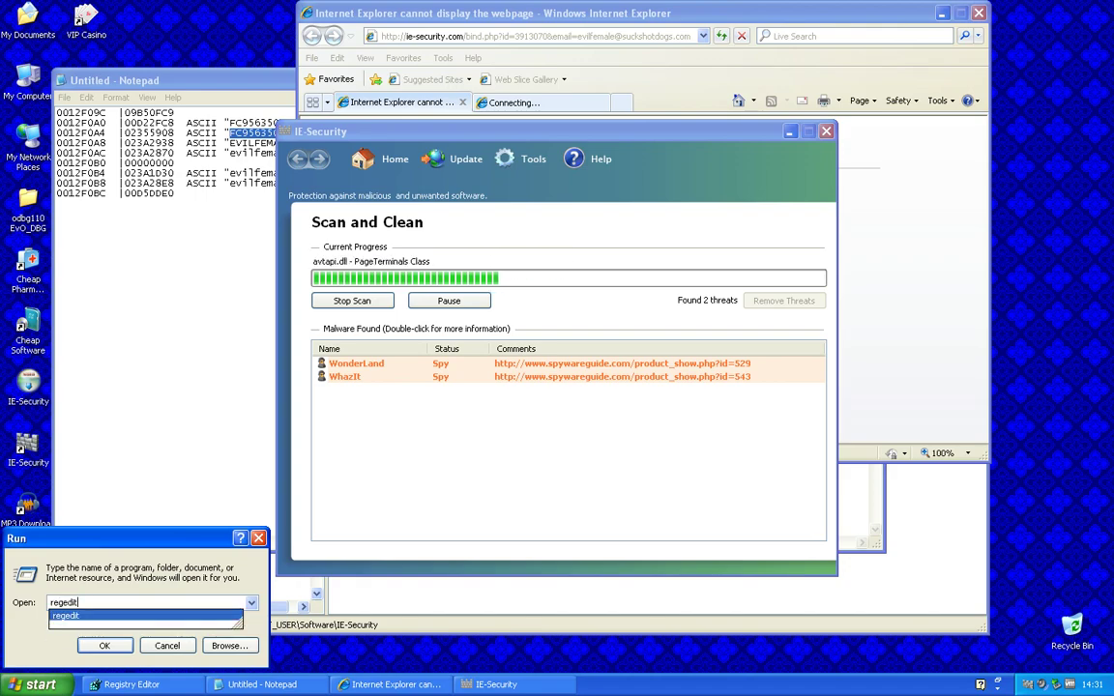
{"action": "key", "text": "Return"}
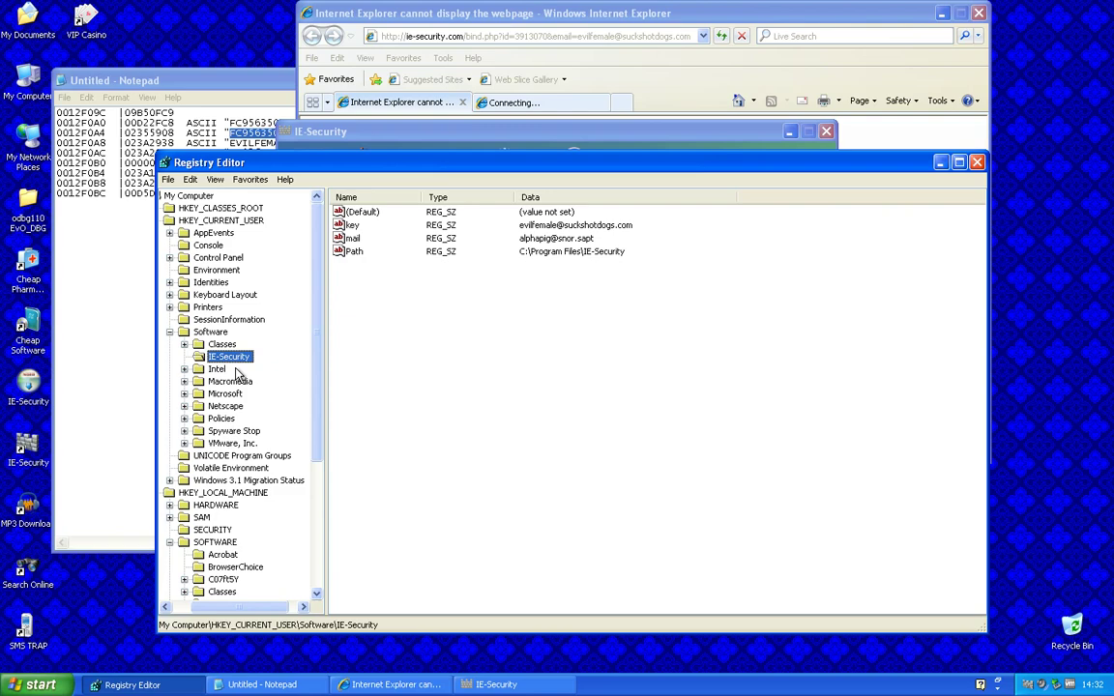
Start Paint by running mspaint
{"action": "key", "text": "super+r"}
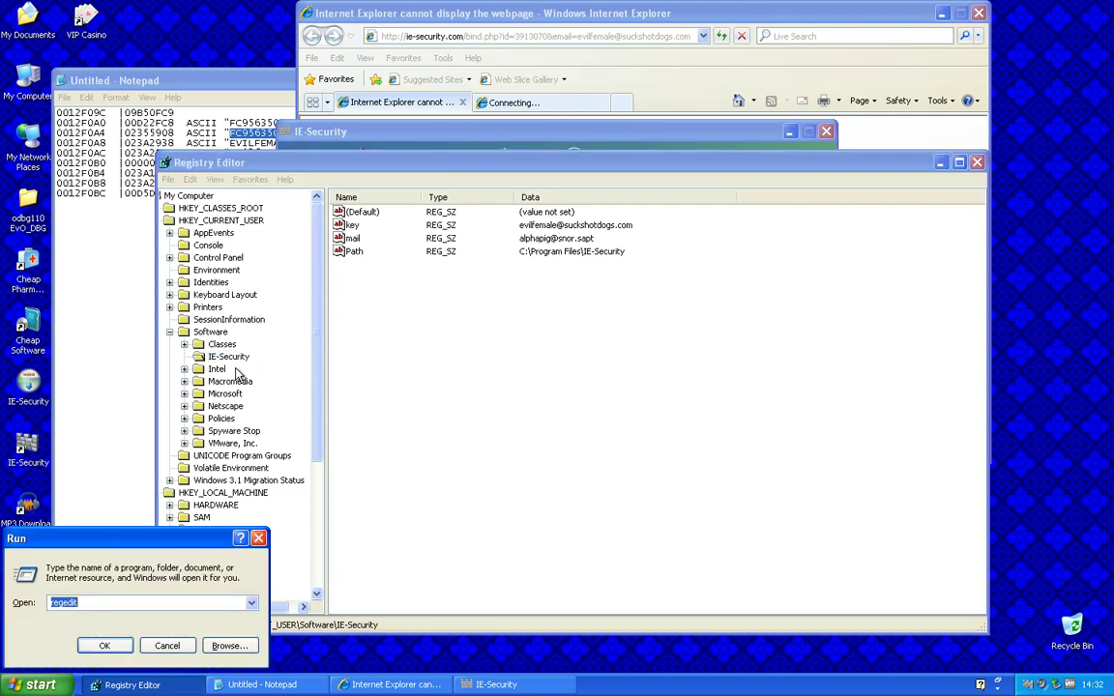
{"action": "type", "text": "mspaint"}
{"action": "key", "text": "Return"}
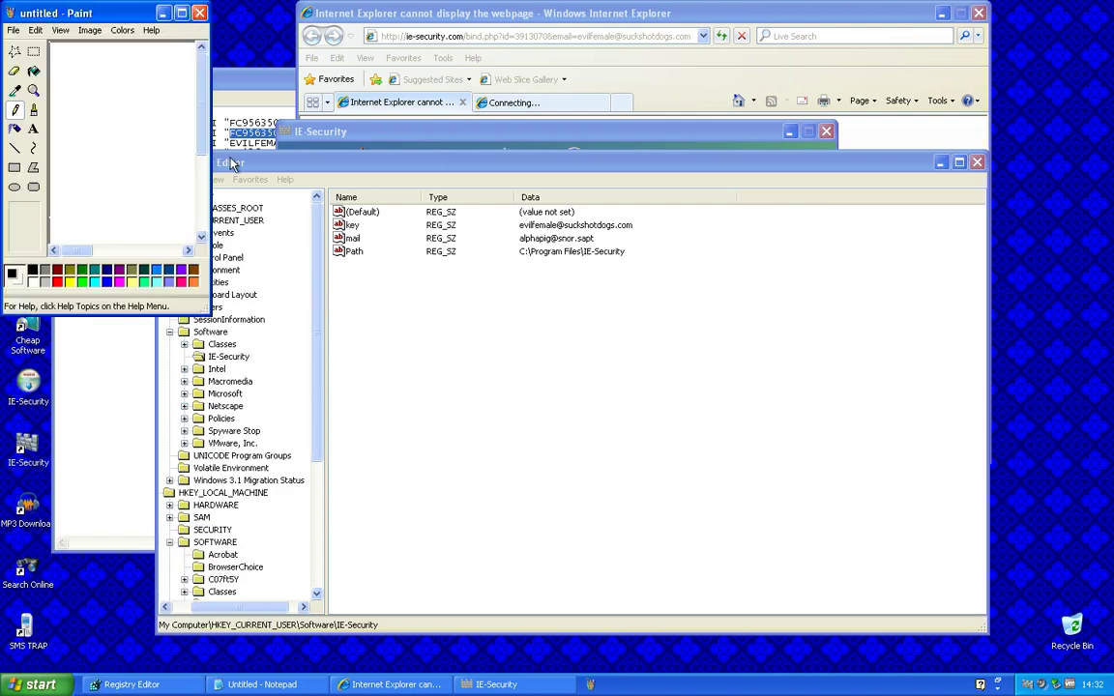
Maximize Paint and draw a red rectangle near the top-left of the canvas
{"action": "left_click", "coordinate": [181, 14]}
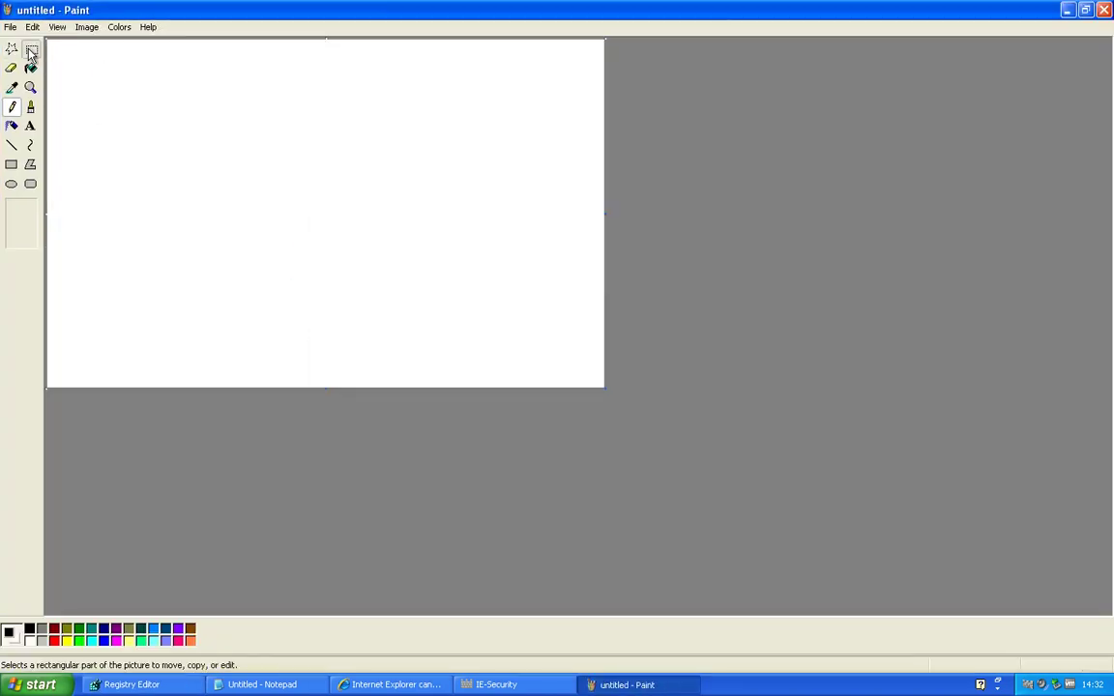
{"action": "left_click", "coordinate": [11, 165]}
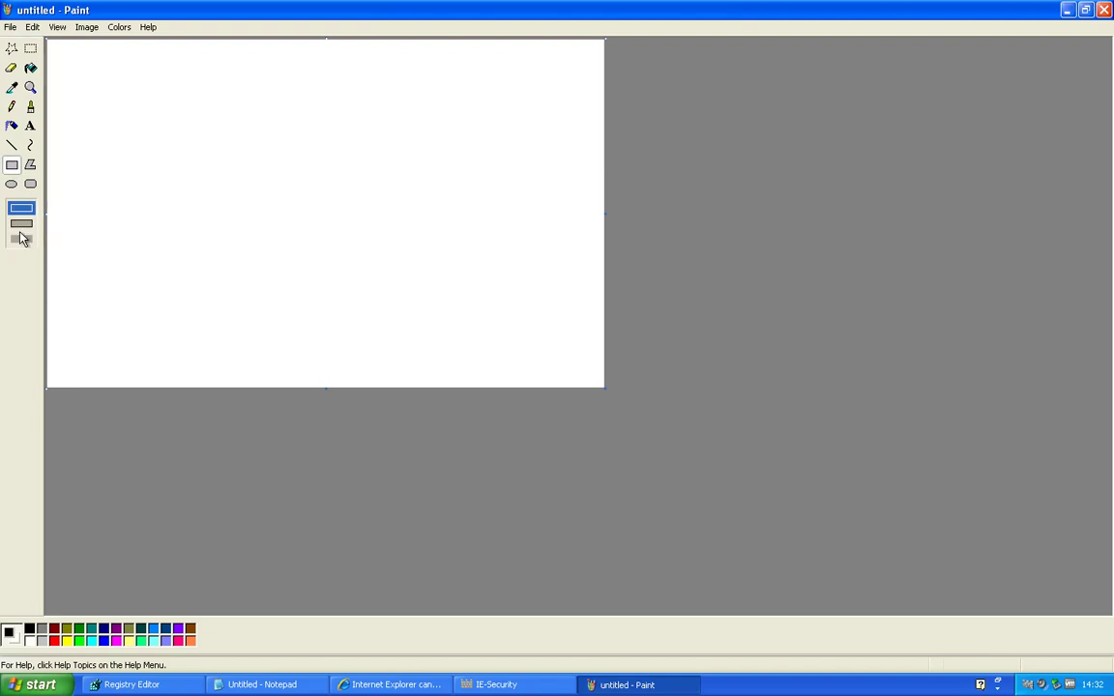
{"action": "left_click", "coordinate": [21, 224]}
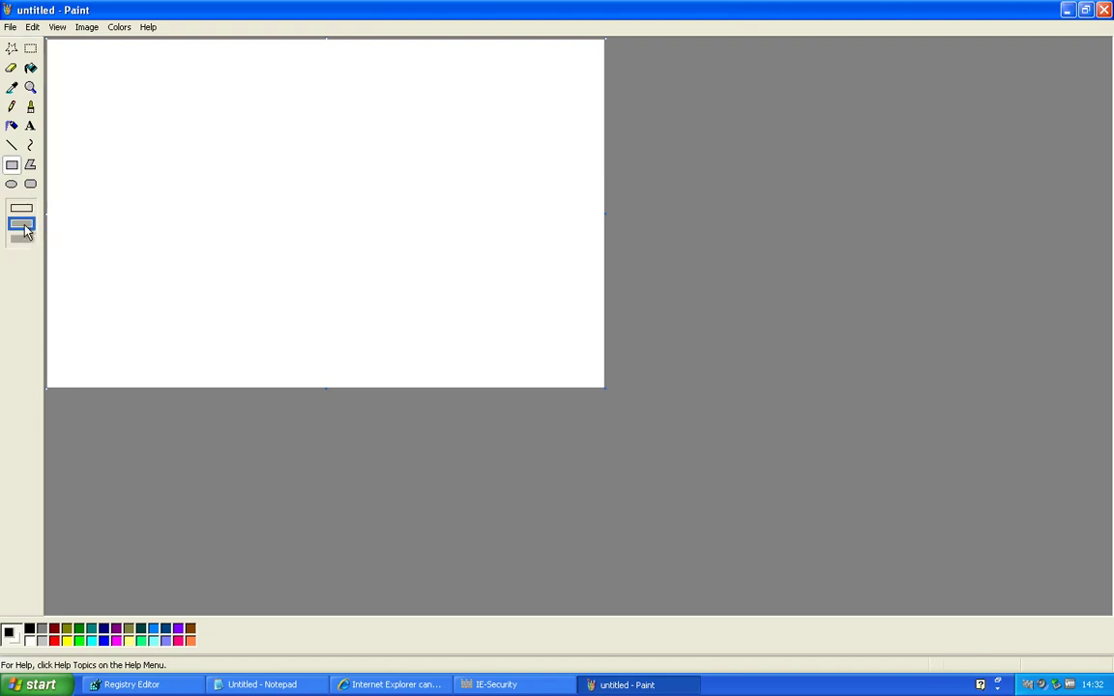
{"action": "left_click", "coordinate": [54, 640]}
{"action": "mouse_move", "coordinate": [80, 78]}
{"action": "left_mouse_down"}
{"action": "mouse_move", "coordinate": [274, 264]}
{"action": "mouse_move", "coordinate": [377, 224]}
{"action": "left_mouse_up"}
Write 'key mail + thanks for registrer = not activated' inside the red box
{"action": "left_click", "coordinate": [30, 125]}
{"action": "left_click_drag", "start_coordinate": [86, 96], "coordinate": [242, 188]}
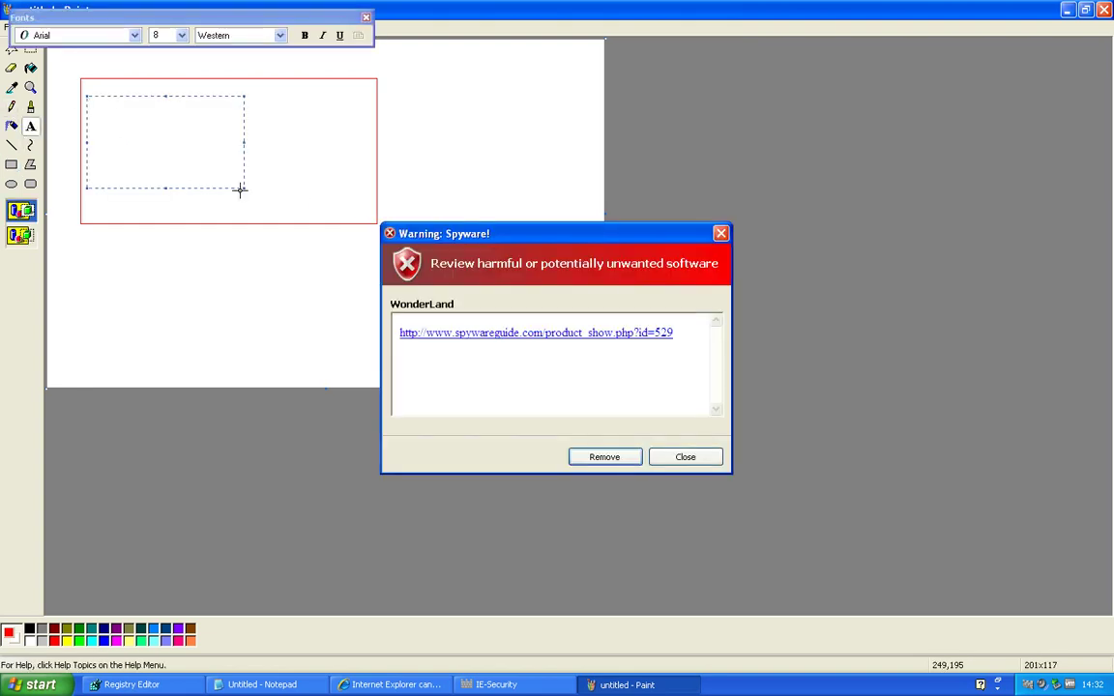
{"action": "type", "text": "key "}
{"action": "type", "text": "mail"}
{"action": "type", "text": " + thanks for "}
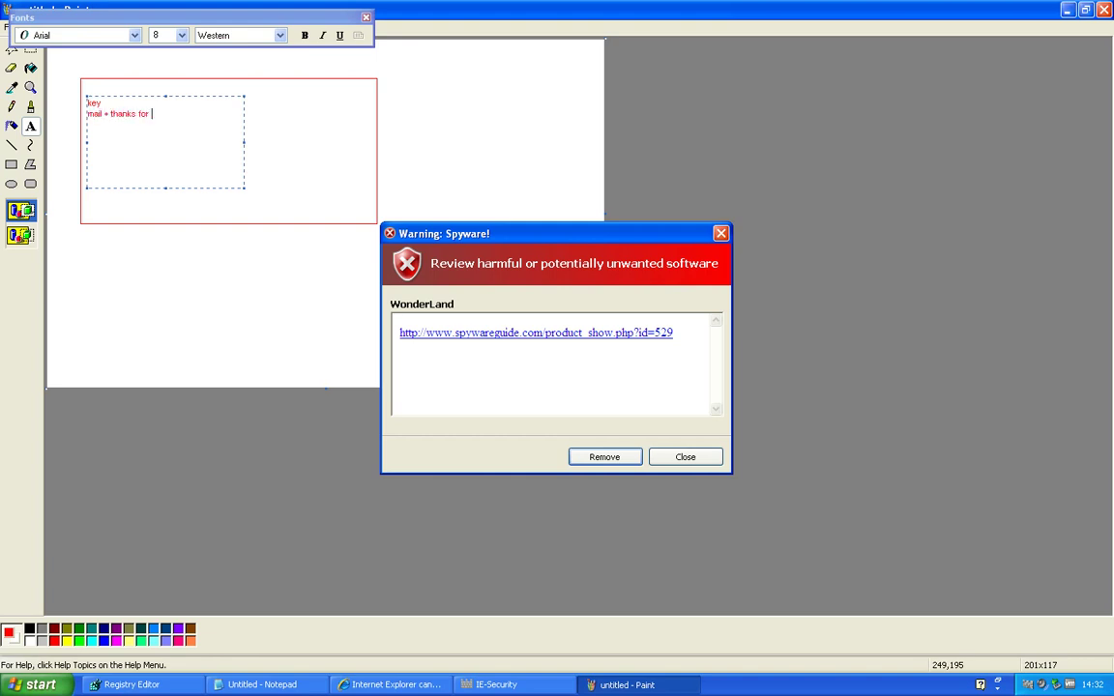
{"action": "type", "text": "registrer = not activated"}
{"action": "left_click", "coordinate": [274, 92]}
Add a second note reading 'System id 0 = unregistred, 1 = Full version'
{"action": "left_click_drag", "start_coordinate": [271, 90], "coordinate": [397, 177]}
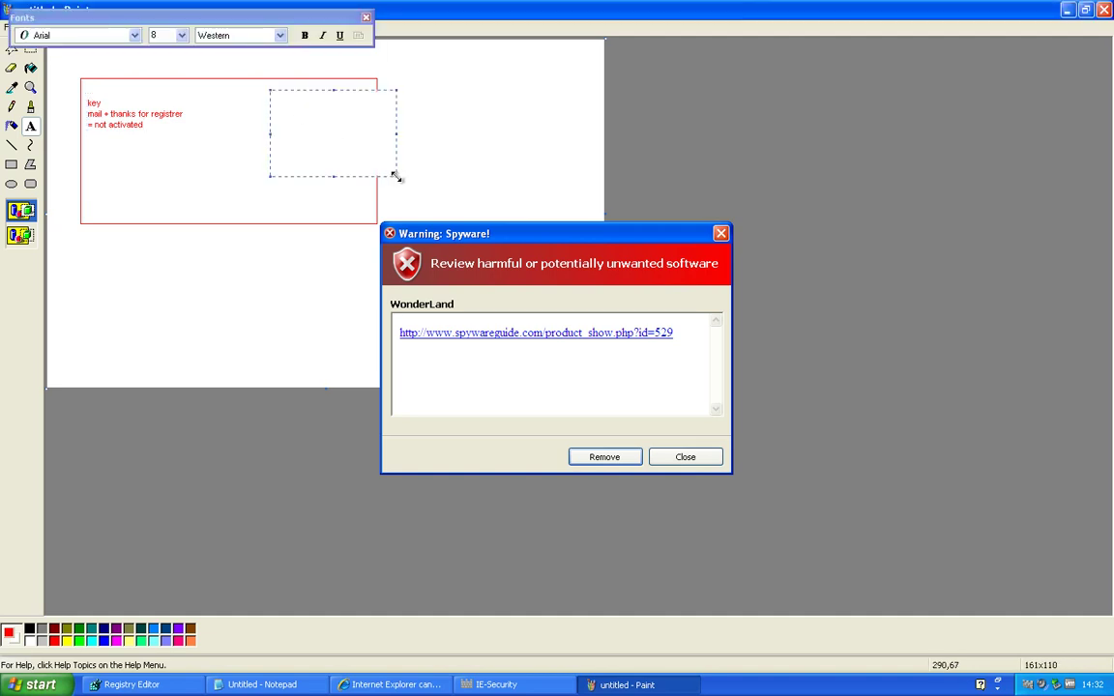
{"action": "type", "text": "Sytemid"}
{"action": "key", "text": "BackSpace"}
{"action": "key", "text": "BackSpace"}
{"action": "type", "text": "tem,"}
{"action": "type", "text": "id 0 "}
{"action": "type", "text": "= unregistred"}
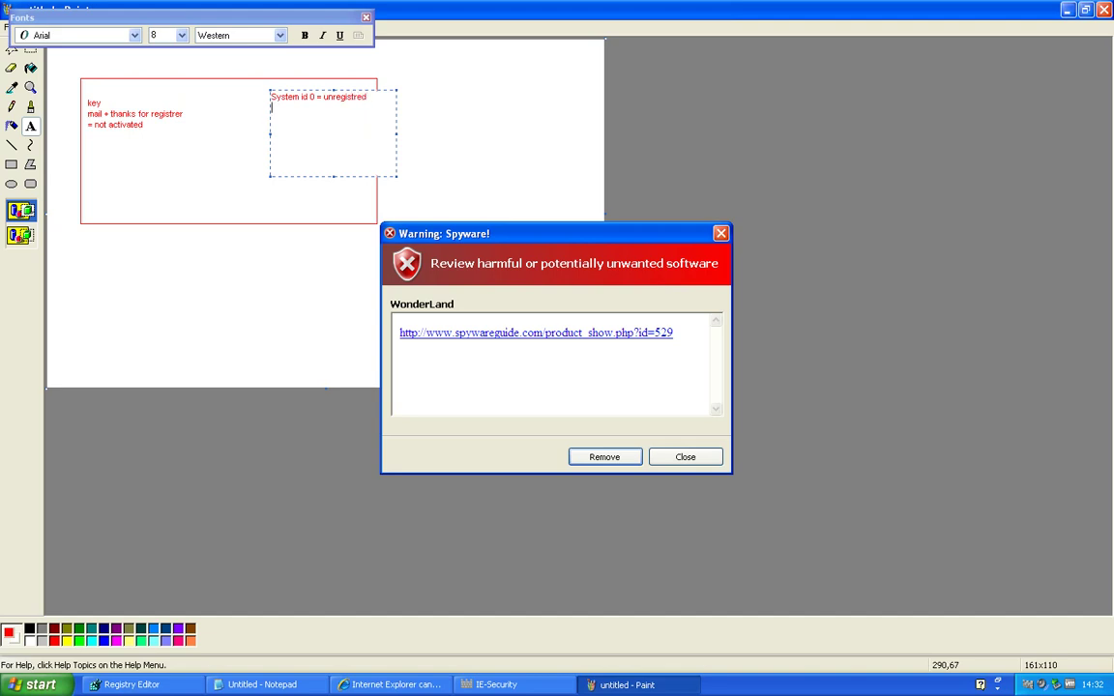
{"action": "type", "text": "1 = Full version"}
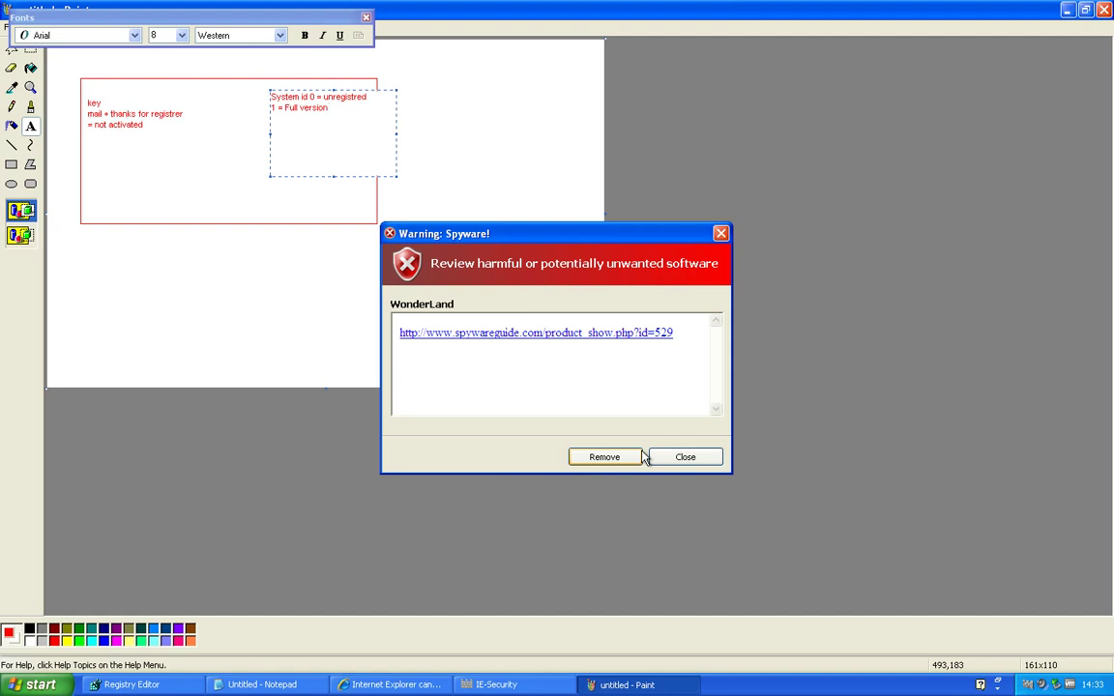
Remove each reported threat, starting with WonderLand and WhazIt, until the list is empty
{"action": "left_click", "coordinate": [619, 459]}
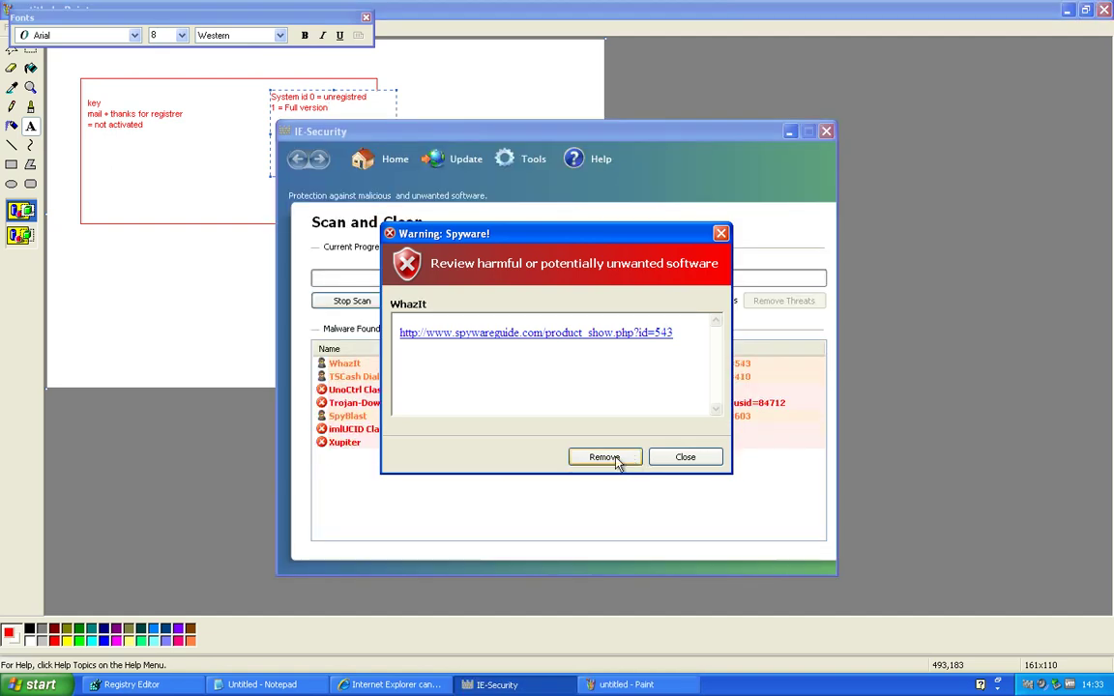
{"action": "left_click", "coordinate": [616, 460]}
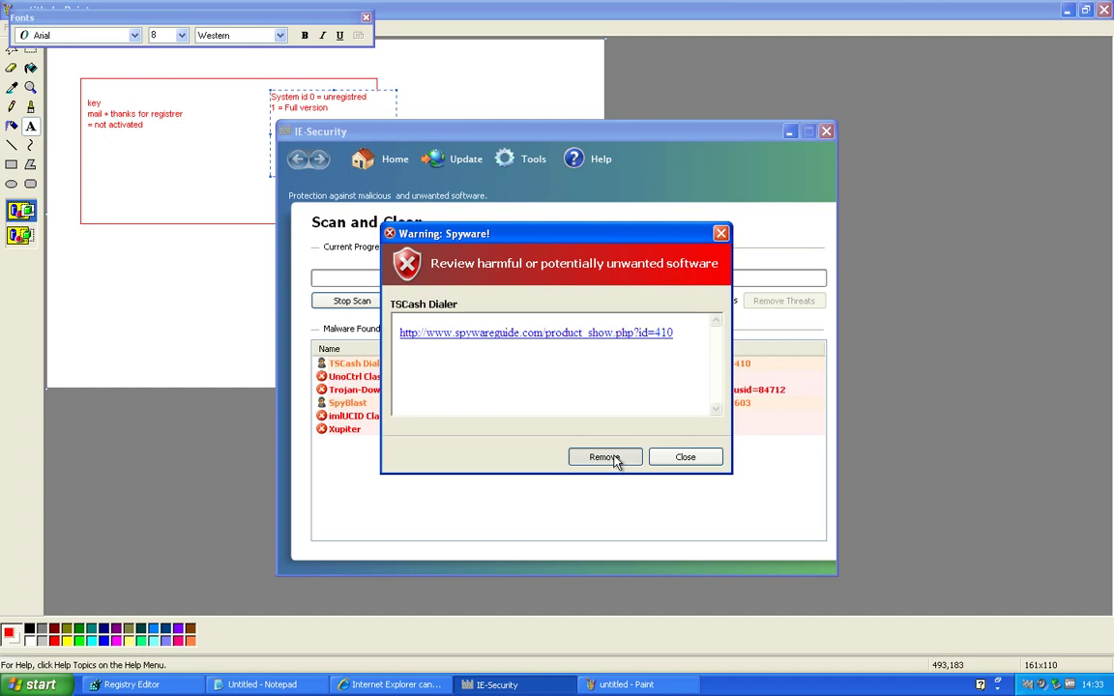
{"action": "left_click", "coordinate": [616, 459]}
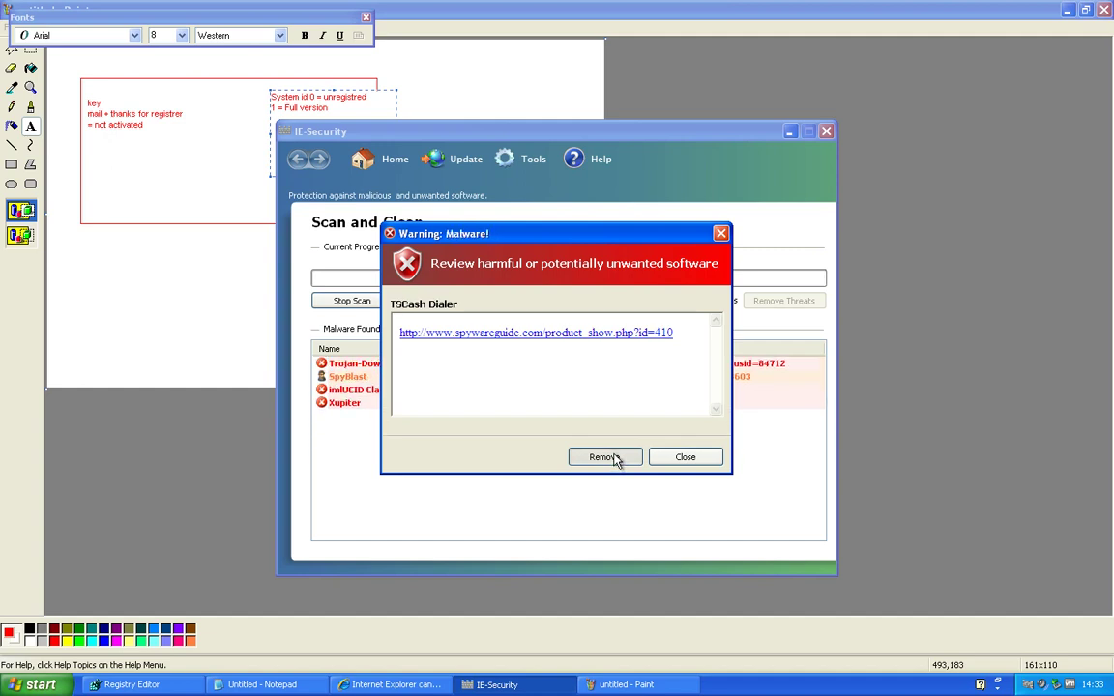
{"action": "left_click", "coordinate": [616, 460]}
{"action": "left_click", "coordinate": [616, 459]}
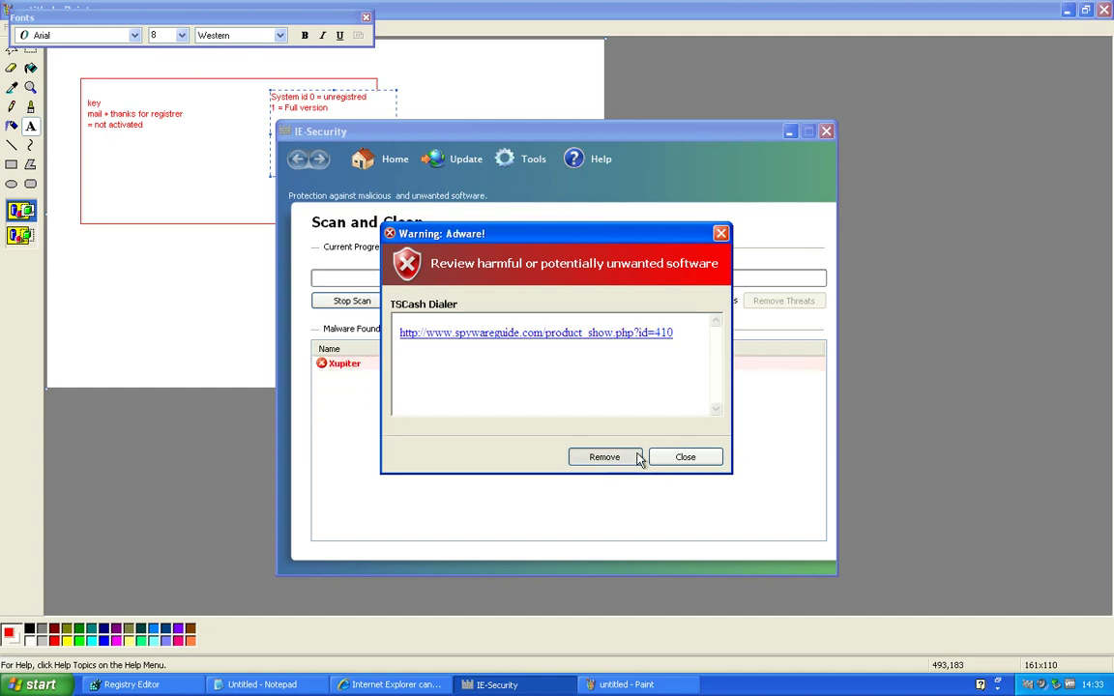
{"action": "left_click", "coordinate": [619, 457]}
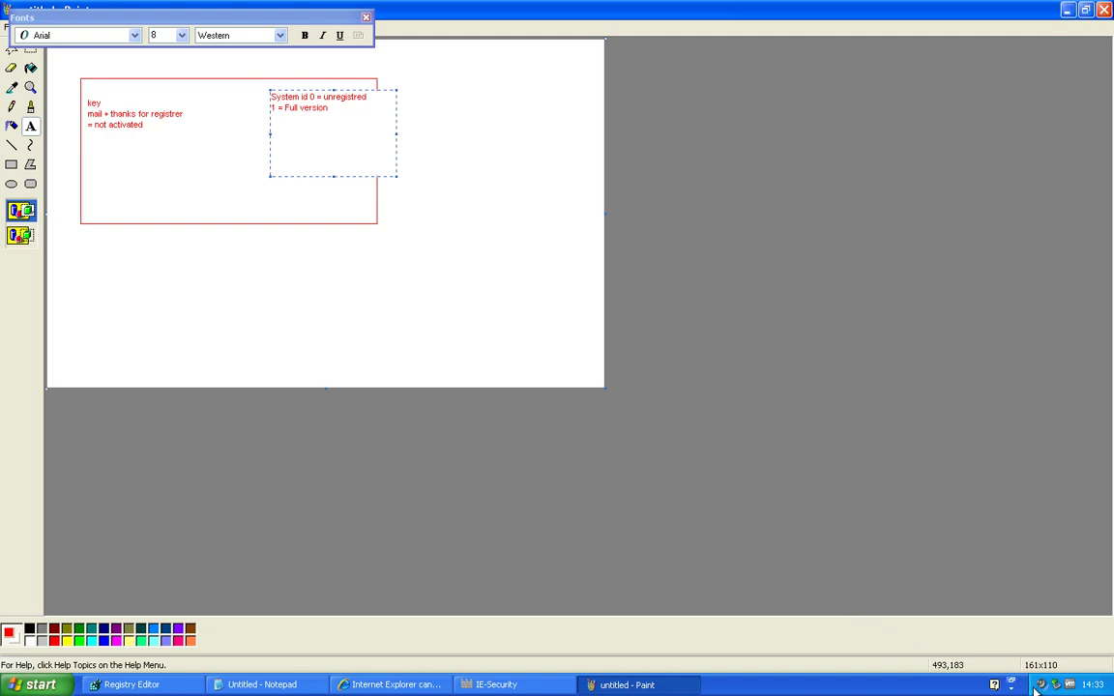
Close IE-Security and exit it from its tray icon, then commit the second Paint note
{"action": "left_click", "coordinate": [494, 685]}
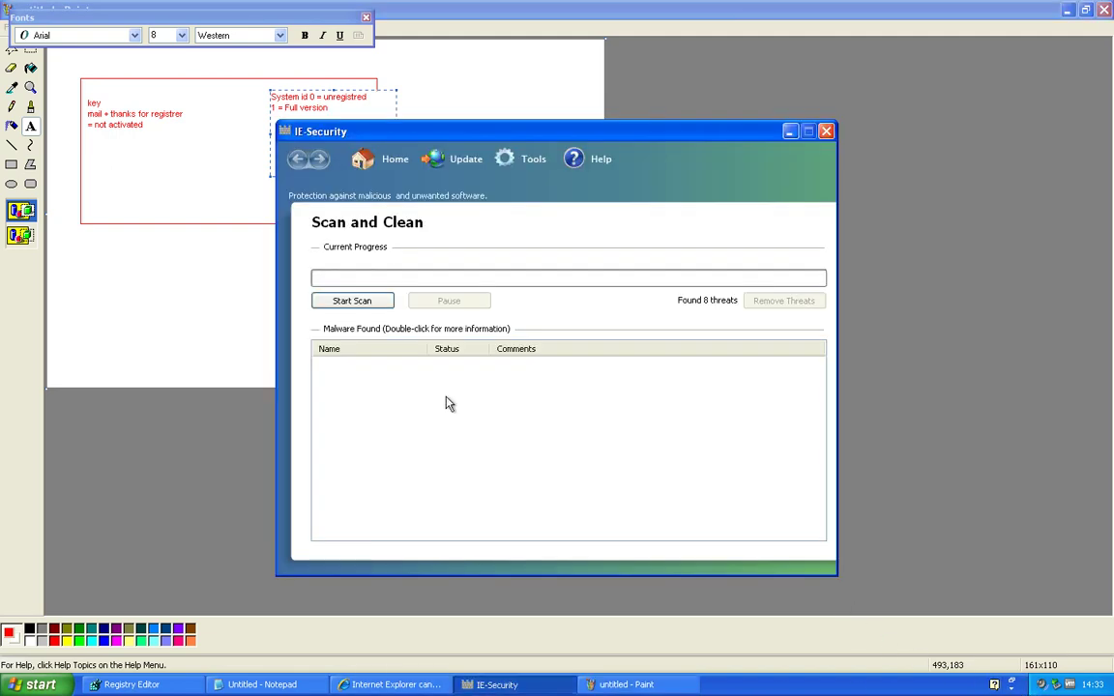
{"action": "left_click", "coordinate": [826, 130]}
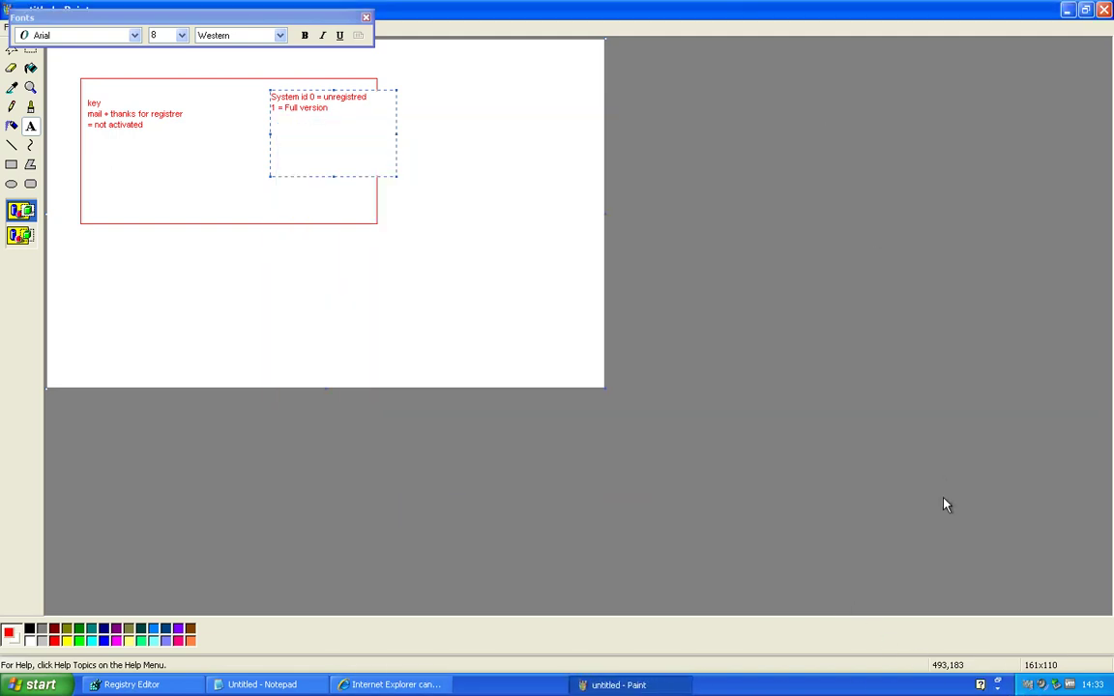
{"action": "right_click", "coordinate": [1025, 685]}
{"action": "left_click", "coordinate": [1052, 671]}
{"action": "left_click", "coordinate": [427, 271]}
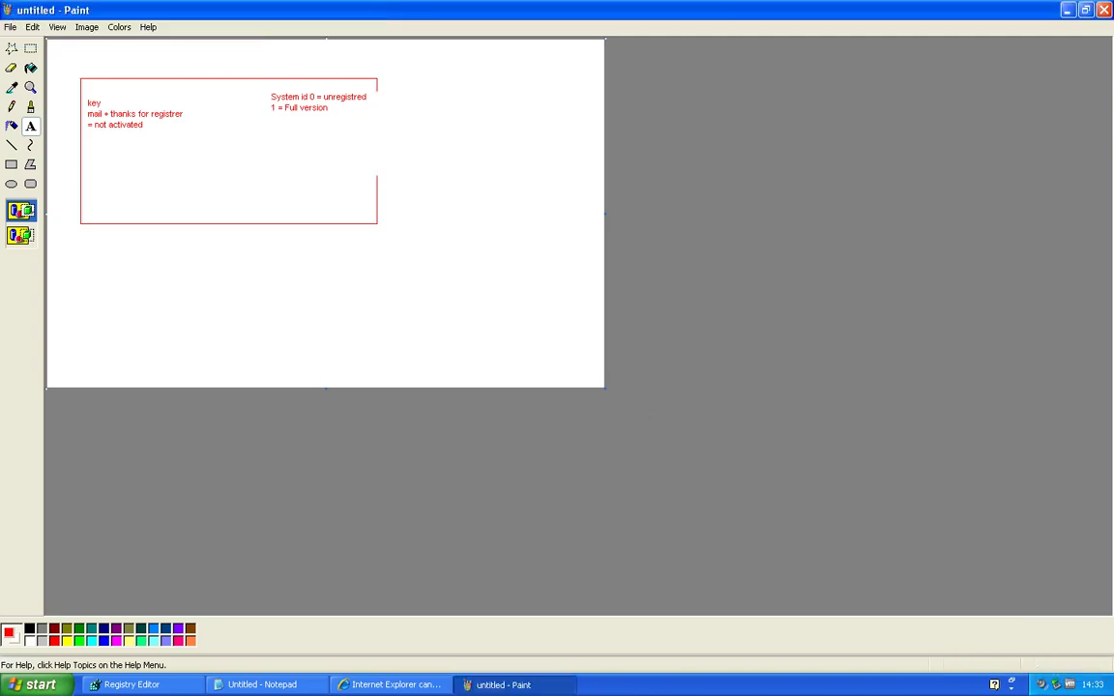
Minimize Paint and expand the machine-wide Microsoft key under HKLM\SOFTWARE
{"action": "left_click", "coordinate": [1067, 10]}
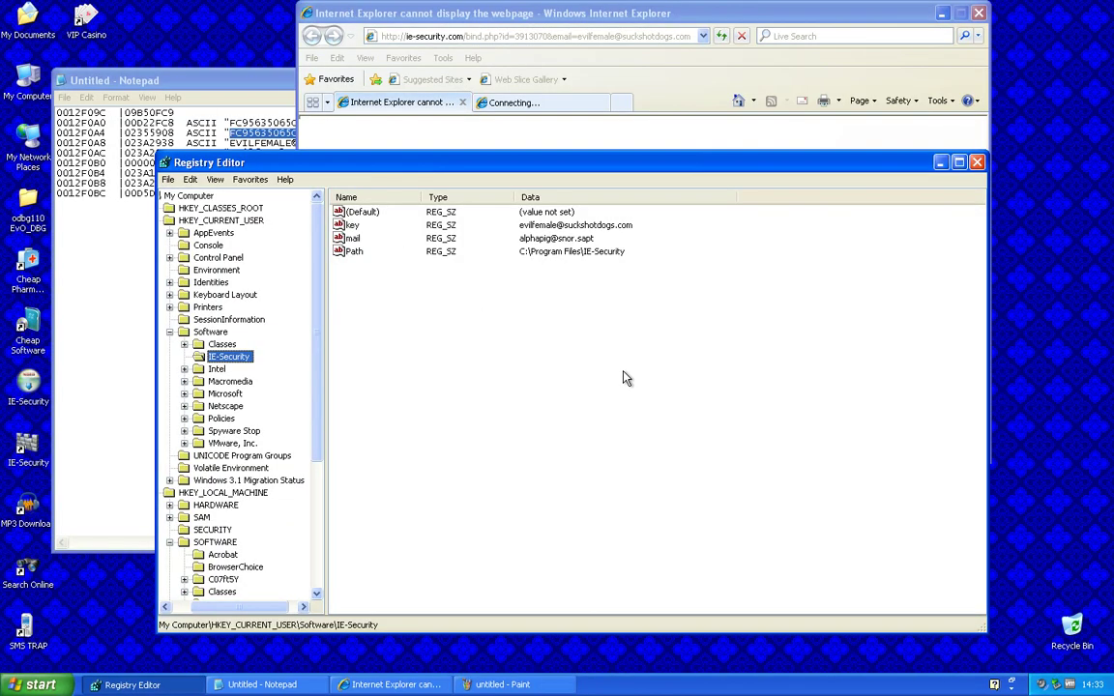
{"action": "scroll", "coordinate": [232, 522], "scroll_direction": "down", "scroll_amount": 4}
{"action": "left_click", "coordinate": [232, 557]}
{"action": "scroll", "coordinate": [232, 542], "scroll_direction": "down", "scroll_amount": 2}
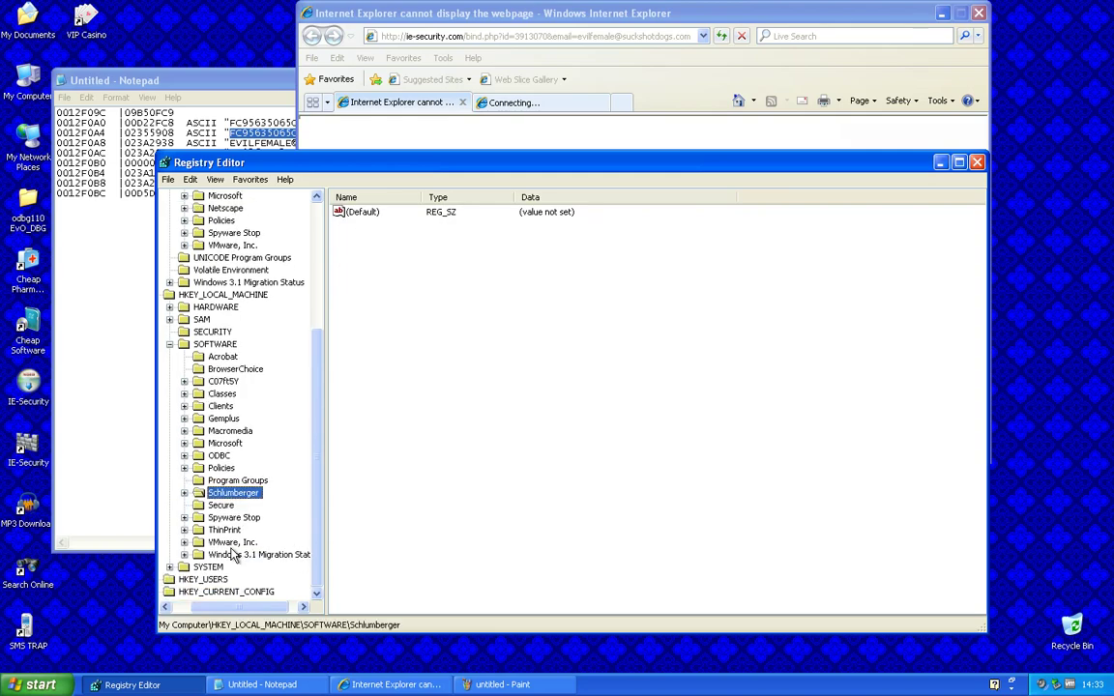
{"action": "scroll", "coordinate": [220, 332], "scroll_direction": "up", "scroll_amount": 2}
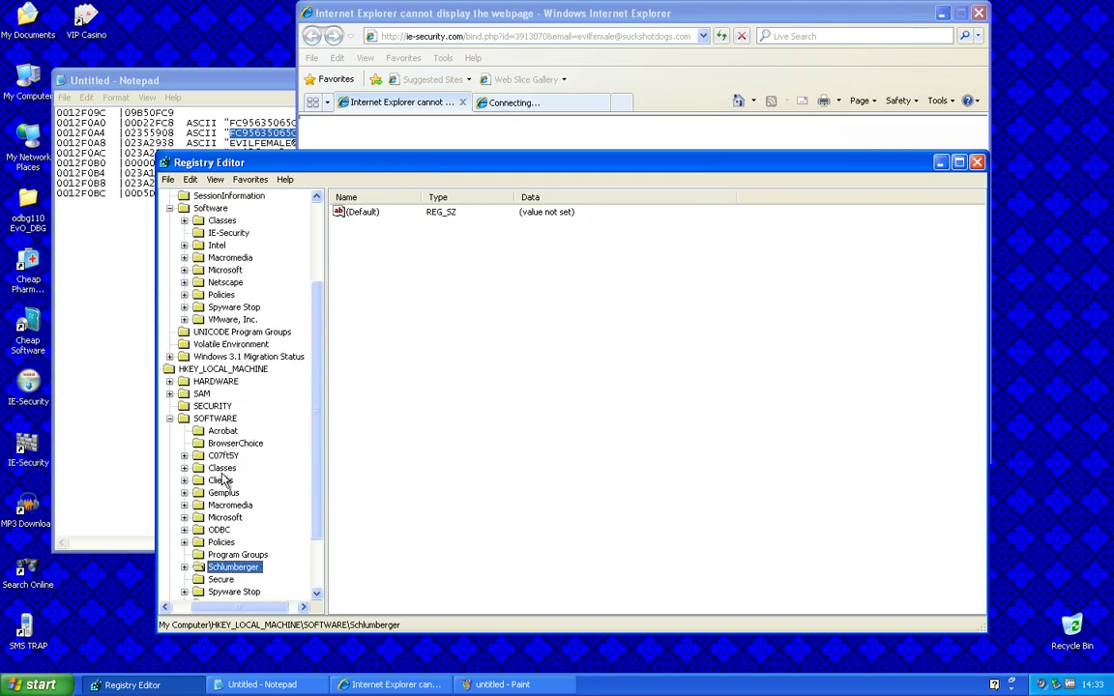
{"action": "left_click", "coordinate": [224, 517]}
{"action": "double_click", "coordinate": [224, 517]}
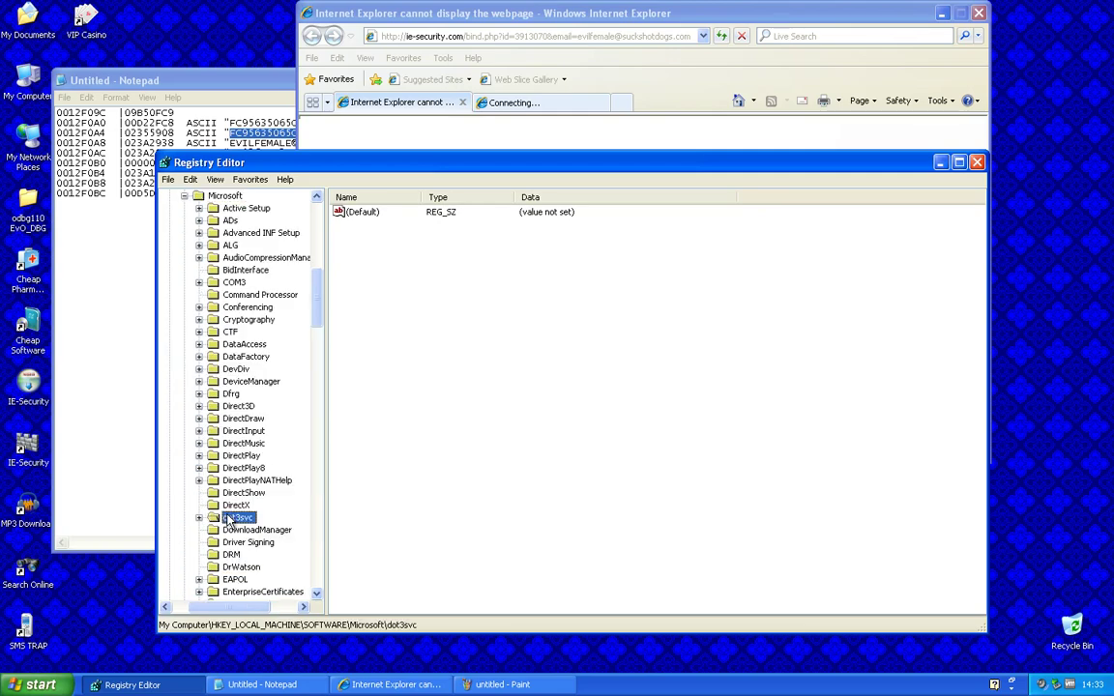
{"action": "scroll", "coordinate": [290, 406], "scroll_direction": "down", "scroll_amount": 14}
{"action": "scroll", "coordinate": [290, 401], "scroll_direction": "down", "scroll_amount": 20}
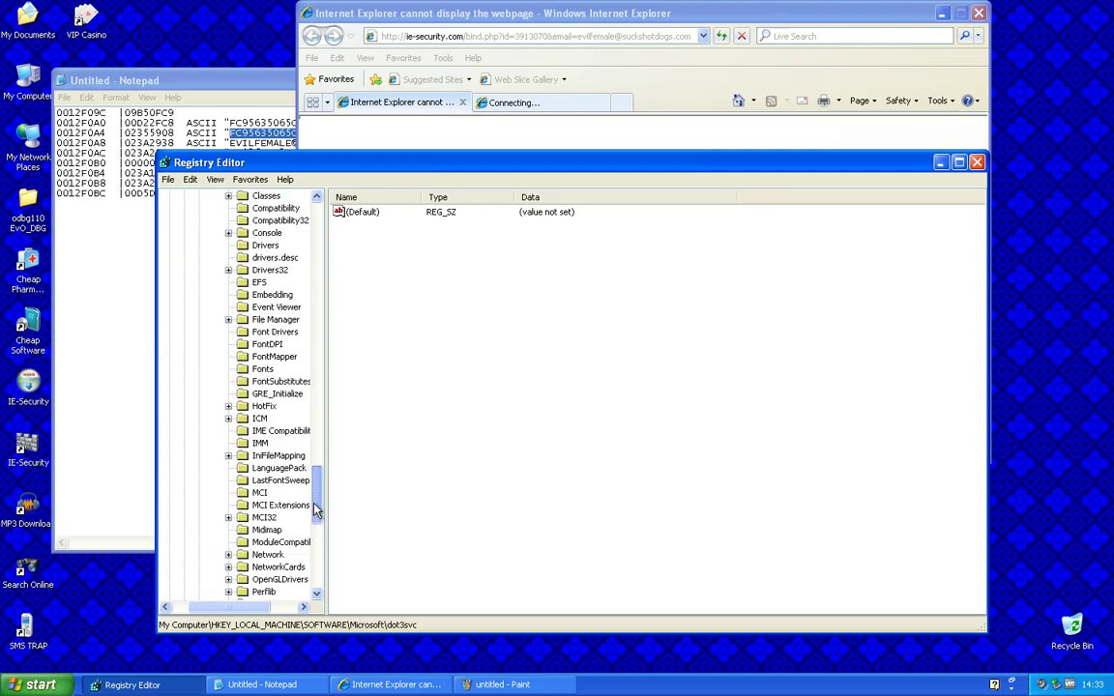
{"action": "scroll", "coordinate": [281, 413], "scroll_direction": "up", "scroll_amount": 8}
Expand HKLM Windows\CurrentVersion and inspect the ThemeManager and Themes values
{"action": "double_click", "coordinate": [242, 370]}
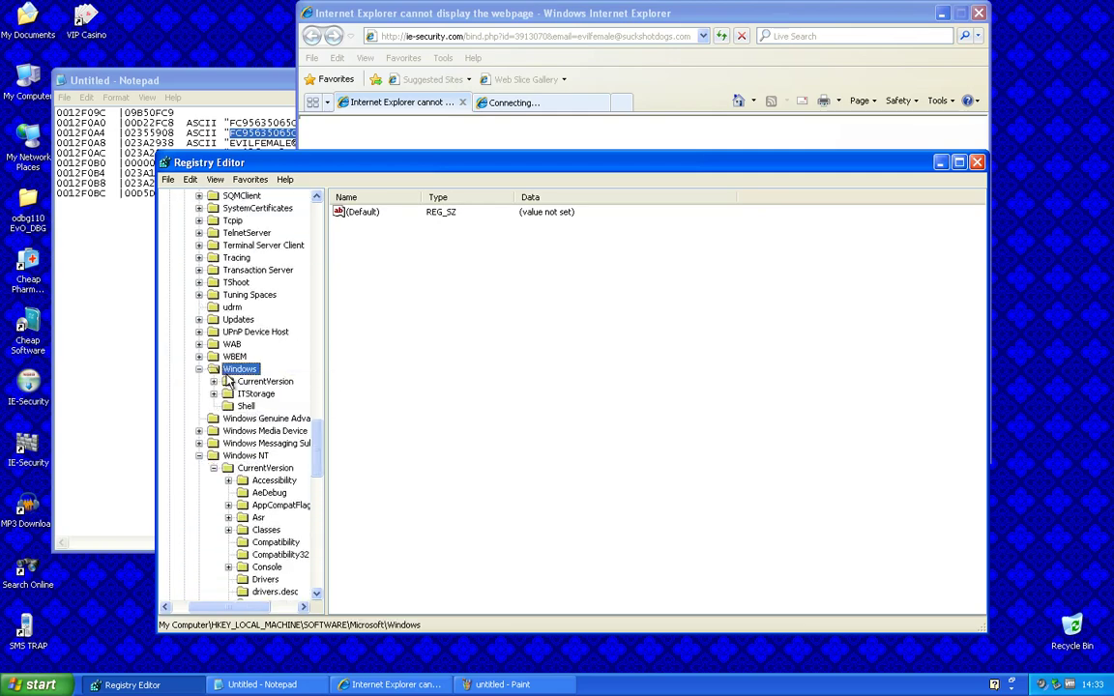
{"action": "double_click", "coordinate": [253, 382]}
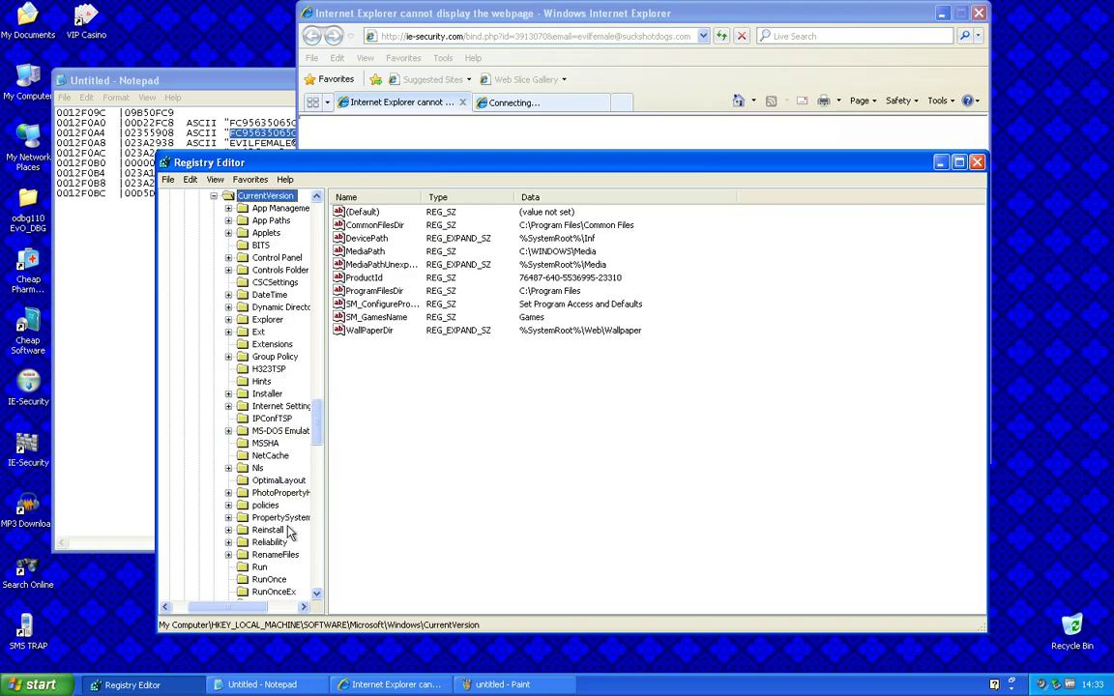
{"action": "scroll", "coordinate": [286, 530], "scroll_direction": "down", "scroll_amount": 5}
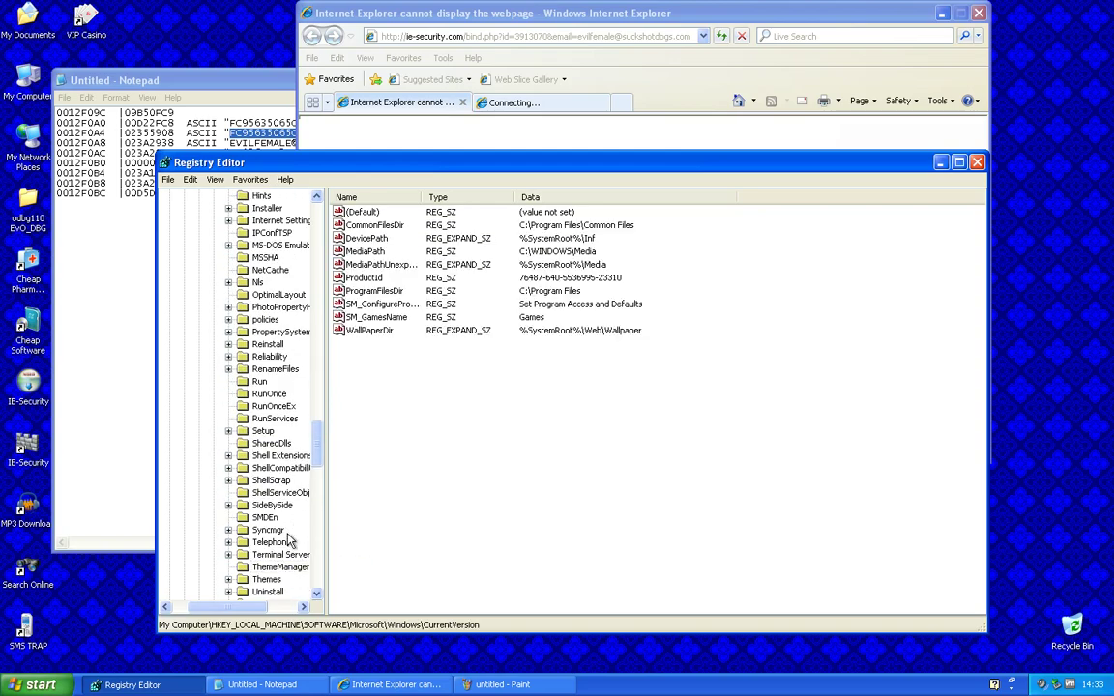
{"action": "scroll", "coordinate": [274, 464], "scroll_direction": "down", "scroll_amount": 1}
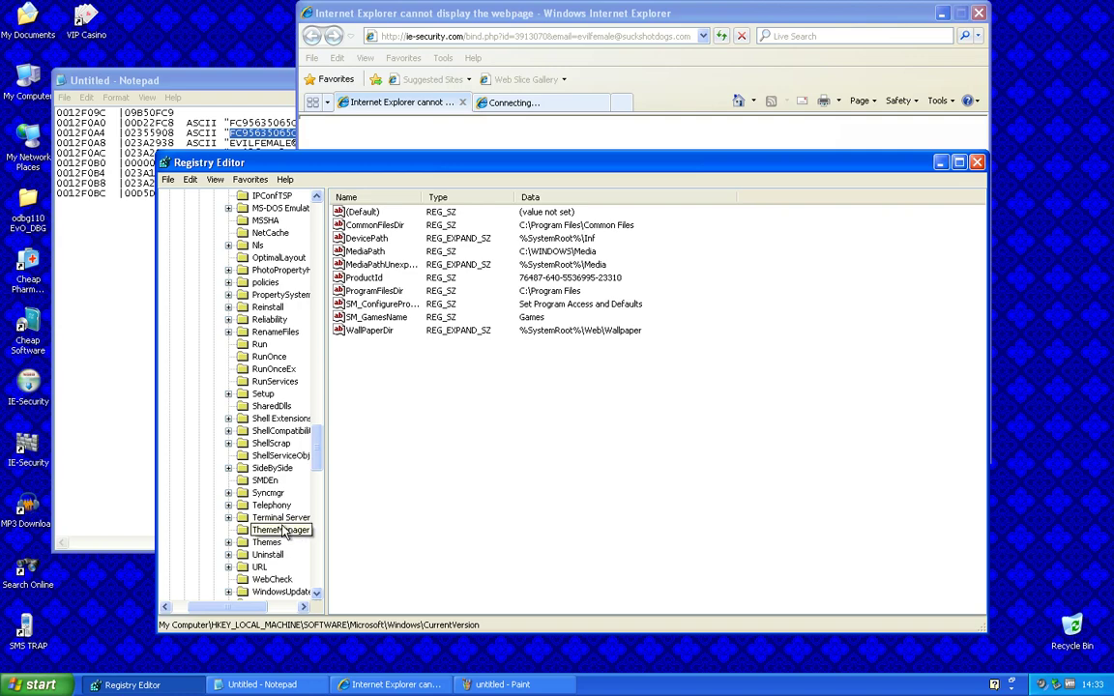
{"action": "left_click", "coordinate": [281, 530]}
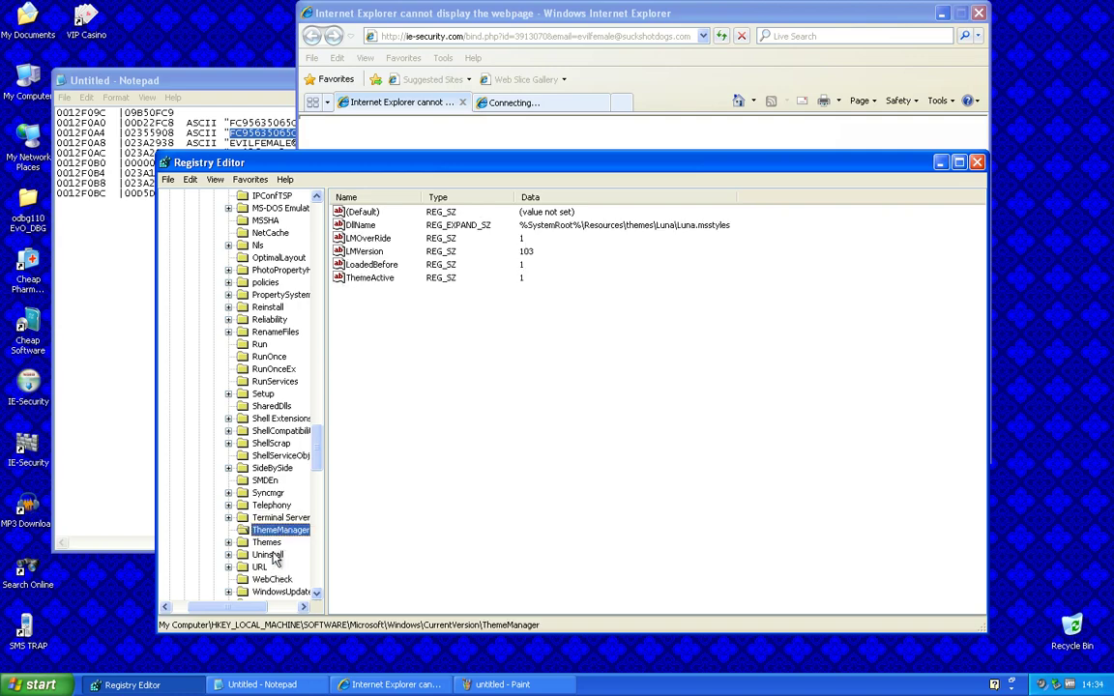
{"action": "double_click", "coordinate": [278, 543]}
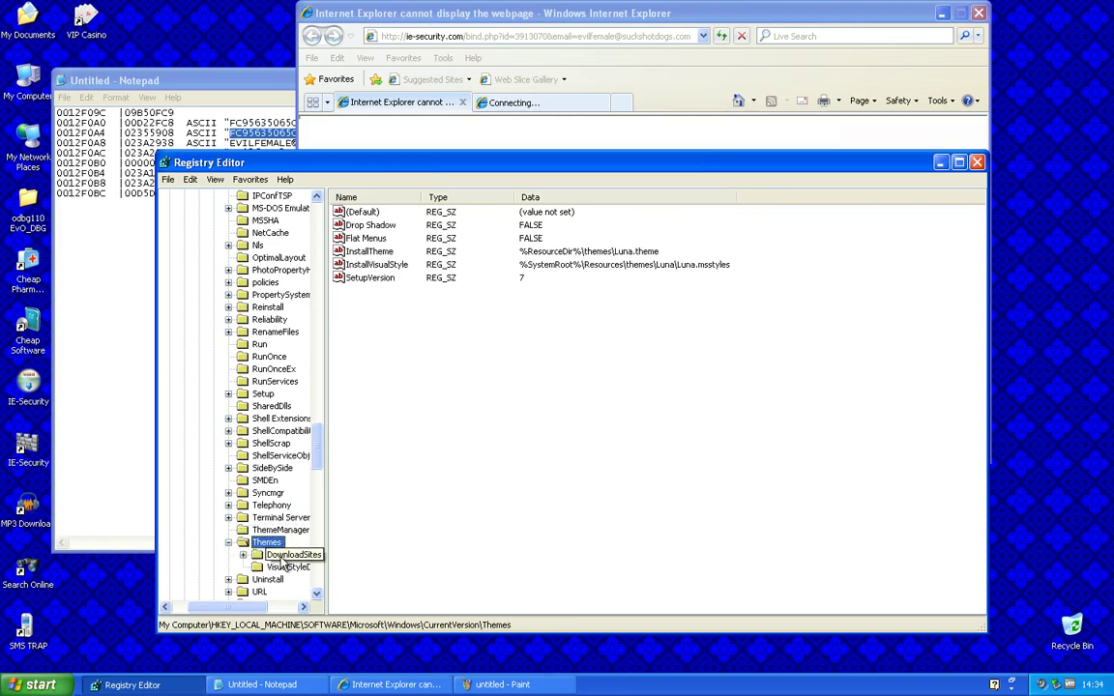
{"action": "scroll", "coordinate": [266, 360], "scroll_direction": "up", "scroll_amount": 4}
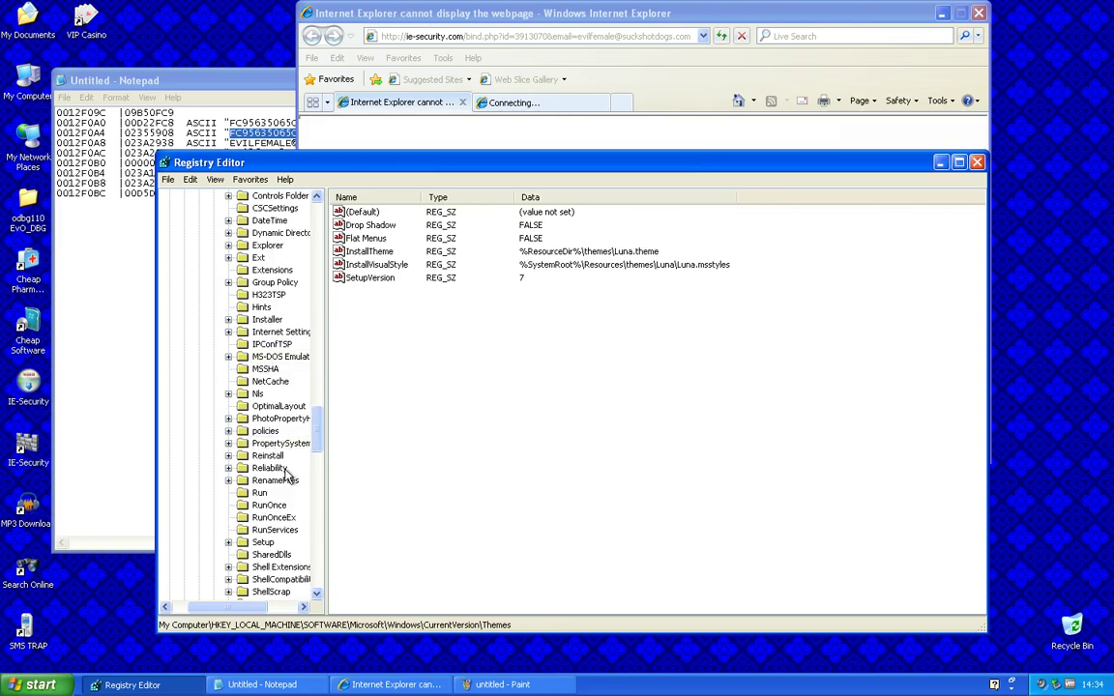
{"action": "left_click_drag", "start_coordinate": [315, 437], "coordinate": [313, 225]}
View HKCU Identities, start and cancel a registry Find, and select HKCU\Software\Microsoft
{"action": "left_click", "coordinate": [212, 282]}
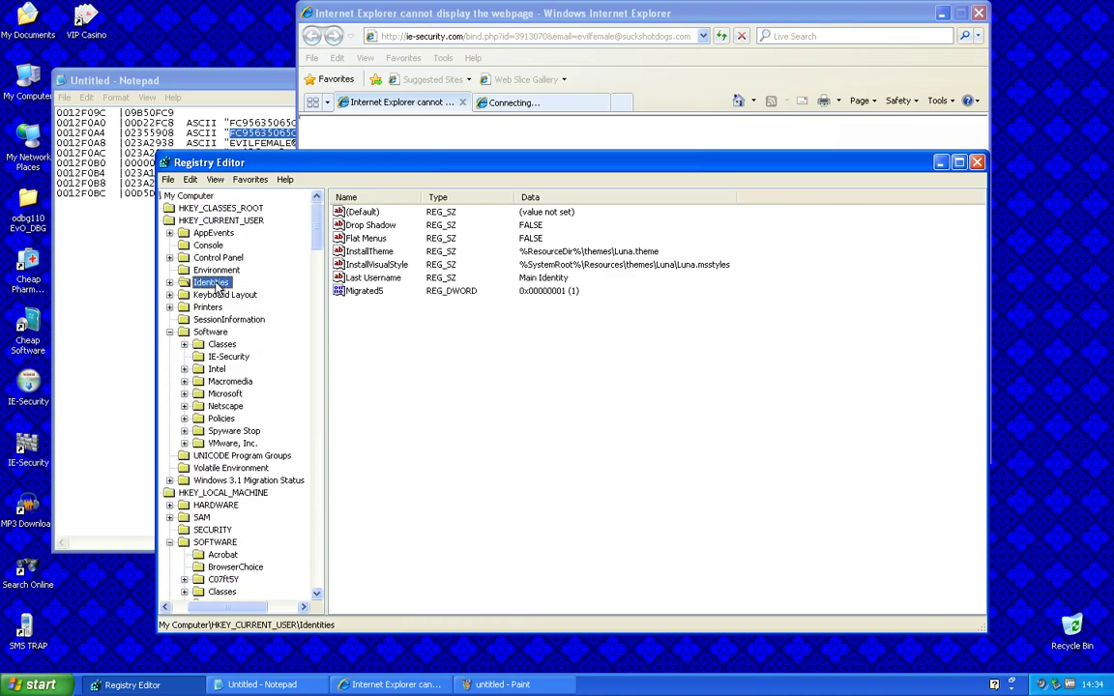
{"action": "left_click", "coordinate": [189, 179]}
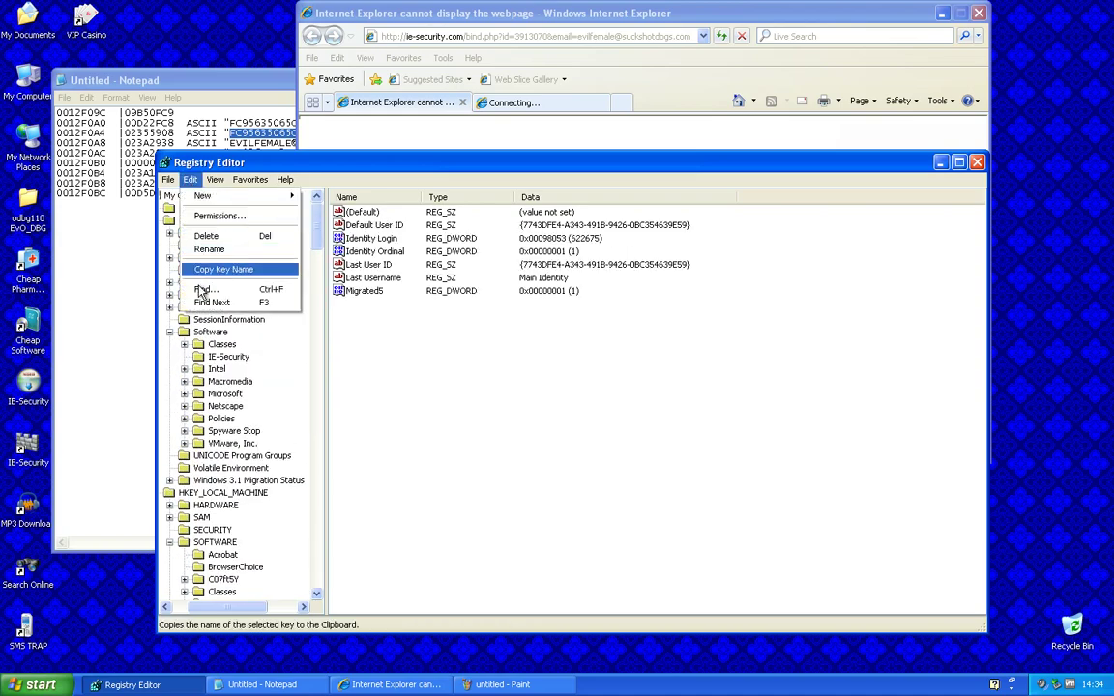
{"action": "left_click", "coordinate": [201, 290]}
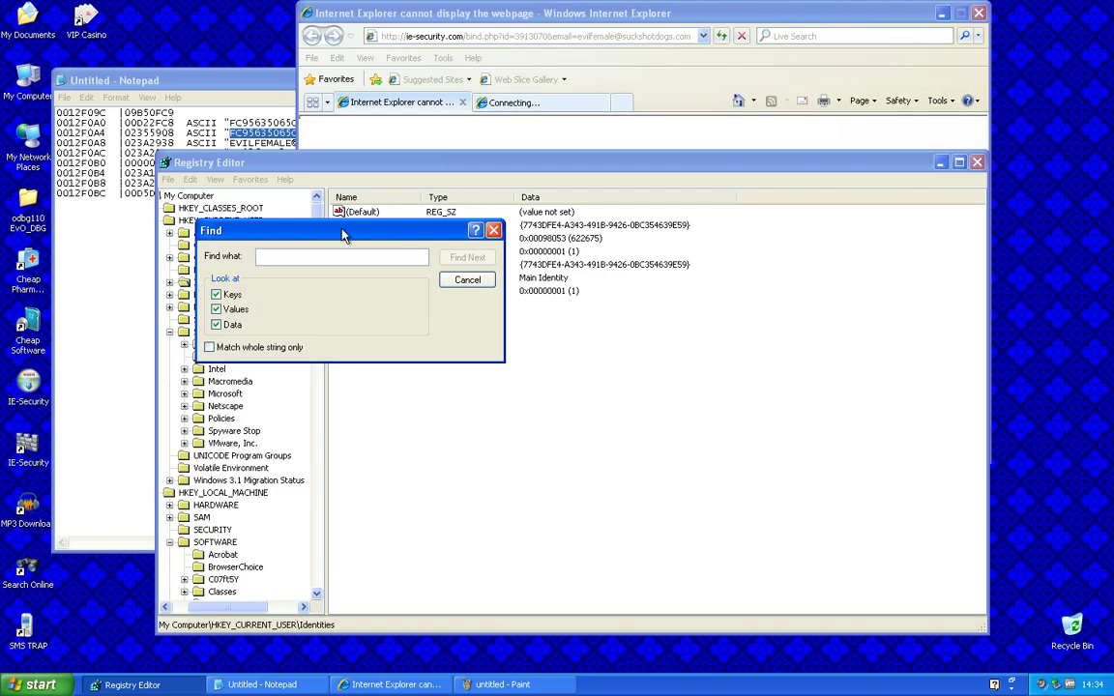
{"action": "left_click", "coordinate": [495, 231]}
{"action": "left_click", "coordinate": [449, 37]}
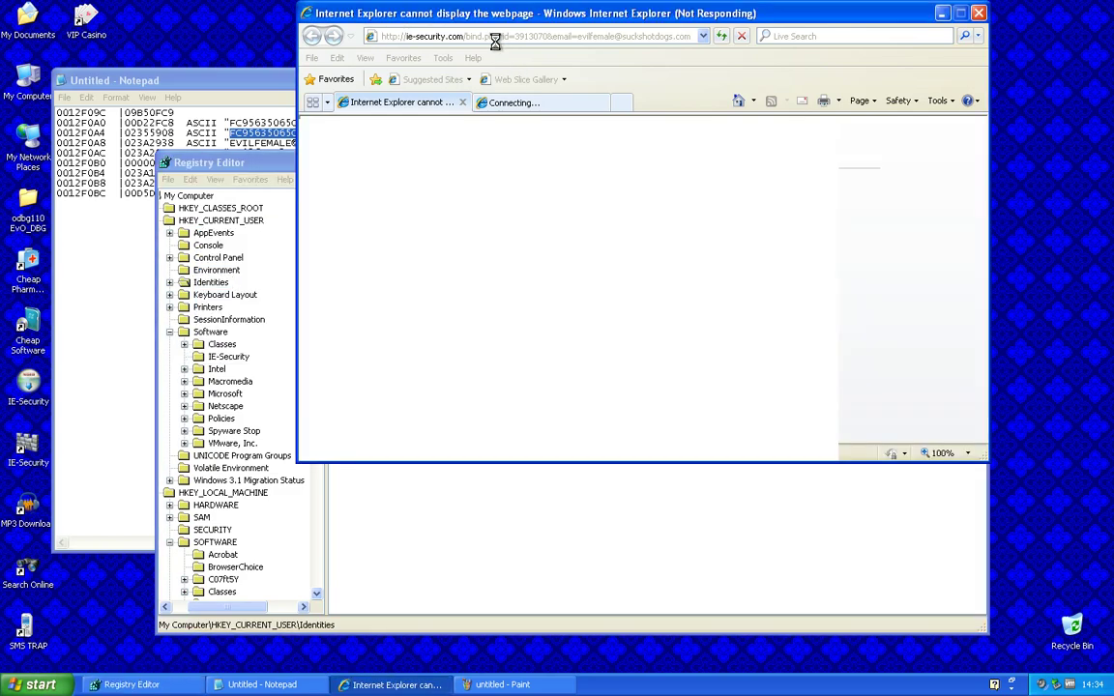
{"action": "left_click", "coordinate": [208, 324]}
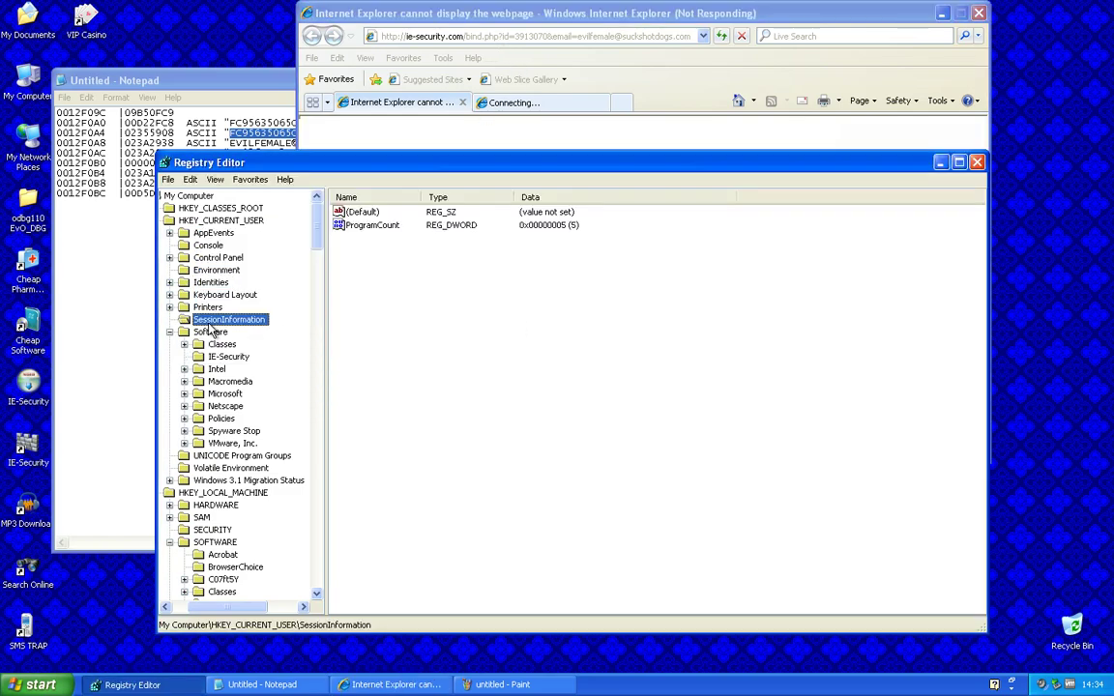
{"action": "left_click", "coordinate": [231, 383]}
Navigate to HKCU\Software\Microsoft\Windows\CurrentVersion\ThemeManager
{"action": "double_click", "coordinate": [231, 394]}
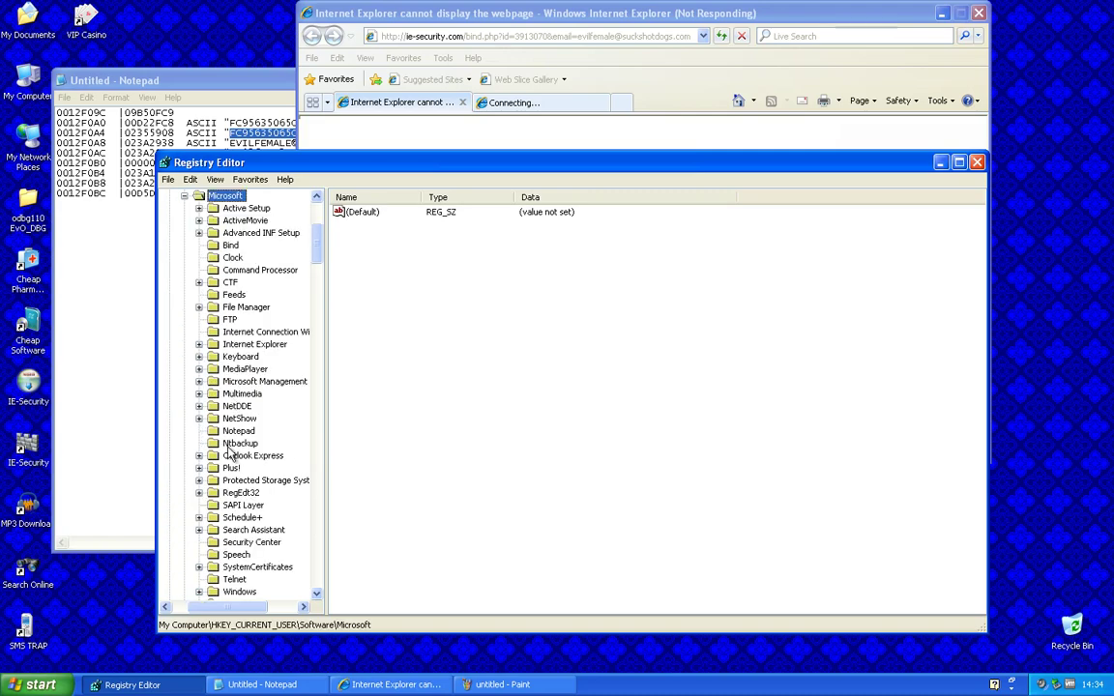
{"action": "scroll", "coordinate": [232, 455], "scroll_direction": "down", "scroll_amount": 6}
{"action": "double_click", "coordinate": [240, 369]}
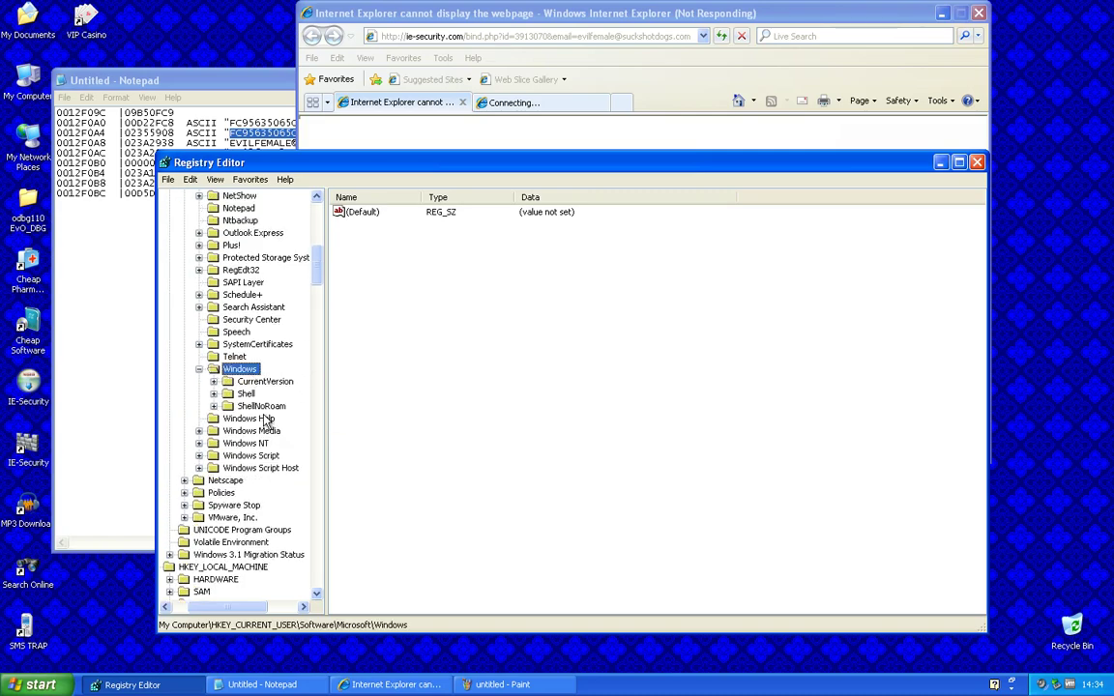
{"action": "double_click", "coordinate": [265, 381]}
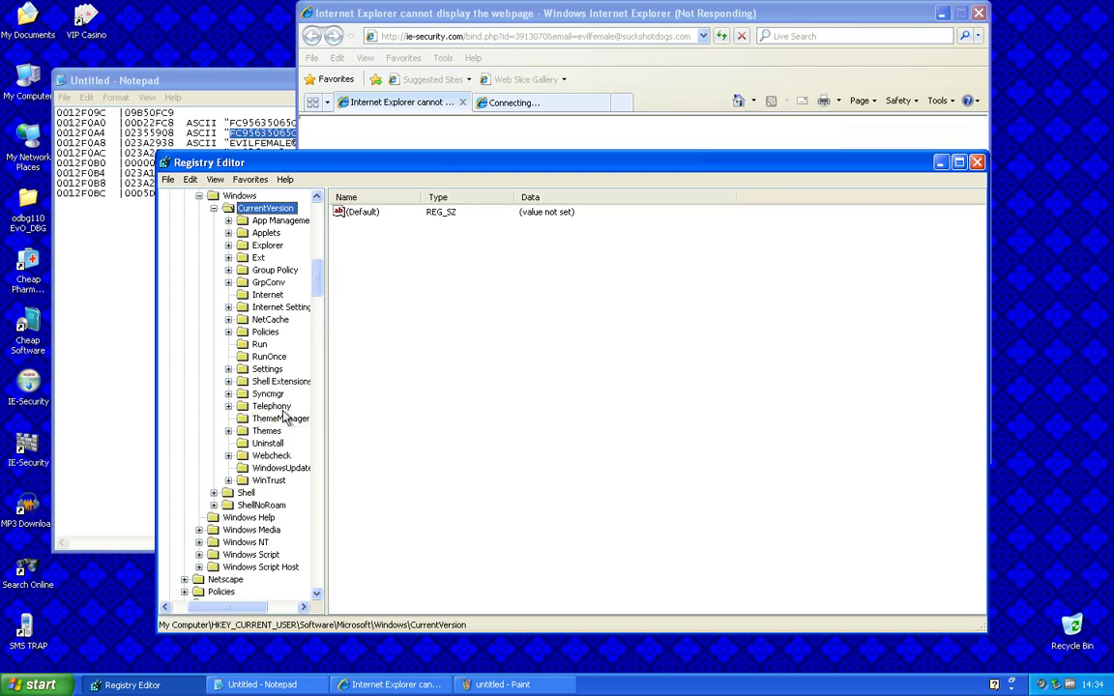
{"action": "left_click", "coordinate": [283, 418]}
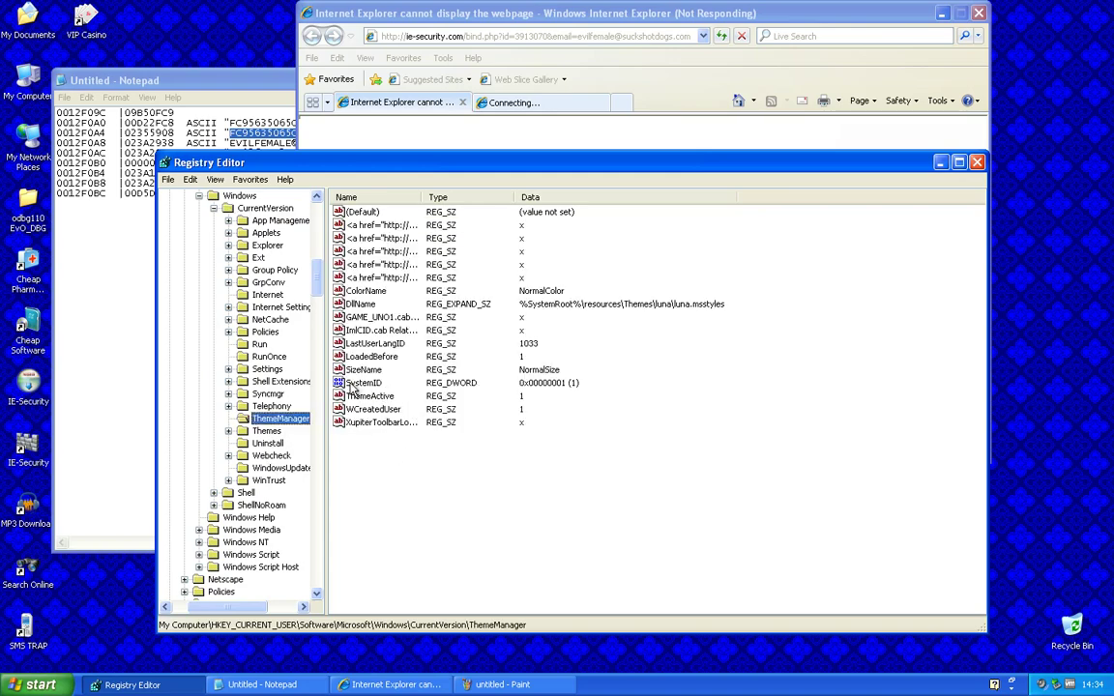
Change the SystemID value to 0 and relaunch IE-Security
{"action": "double_click", "coordinate": [353, 385]}
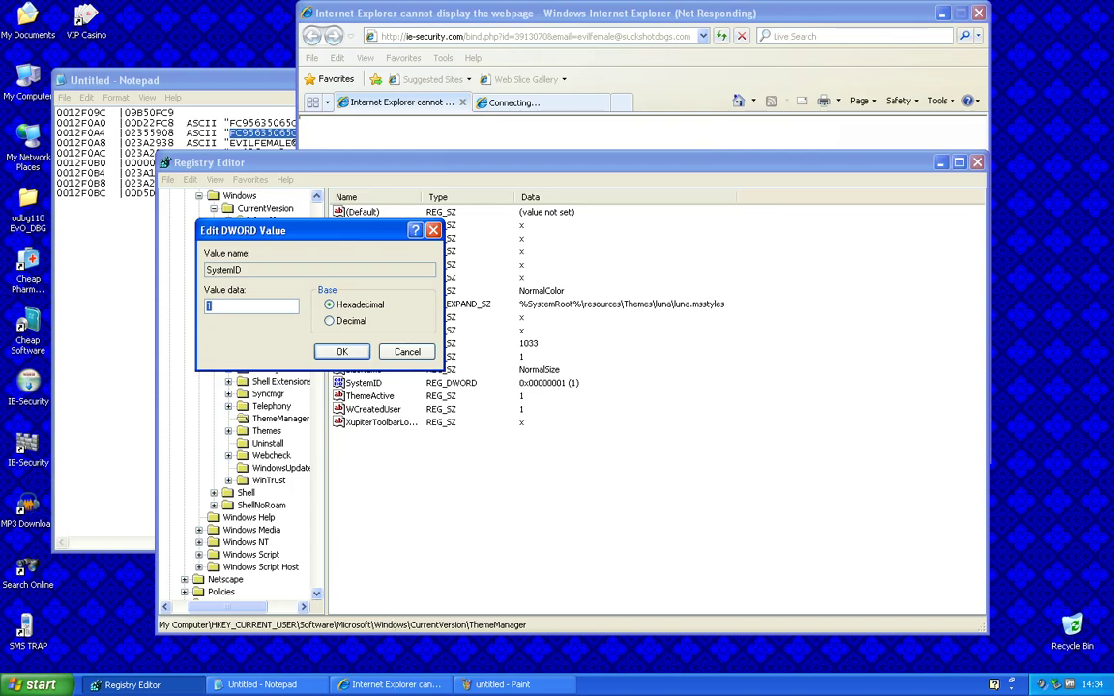
{"action": "type", "text": "0"}
{"action": "key", "text": "Return"}
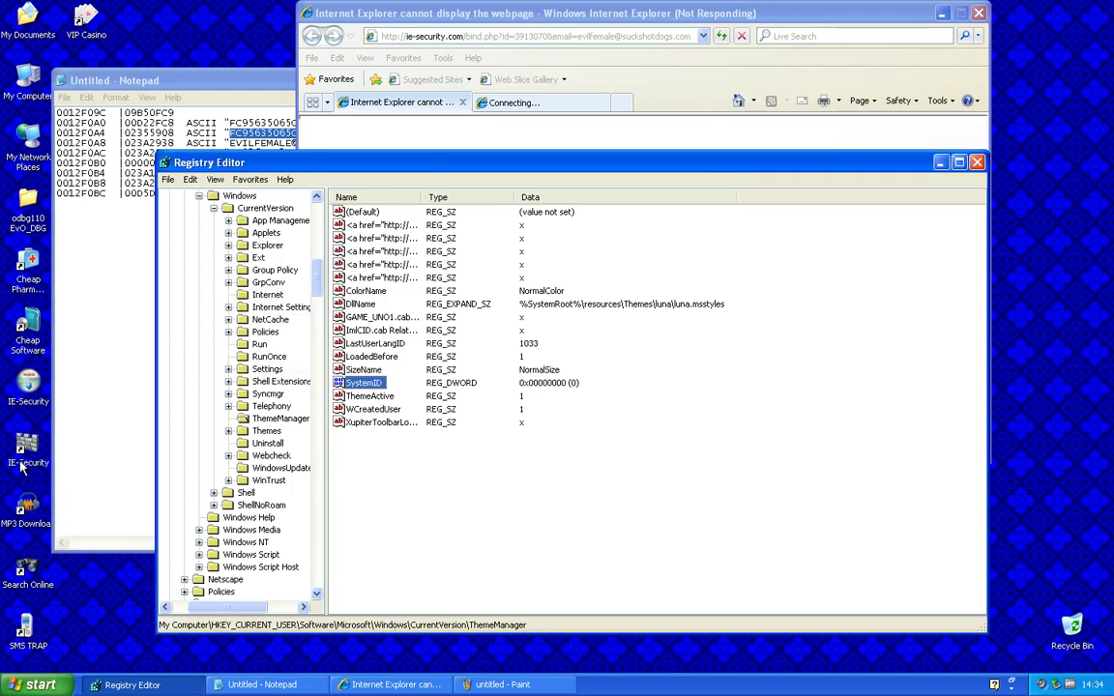
{"action": "double_click", "coordinate": [27, 392]}
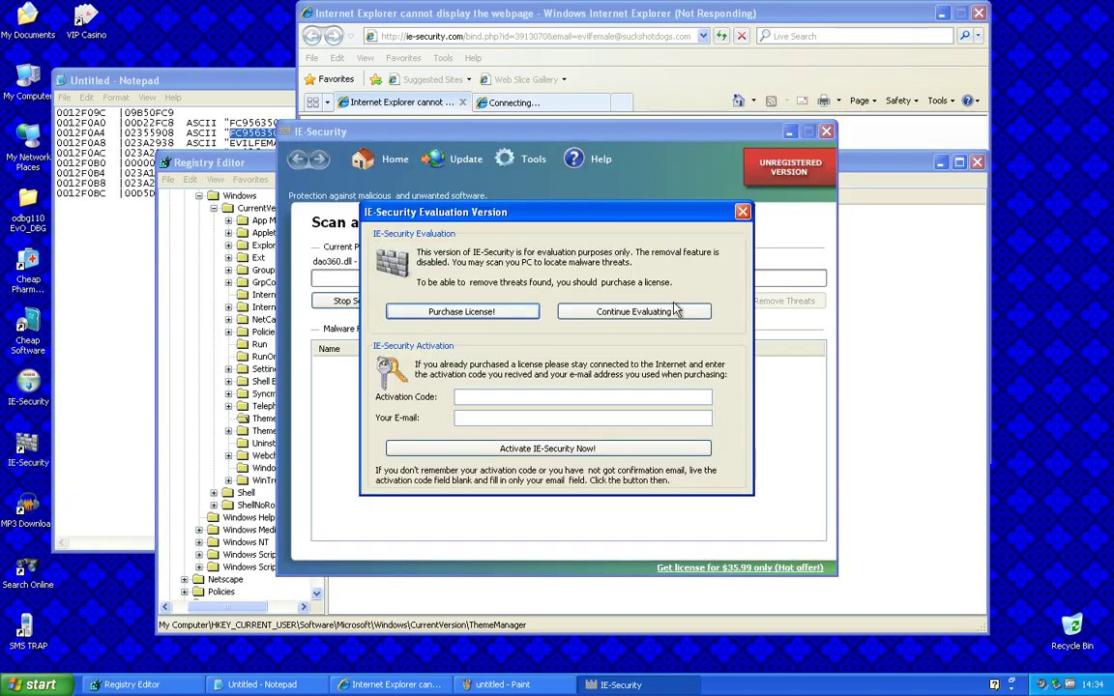
Paste the recovered activation code into the Activation Code field
{"action": "left_click", "coordinate": [571, 397]}
{"action": "right_click", "coordinate": [583, 397]}
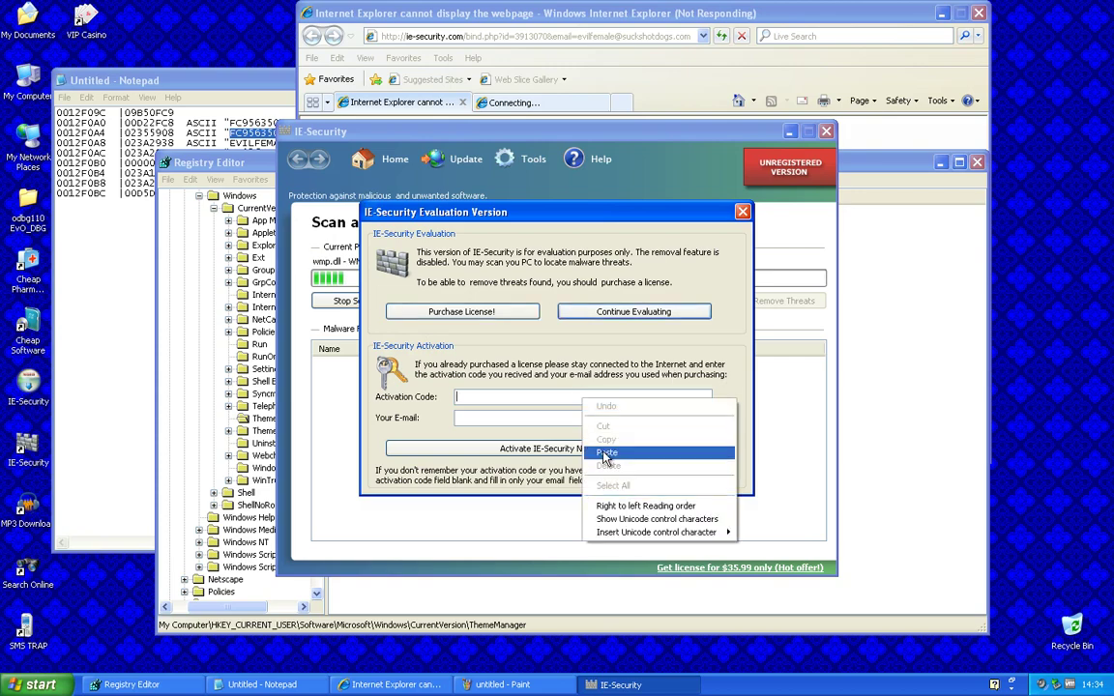
{"action": "left_click", "coordinate": [607, 452]}
Copy the e-mail address from the Notepad dump into Your E-mail and activate IE-Security
{"action": "left_click", "coordinate": [259, 683]}
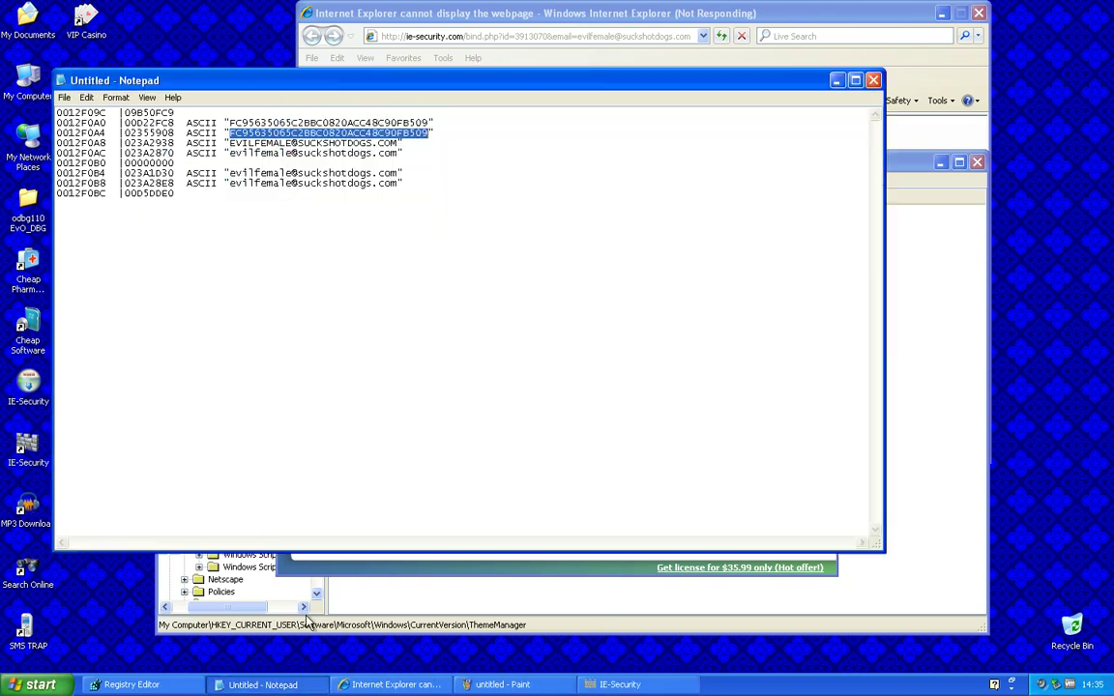
{"action": "left_click_drag", "start_coordinate": [228, 173], "coordinate": [398, 177]}
{"action": "right_click", "coordinate": [398, 177]}
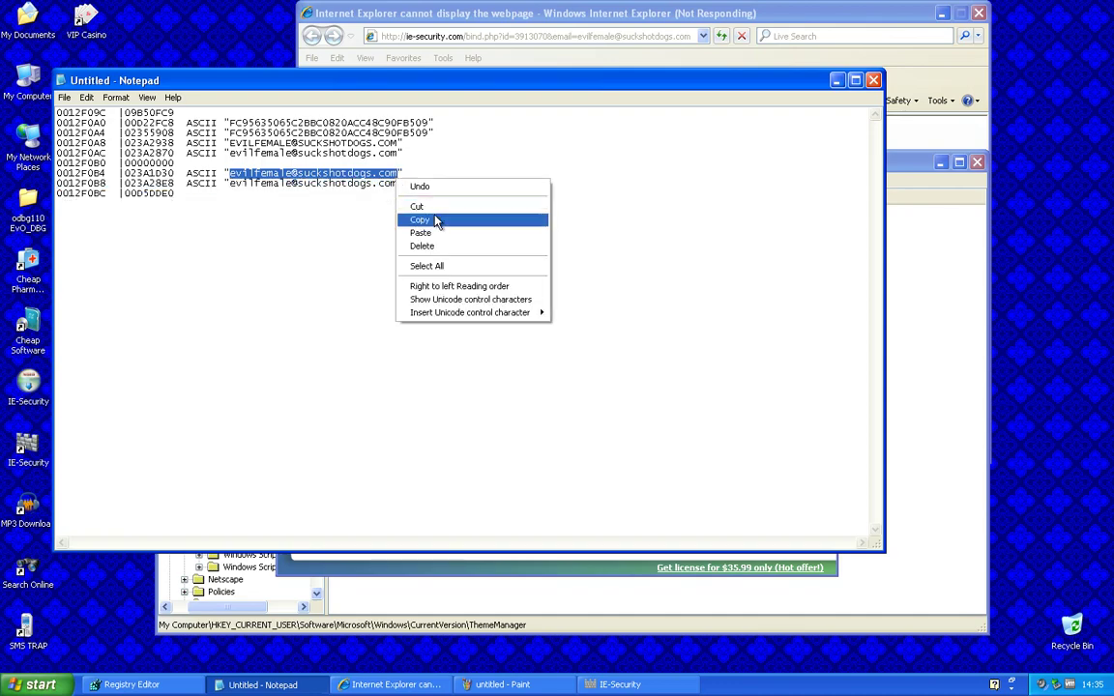
{"action": "left_click", "coordinate": [426, 218]}
{"action": "left_click", "coordinate": [838, 83]}
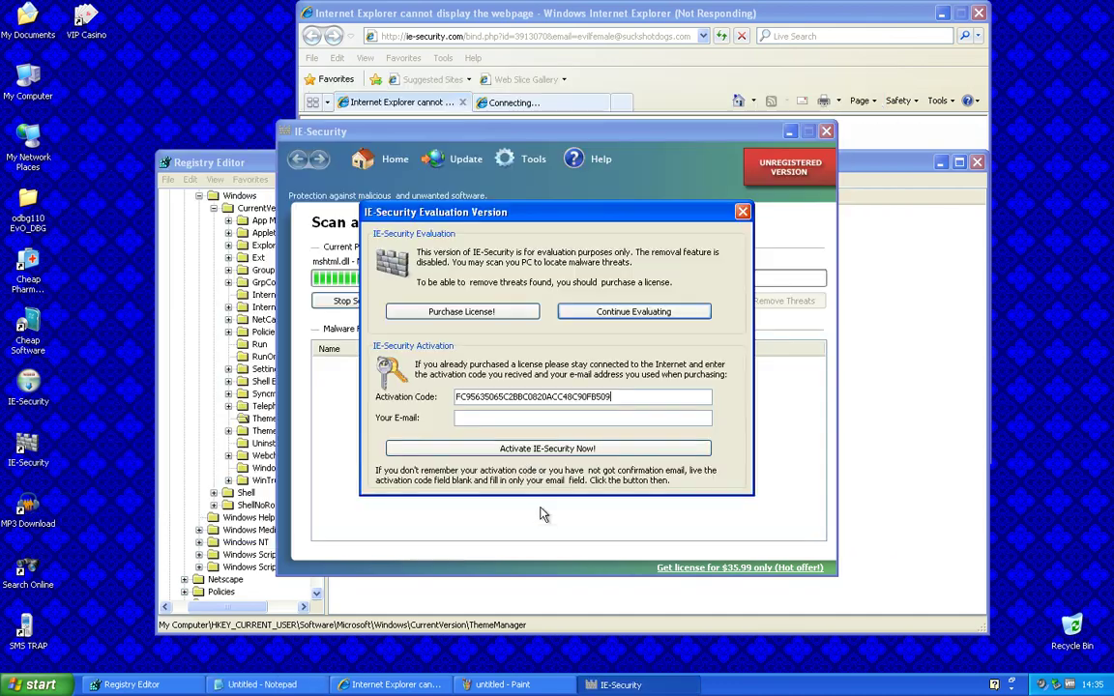
{"action": "right_click", "coordinate": [513, 419]}
{"action": "left_click", "coordinate": [537, 473]}
{"action": "left_click", "coordinate": [542, 448]}
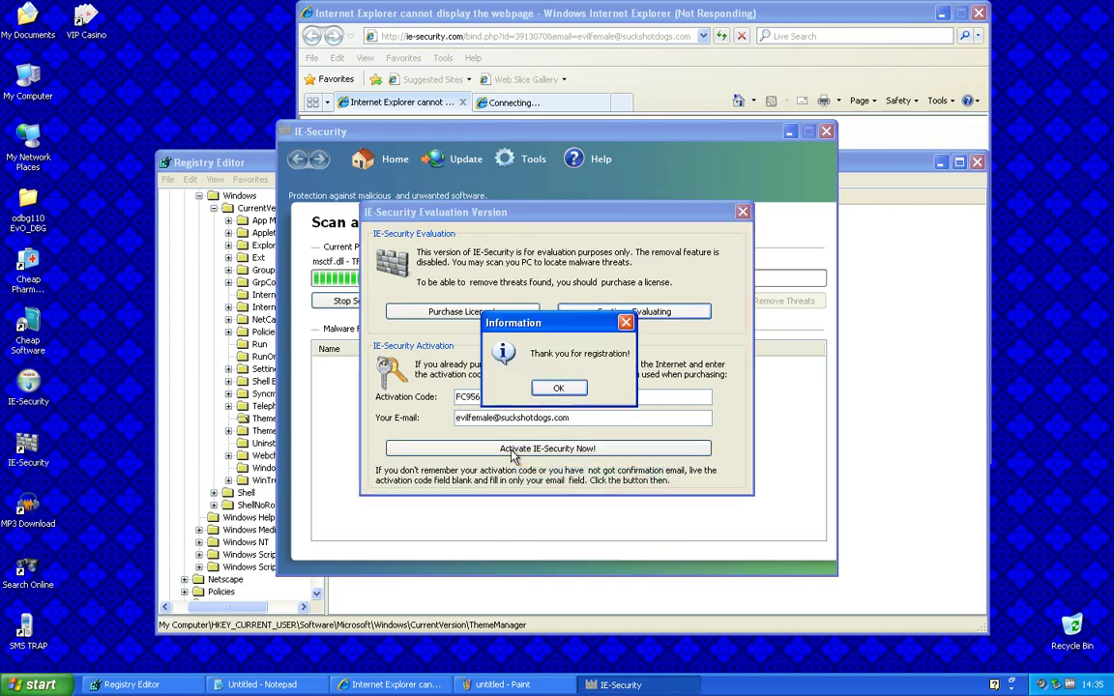
{"action": "left_click", "coordinate": [558, 391]}
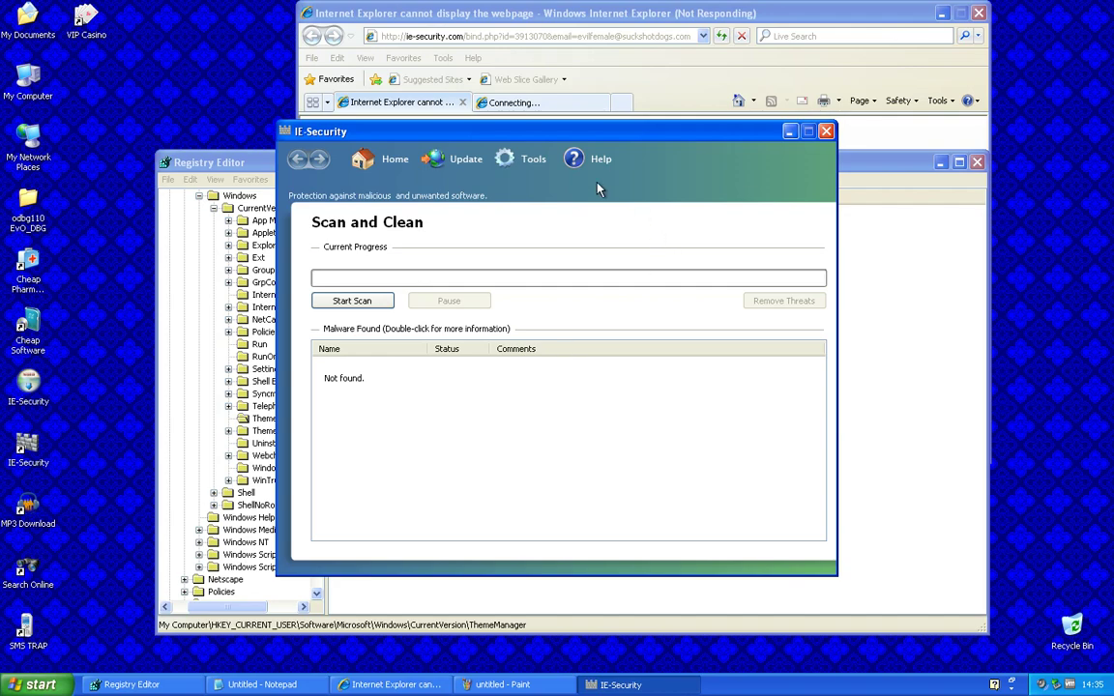
Force the unresponsive Internet Explorer window to end
{"action": "key", "text": "alt+Tab"}
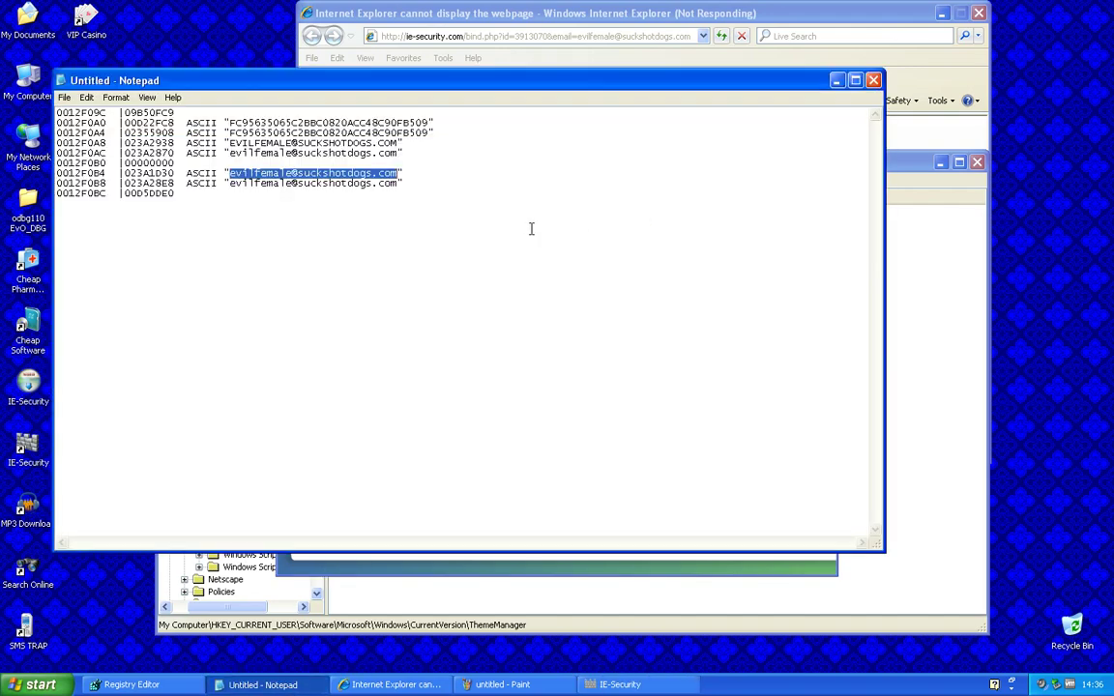
{"action": "left_click", "coordinate": [975, 287]}
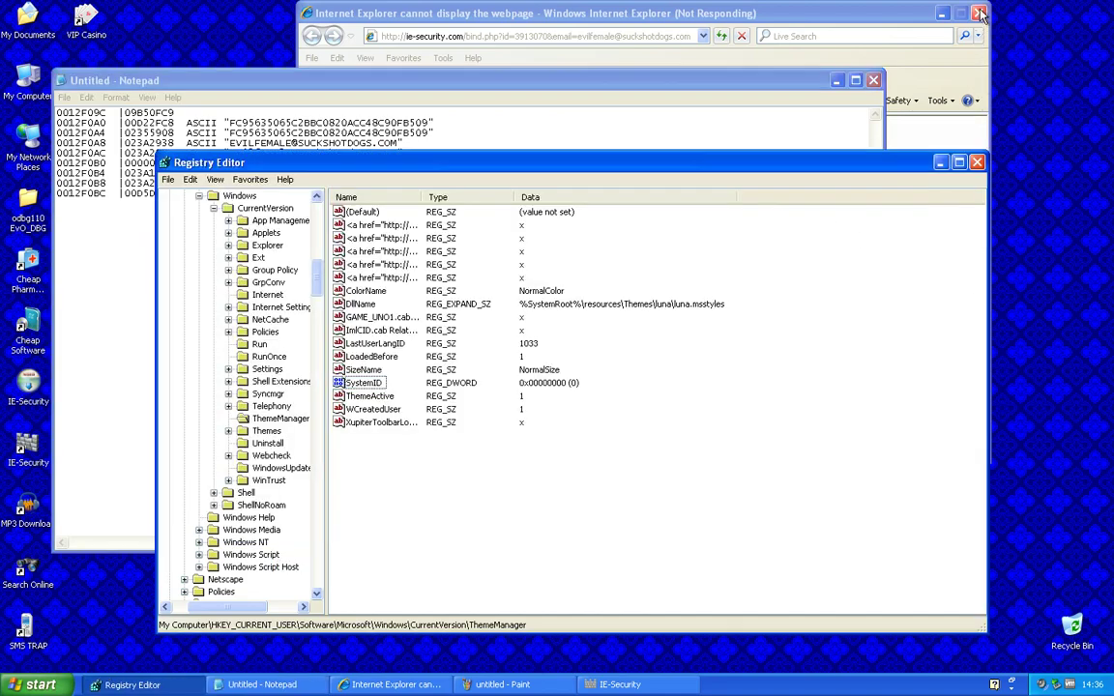
{"action": "left_click", "coordinate": [880, 13]}
{"action": "left_click", "coordinate": [590, 412]}
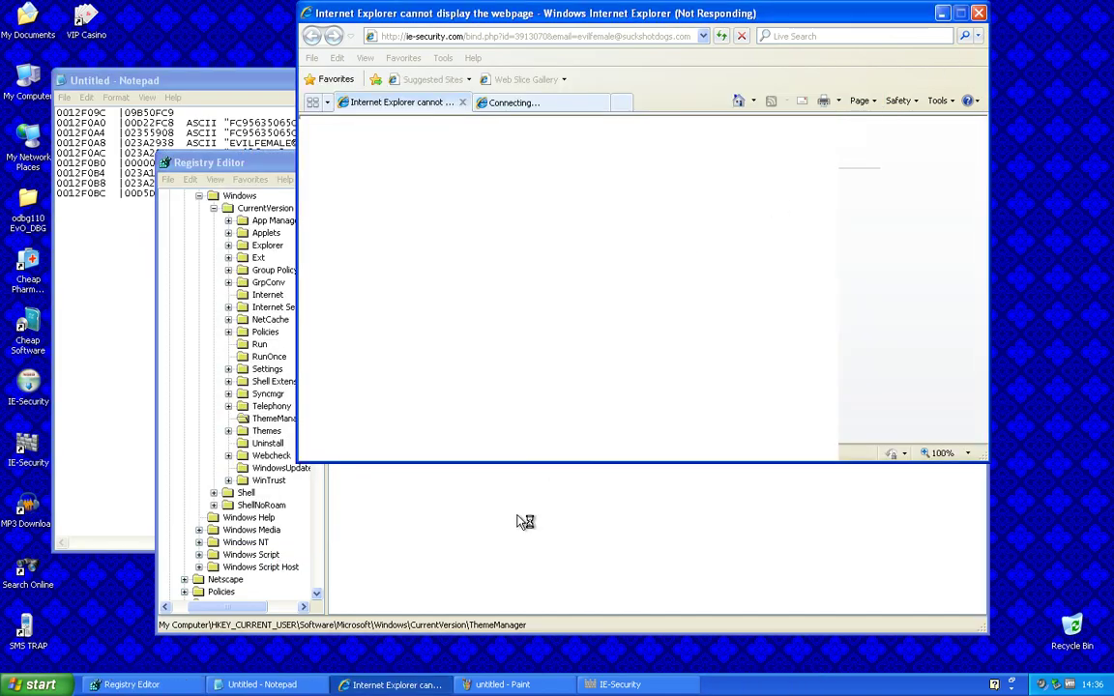
Run 'taskkill /f /im iexplore.exe' from the Run history
{"action": "key", "text": "super+r"}
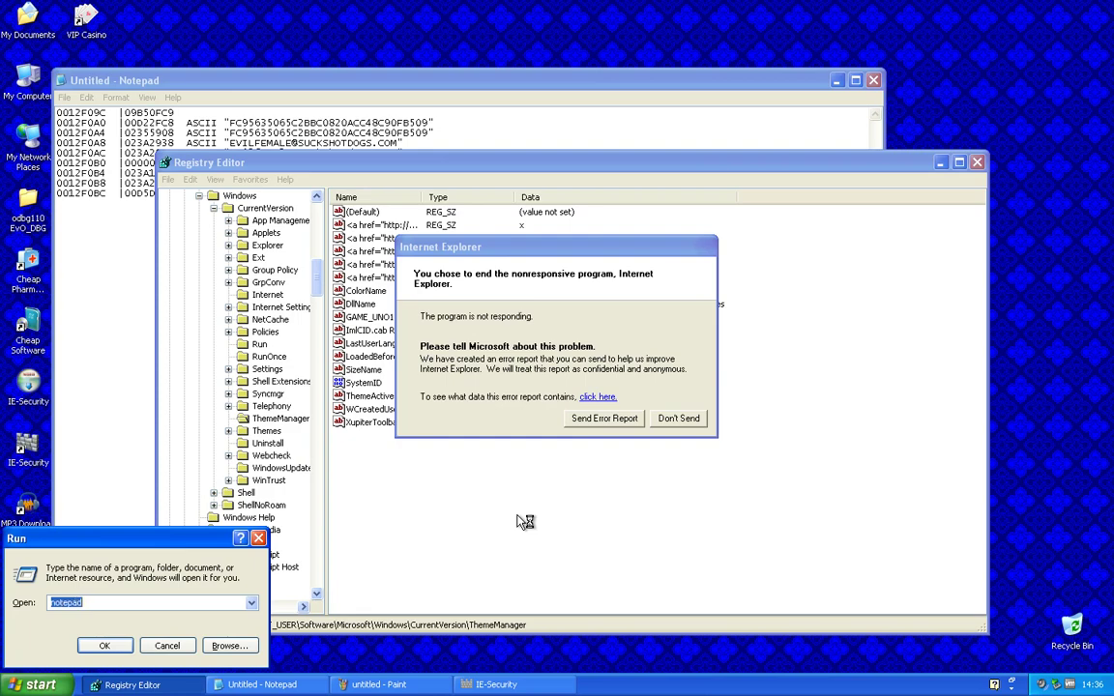
{"action": "left_click_drag", "start_coordinate": [27, 20], "coordinate": [188, 552]}
{"action": "key", "text": "Down"}
{"action": "key", "text": "Up"}
{"action": "key", "text": "Down"}
{"action": "key", "text": "Down"}
{"action": "key", "text": "Return"}
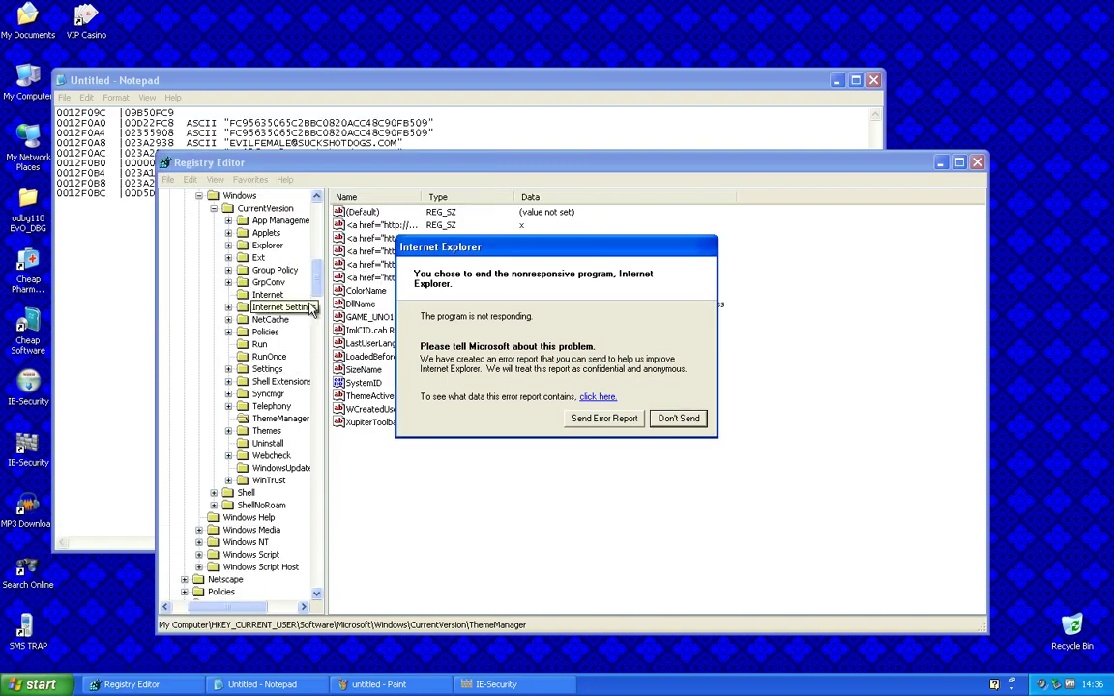
Move the Notepad notes aside and show the desktop
{"action": "left_click_drag", "start_coordinate": [236, 89], "coordinate": [769, 142]}
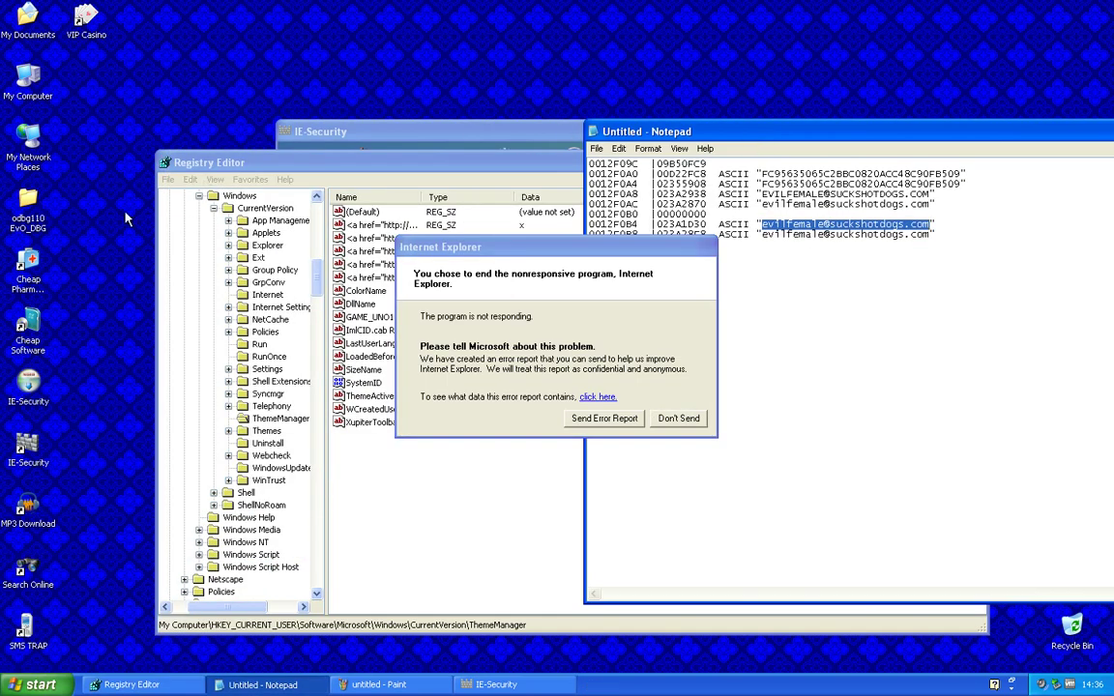
{"action": "right_click", "coordinate": [928, 693]}
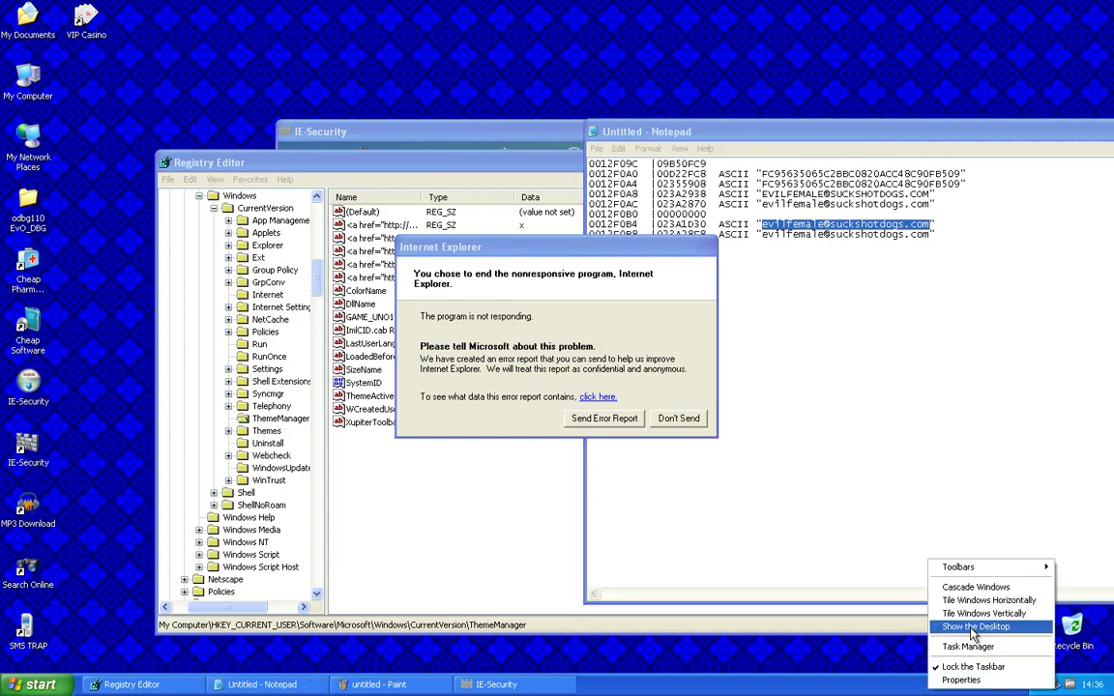
{"action": "left_click", "coordinate": [924, 565]}
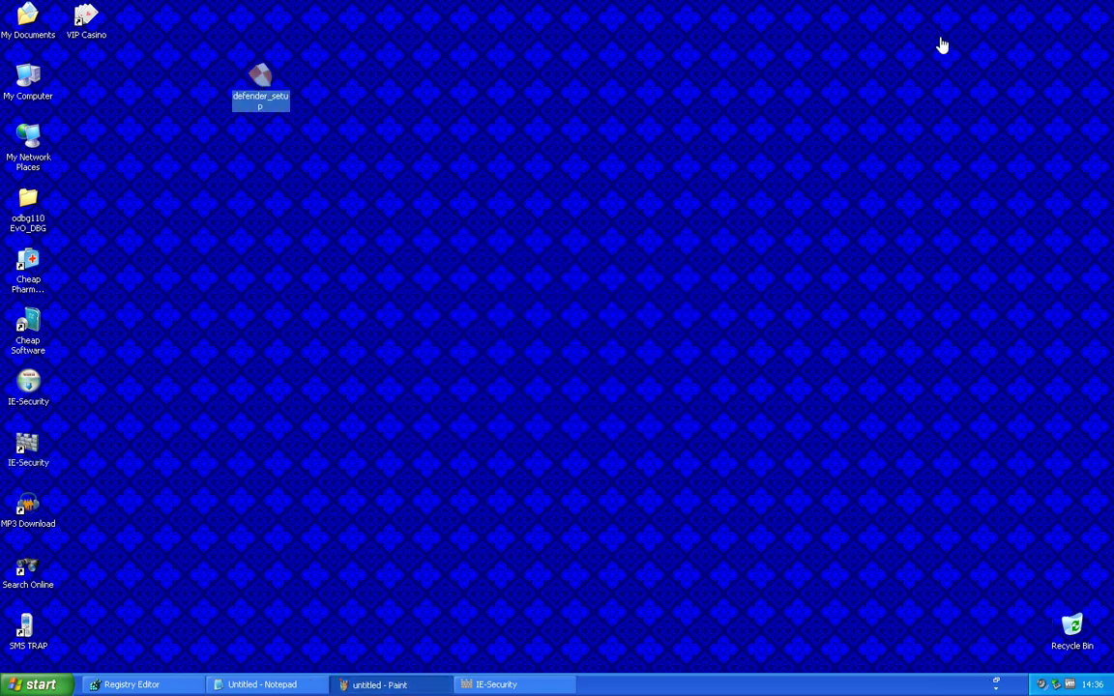
Run defender_setup, accept the license, and install IE Defender
{"action": "double_click", "coordinate": [251, 73]}
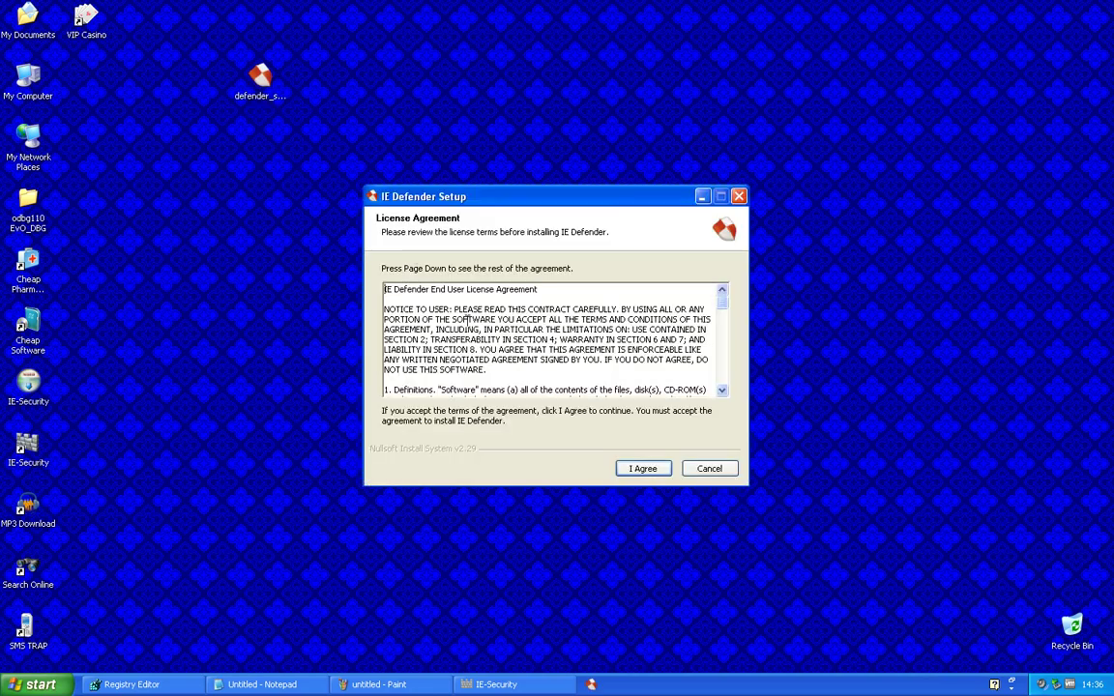
{"action": "left_click", "coordinate": [666, 468]}
{"action": "left_click", "coordinate": [643, 468]}
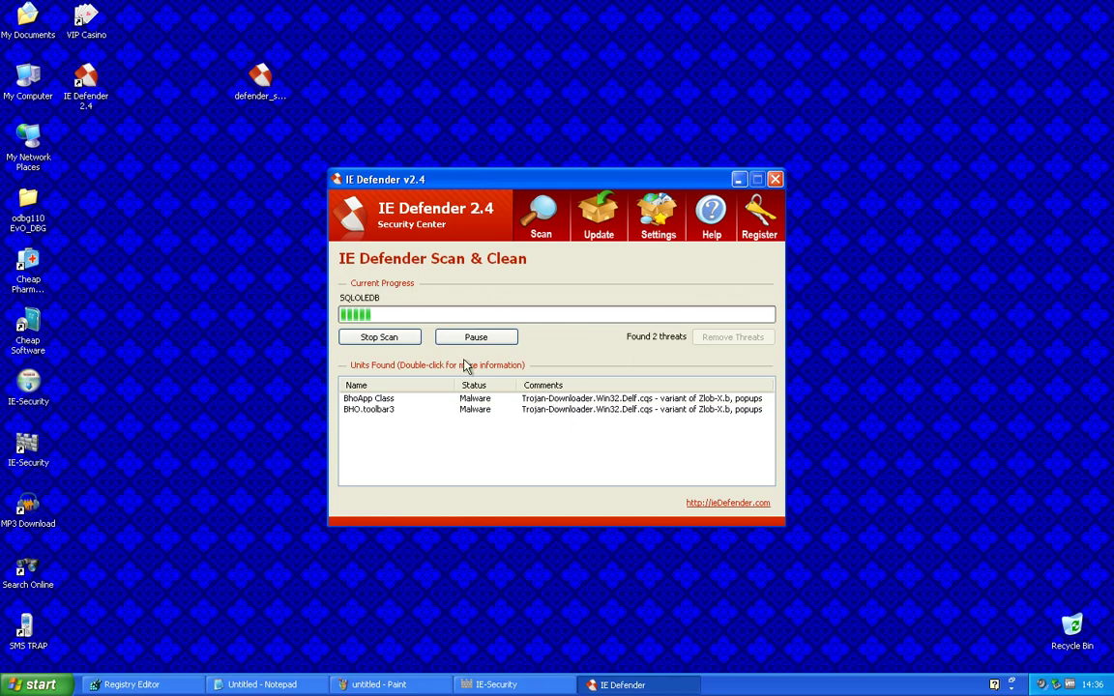
Stop IE Defender's scan, close its windows, and restore Registry Editor
{"action": "left_click", "coordinate": [379, 336]}
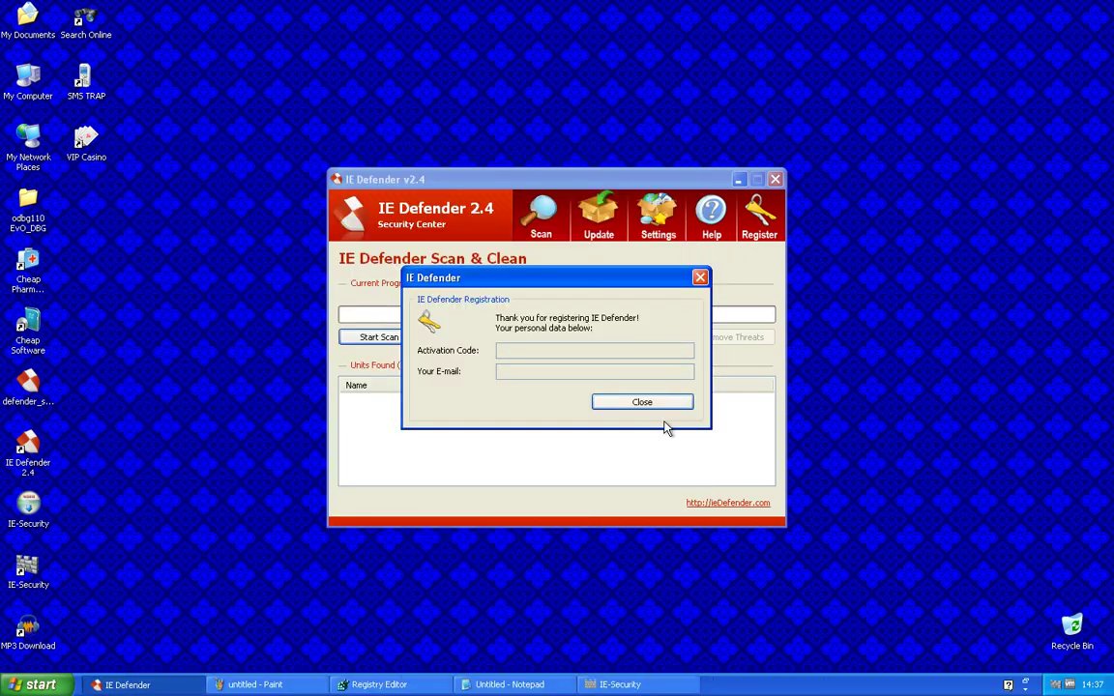
{"action": "left_click", "coordinate": [672, 406]}
{"action": "left_click", "coordinate": [774, 180]}
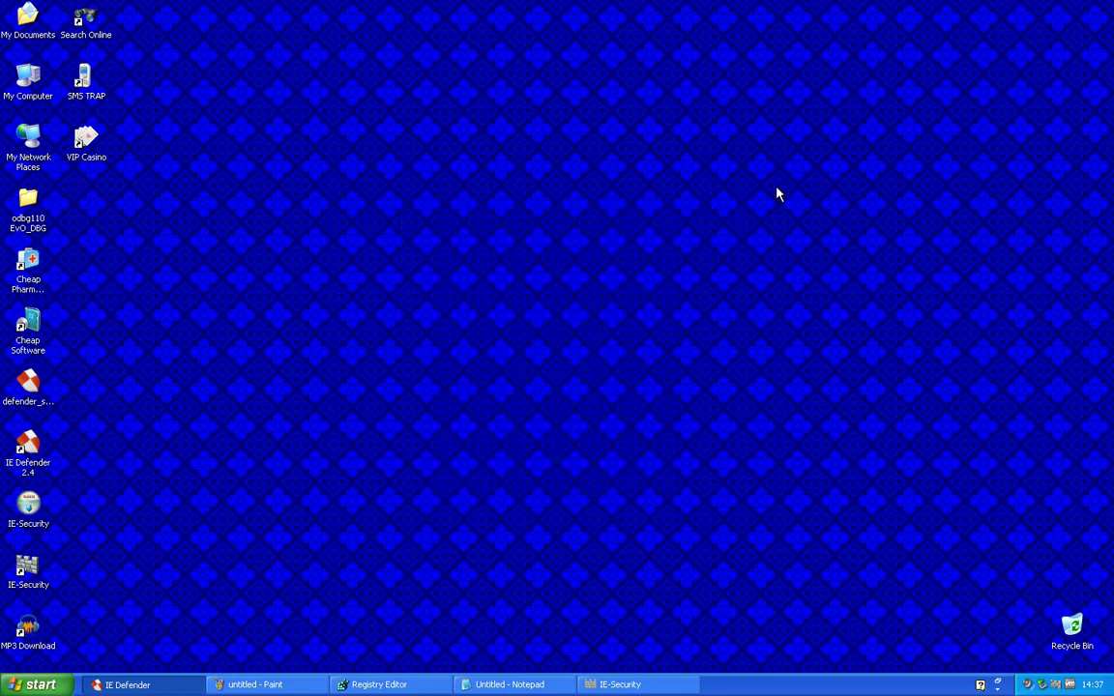
{"action": "left_click", "coordinate": [237, 686]}
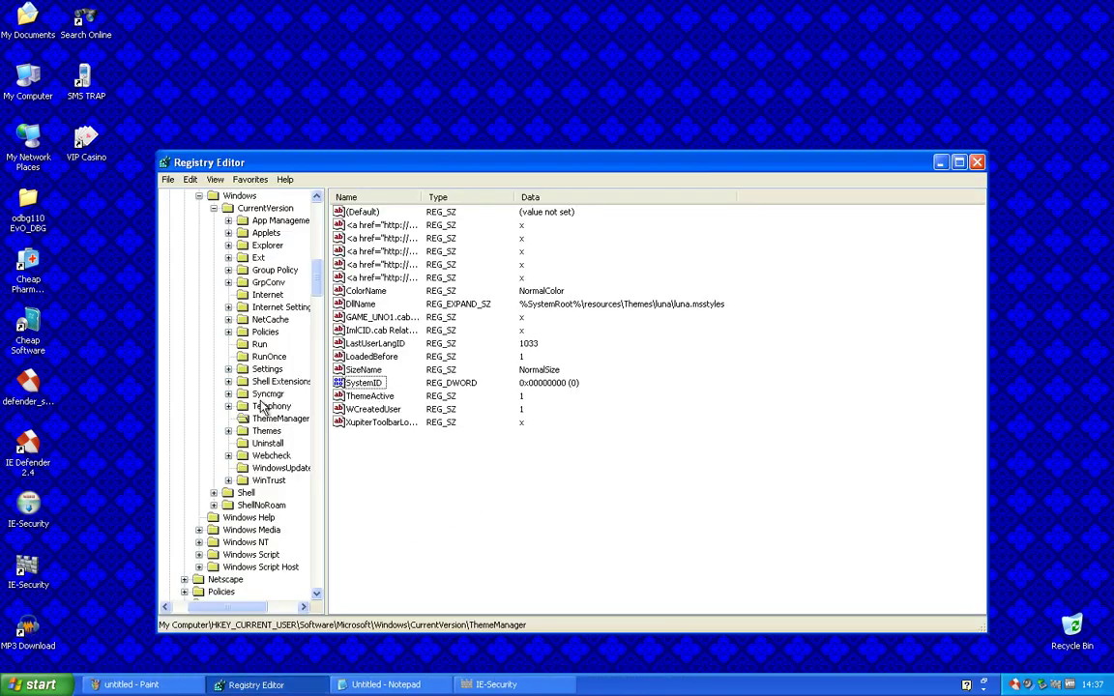
Refresh the ThemeManager key to confirm SystemID reads 1, then exit IE Defender from the tray
{"action": "left_click", "coordinate": [269, 419]}
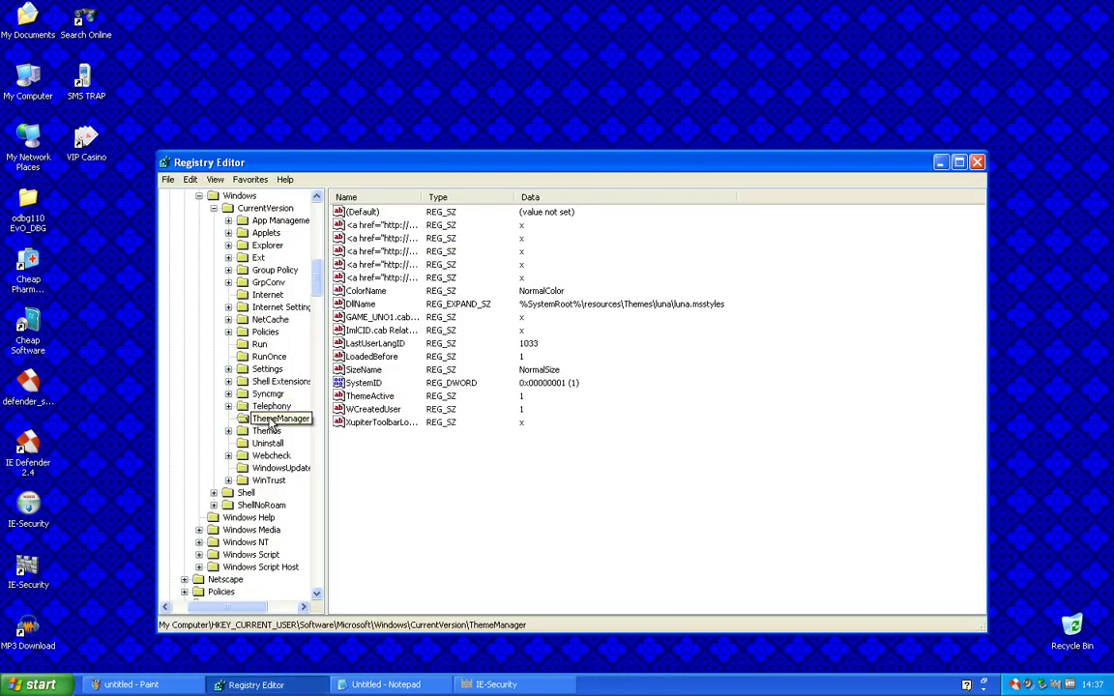
{"action": "right_click", "coordinate": [1016, 684]}
{"action": "left_click", "coordinate": [1033, 675]}
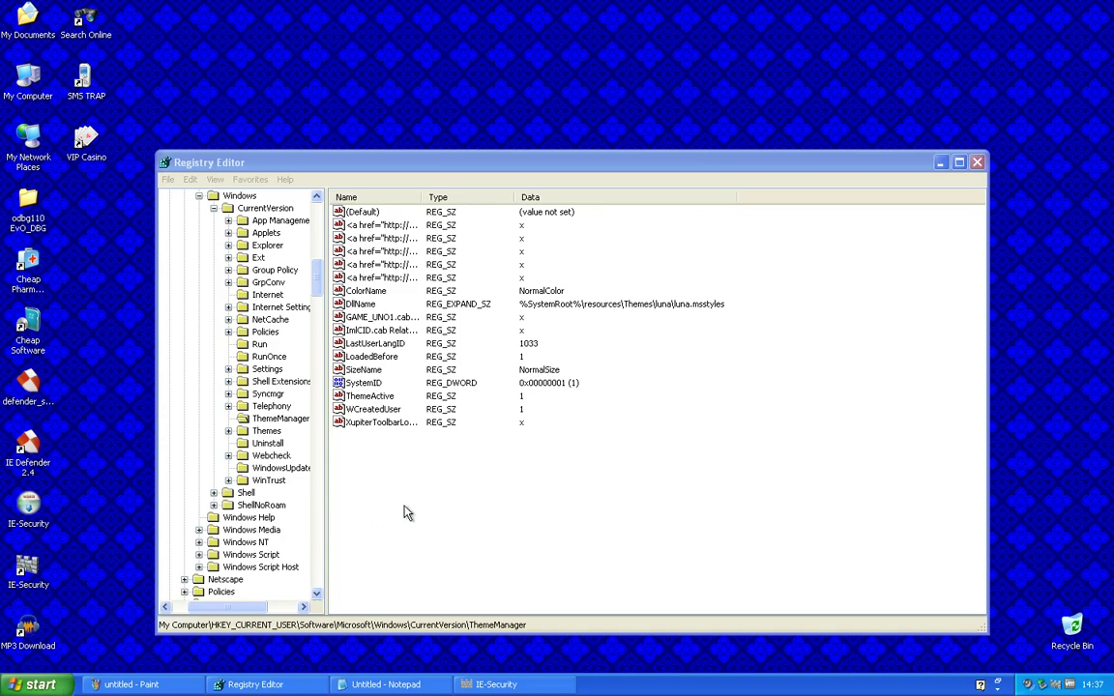
Relaunch IE Defender from the desktop, close it, exit it from the tray, and restore Registry Editor
{"action": "left_click", "coordinate": [776, 182]}
{"action": "key", "text": "super+d"}
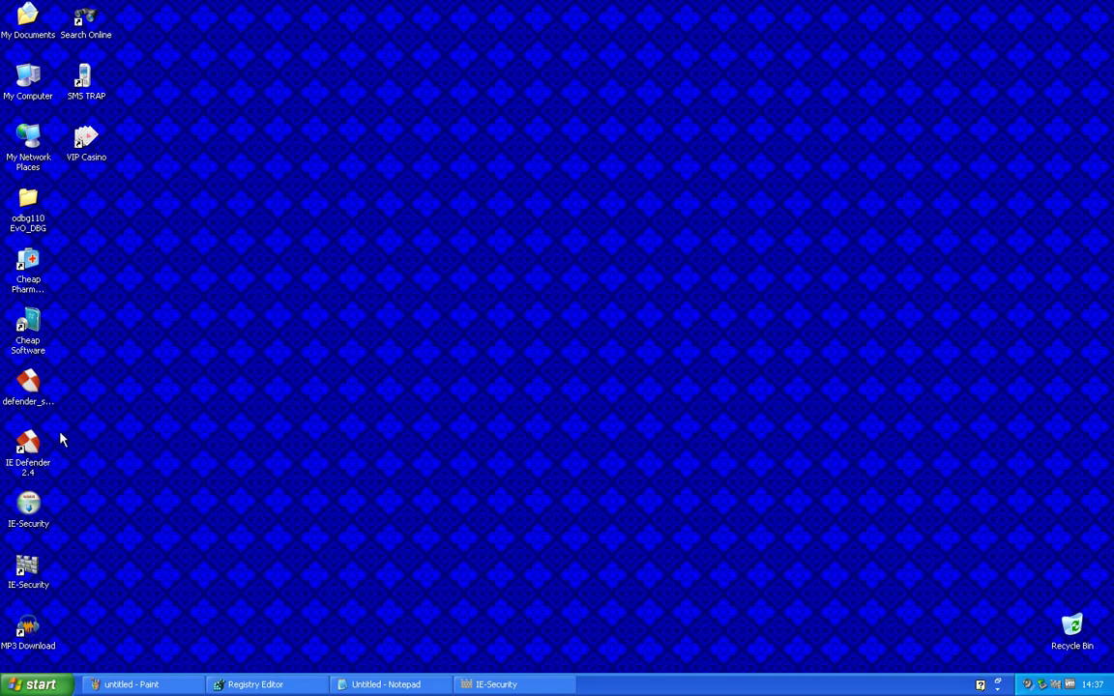
{"action": "double_click", "coordinate": [45, 445]}
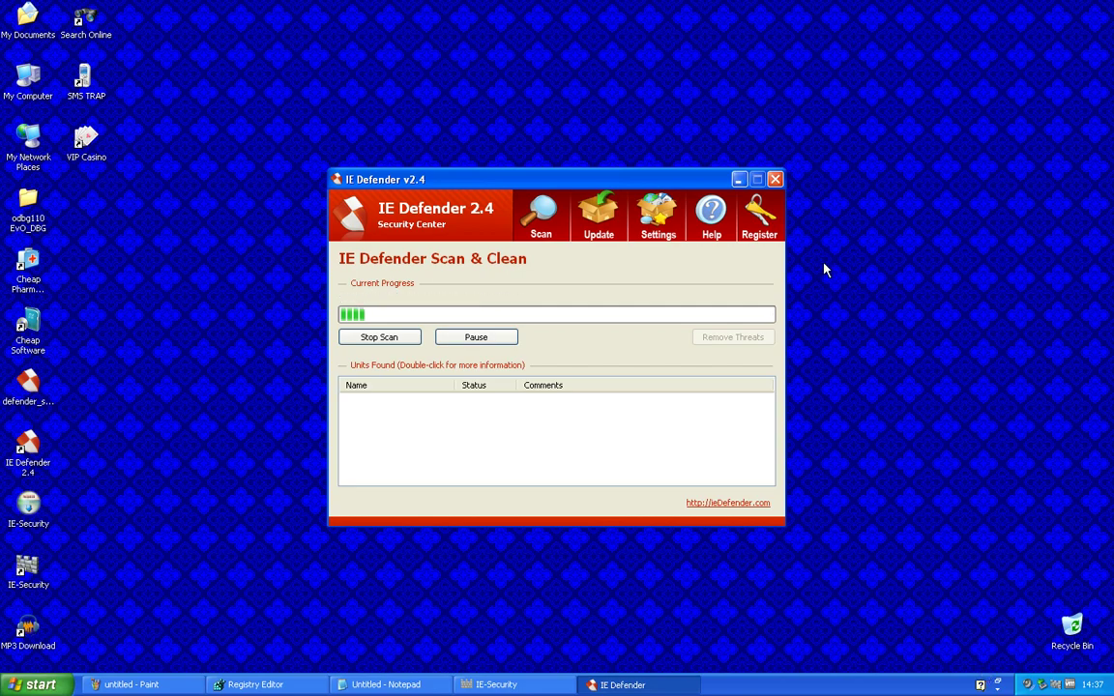
{"action": "left_click", "coordinate": [776, 179]}
{"action": "right_click", "coordinate": [1021, 684]}
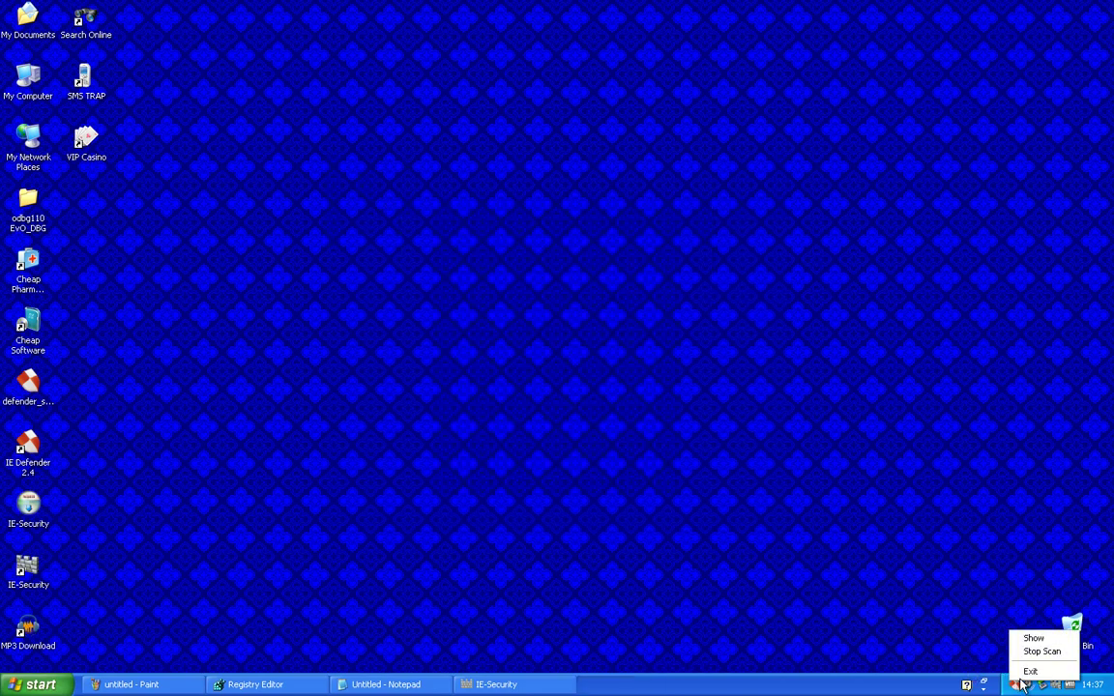
{"action": "left_click", "coordinate": [1030, 671]}
{"action": "left_click", "coordinate": [281, 684]}
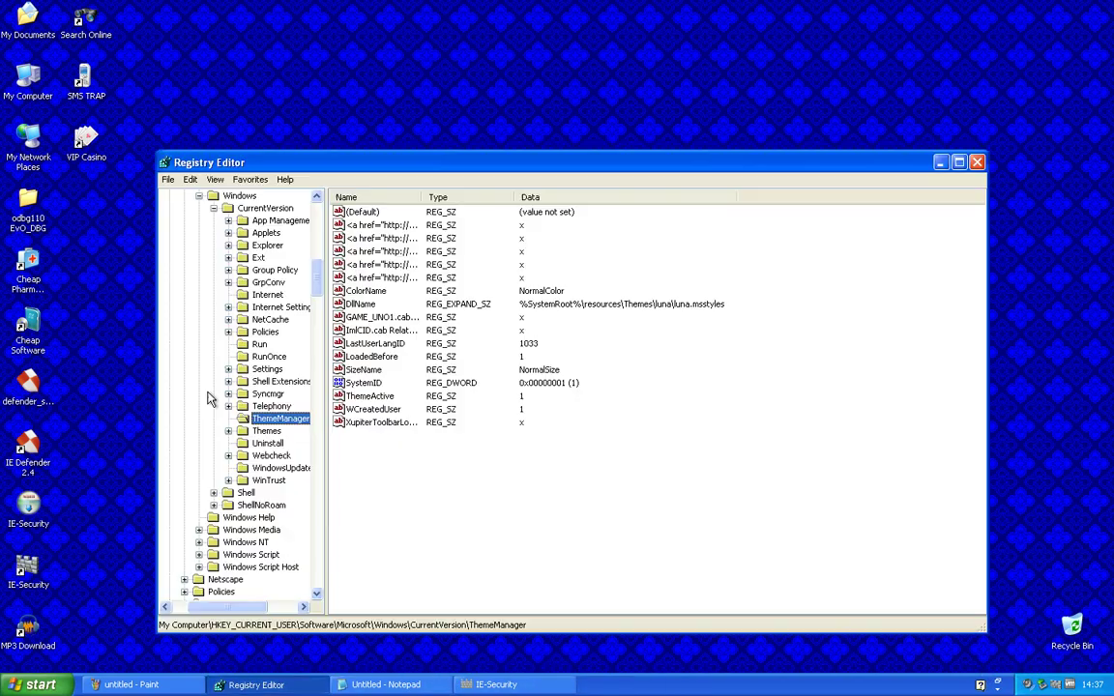
Reload the ThemeManager key and set its SystemID value back to 0
{"action": "left_click", "coordinate": [280, 381]}
{"action": "left_click", "coordinate": [281, 418]}
{"action": "double_click", "coordinate": [363, 383]}
{"action": "type", "text": "0"}
{"action": "key", "text": "Return"}
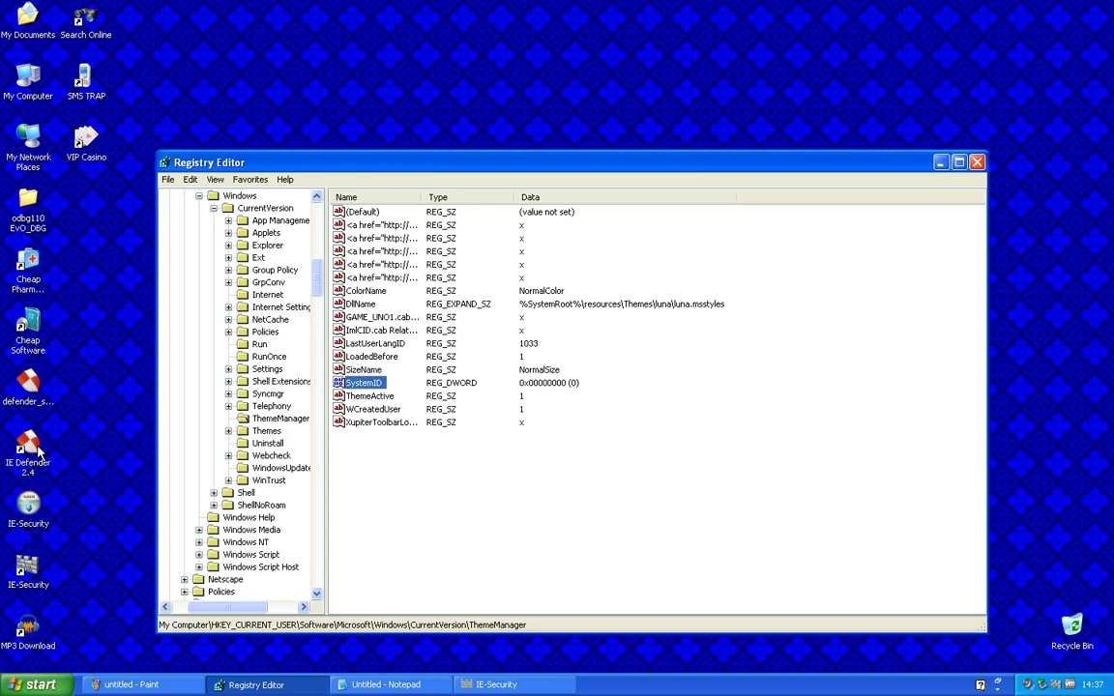
Relaunch IE Defender and paste the recovered e-mail into its Activation Code field
{"action": "double_click", "coordinate": [37, 451]}
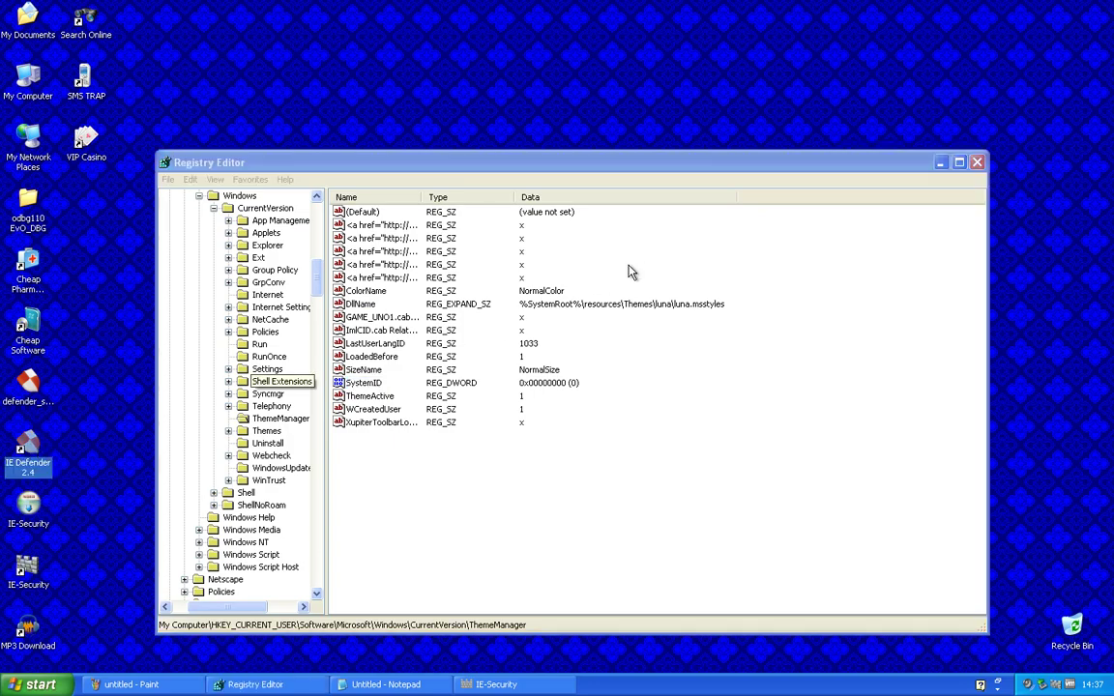
{"action": "right_click", "coordinate": [567, 394]}
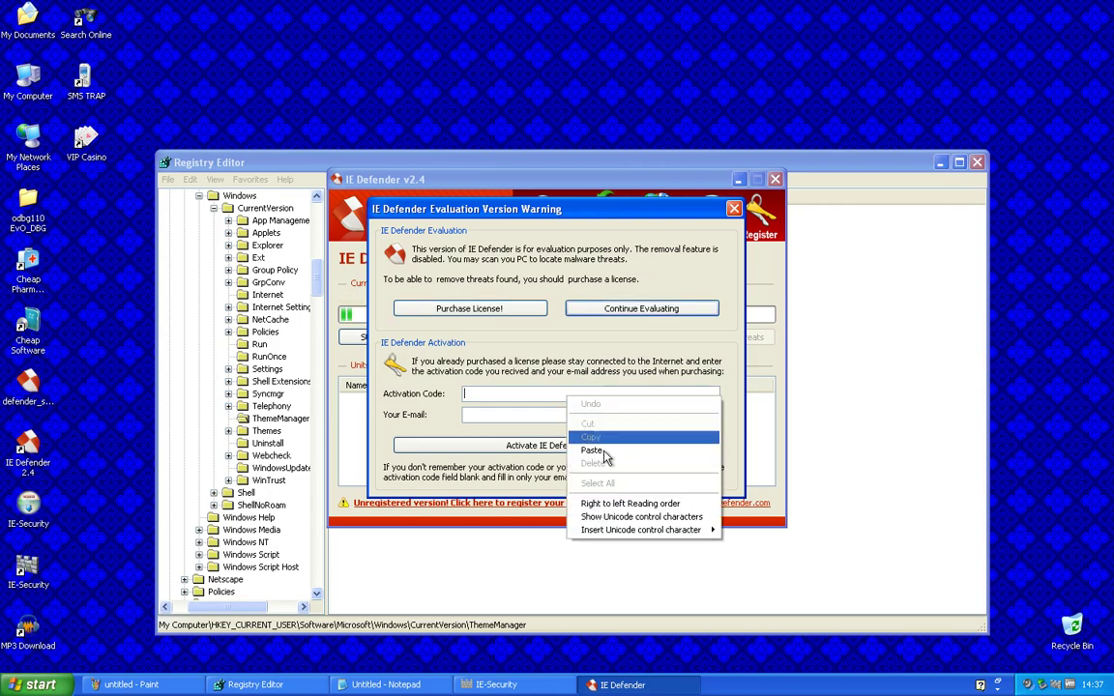
{"action": "left_click", "coordinate": [599, 441]}
Paste the recovered e-mail into the E-mail field and copy the hex code on line 0012F0A0 in Notepad
{"action": "right_click", "coordinate": [586, 418]}
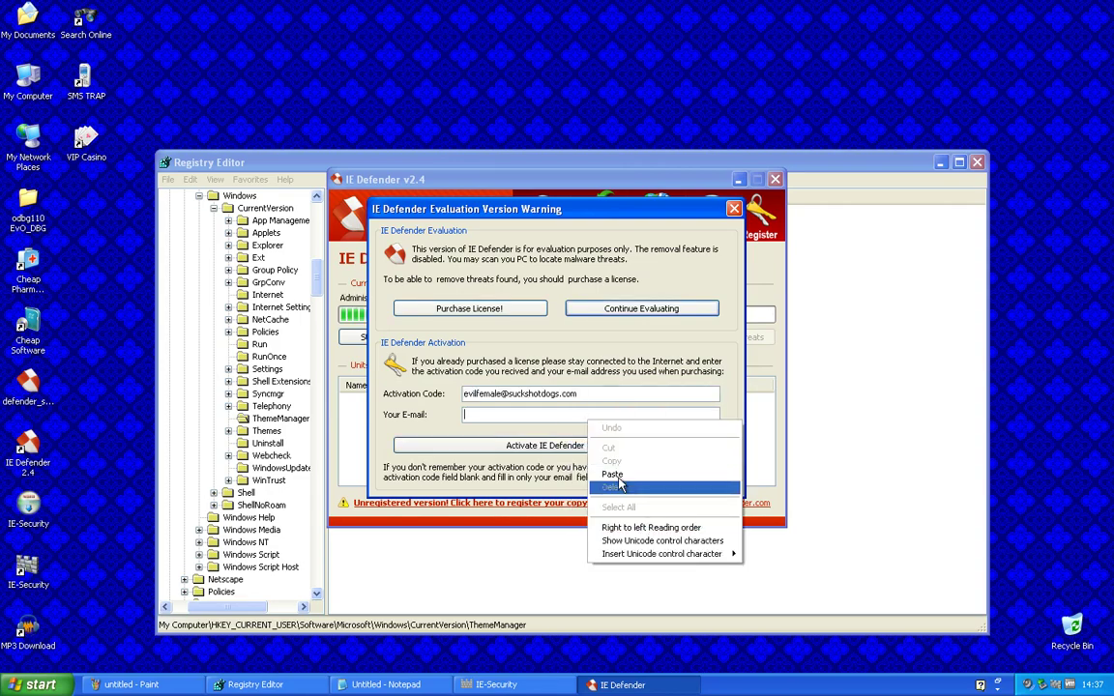
{"action": "left_click", "coordinate": [604, 469]}
{"action": "left_click", "coordinate": [414, 683]}
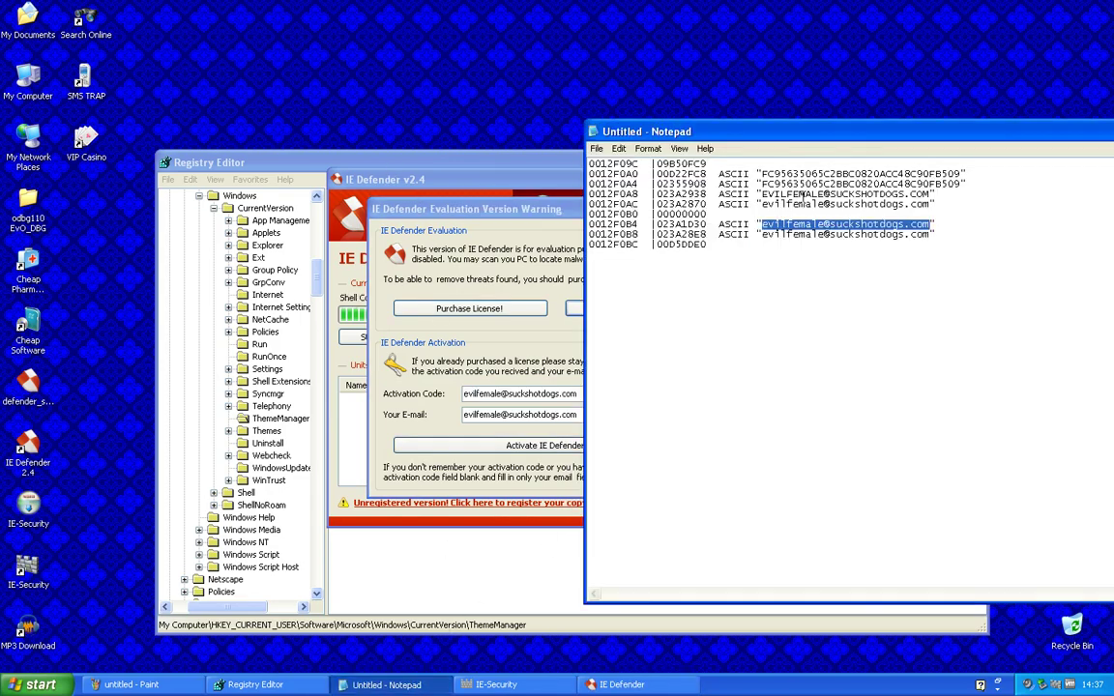
{"action": "left_click_drag", "start_coordinate": [762, 173], "coordinate": [963, 173]}
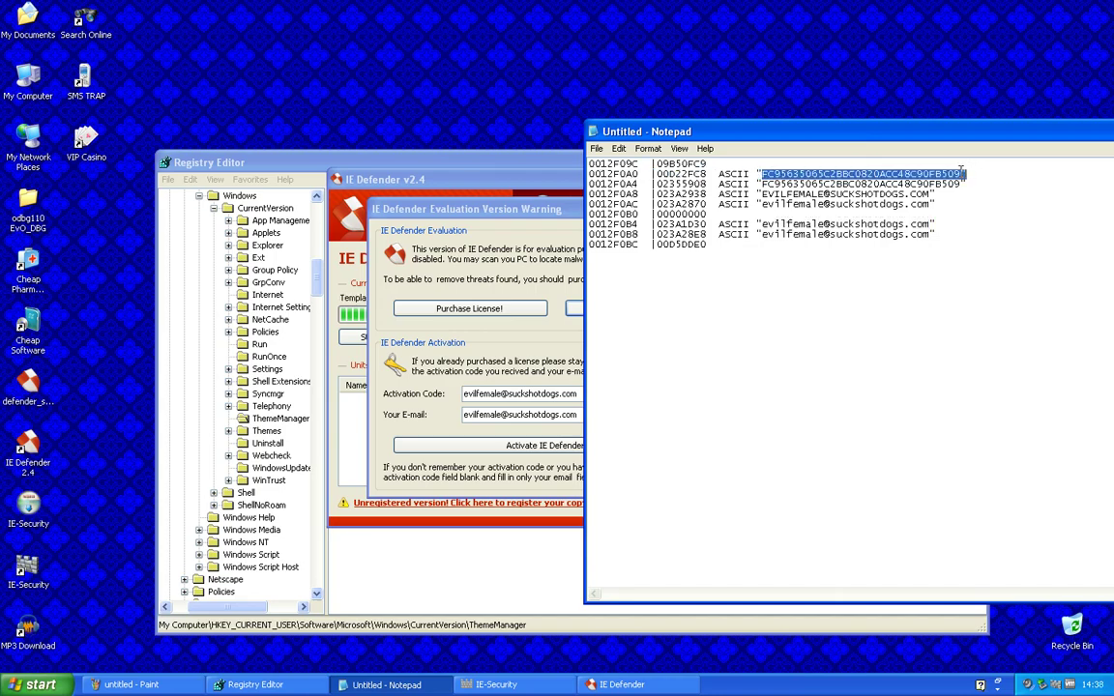
{"action": "right_click", "coordinate": [958, 172]}
{"action": "left_click", "coordinate": [975, 222]}
Replace the Activation Code with the copied hex code and submit the activation
{"action": "left_click", "coordinate": [544, 393]}
{"action": "double_click", "coordinate": [502, 393]}
{"action": "right_click", "coordinate": [486, 392]}
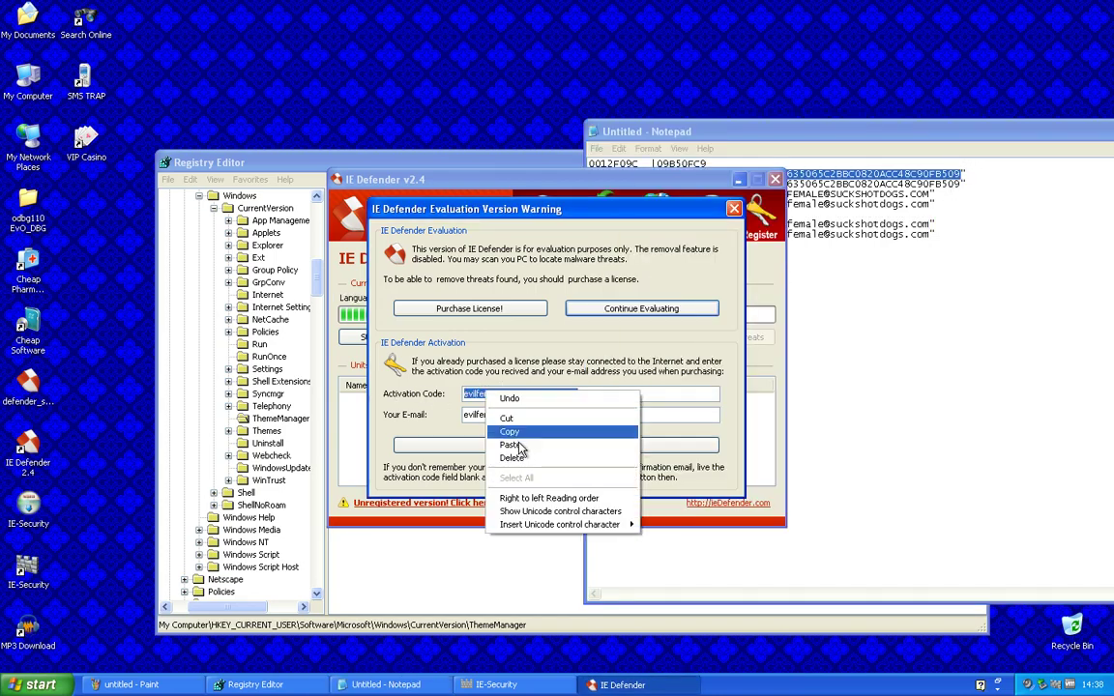
{"action": "left_click", "coordinate": [520, 447]}
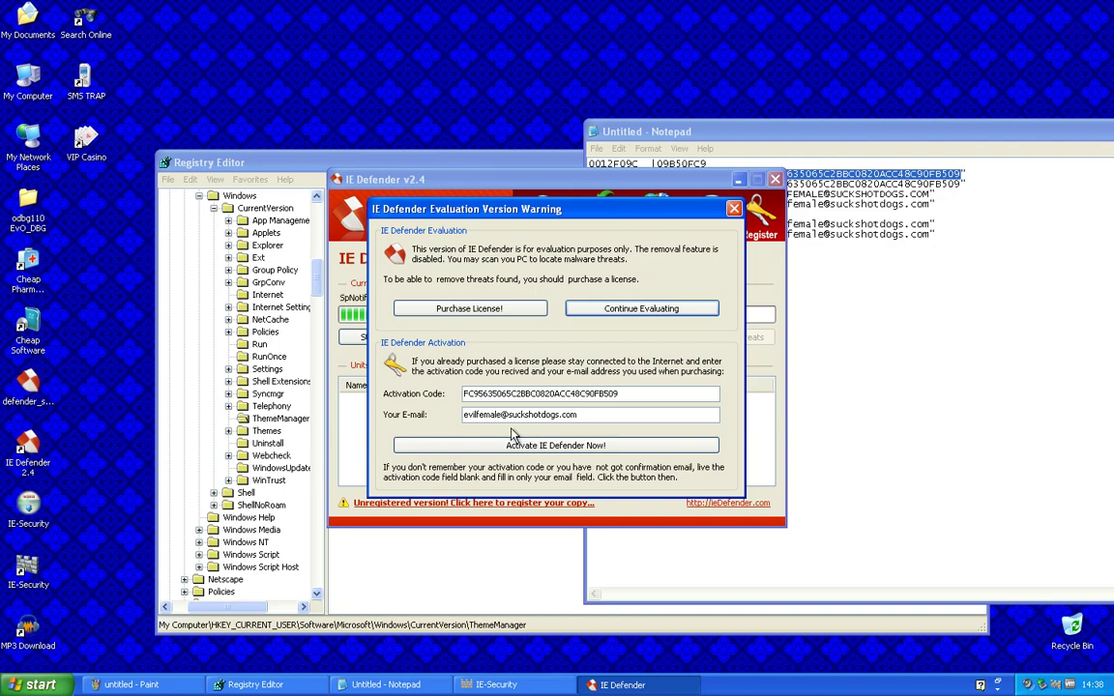
{"action": "left_click", "coordinate": [734, 208]}
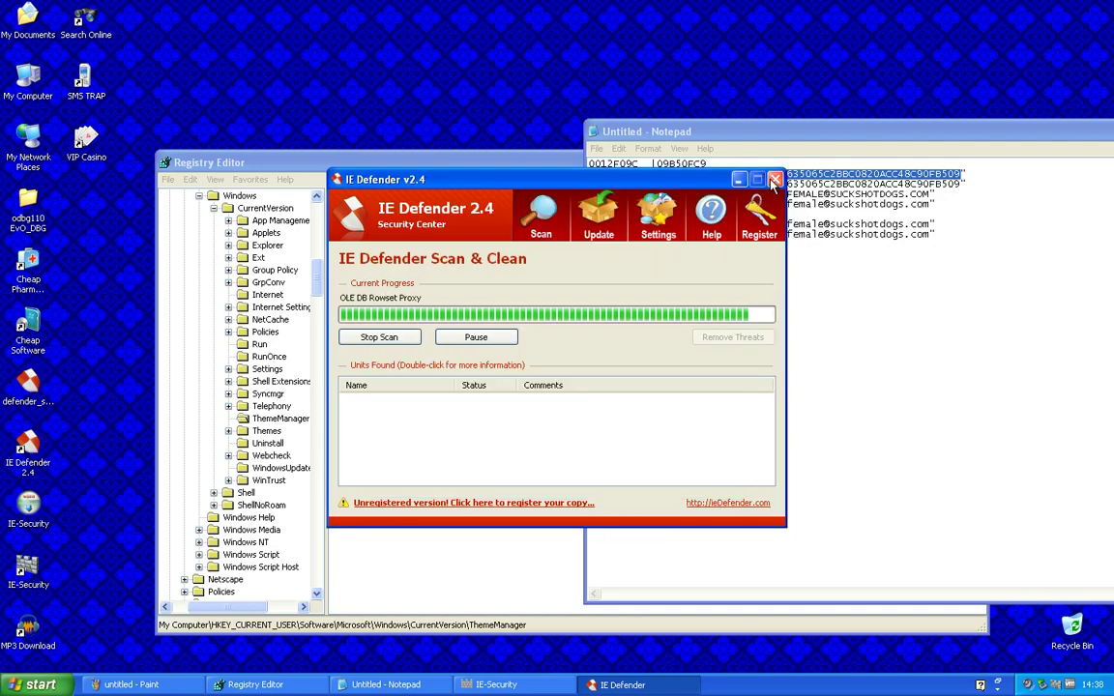
Close IE Defender and open IE-Security's program folder through the shortcut's Properties, Find Target
{"action": "left_click", "coordinate": [775, 179]}
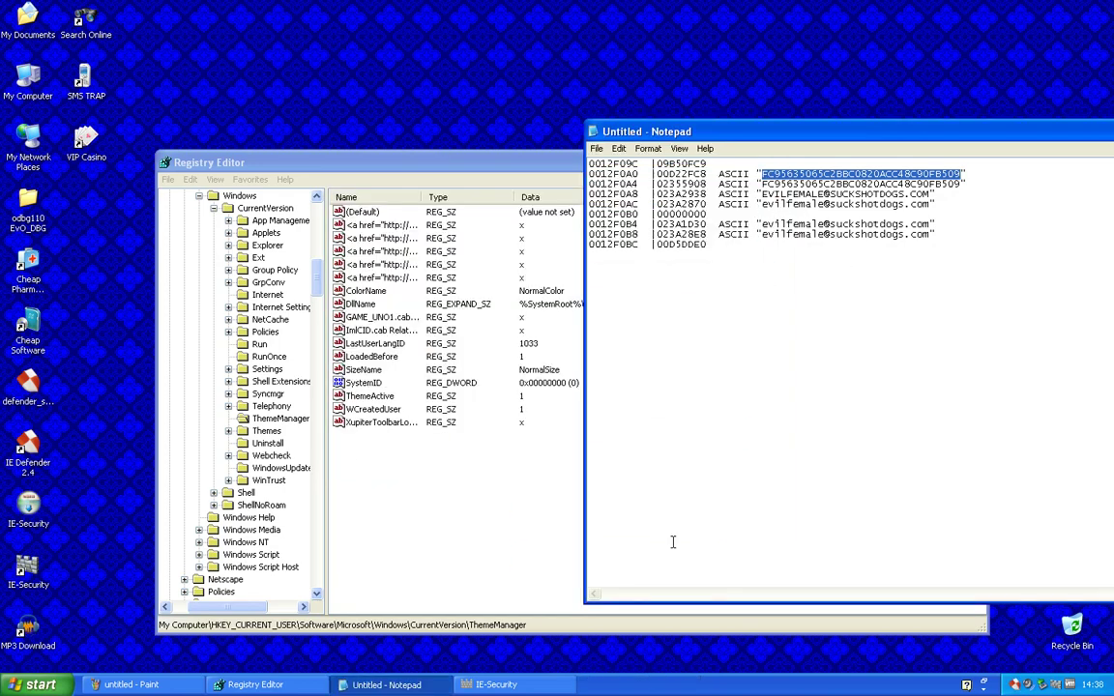
{"action": "right_click", "coordinate": [25, 580]}
{"action": "left_click", "coordinate": [58, 577]}
{"action": "left_click", "coordinate": [104, 543]}
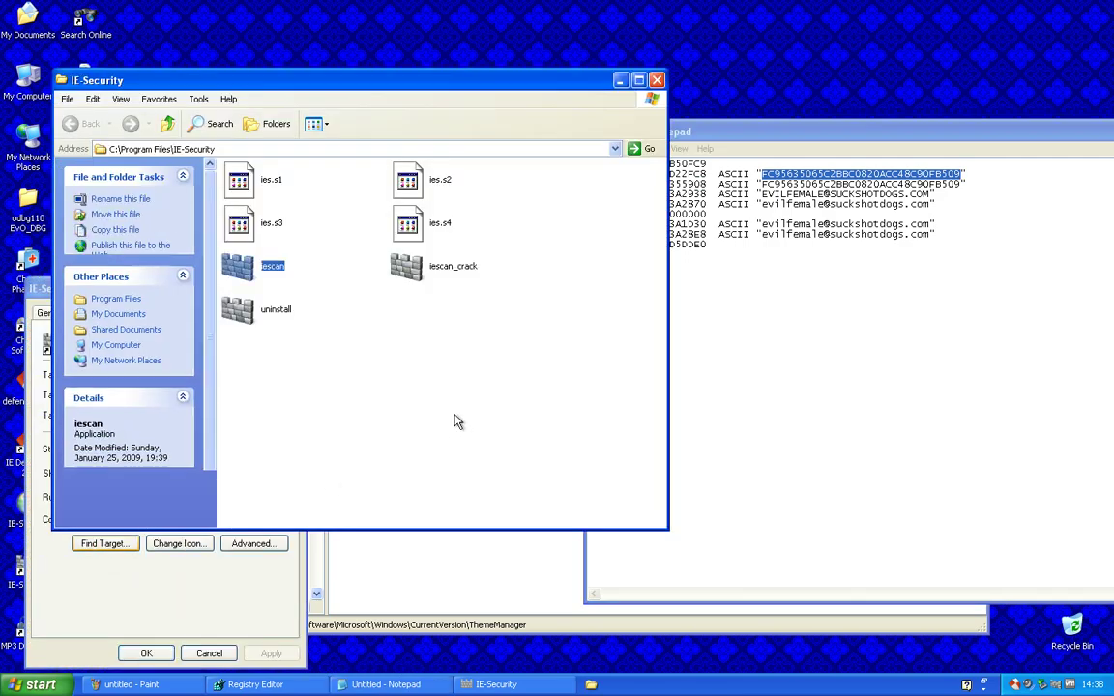
Run iescan_crack, dismiss its crash report without sending, close Volume Control, and launch iescan
{"action": "double_click", "coordinate": [422, 263]}
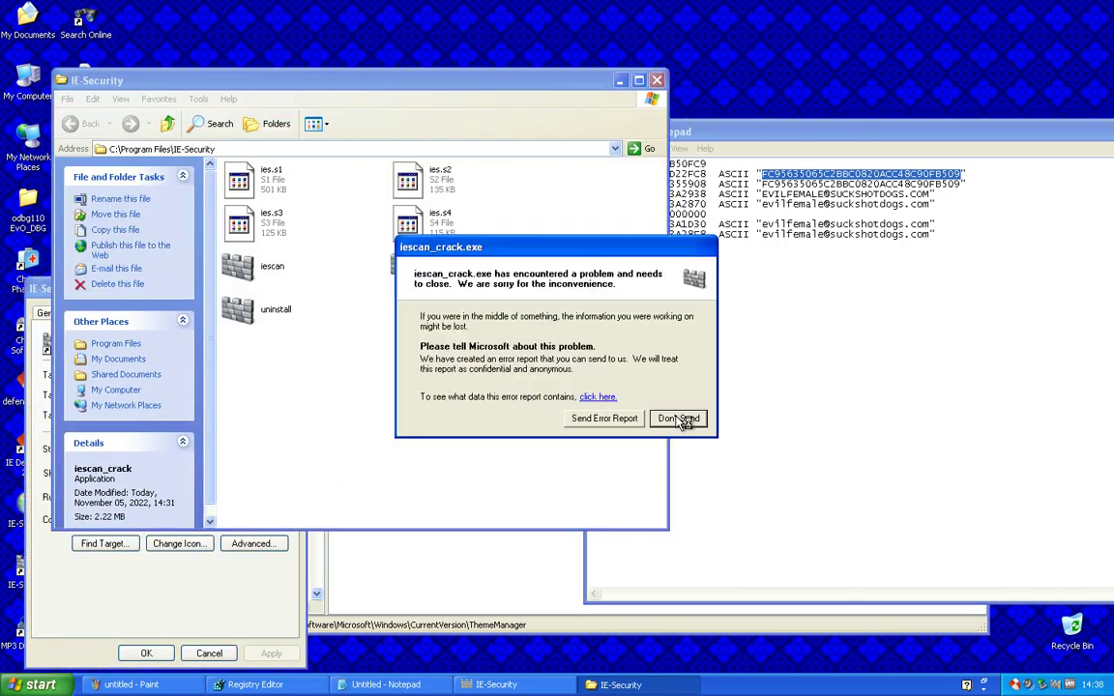
{"action": "left_click", "coordinate": [678, 418]}
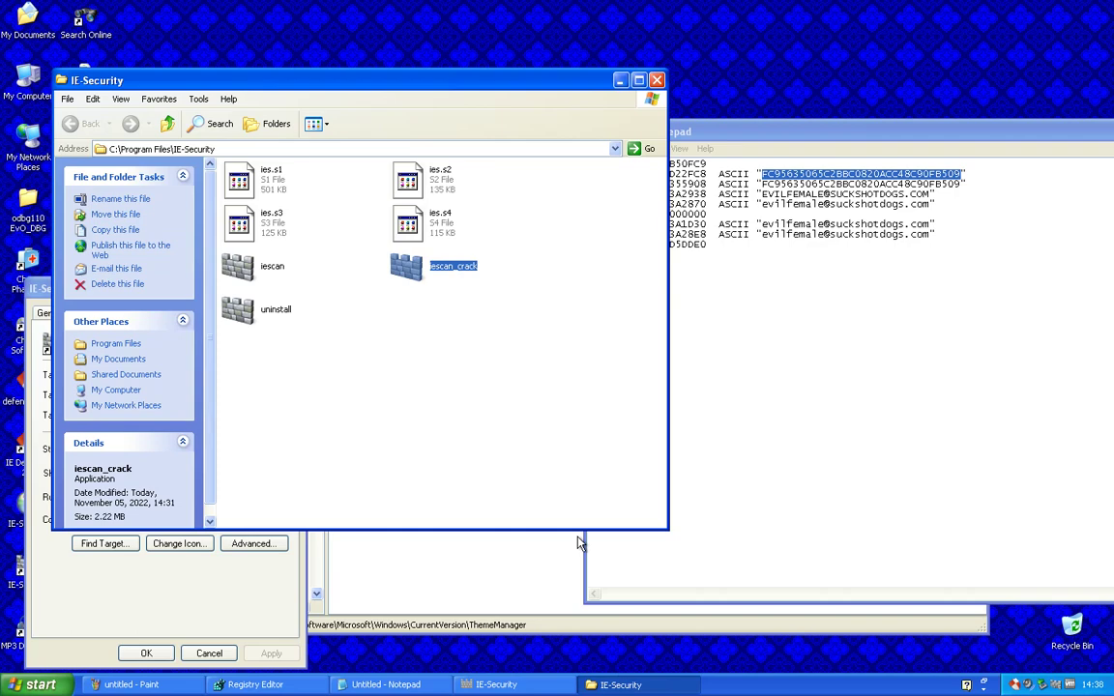
{"action": "left_click", "coordinate": [694, 380]}
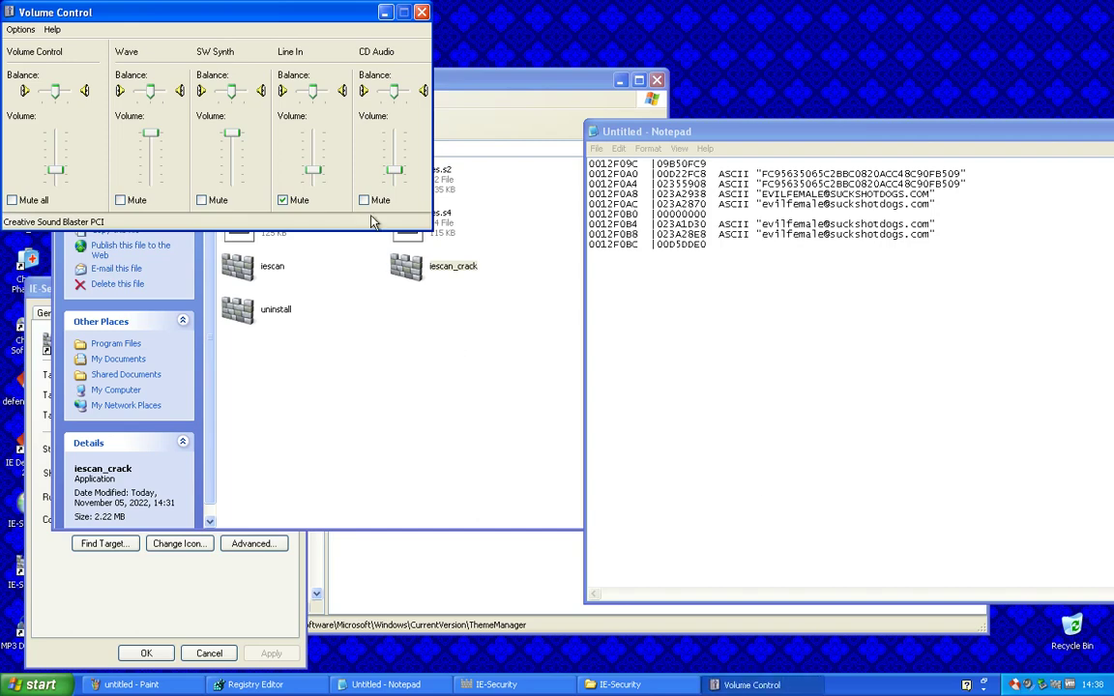
{"action": "left_click", "coordinate": [421, 13]}
{"action": "double_click", "coordinate": [251, 269]}
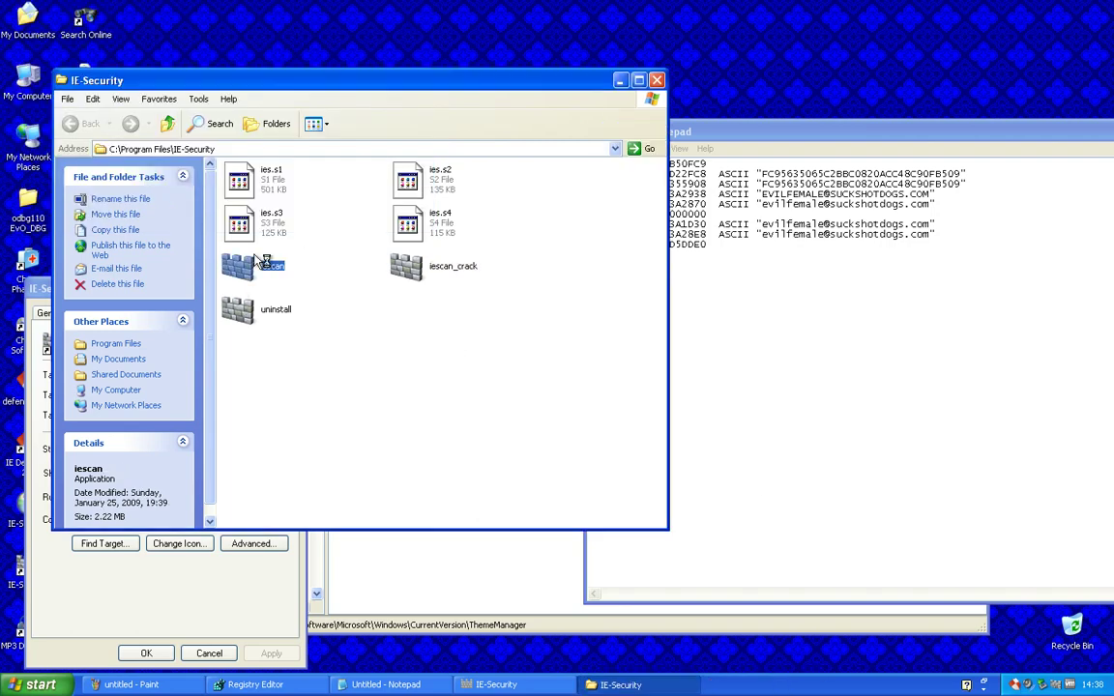
Copy the recovered e-mail address on line 0012F0AC in Notepad into IE-Security's E-mail field
{"action": "left_click", "coordinate": [848, 293]}
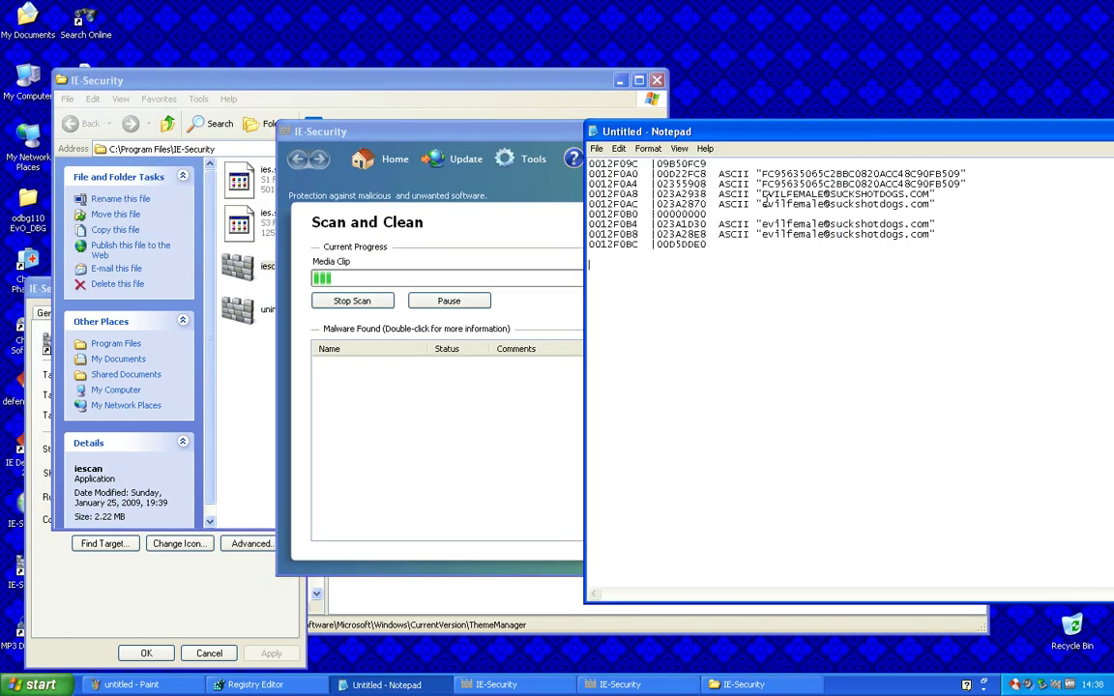
{"action": "left_click_drag", "start_coordinate": [764, 205], "coordinate": [927, 213]}
{"action": "left_click", "coordinate": [926, 212]}
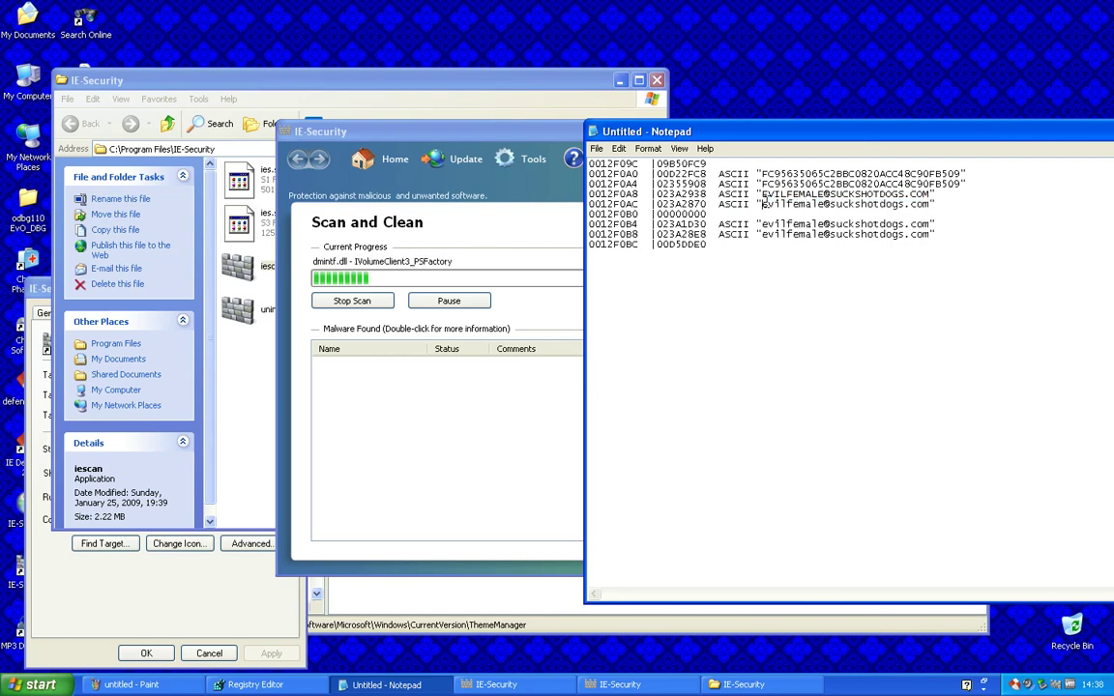
{"action": "left_click_drag", "start_coordinate": [764, 204], "coordinate": [927, 208]}
{"action": "right_click", "coordinate": [925, 209]}
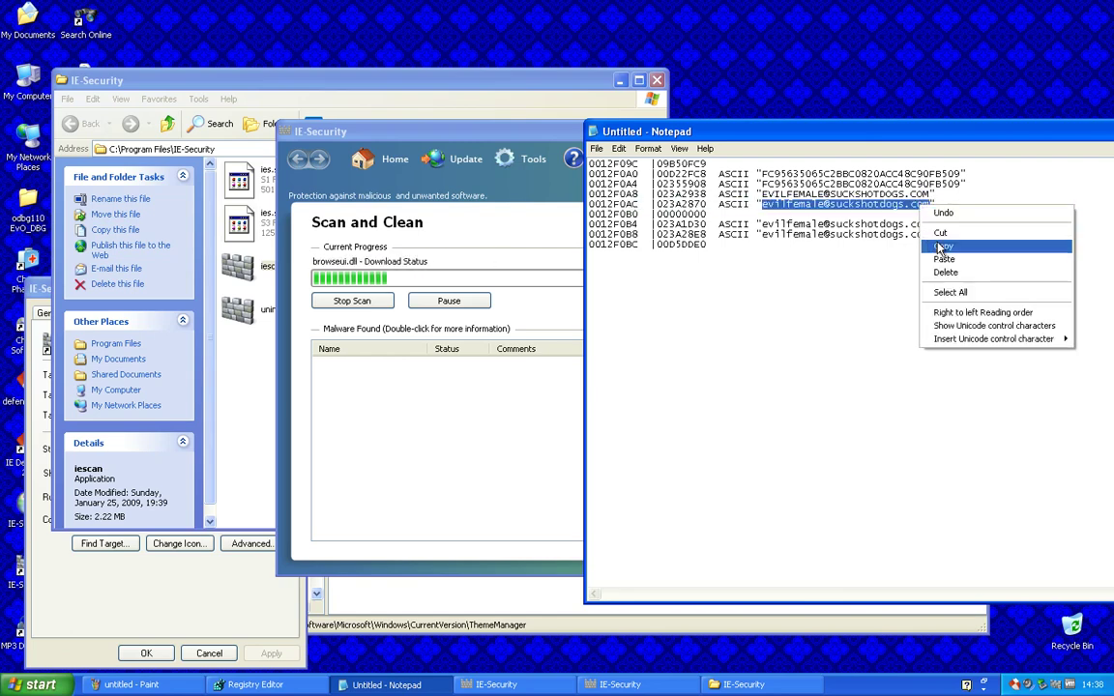
{"action": "left_click", "coordinate": [953, 246]}
{"action": "right_click", "coordinate": [559, 416]}
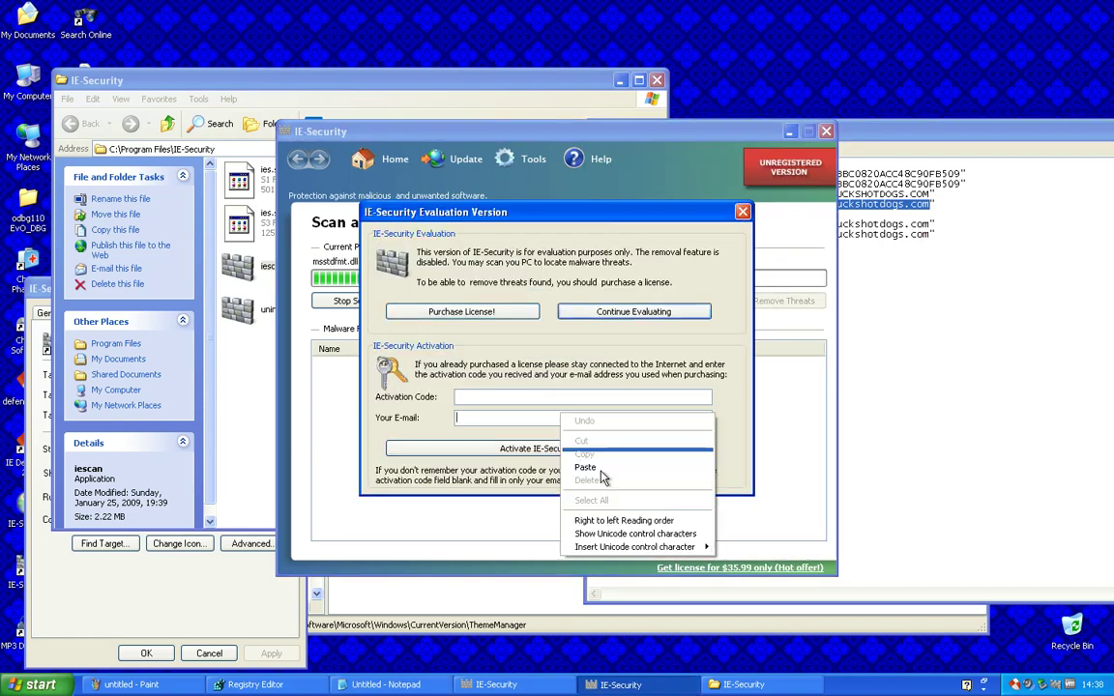
{"action": "left_click", "coordinate": [604, 465]}
Paste the activation code from line 0012F0A4 into Activation Code, submit, and acknowledge the confirmation
{"action": "key", "text": "alt+Tab"}
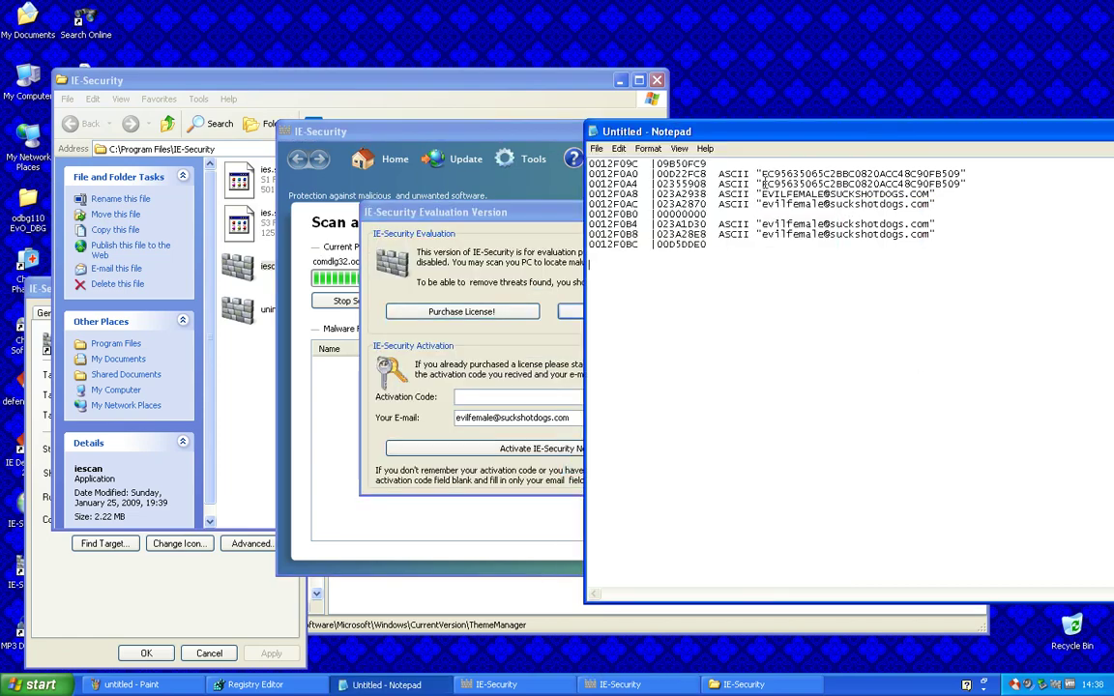
{"action": "left_click_drag", "start_coordinate": [762, 183], "coordinate": [958, 186]}
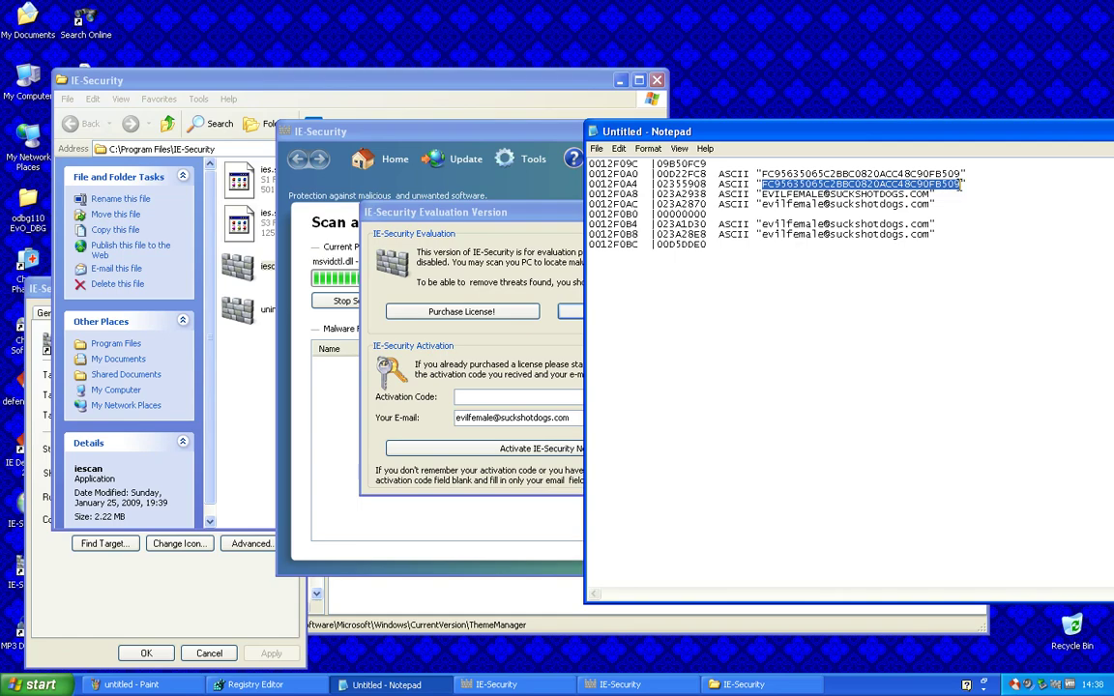
{"action": "right_click", "coordinate": [957, 187]}
{"action": "left_click", "coordinate": [980, 226]}
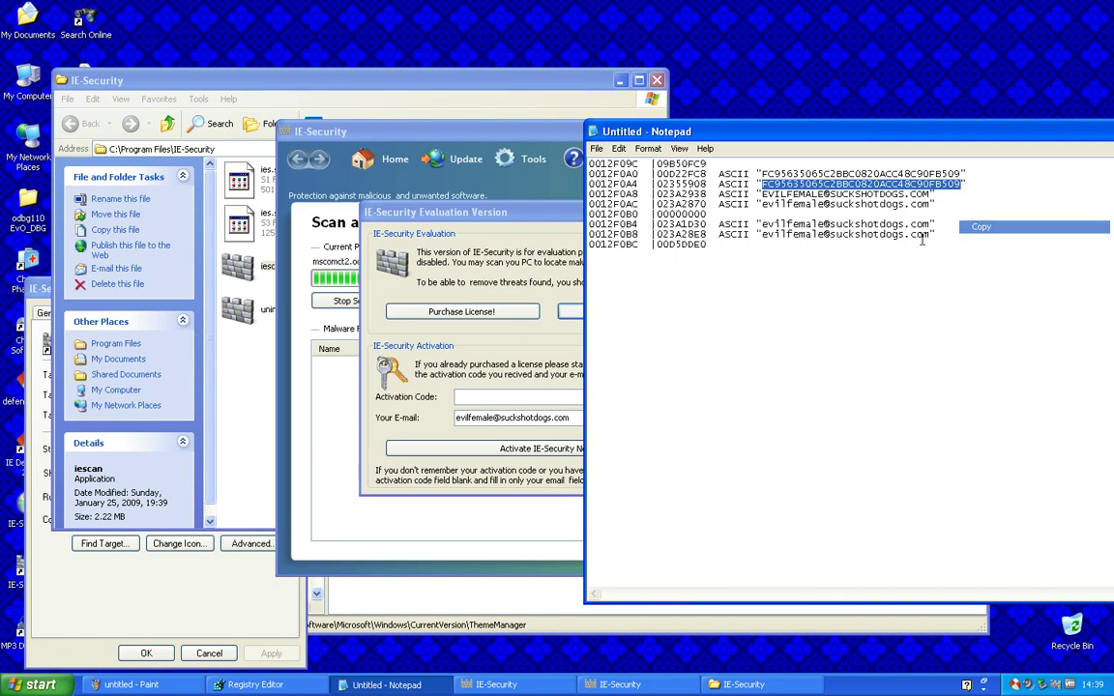
{"action": "left_click", "coordinate": [468, 397]}
{"action": "right_click", "coordinate": [467, 395]}
{"action": "left_click", "coordinate": [491, 448]}
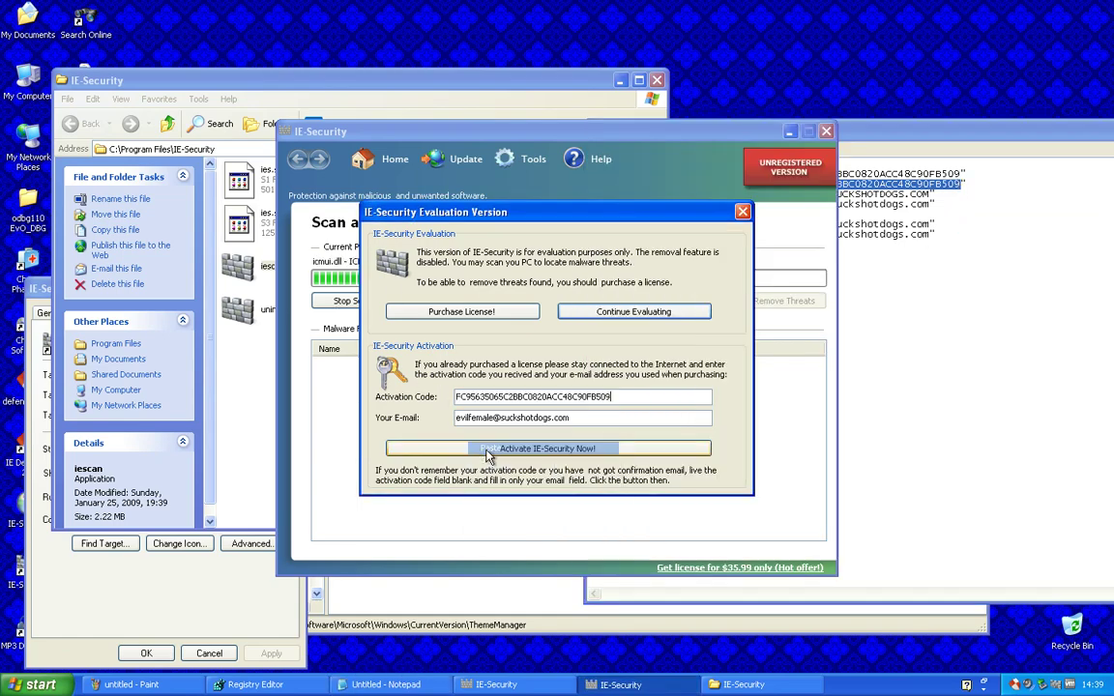
{"action": "left_click", "coordinate": [570, 448]}
{"action": "left_click", "coordinate": [570, 455]}
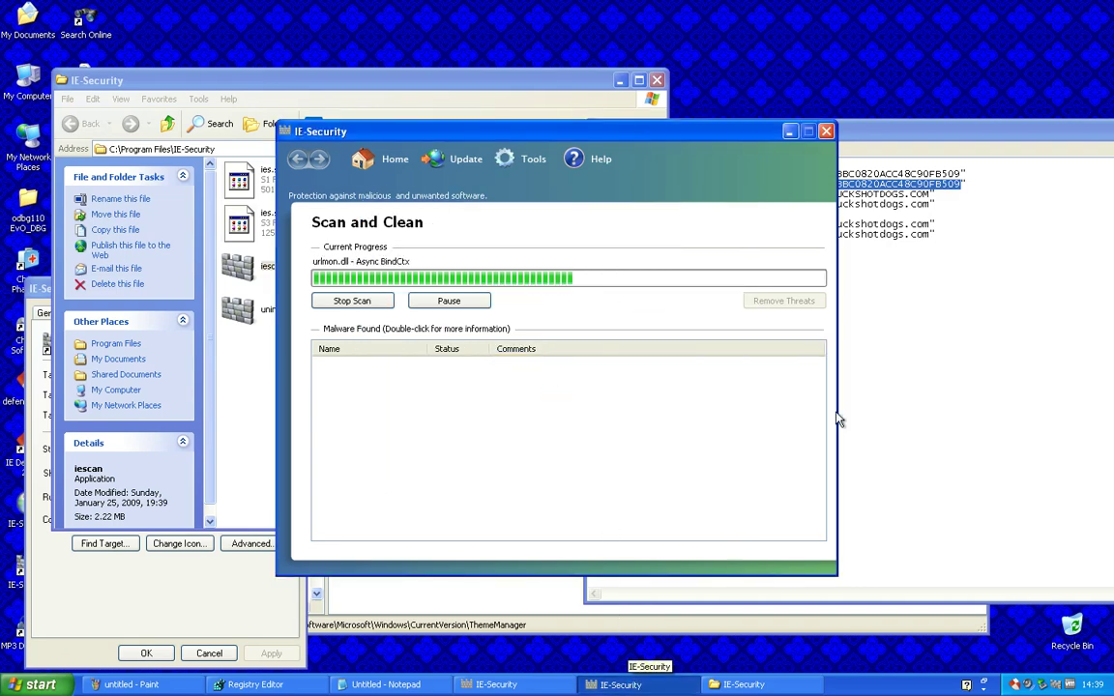
Clear a stray text selection in the Notepad notes and bring the scan window forward
{"action": "left_click", "coordinate": [385, 685]}
{"action": "left_click_drag", "start_coordinate": [988, 303], "coordinate": [591, 162]}
{"action": "left_click", "coordinate": [709, 184]}
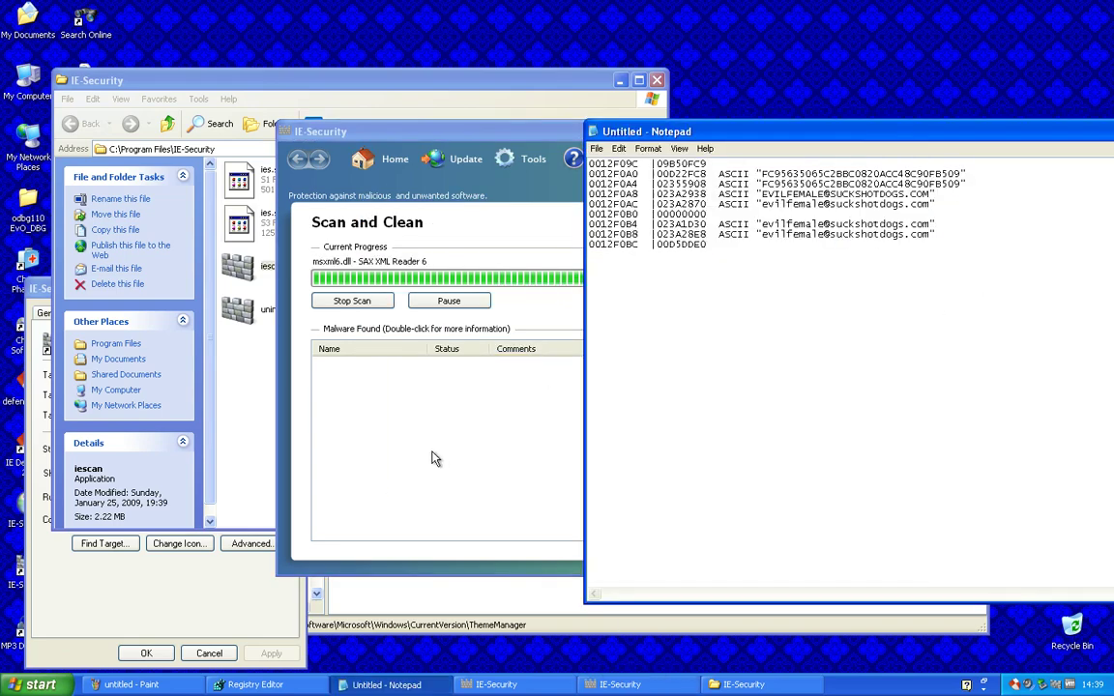
{"action": "left_click", "coordinate": [436, 460]}
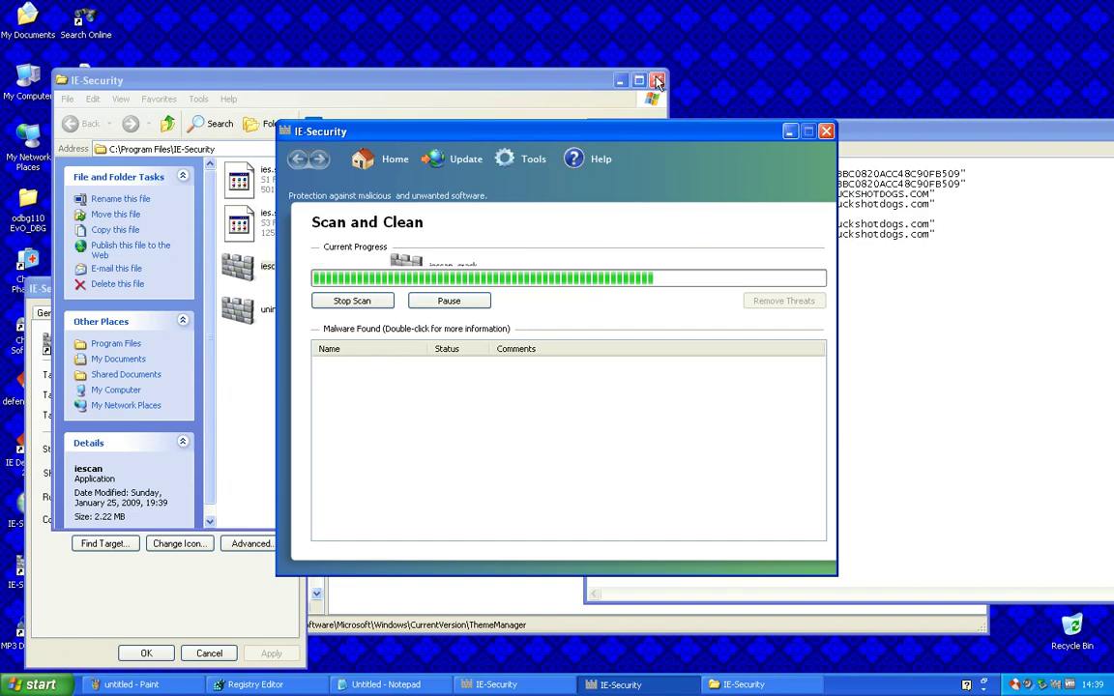
Close the IE-Security folder window, the shortcut Properties dialog and Registry Editor
{"action": "left_click", "coordinate": [657, 79]}
{"action": "left_click", "coordinate": [209, 653]}
{"action": "right_click", "coordinate": [229, 653]}
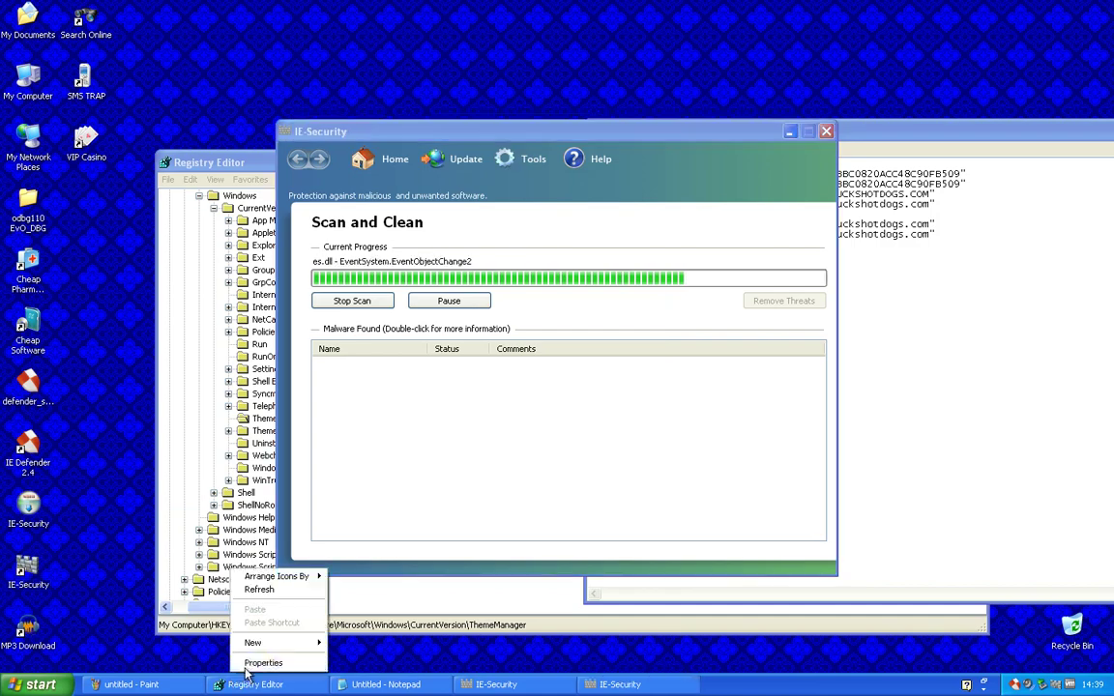
{"action": "right_click", "coordinate": [290, 683]}
{"action": "left_click", "coordinate": [298, 671]}
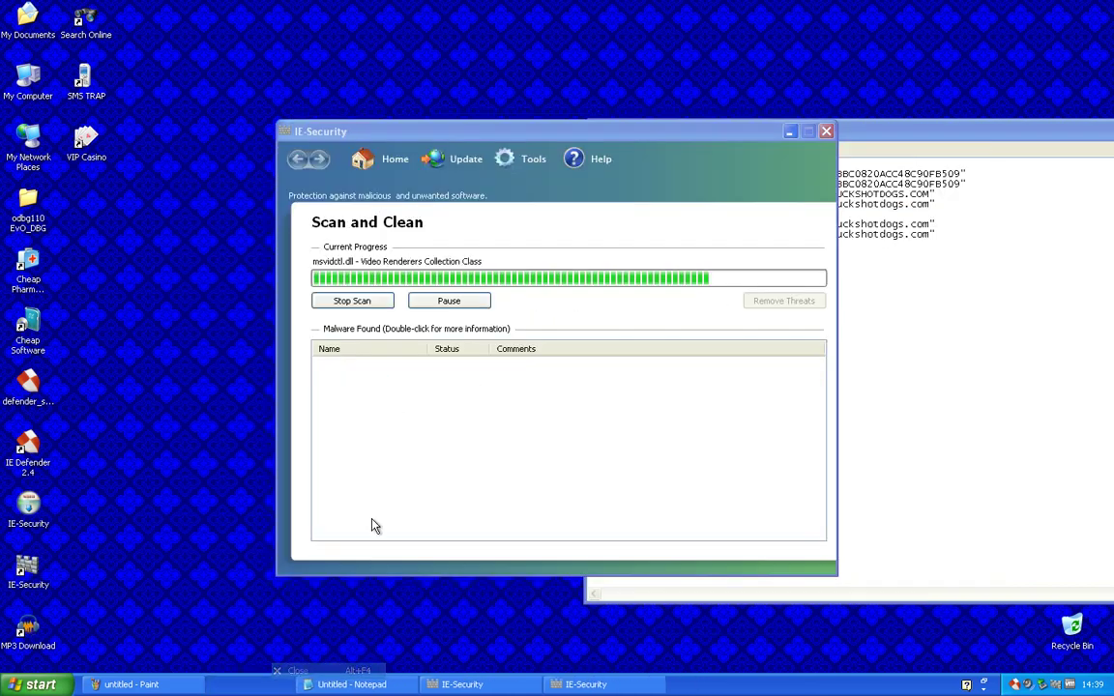
{"action": "left_click", "coordinate": [39, 684]}
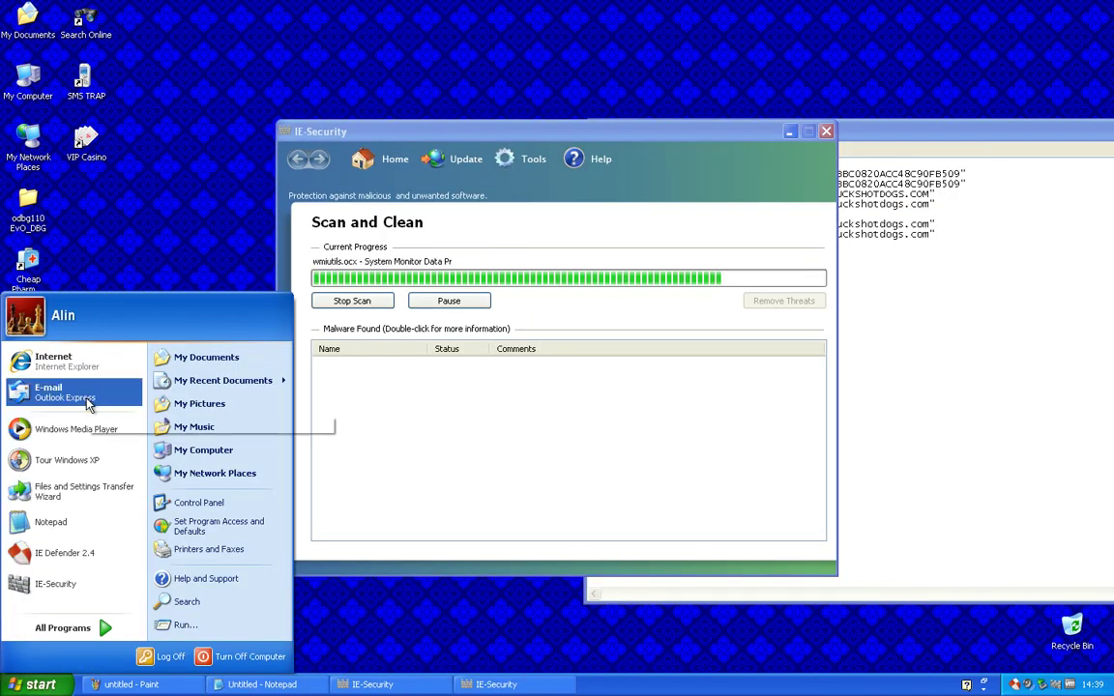
{"action": "left_click", "coordinate": [519, 464]}
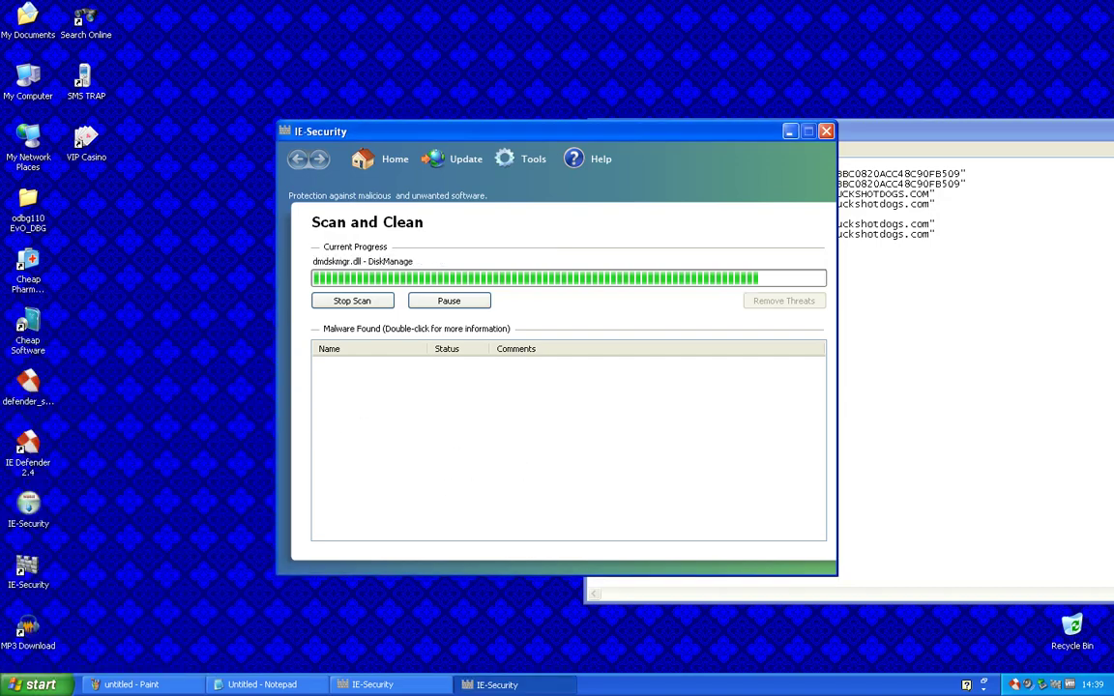
{"action": "left_click", "coordinate": [886, 137]}
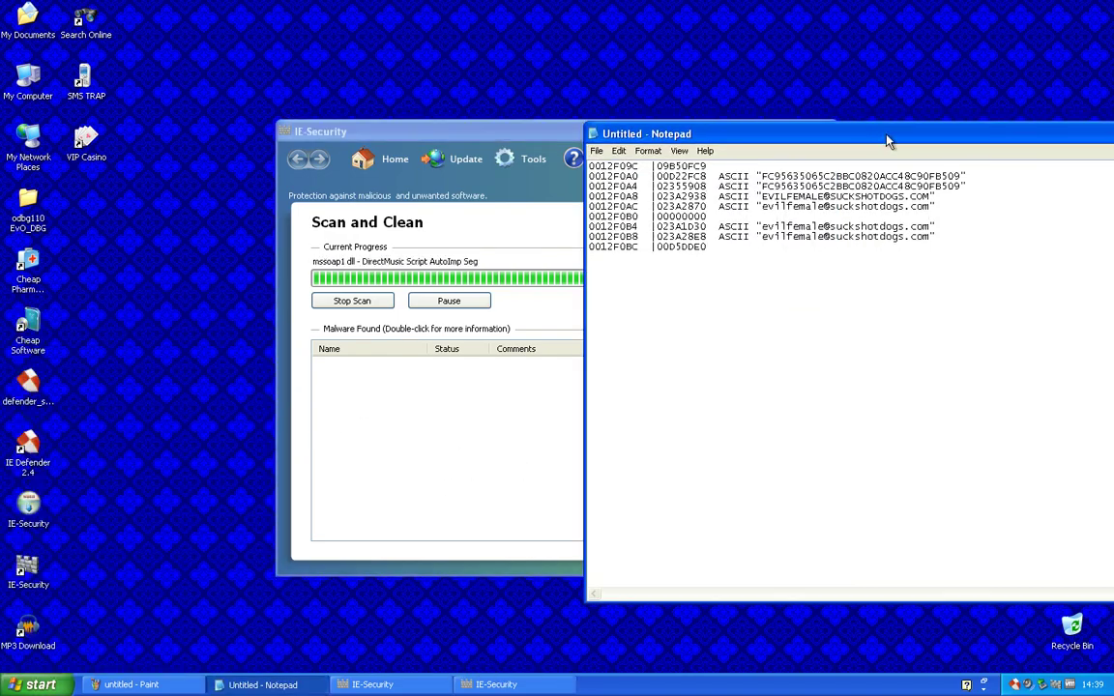
{"action": "left_click_drag", "start_coordinate": [886, 137], "coordinate": [395, 171]}
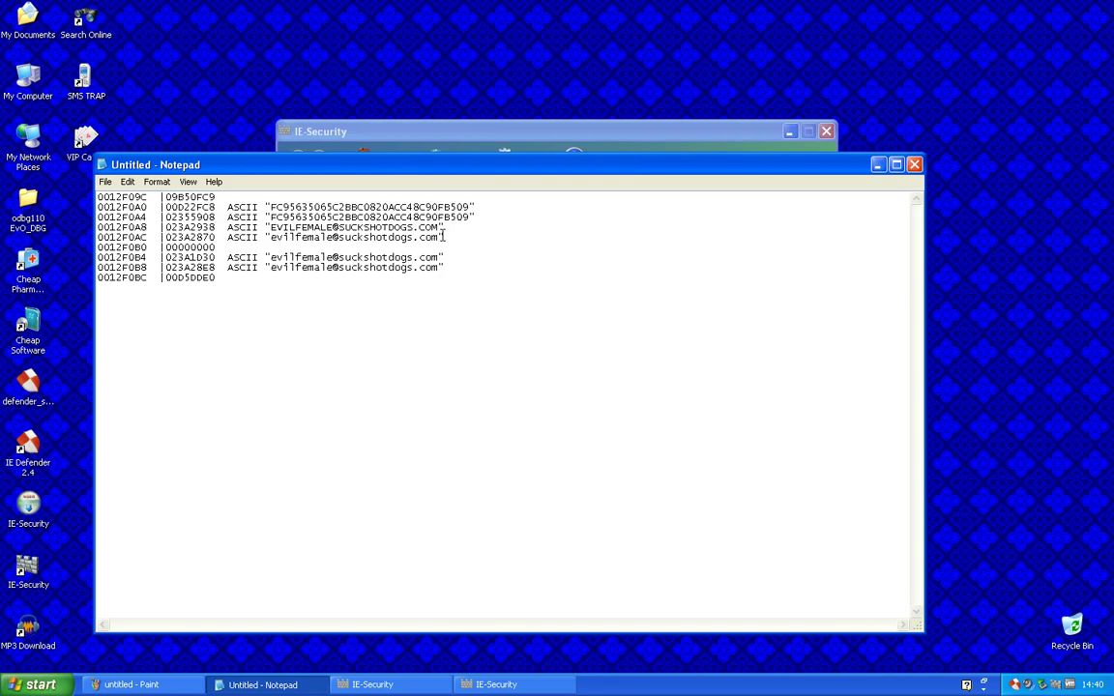
{"action": "left_click_drag", "start_coordinate": [97, 248], "coordinate": [194, 248]}
{"action": "left_click_drag", "start_coordinate": [444, 237], "coordinate": [272, 237]}
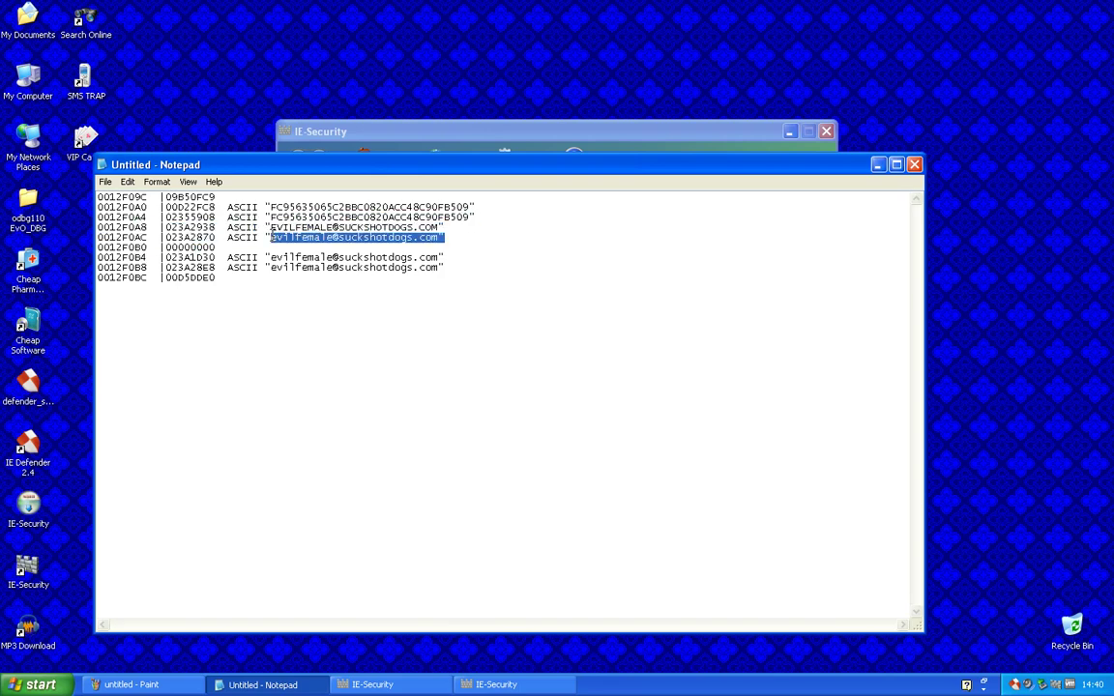
{"action": "left_click", "coordinate": [273, 237]}
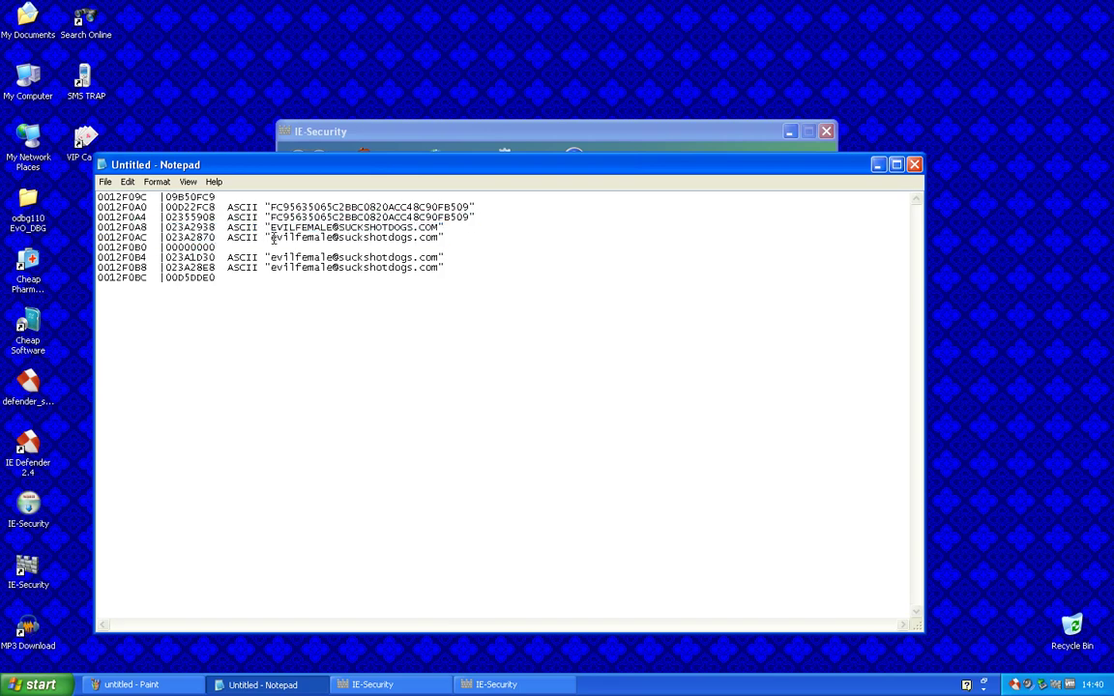
{"action": "left_click_drag", "start_coordinate": [272, 237], "coordinate": [387, 216]}
{"action": "left_click", "coordinate": [416, 241]}
{"action": "left_click", "coordinate": [437, 145]}
Enable Automatic Deletion in IE-Security's Settings and exit the background instance from the tray
{"action": "left_click", "coordinate": [515, 164]}
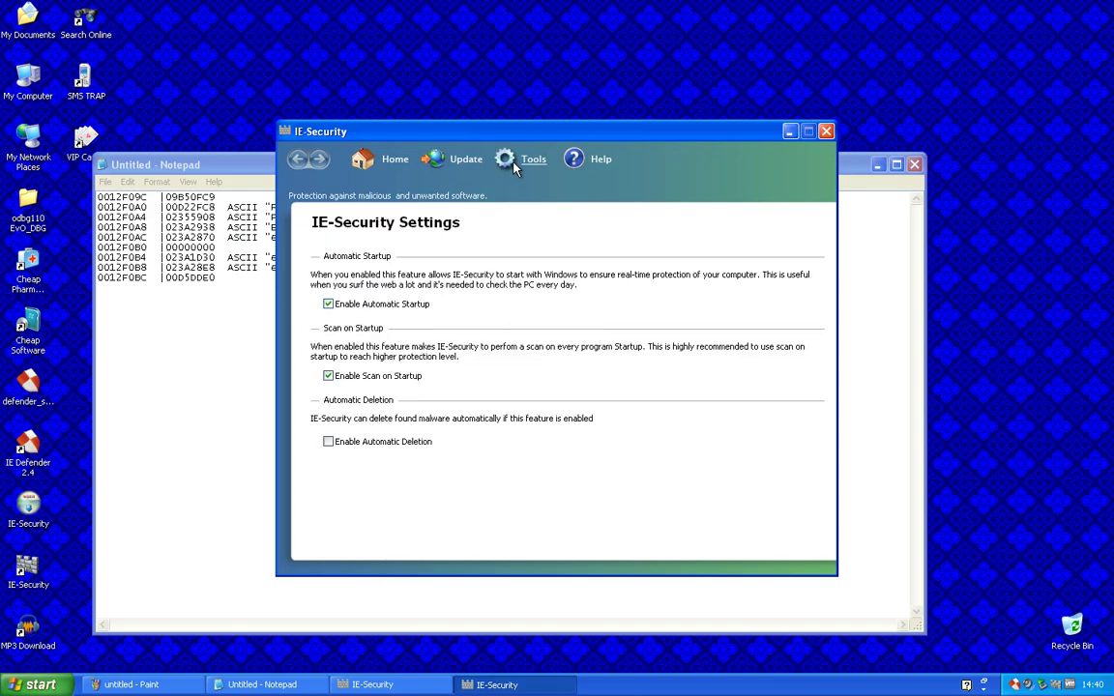
{"action": "left_click", "coordinate": [413, 447]}
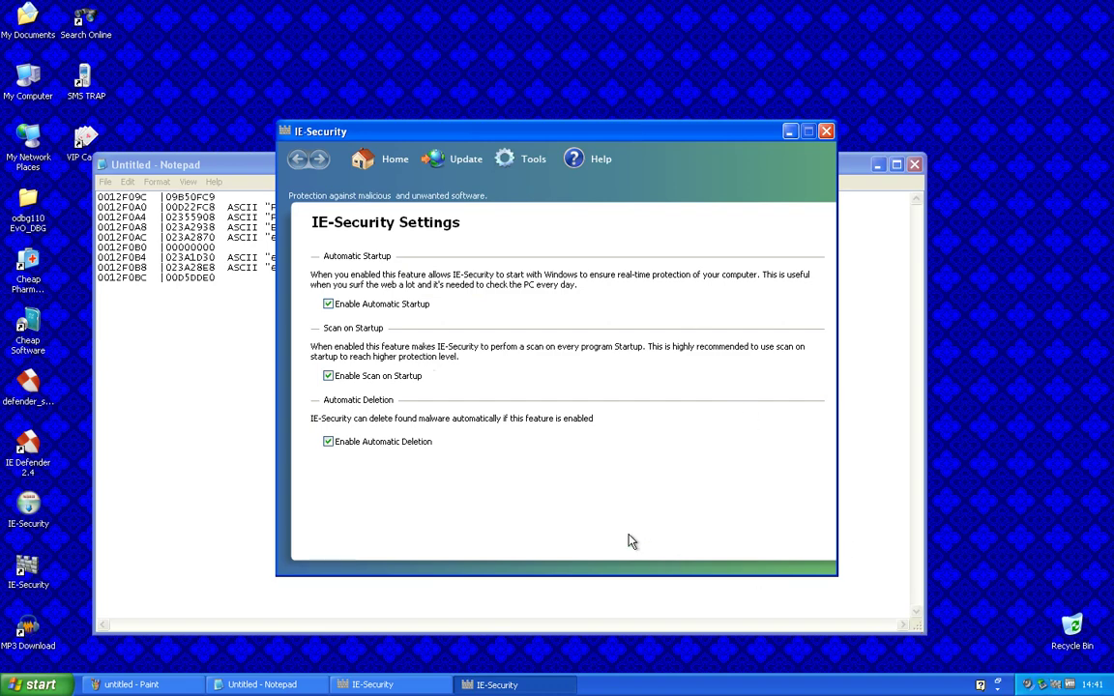
{"action": "left_click", "coordinate": [249, 360]}
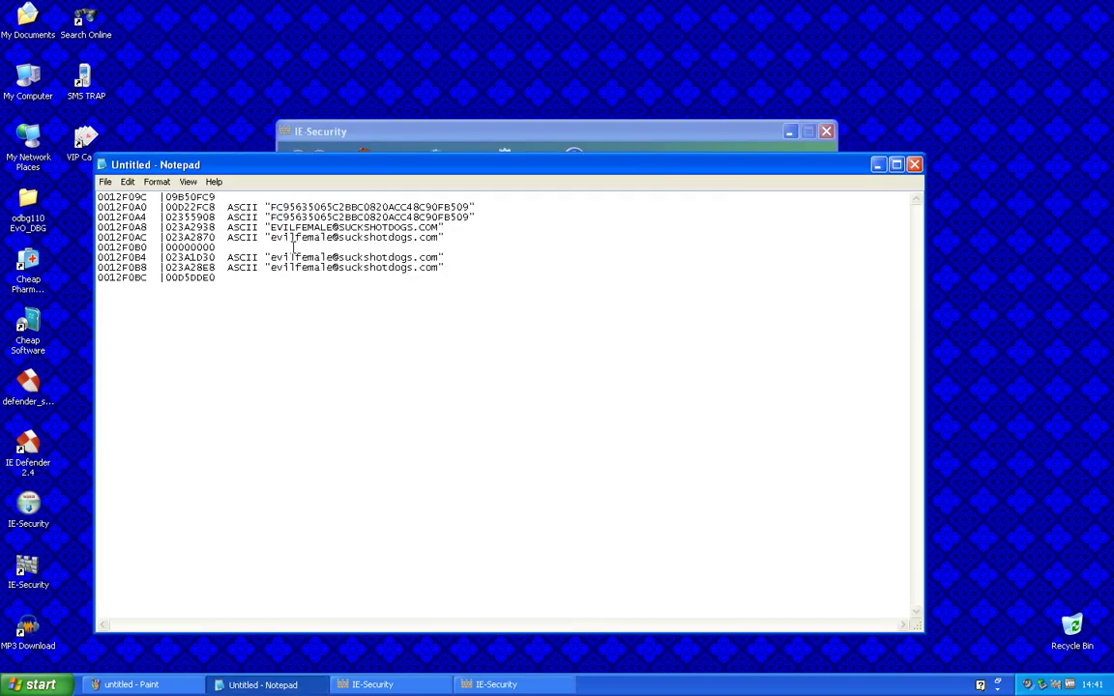
{"action": "left_click", "coordinate": [441, 142]}
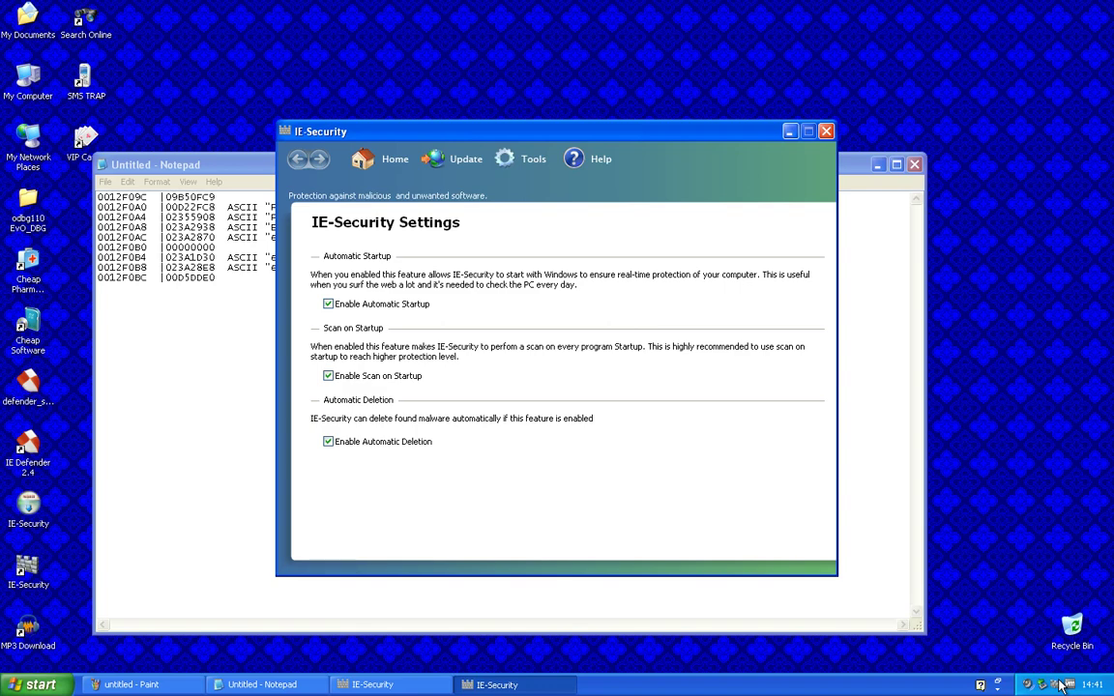
{"action": "right_click", "coordinate": [1060, 685]}
{"action": "left_click", "coordinate": [1037, 667]}
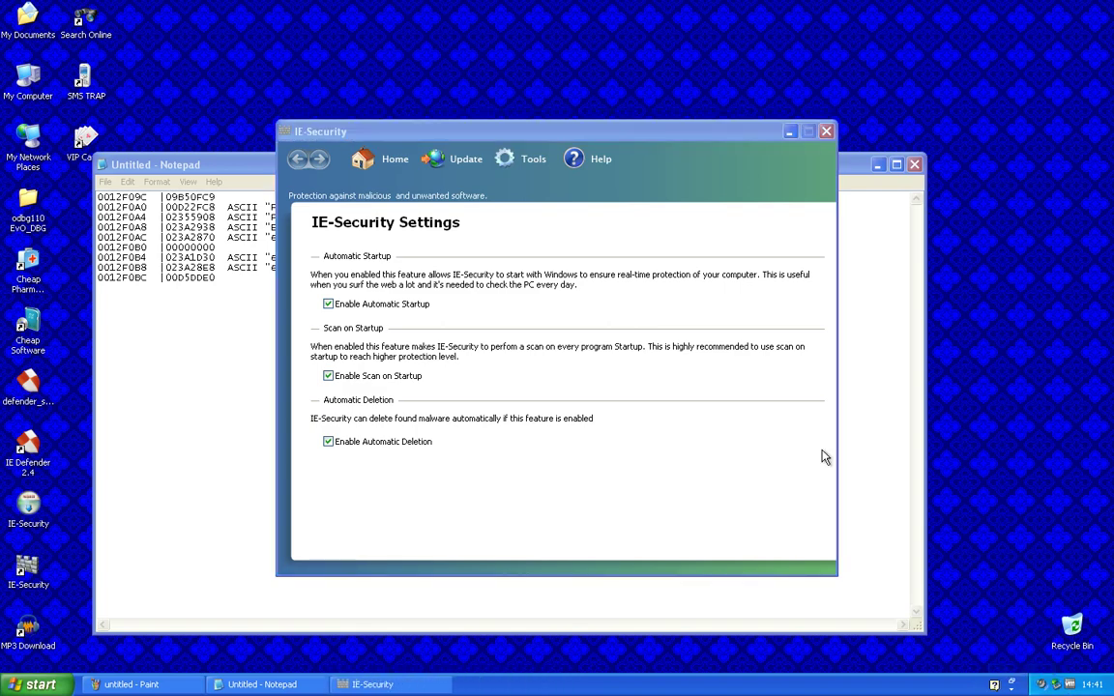
Minimize Notepad, close the IE-Security settings window, and exit IE-Security from its tray icon
{"action": "left_click", "coordinate": [869, 312]}
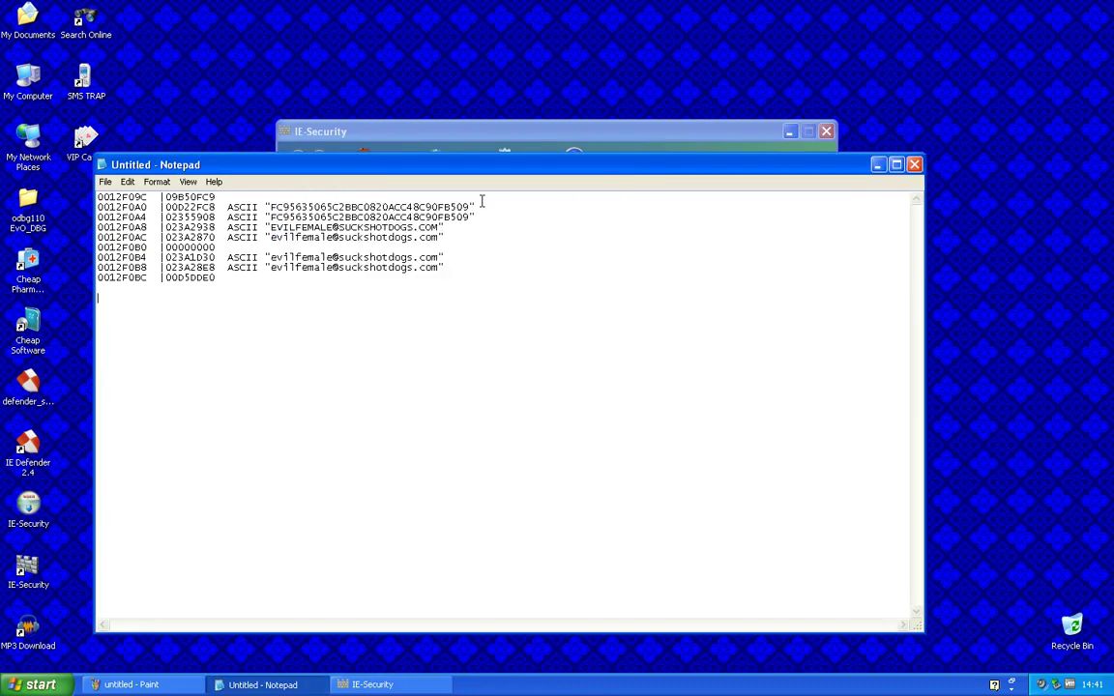
{"action": "left_click", "coordinate": [879, 171]}
{"action": "left_click", "coordinate": [826, 131]}
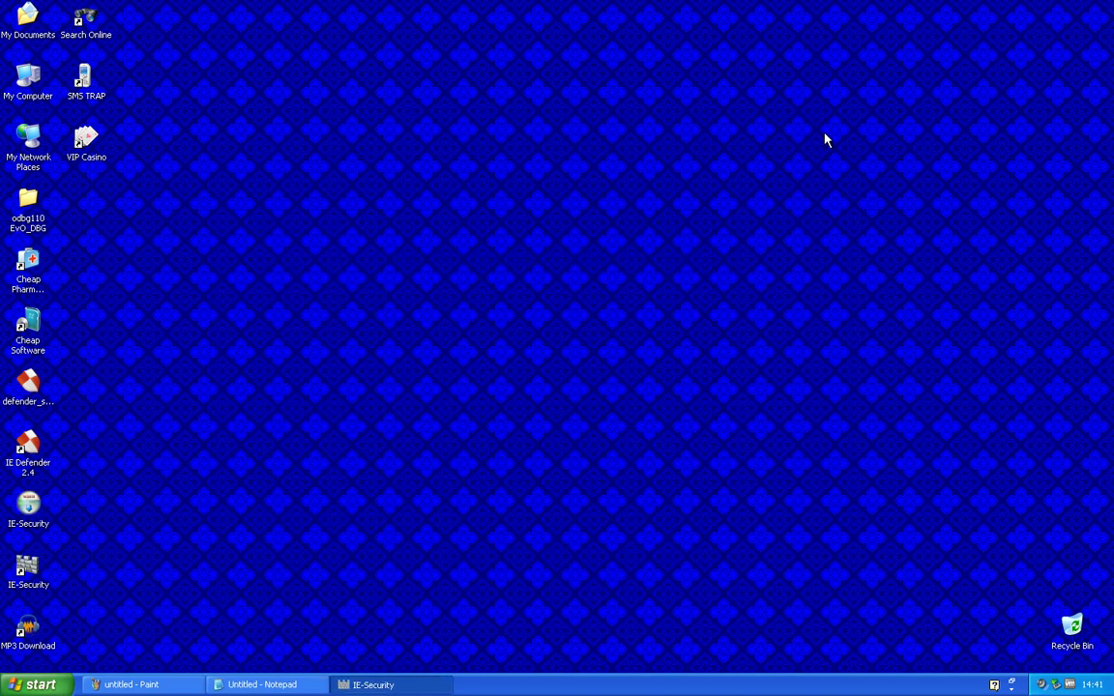
{"action": "right_click", "coordinate": [1028, 684]}
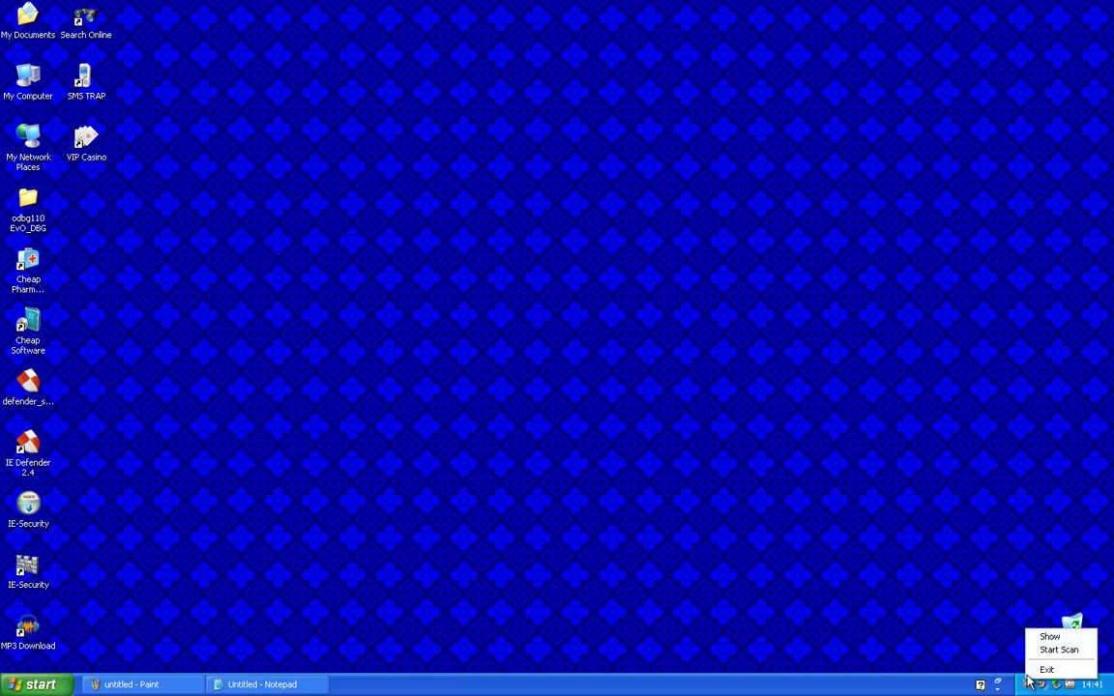
{"action": "left_click", "coordinate": [1035, 670]}
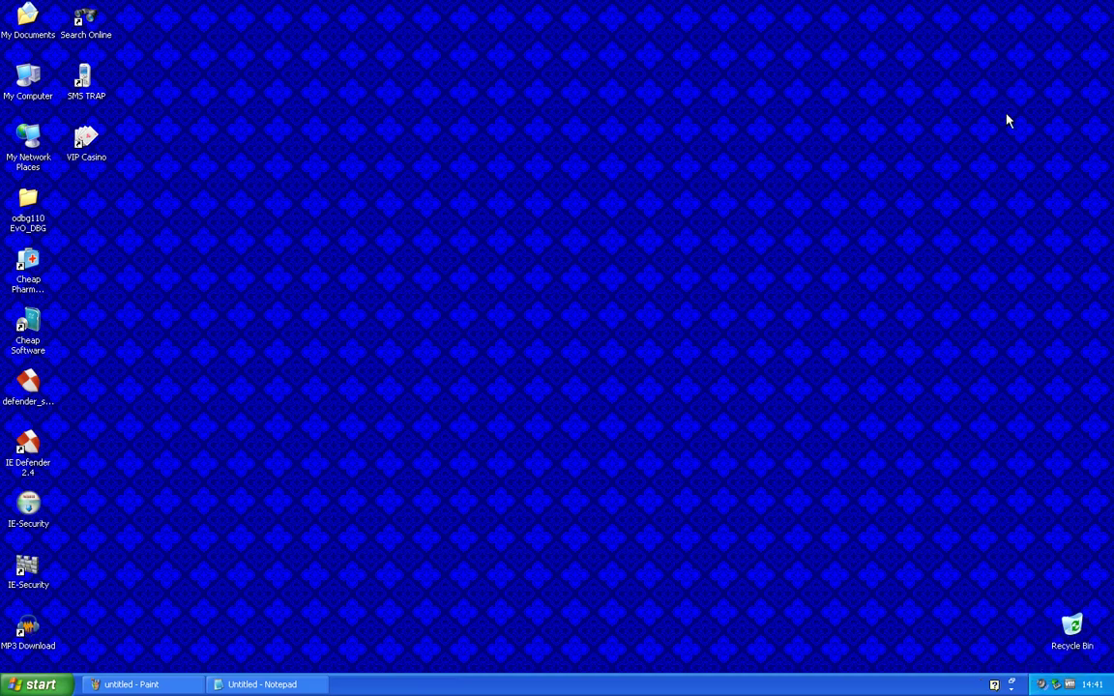